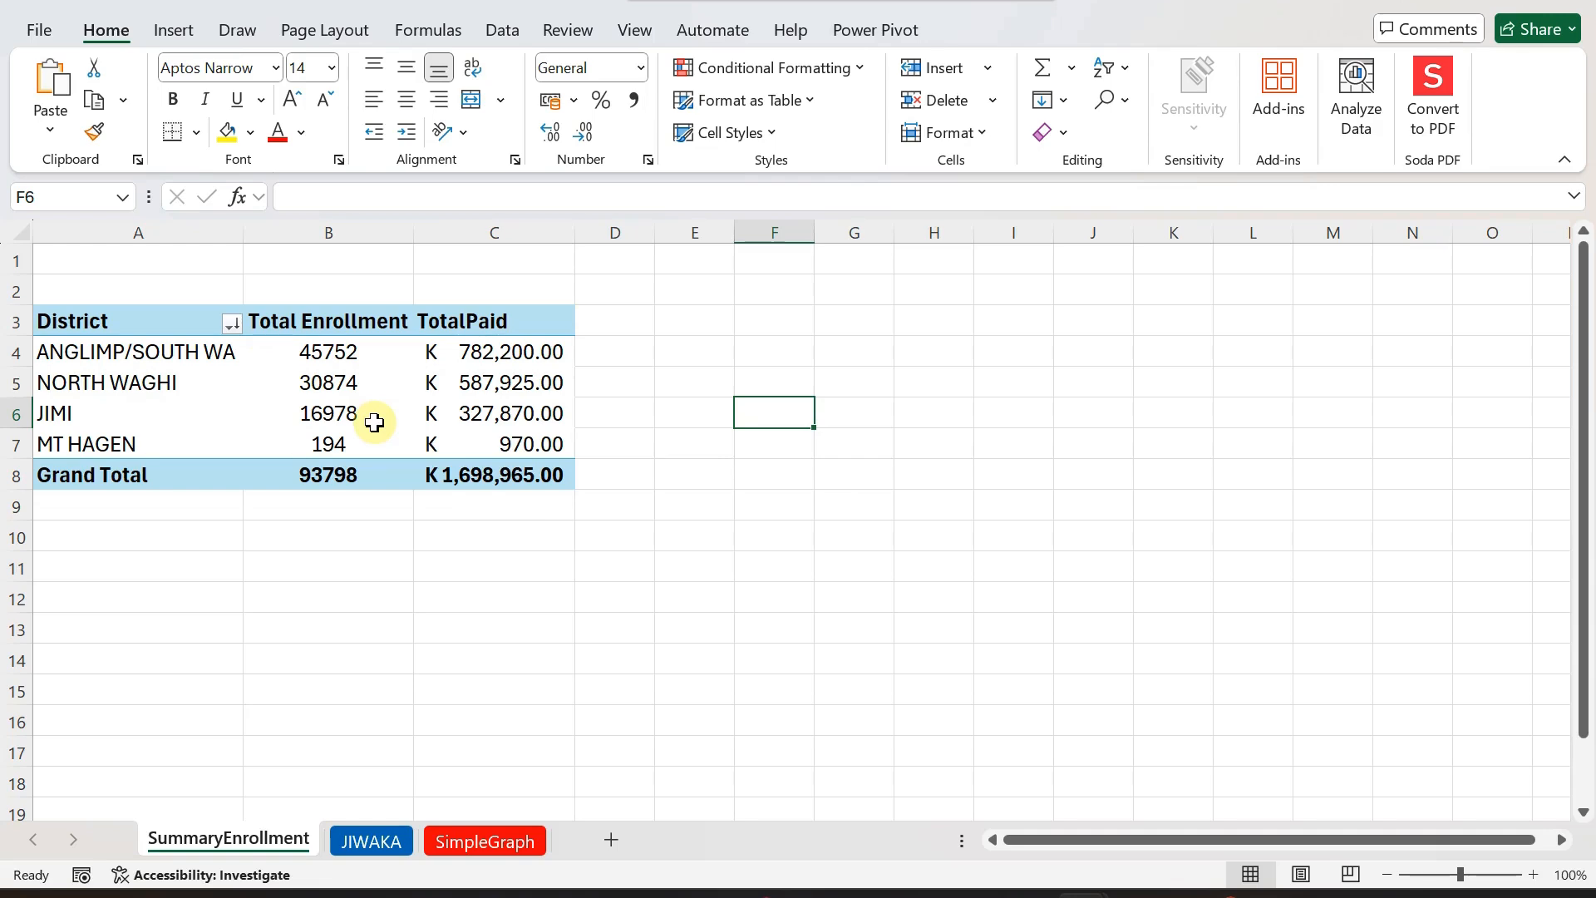
- Remove the Total Enrollment field from the pivot table's values, leaving only TotalPaid by district, and close the field list
mouse_move(491, 352)
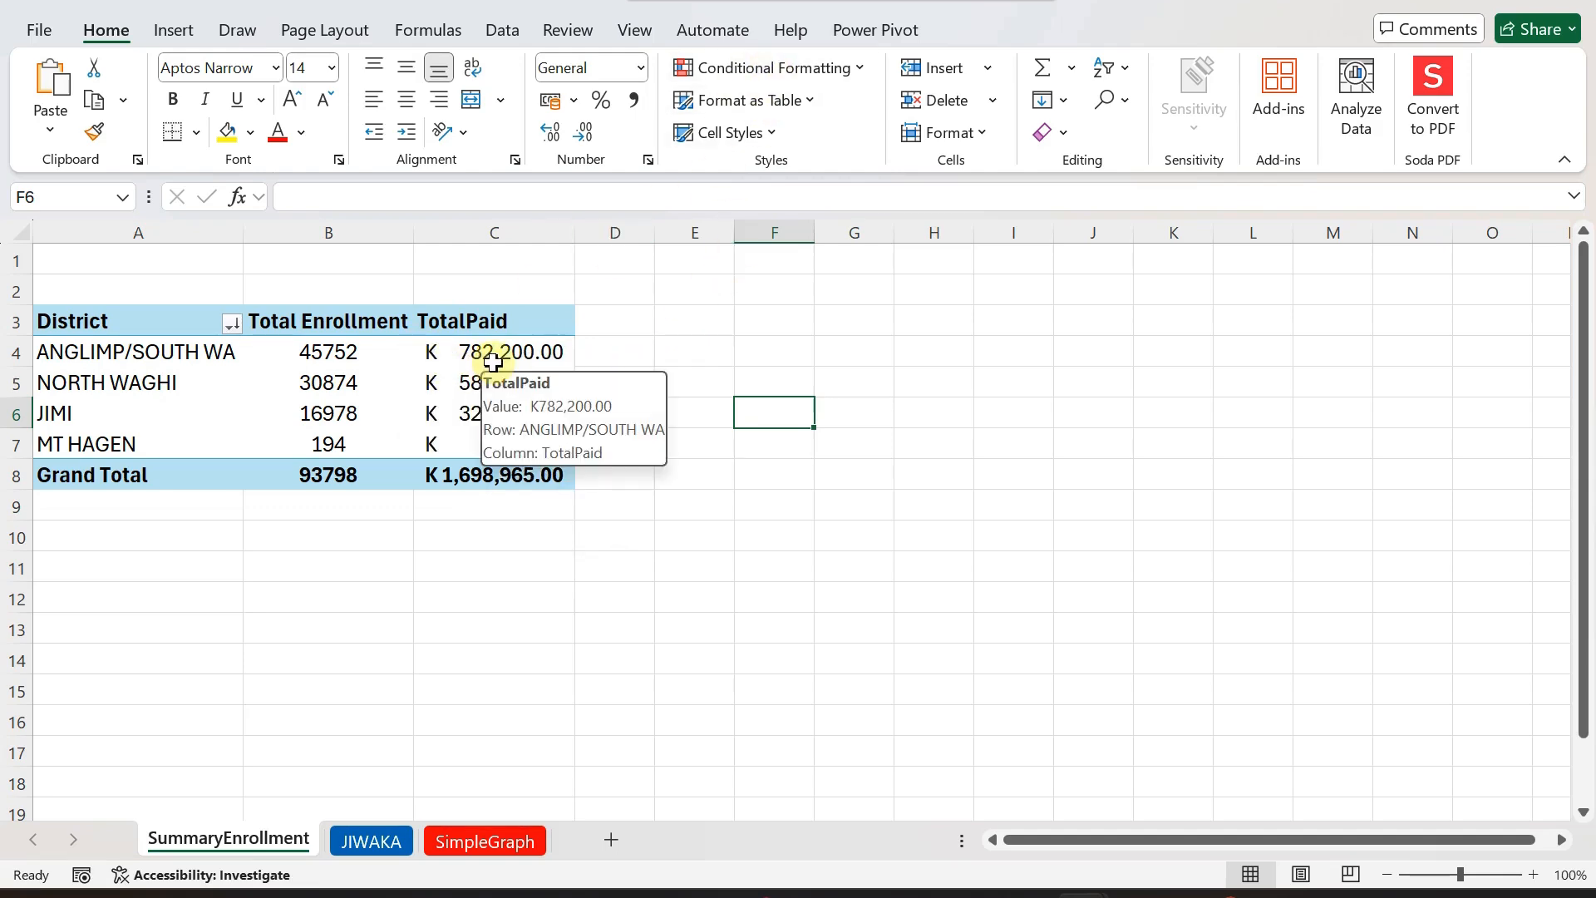
mouse_move(488, 389)
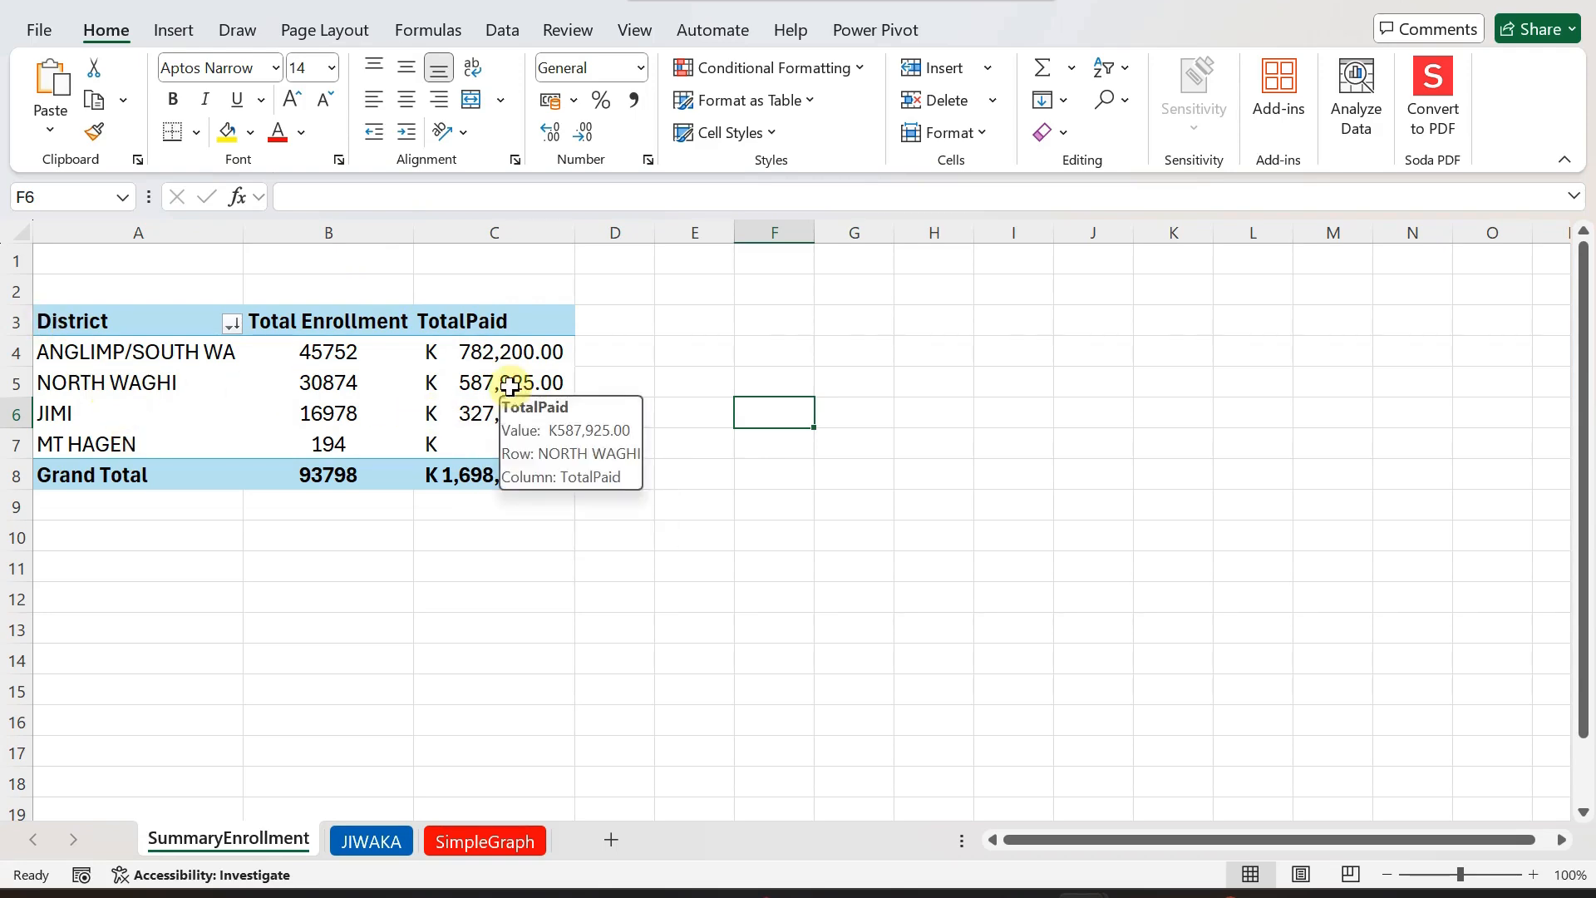
left_click(470, 375)
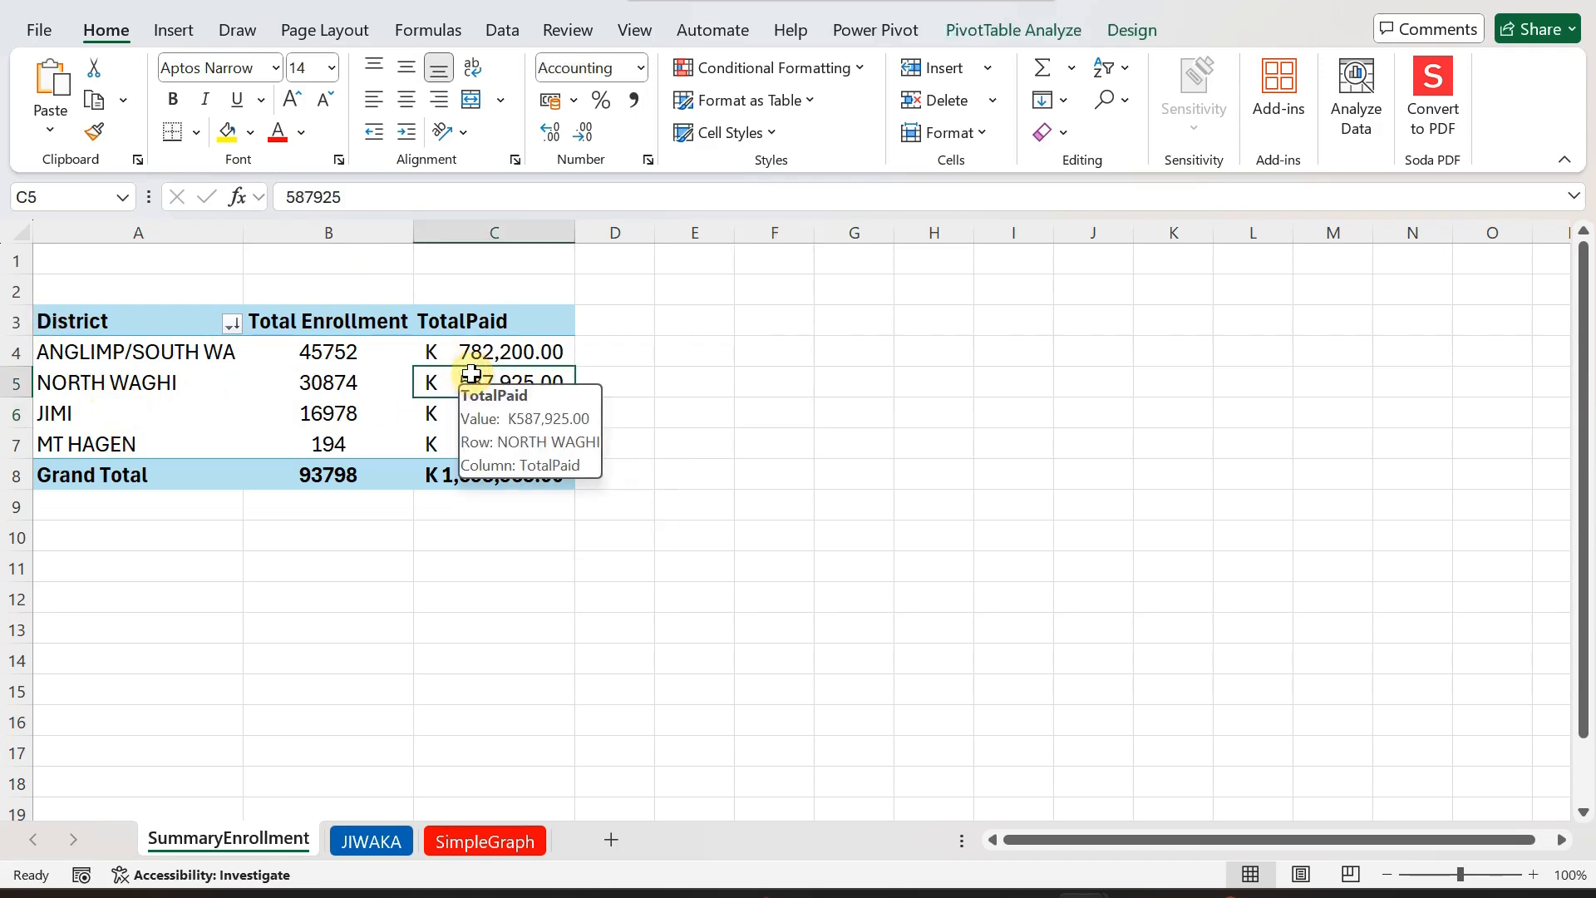
left_click(984, 33)
left_click(1385, 66)
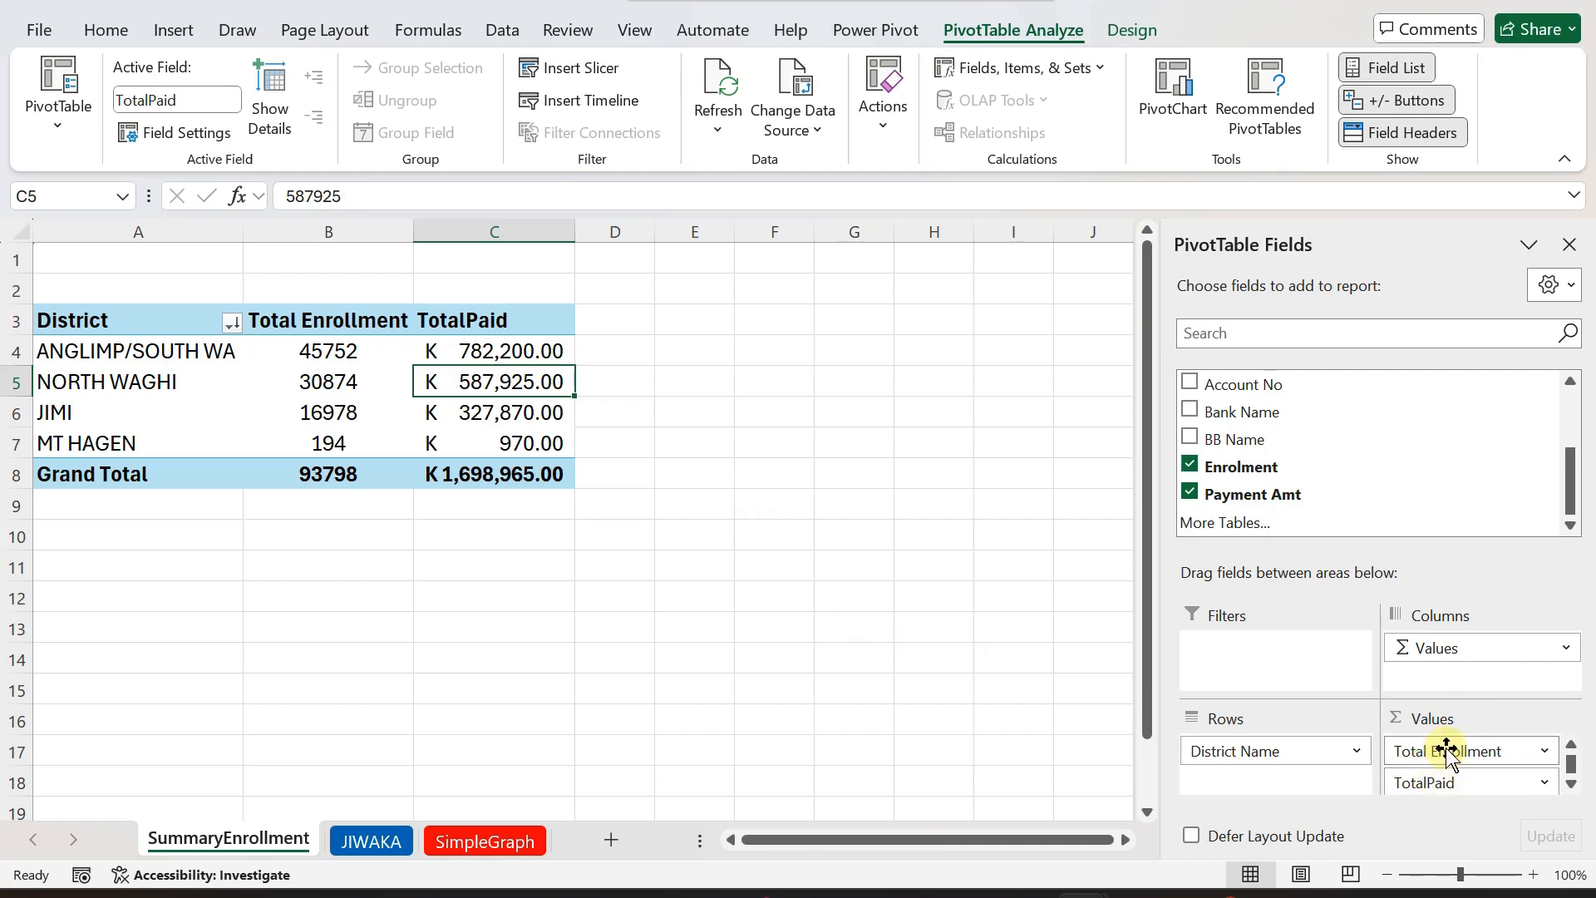
left_click_drag(1447, 751, 799, 671)
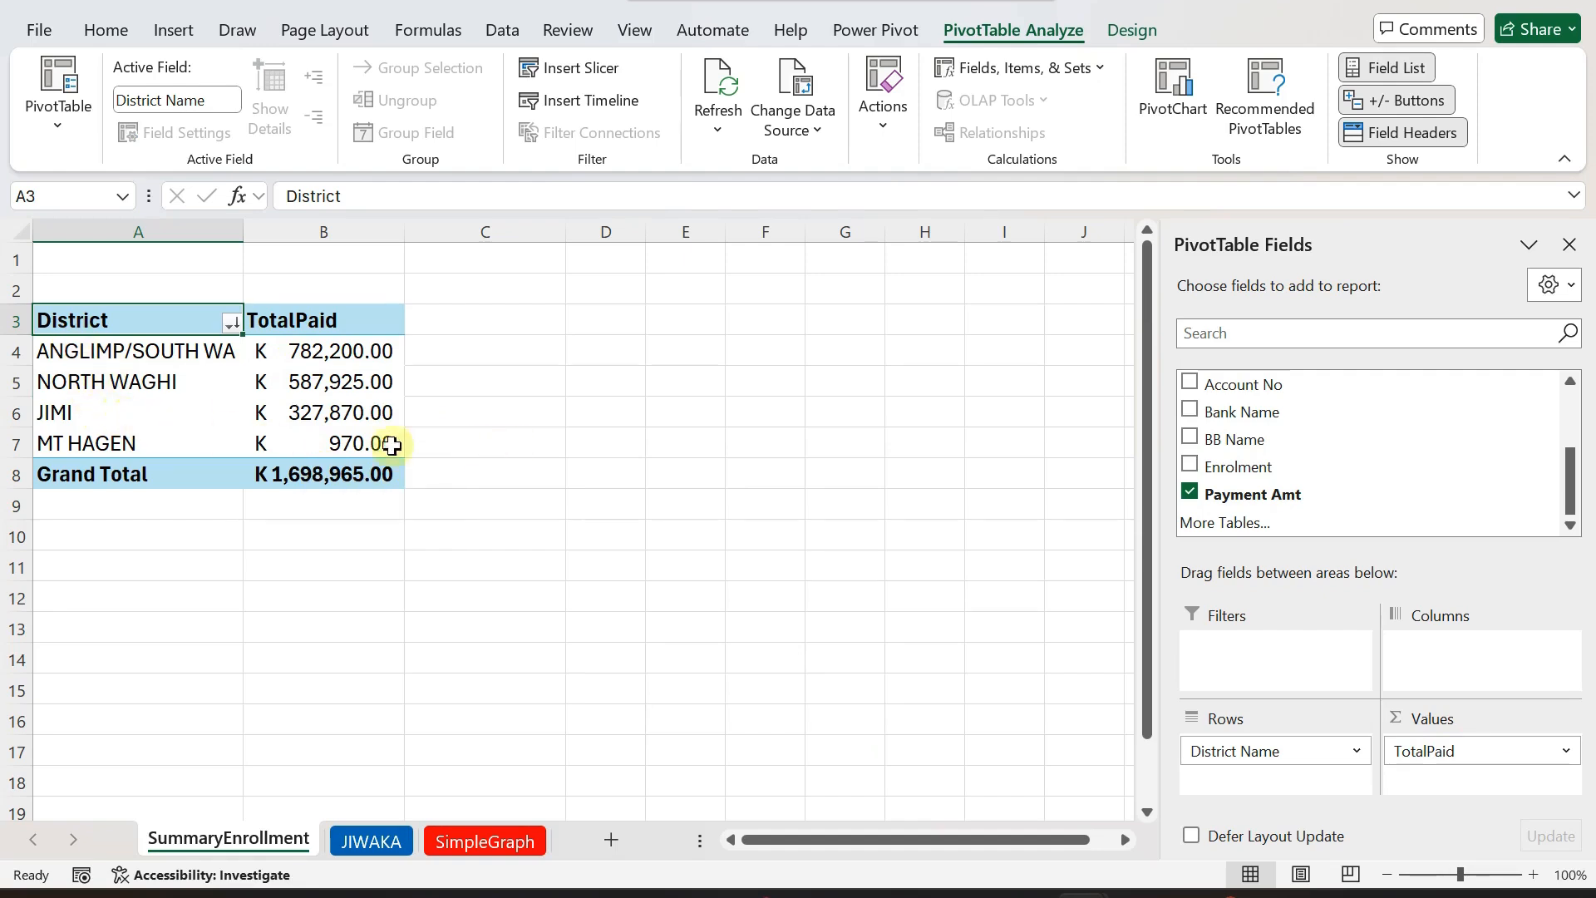
left_click(1572, 248)
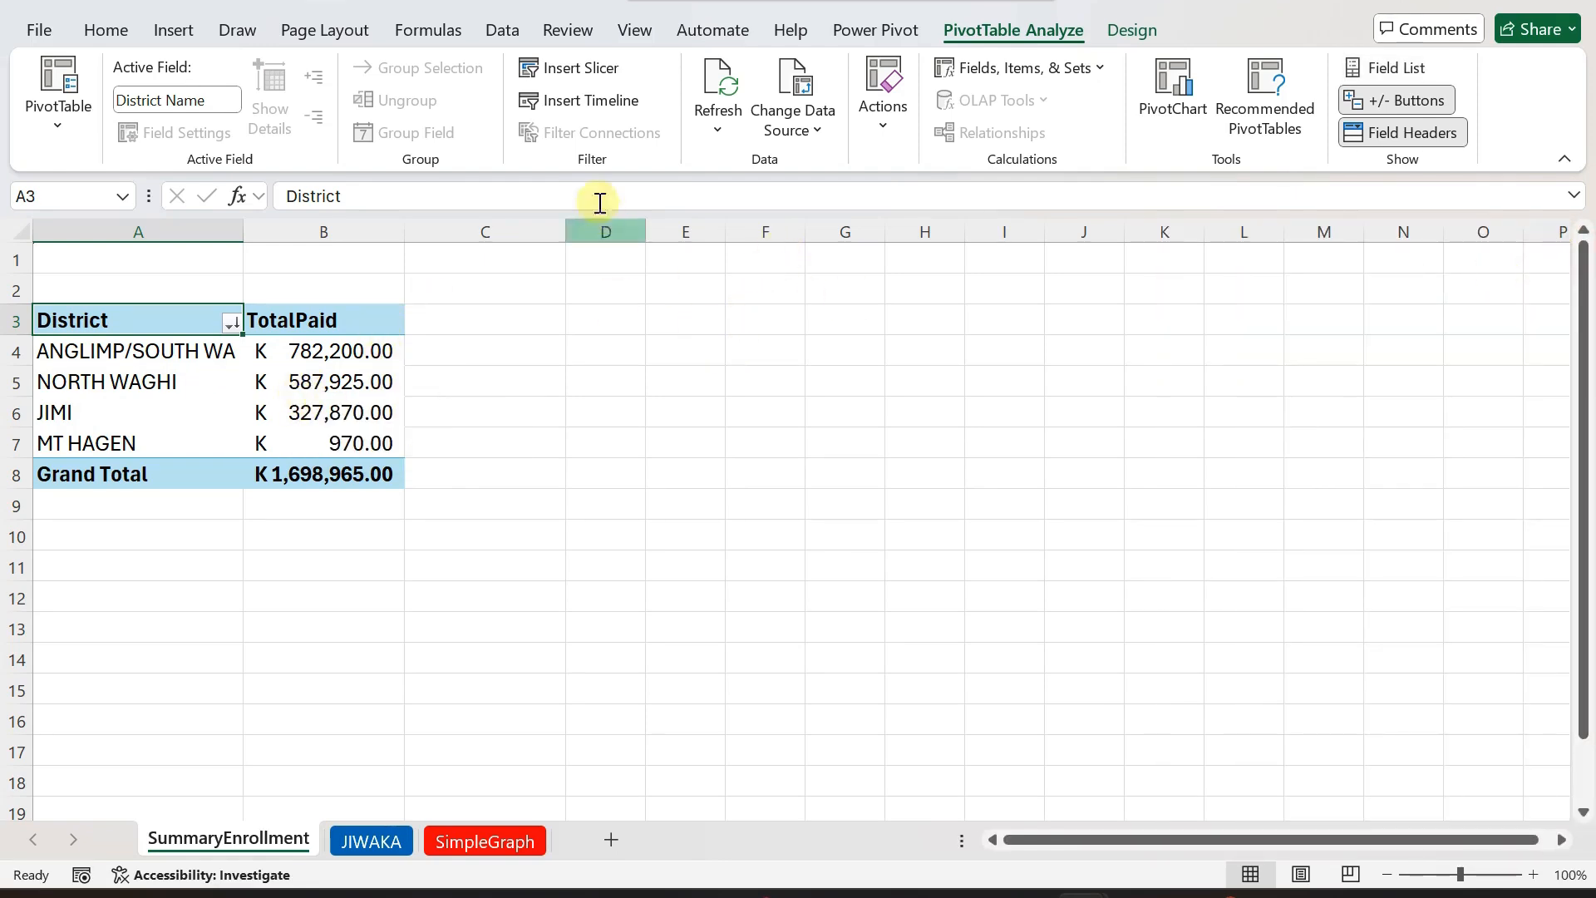
- Insert a Pie PivotChart from the pivot table of TotalPaid by district
left_click(309, 384)
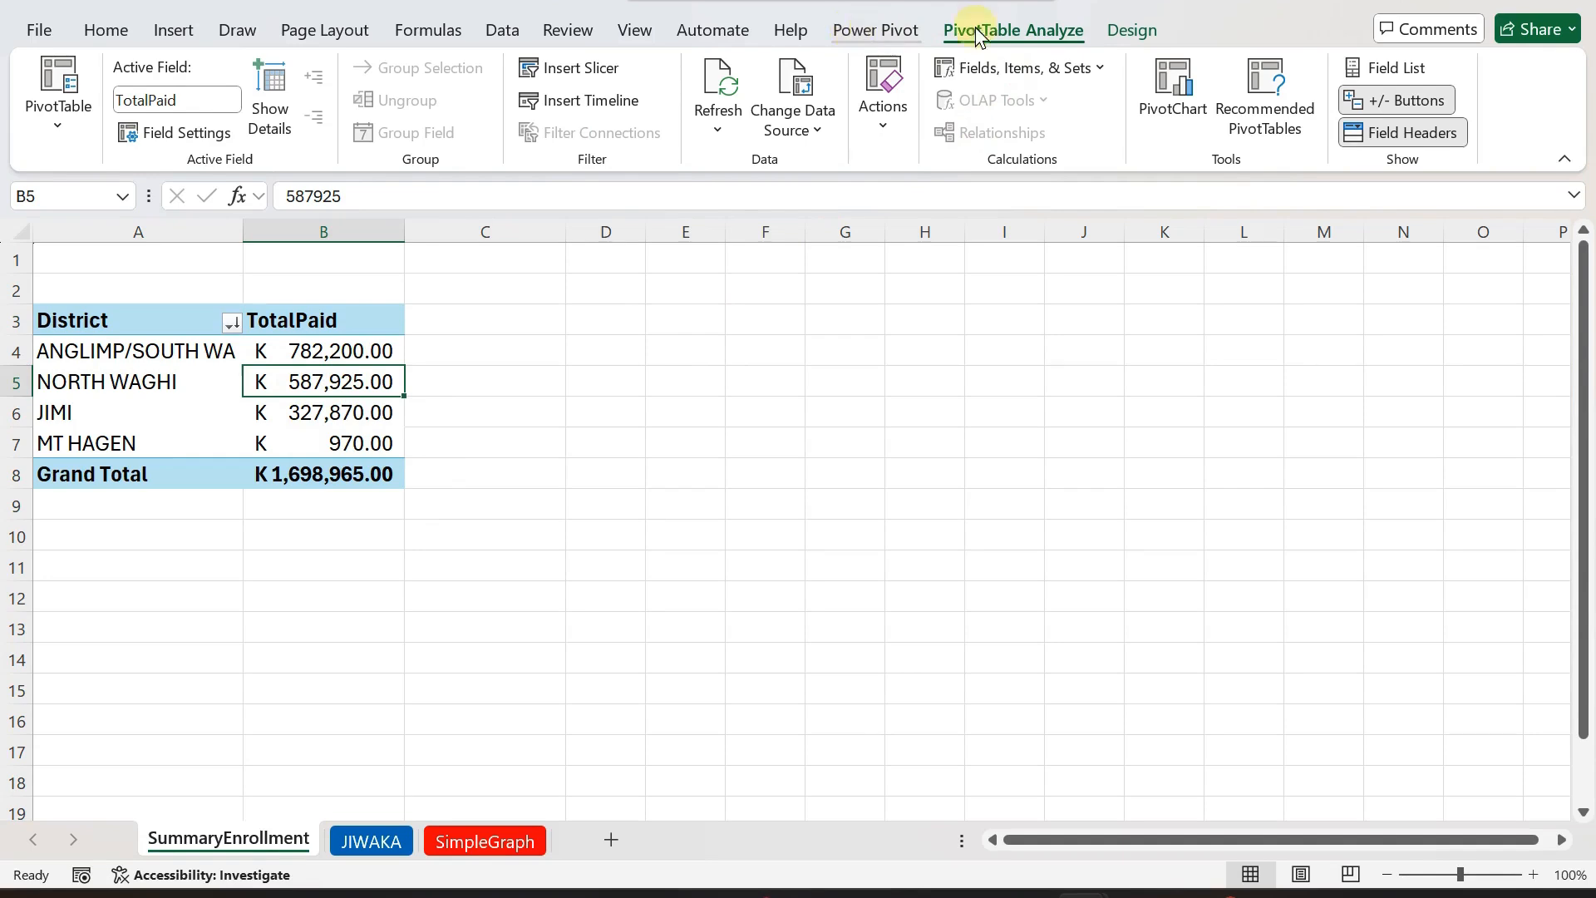
left_click(1173, 88)
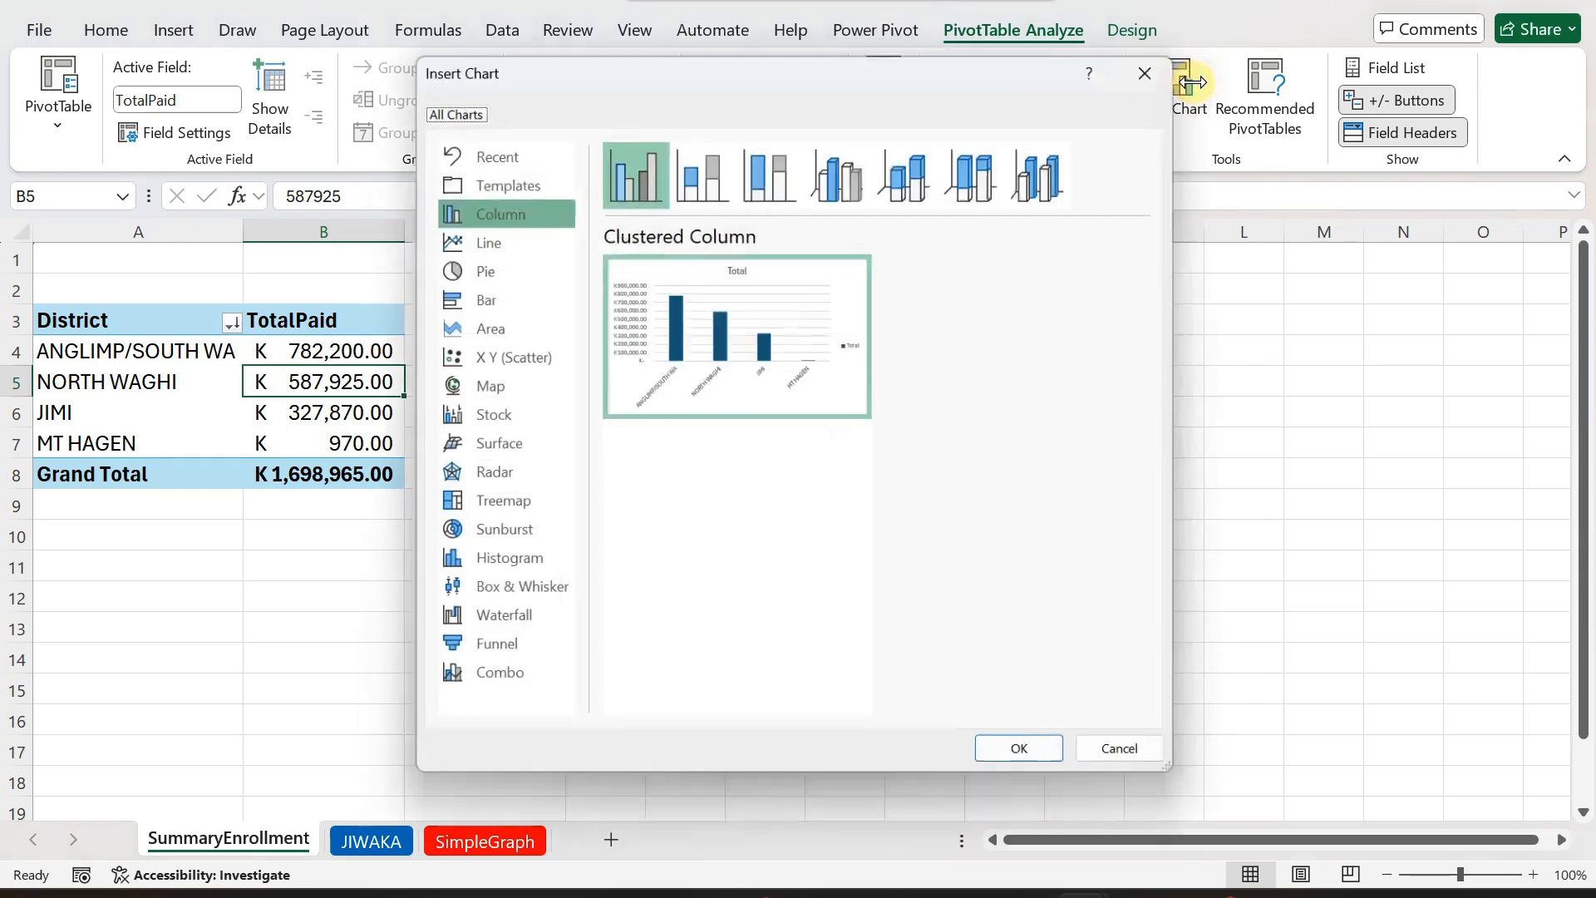
mouse_move(694, 342)
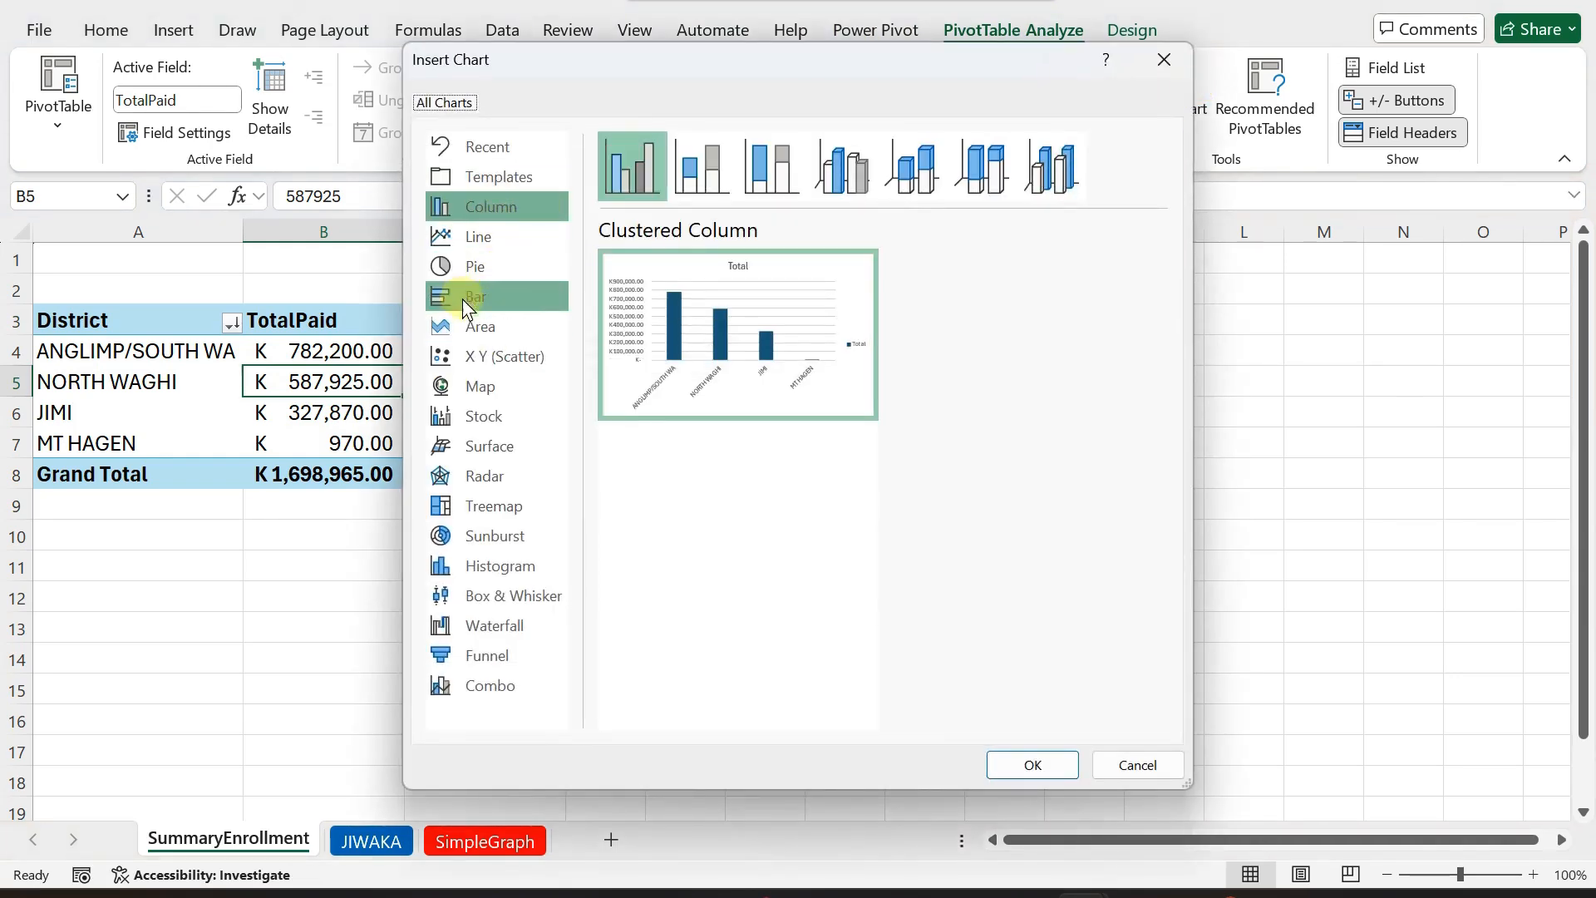
left_click(470, 269)
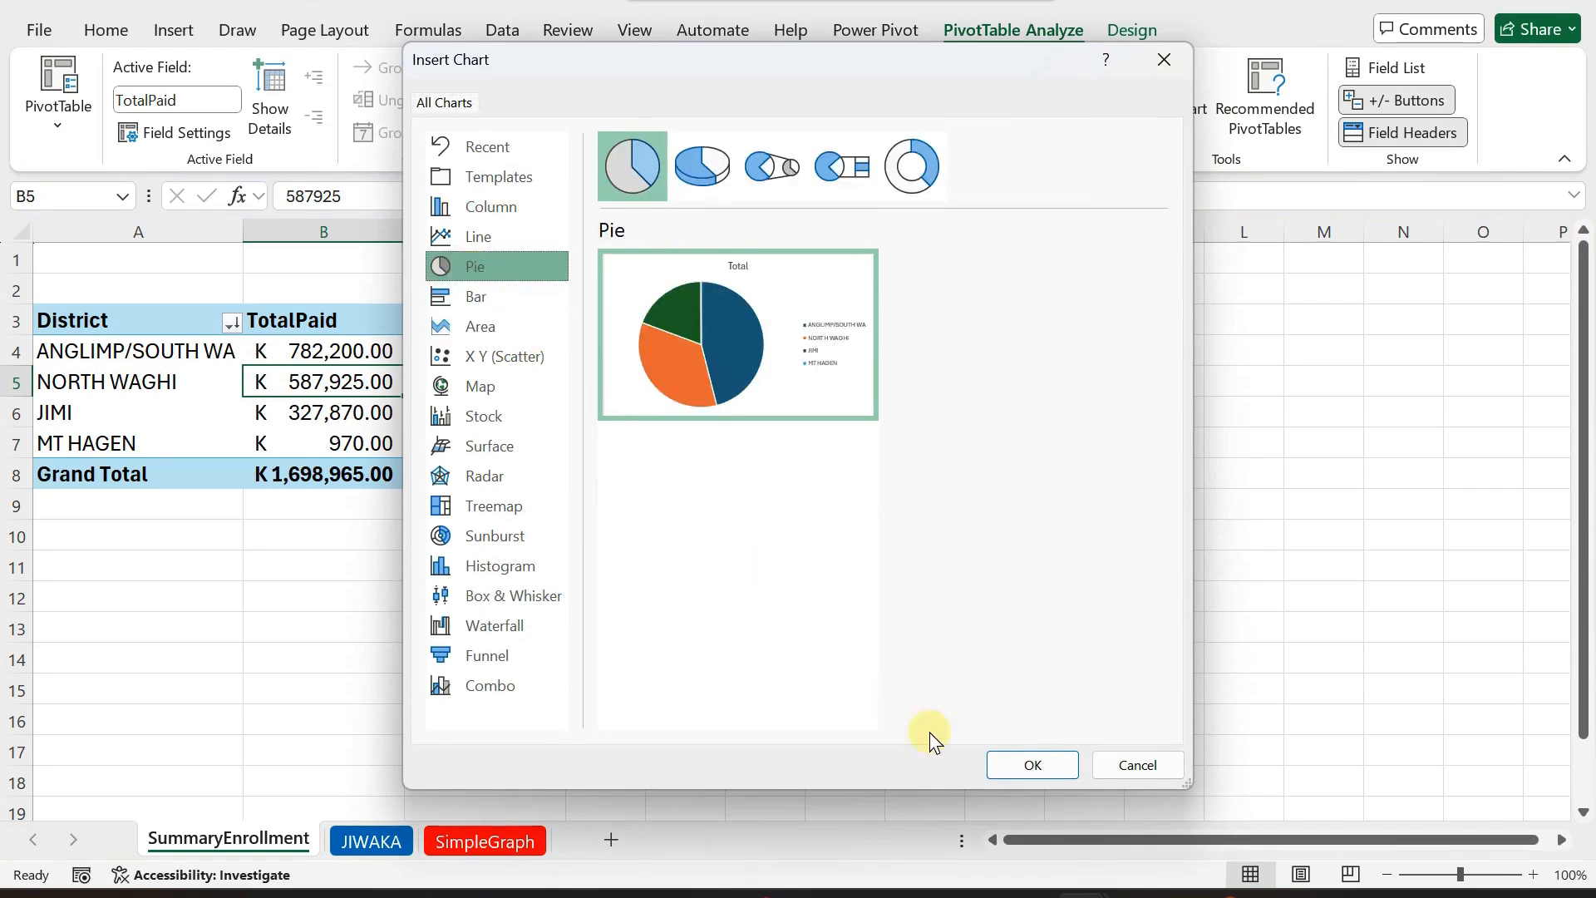
left_click(1028, 763)
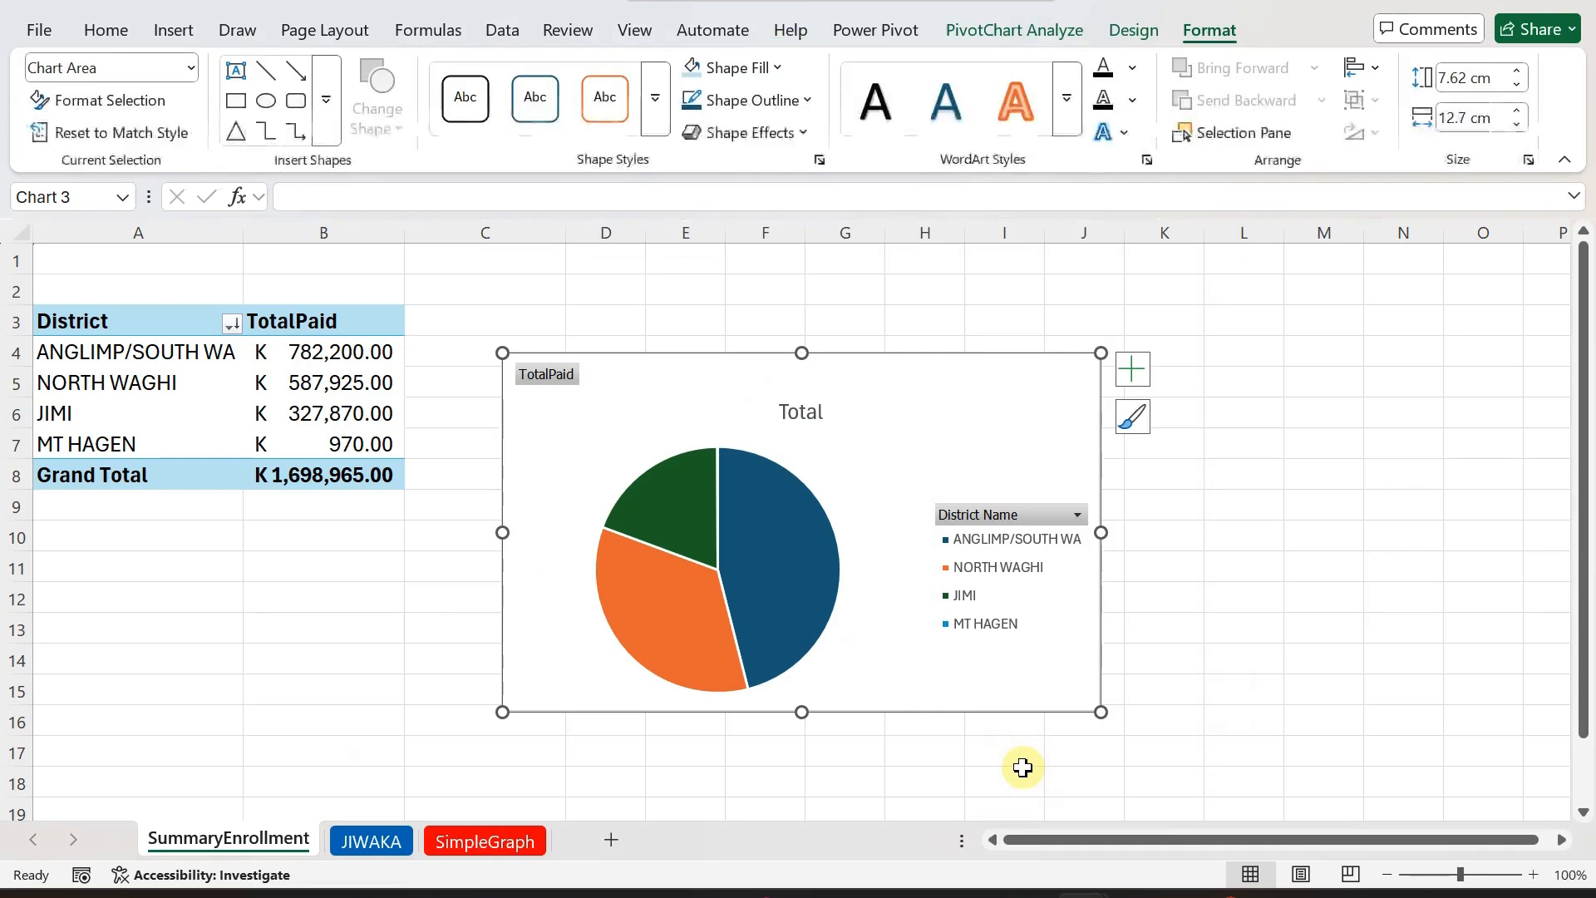
- Enlarge the pie chart to about 9.08 cm high by 15.82 cm wide and position it beside the pivot table
left_click_drag(850, 353, 937, 286)
left_click_drag(587, 644, 500, 708)
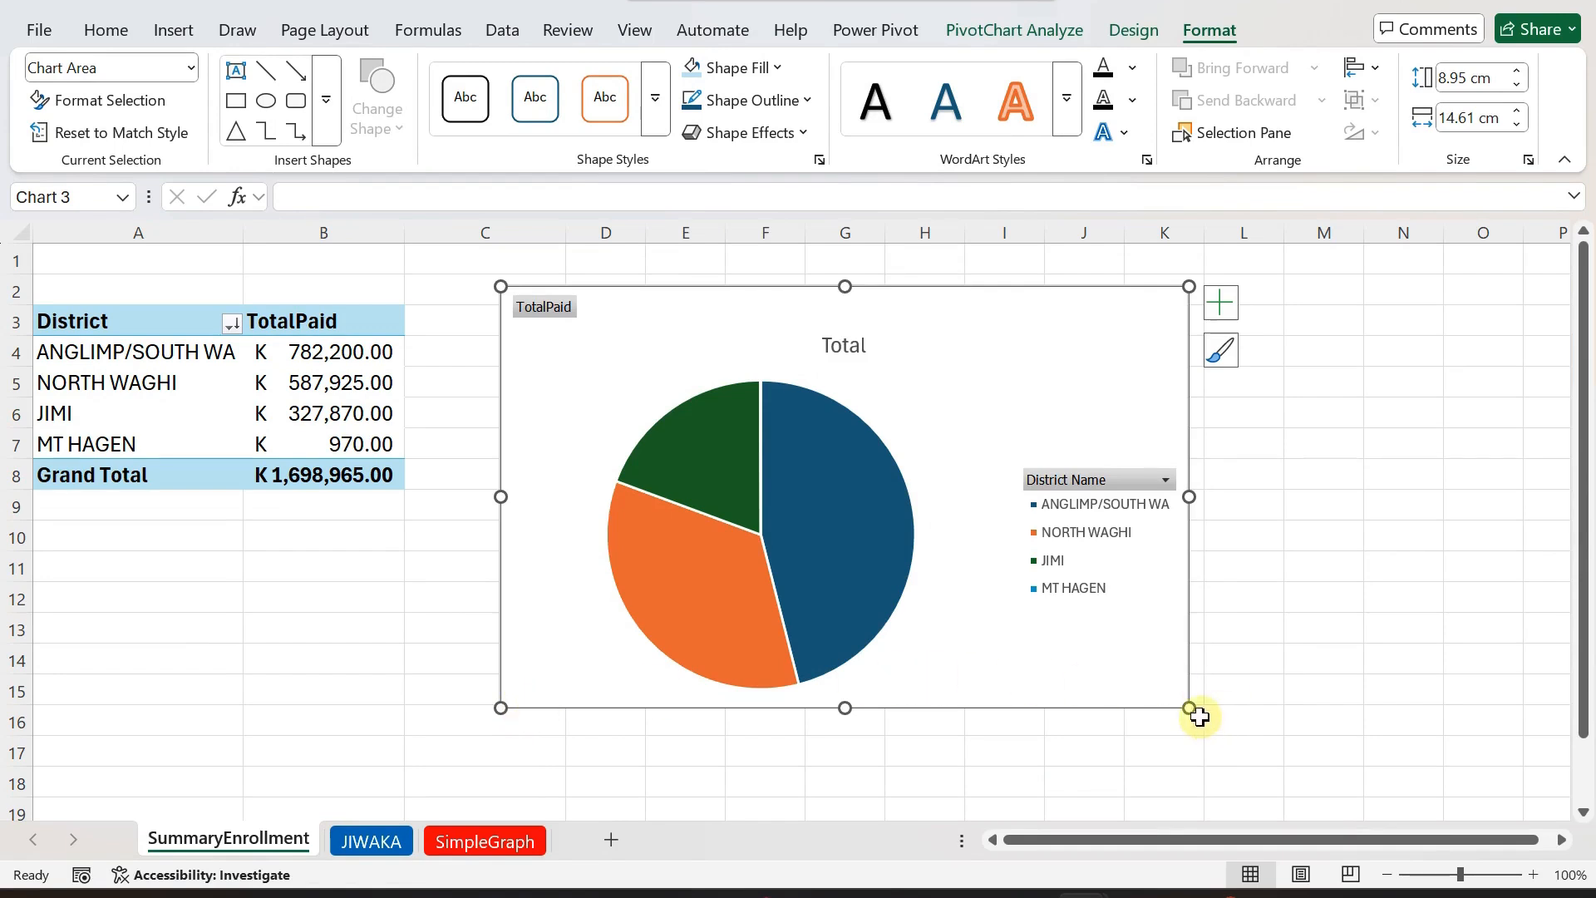
left_click_drag(1192, 709, 1245, 714)
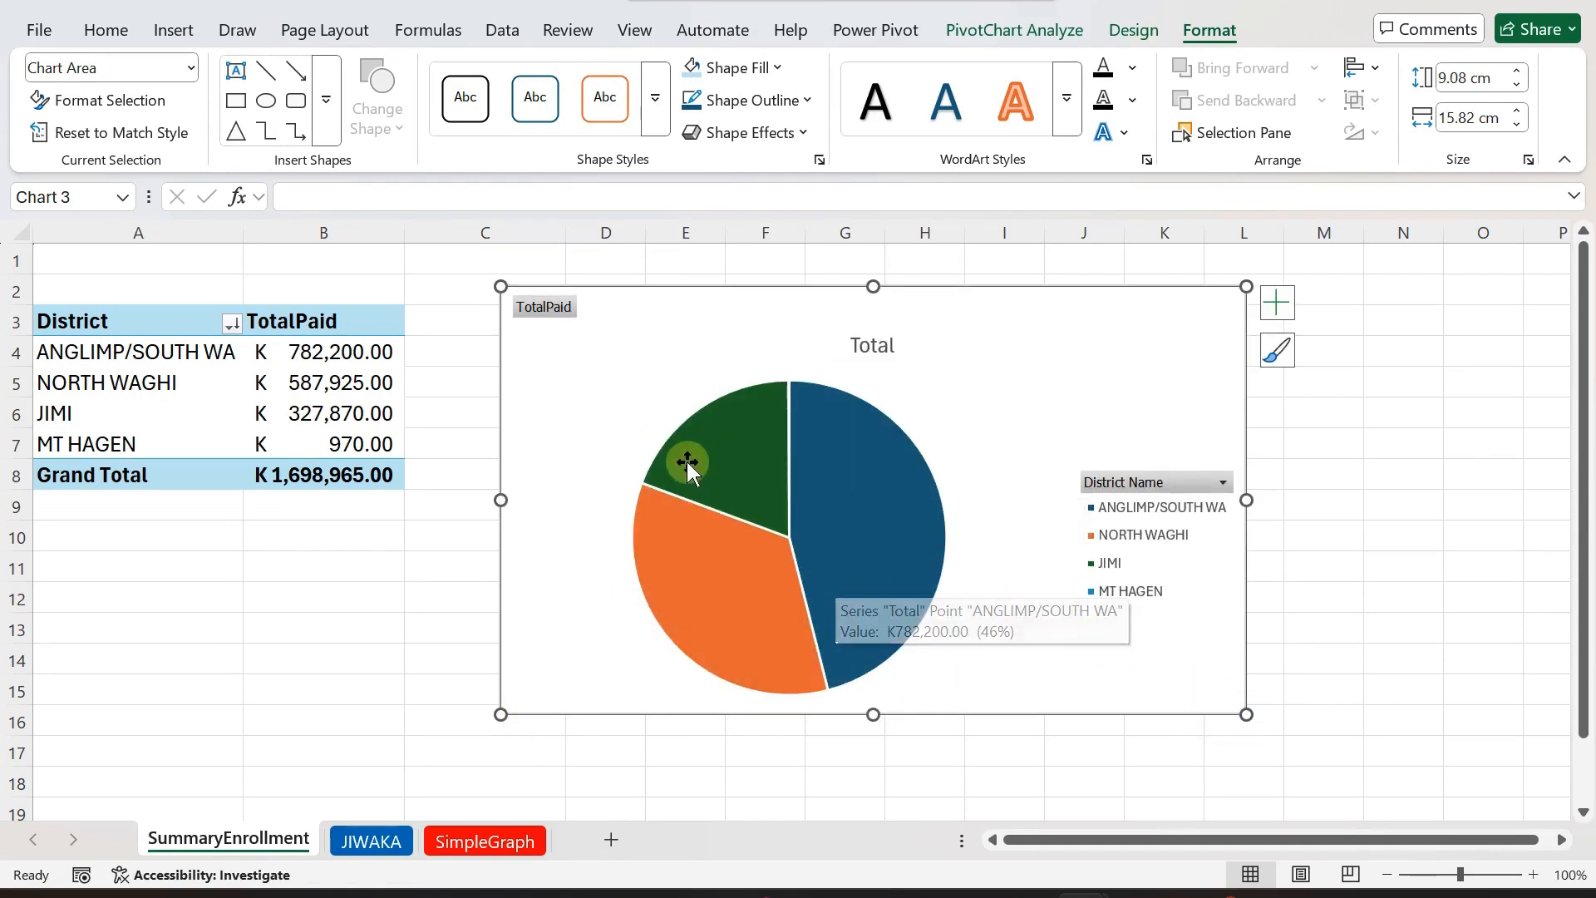
mouse_move(734, 435)
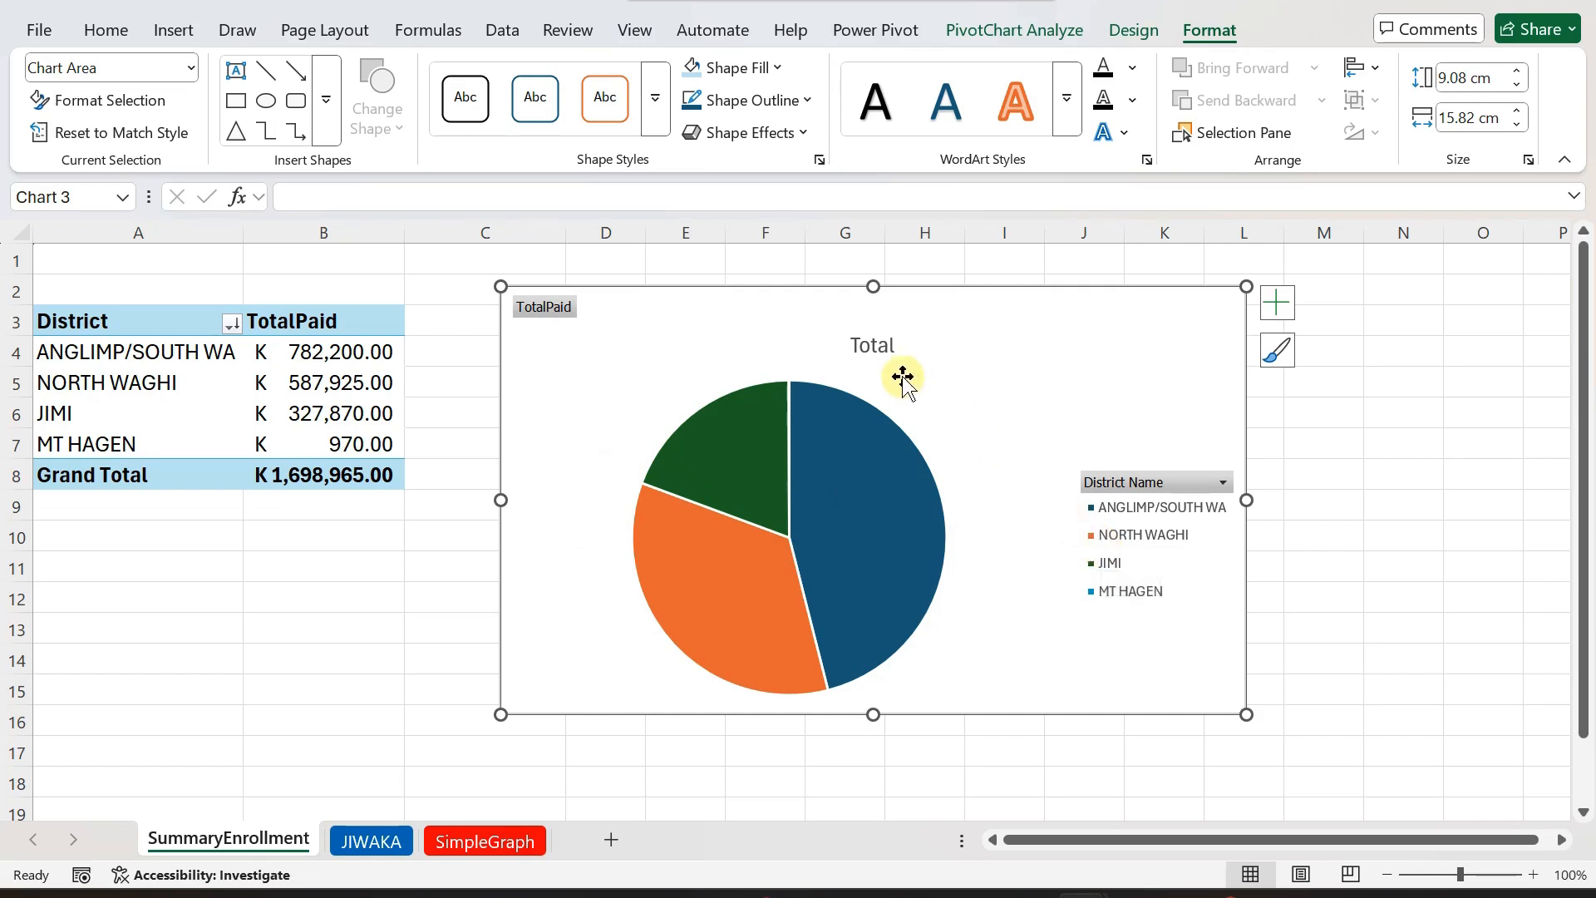
left_click_drag(714, 291, 724, 283)
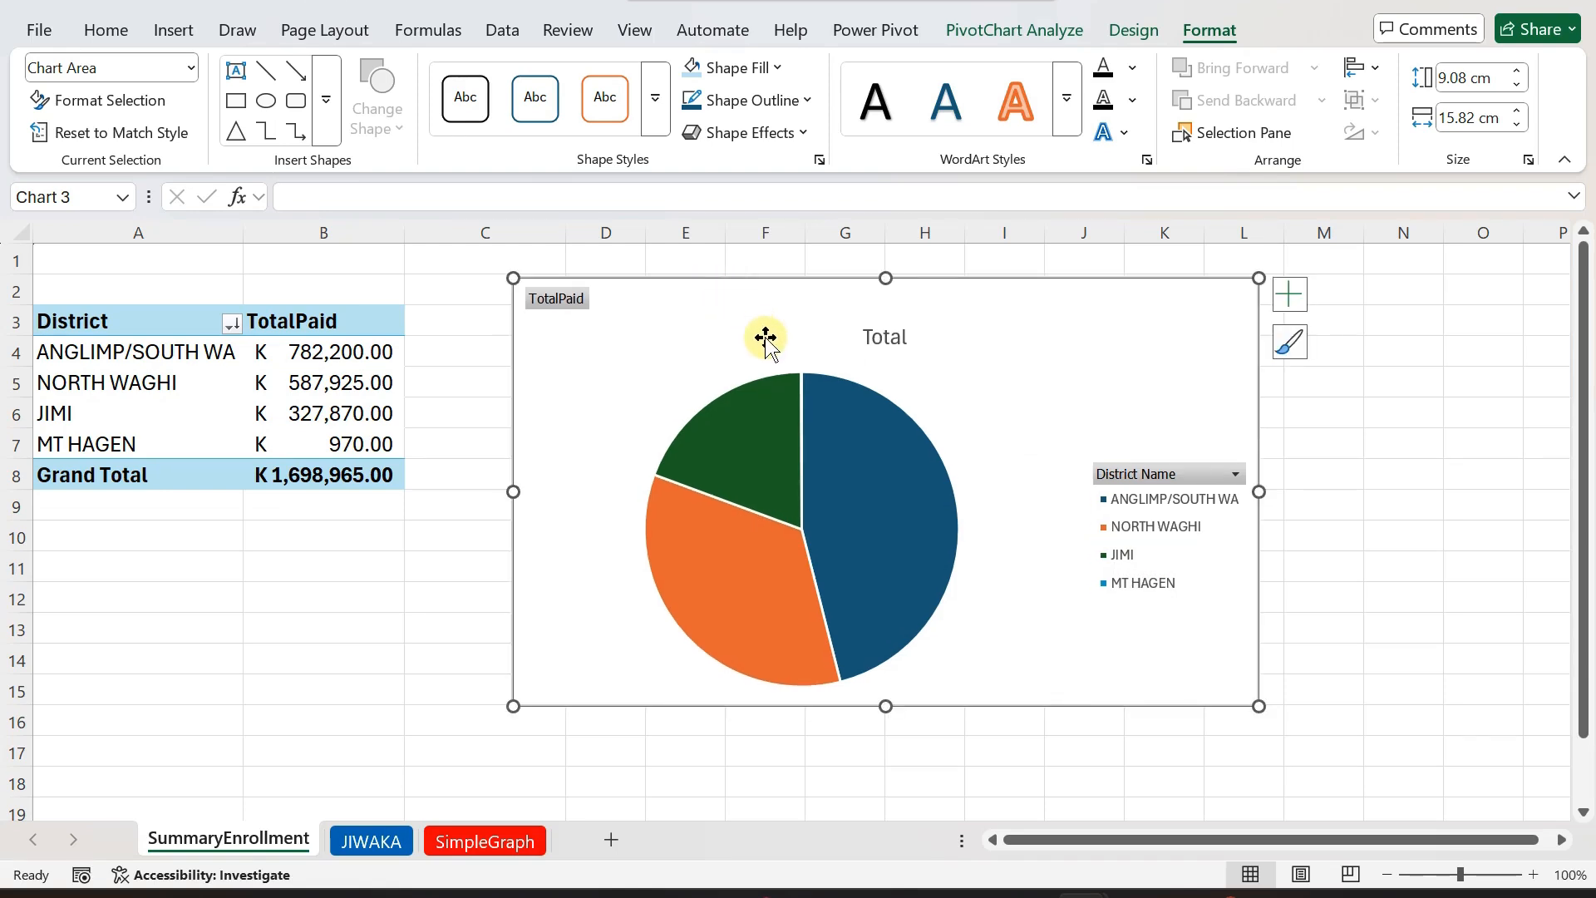
left_click(1133, 30)
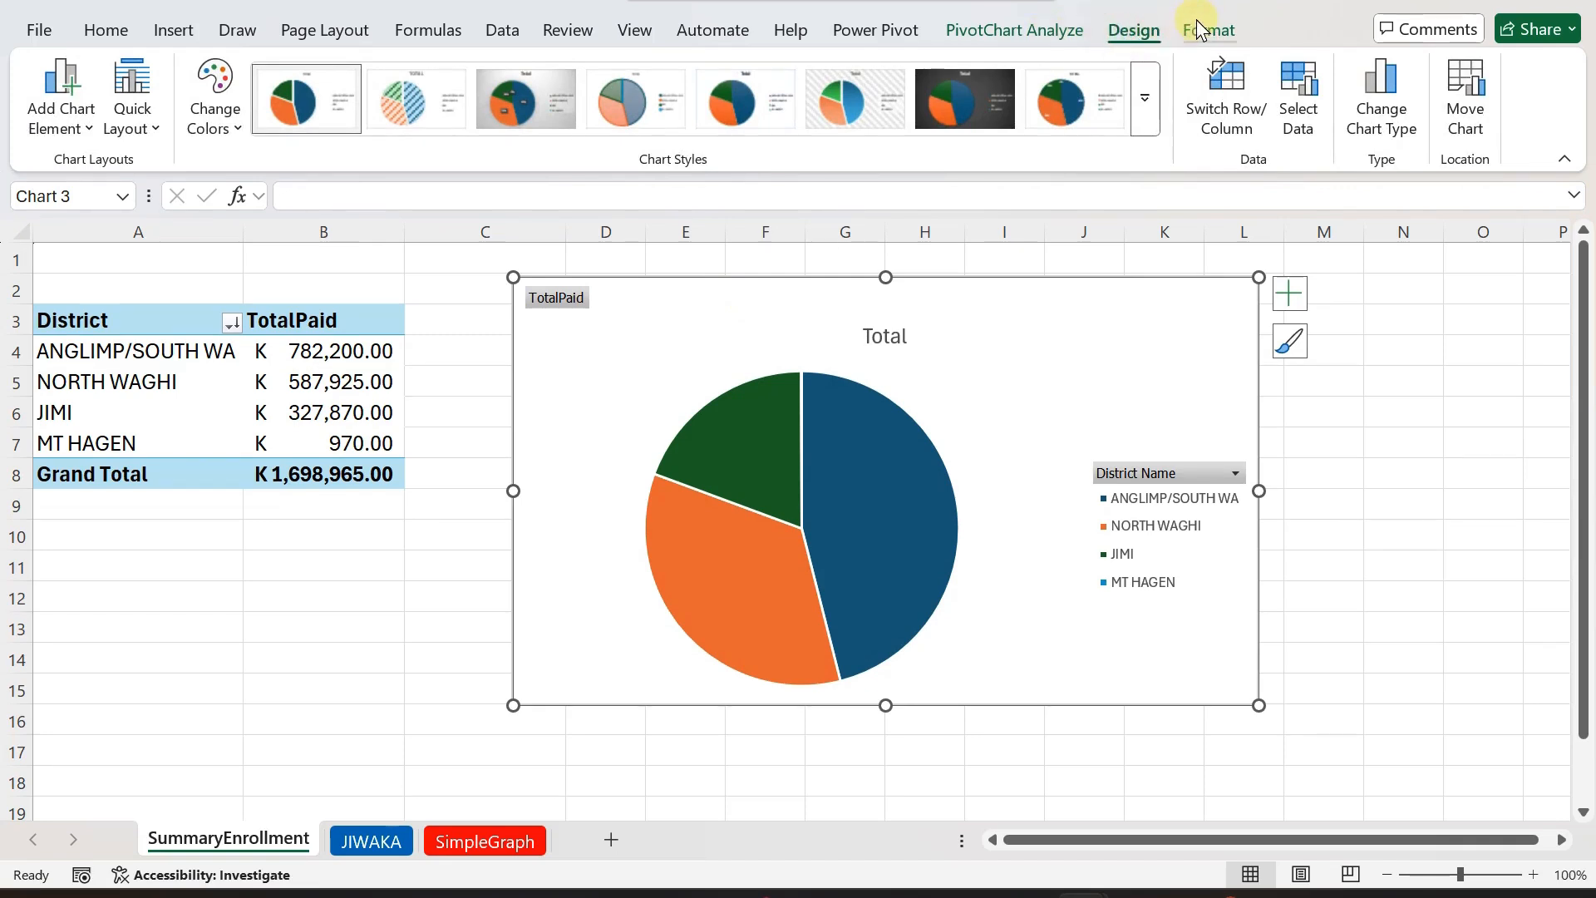
left_click(1200, 28)
left_click(1112, 21)
left_click(1210, 23)
left_click(1136, 30)
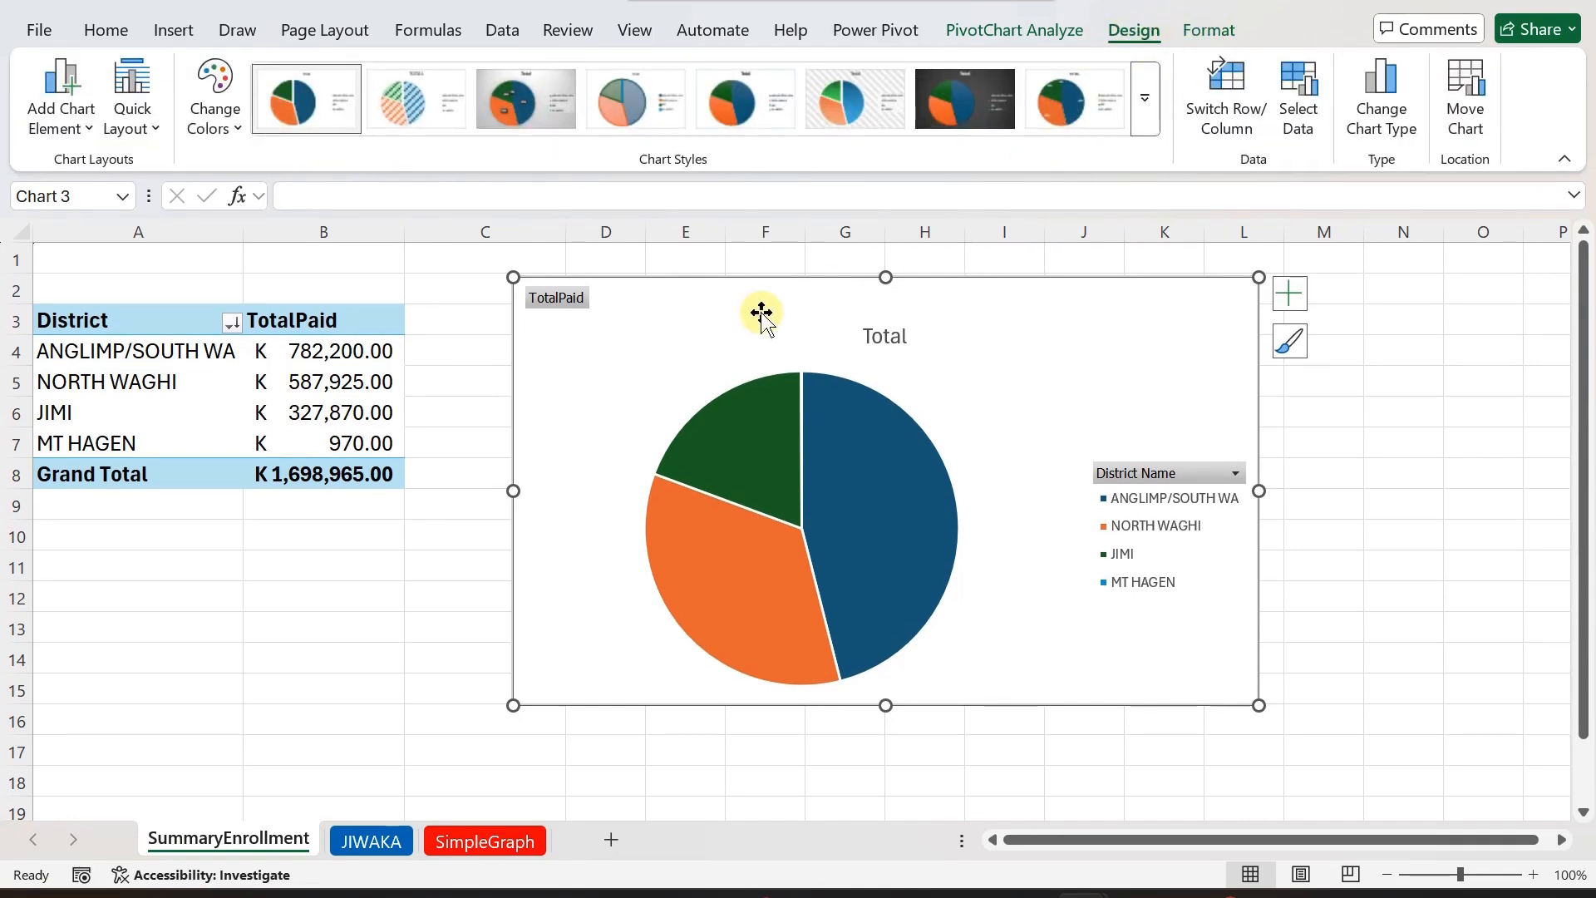
left_click(1355, 441)
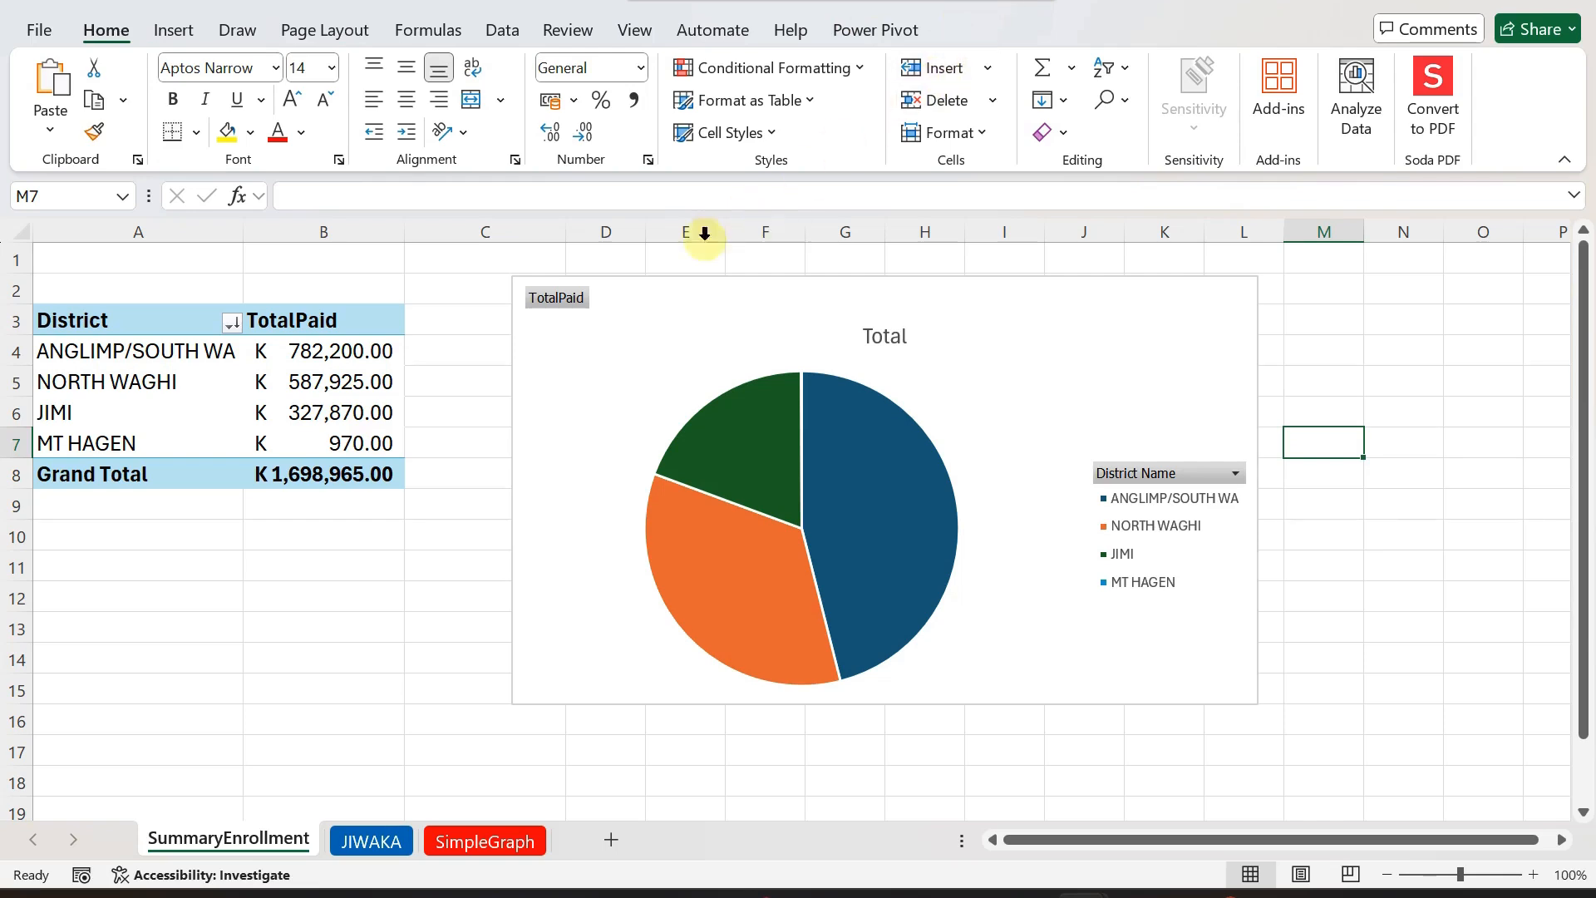
- Move the pie chart slightly closer to the pivot table
left_click(686, 287)
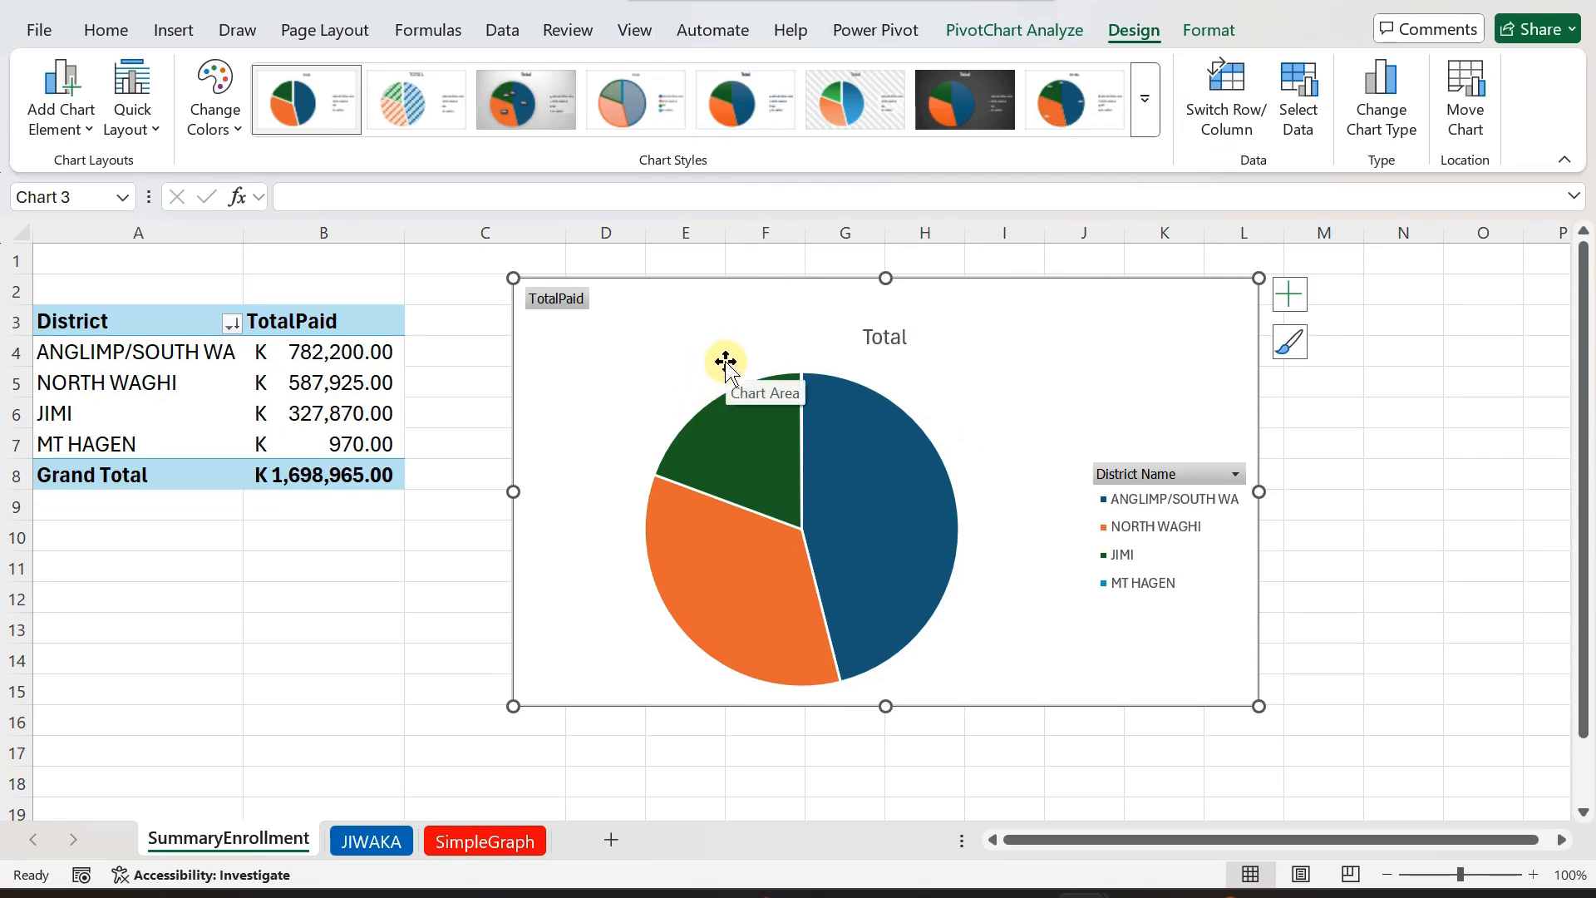
left_click_drag(656, 339, 611, 330)
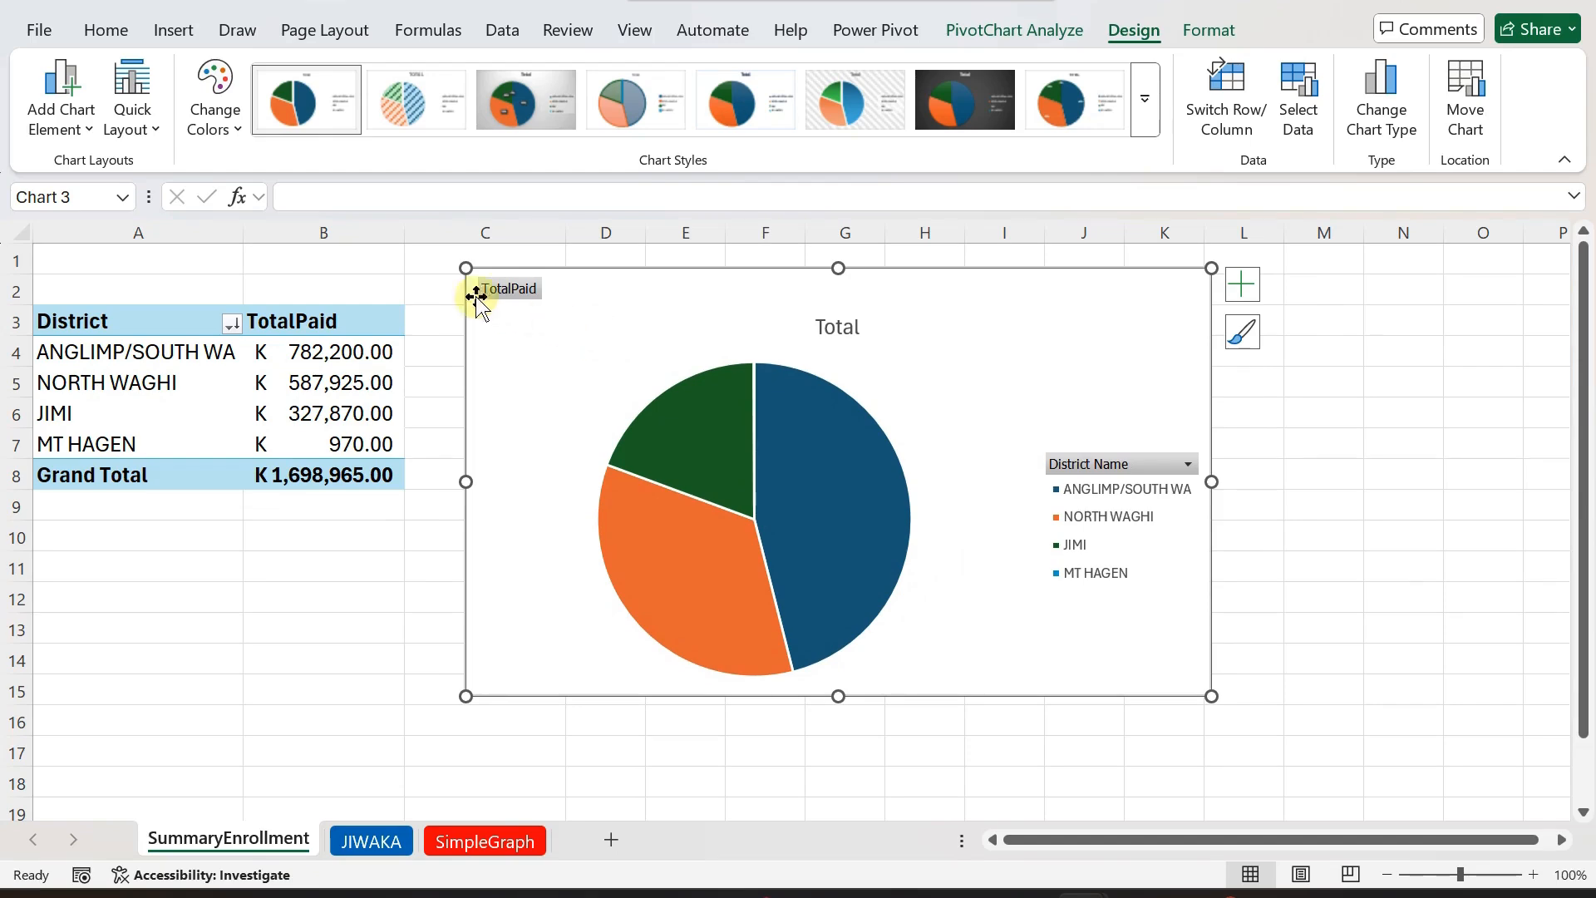
- Apply the Orange theme color set to the workbook so the pie chart and pivot table are recolored
left_click(221, 126)
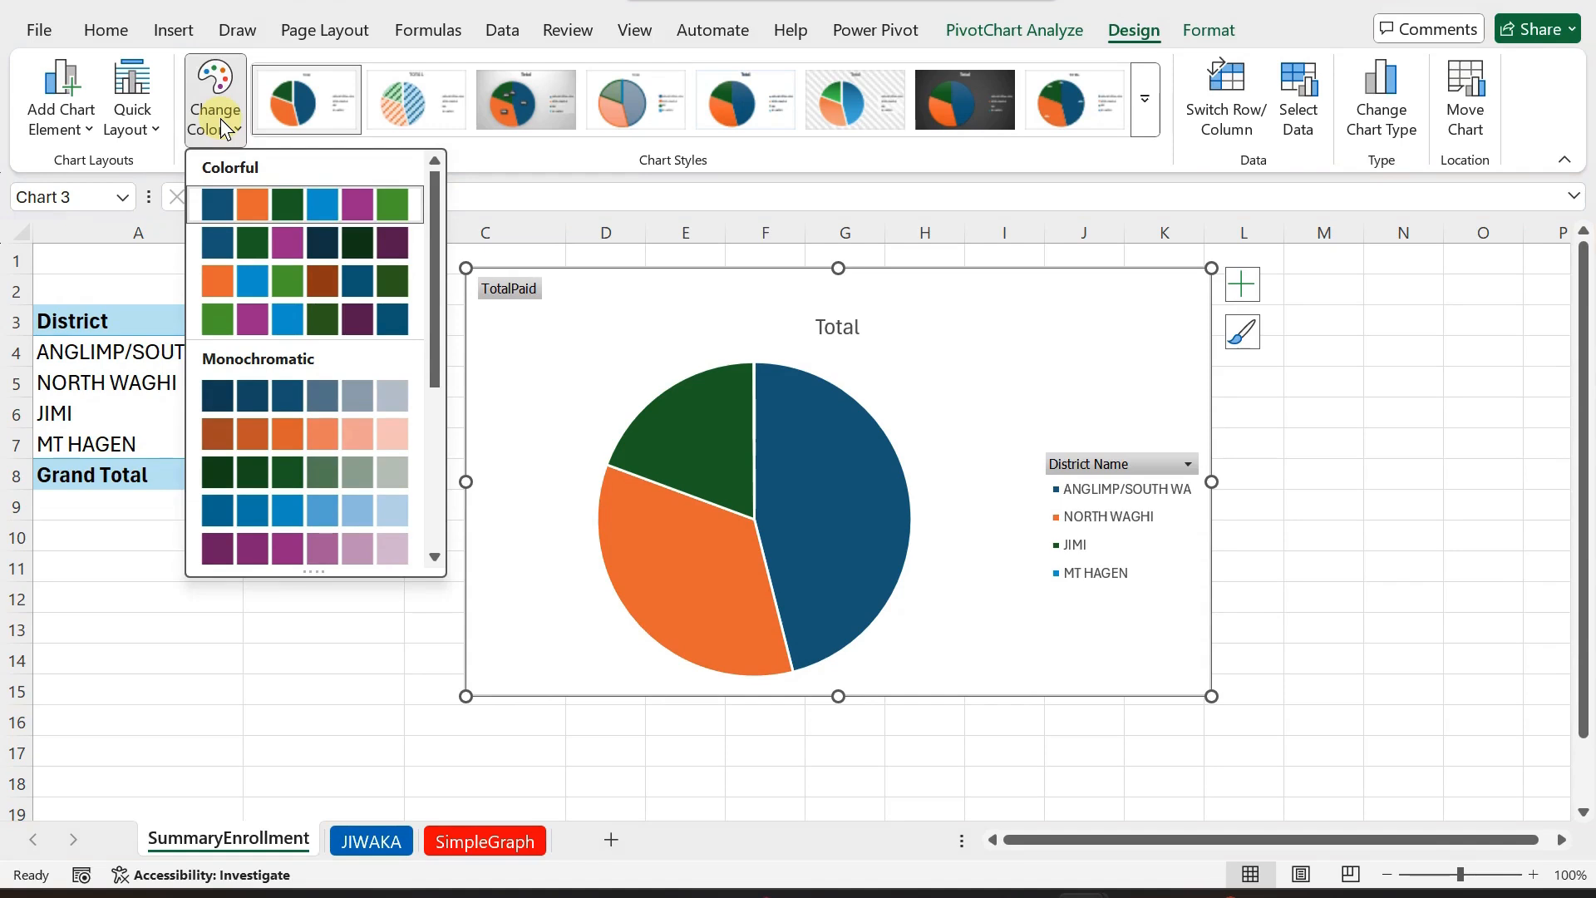
left_click(221, 119)
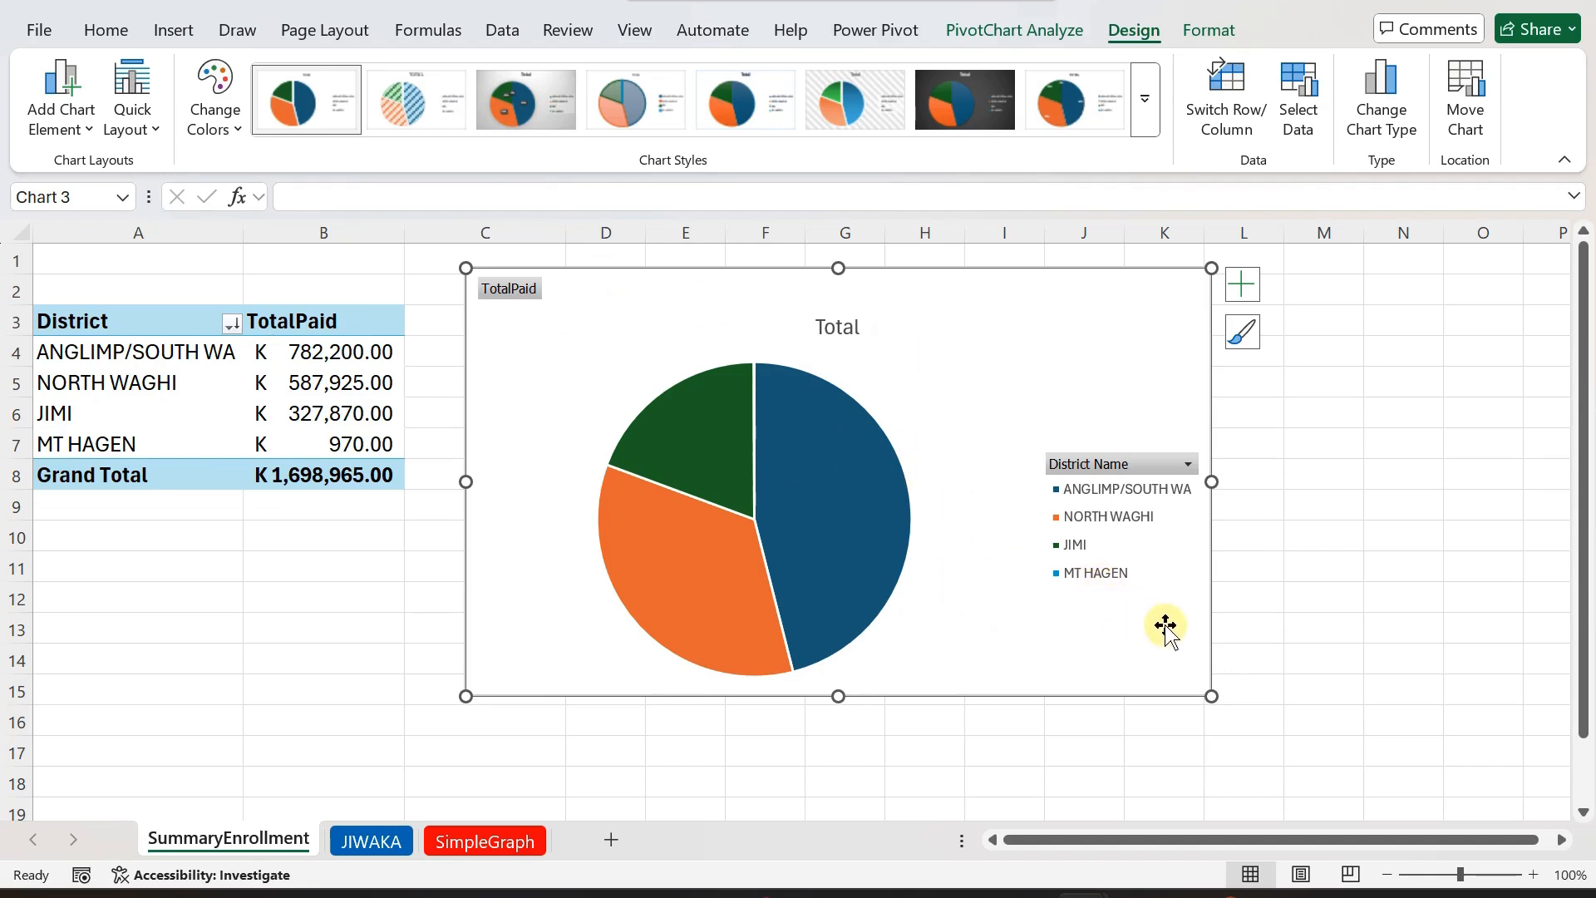
mouse_move(724, 588)
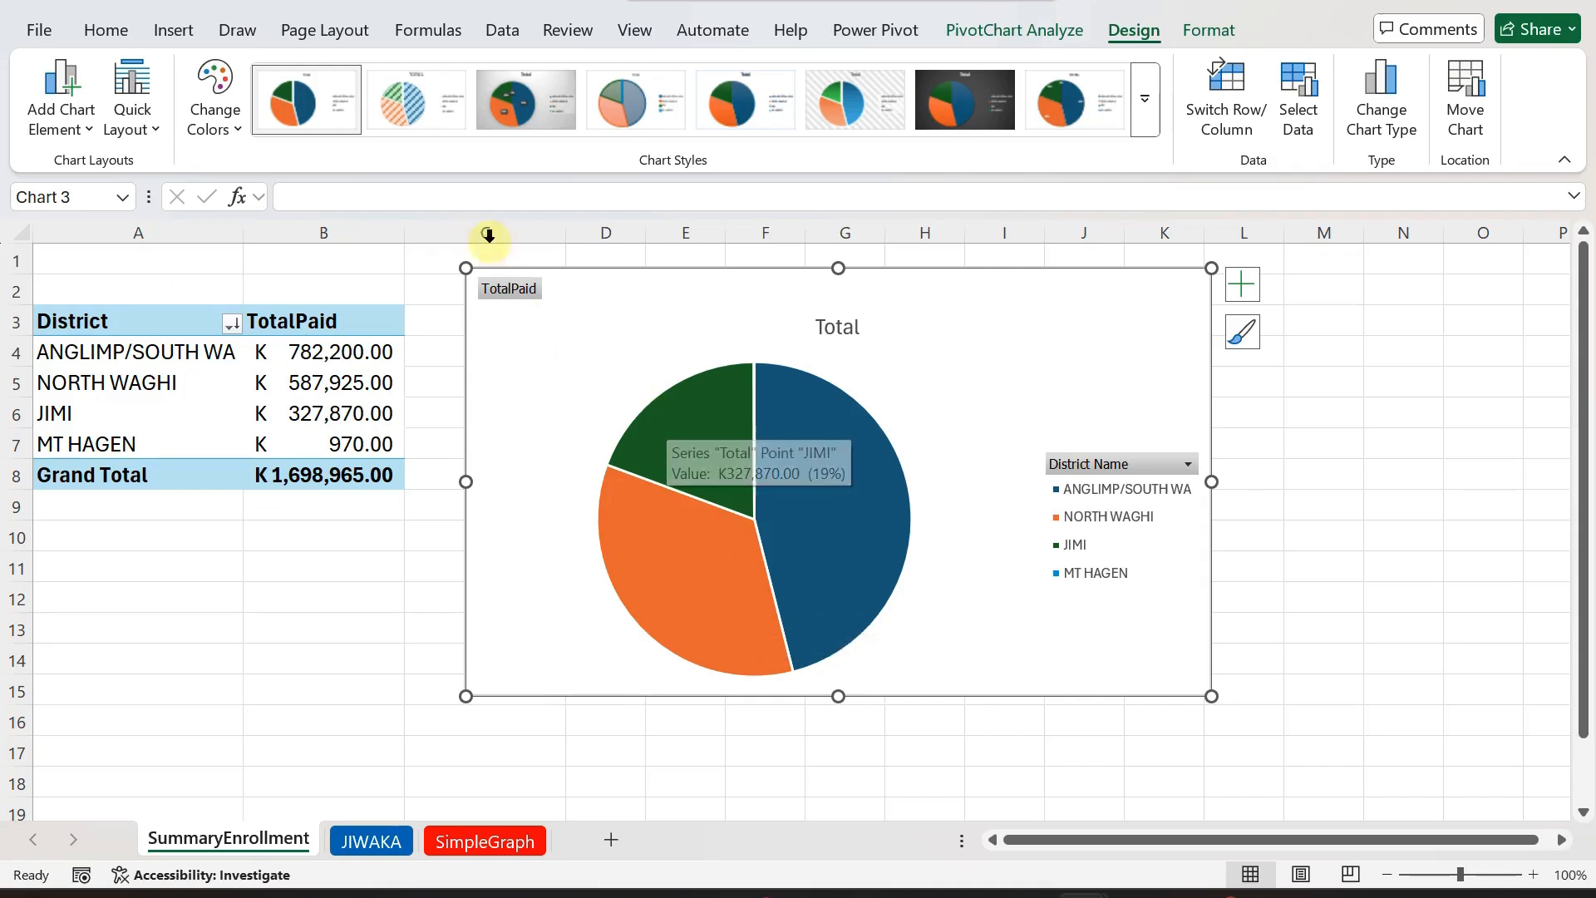
left_click(339, 40)
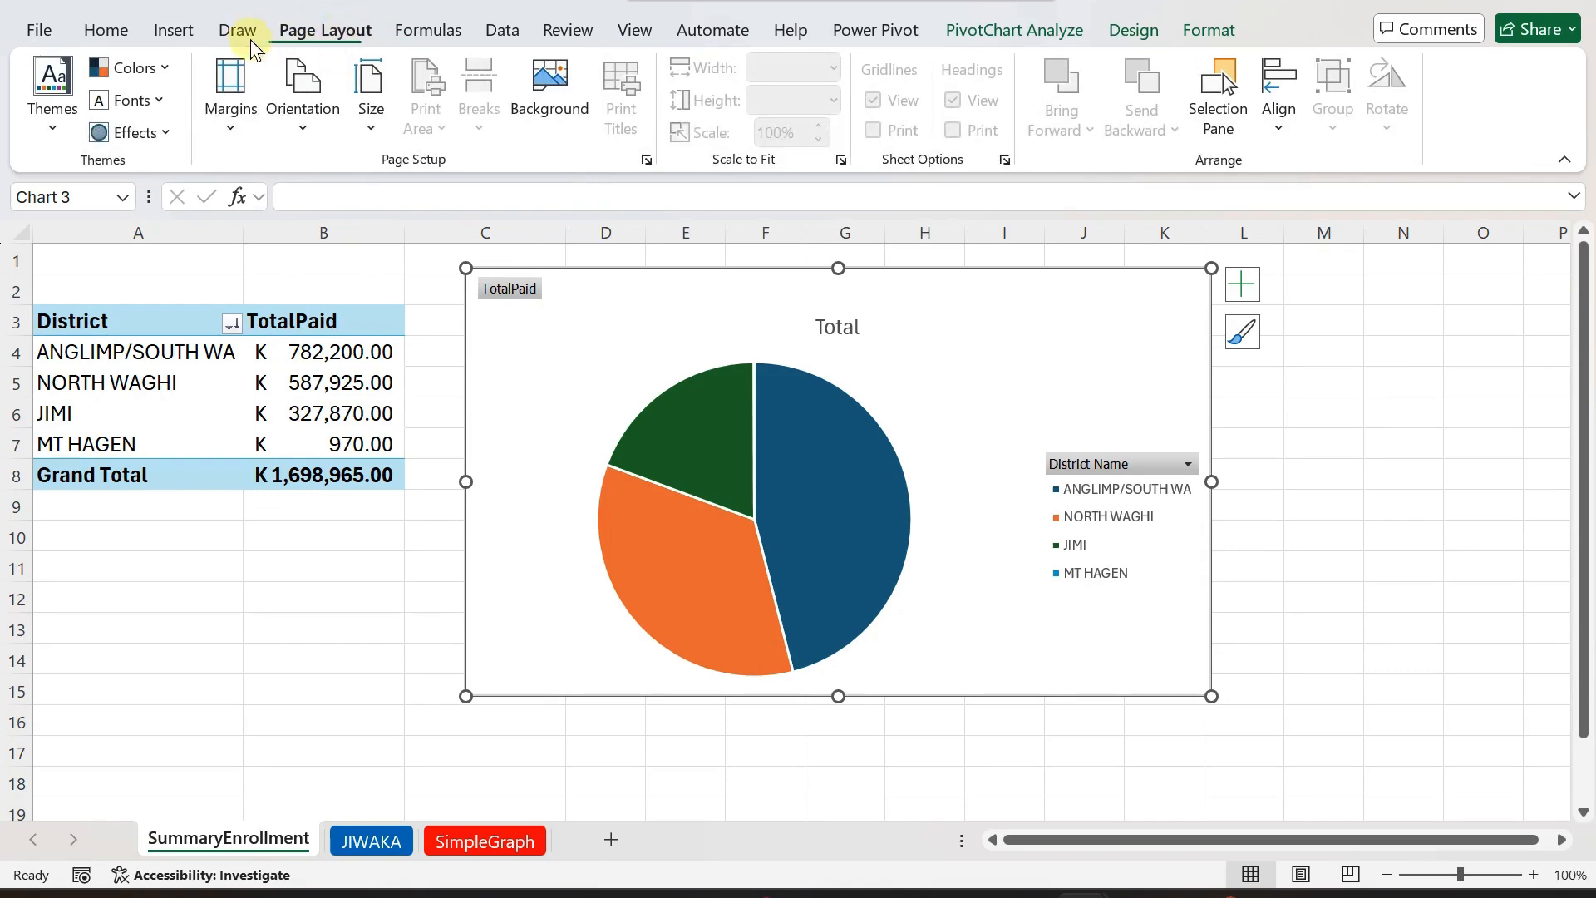
left_click(51, 125)
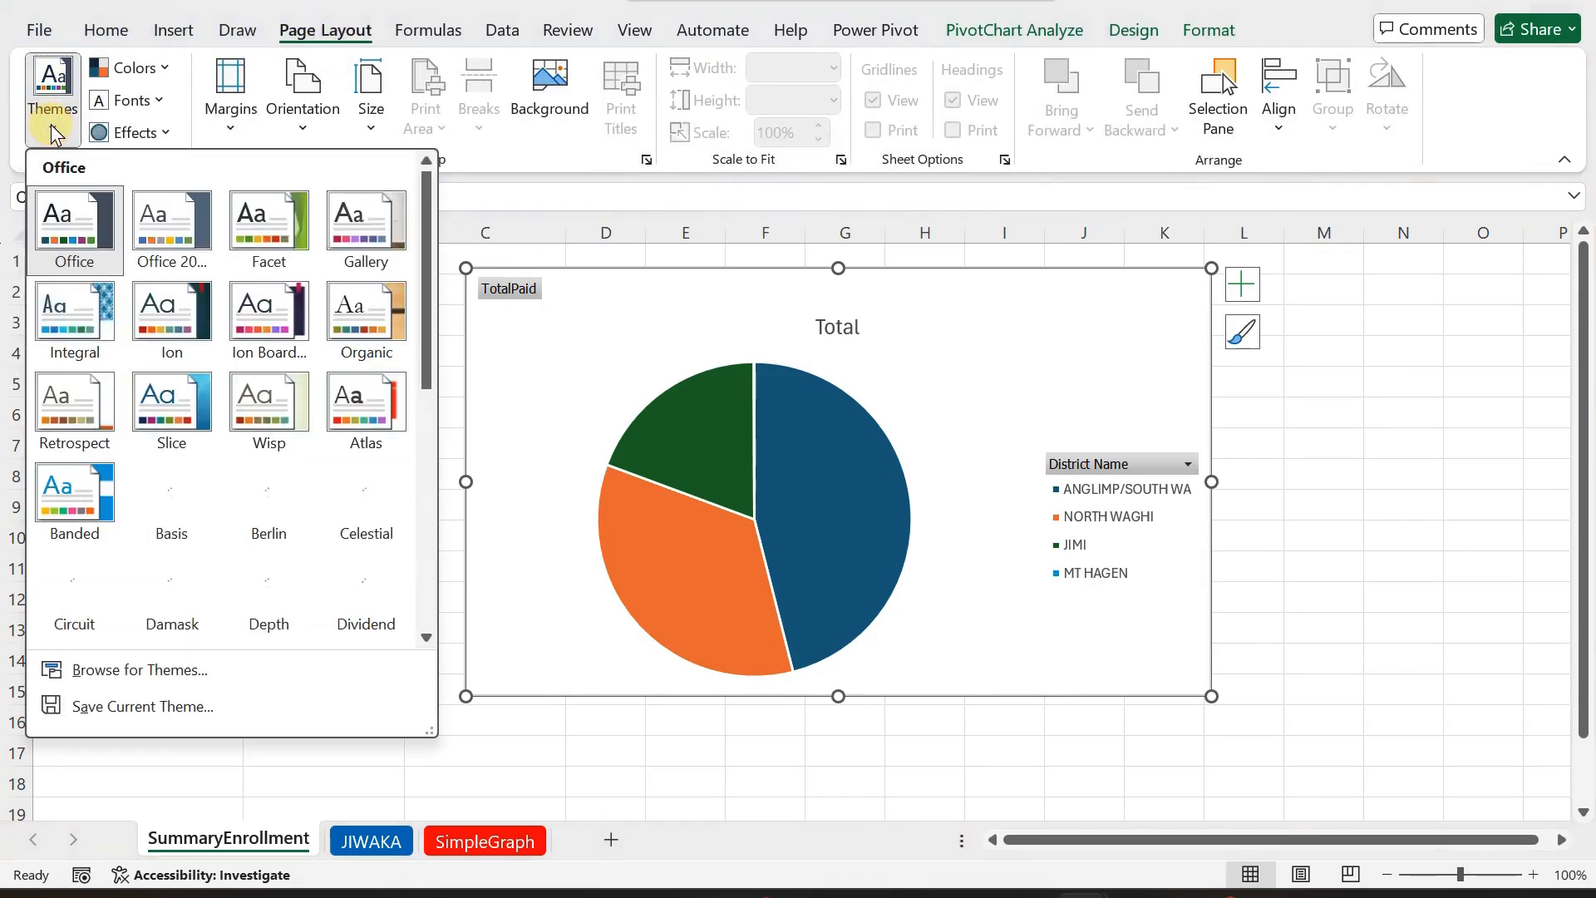
left_click(166, 70)
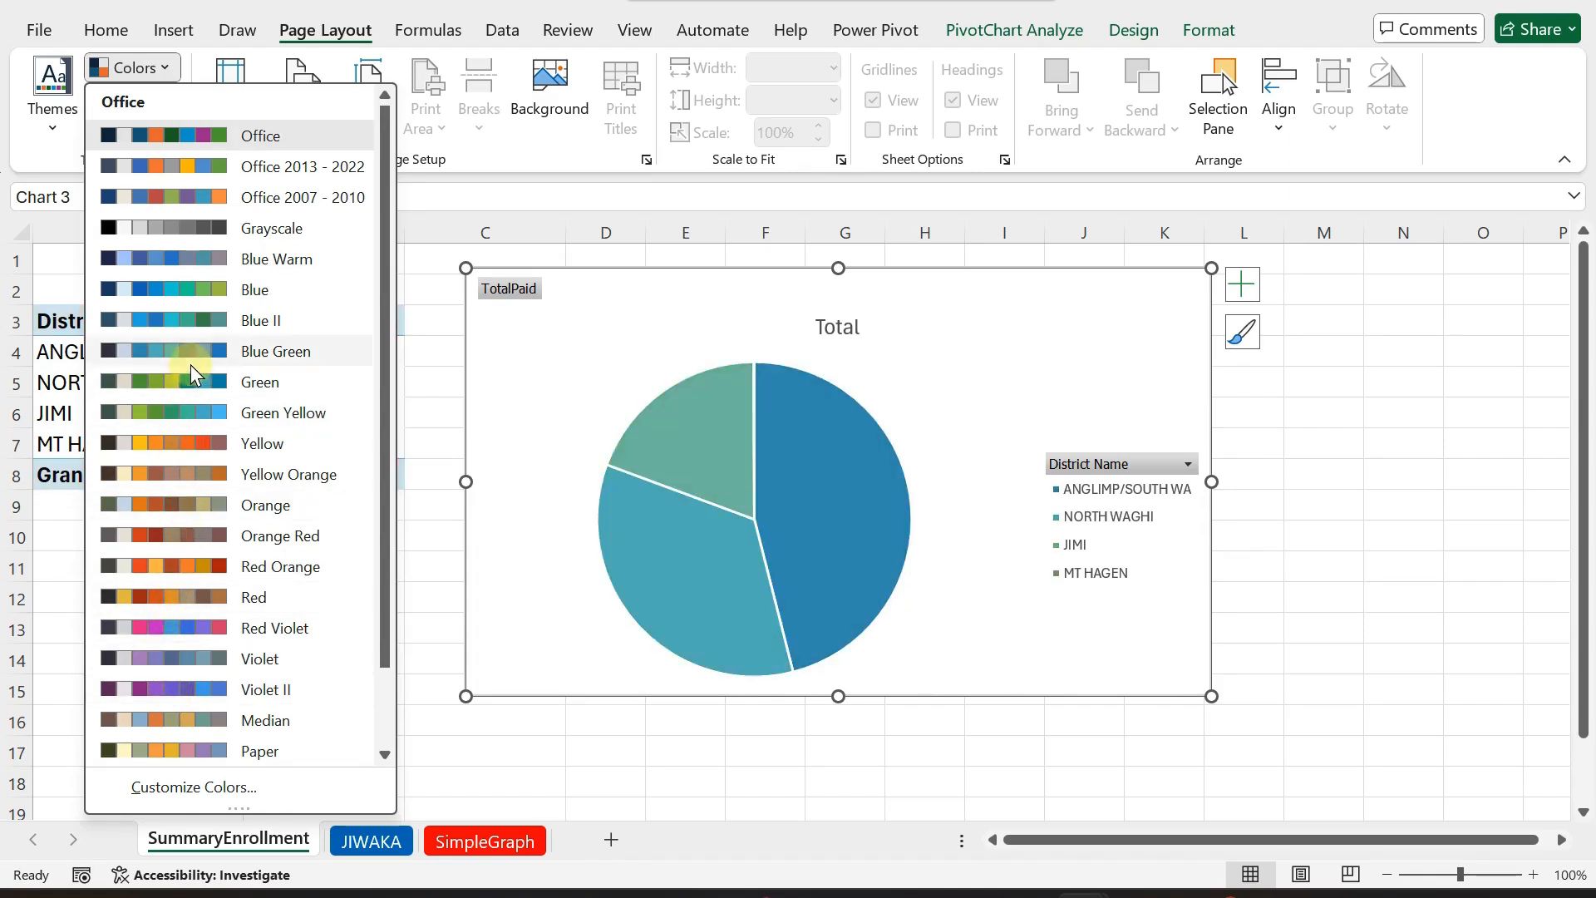
left_click(196, 509)
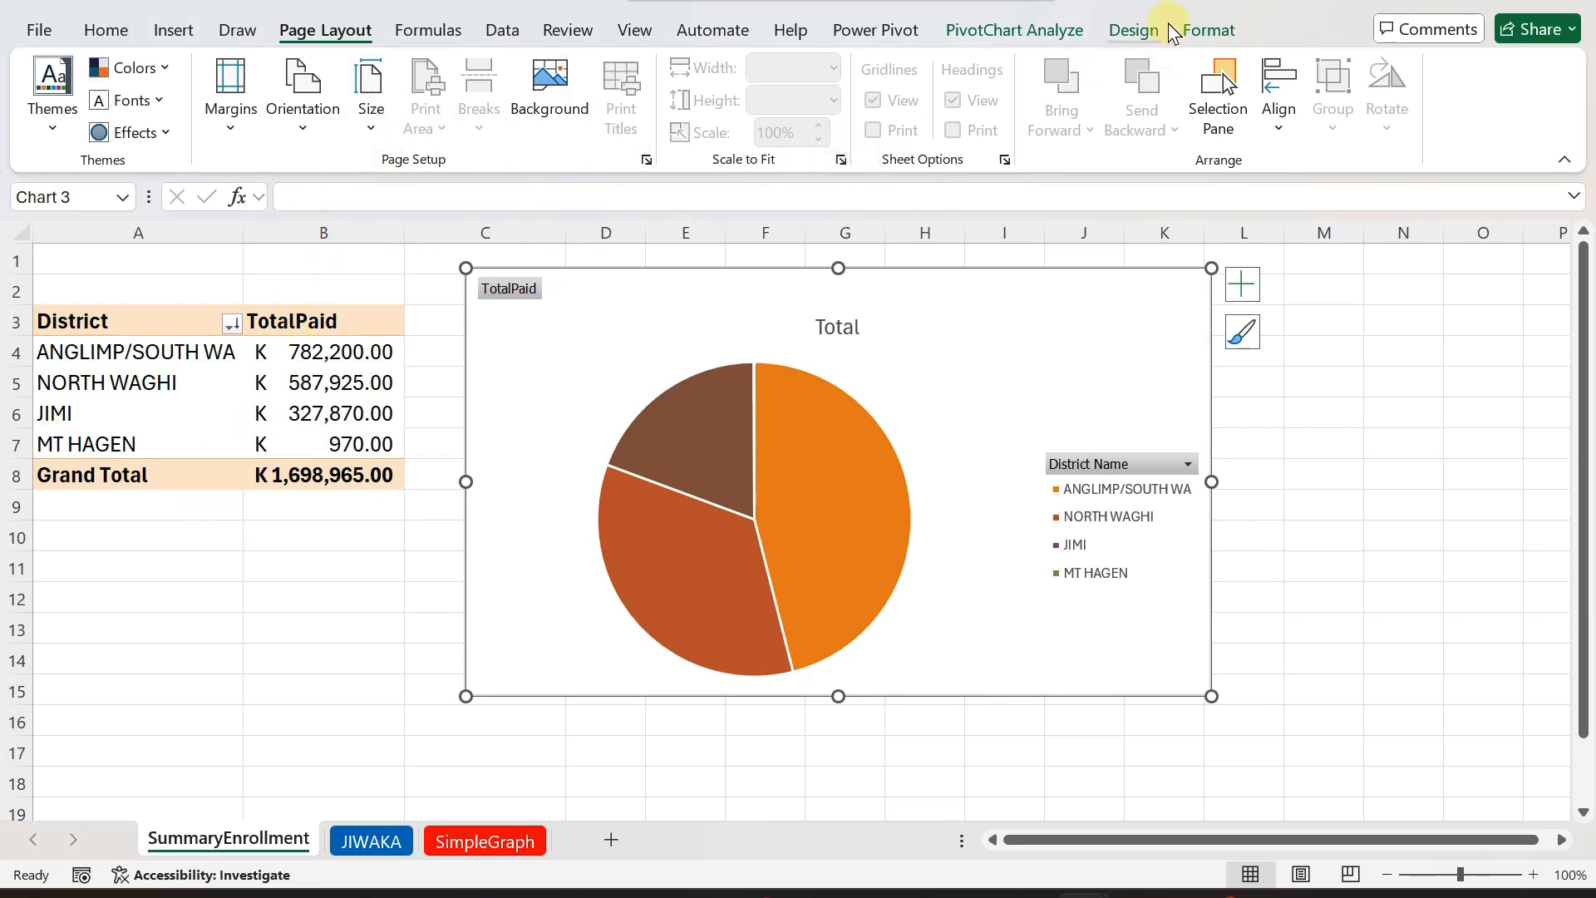
- Review the chart styles and color palettes available for the pie chart, and the workbook's theme colors and themes
left_click(1131, 30)
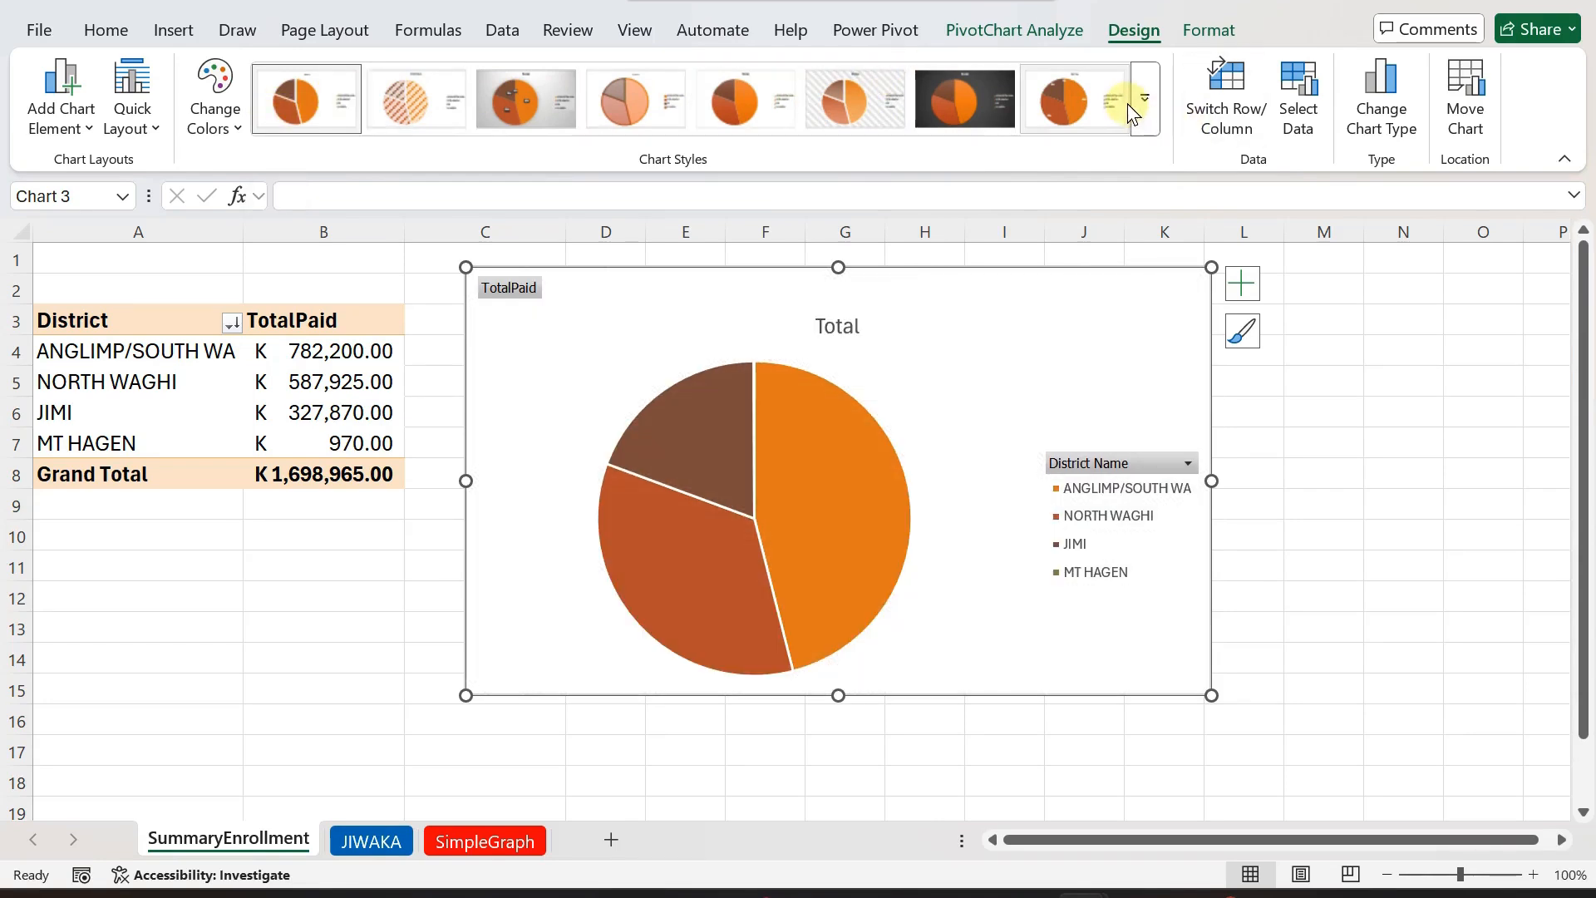
left_click(1144, 107)
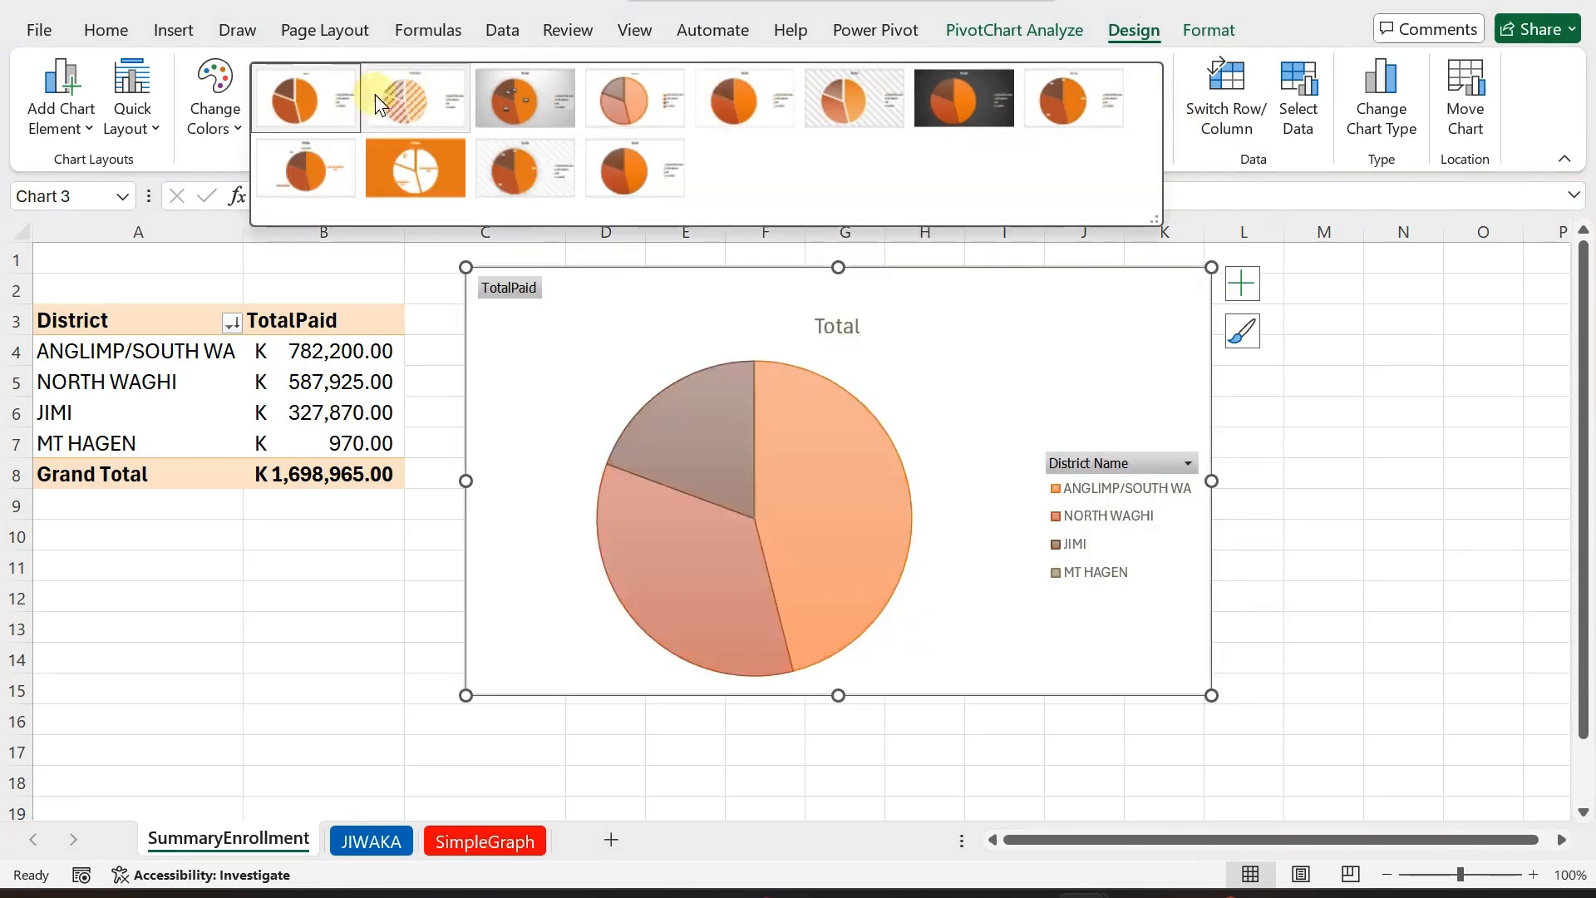
left_click(208, 116)
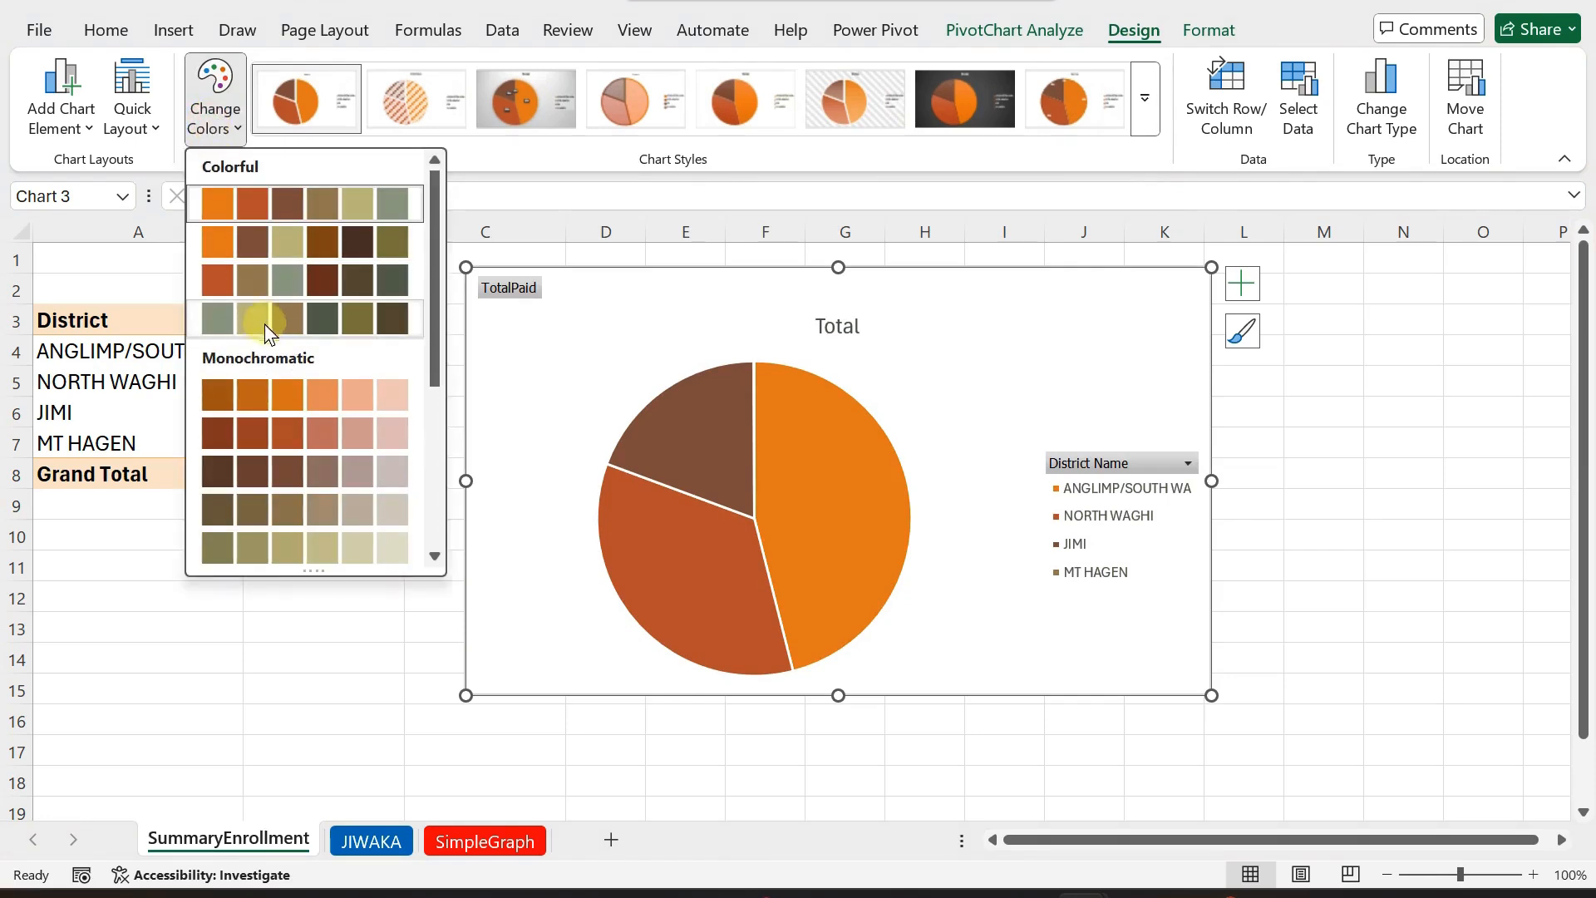
left_click(223, 123)
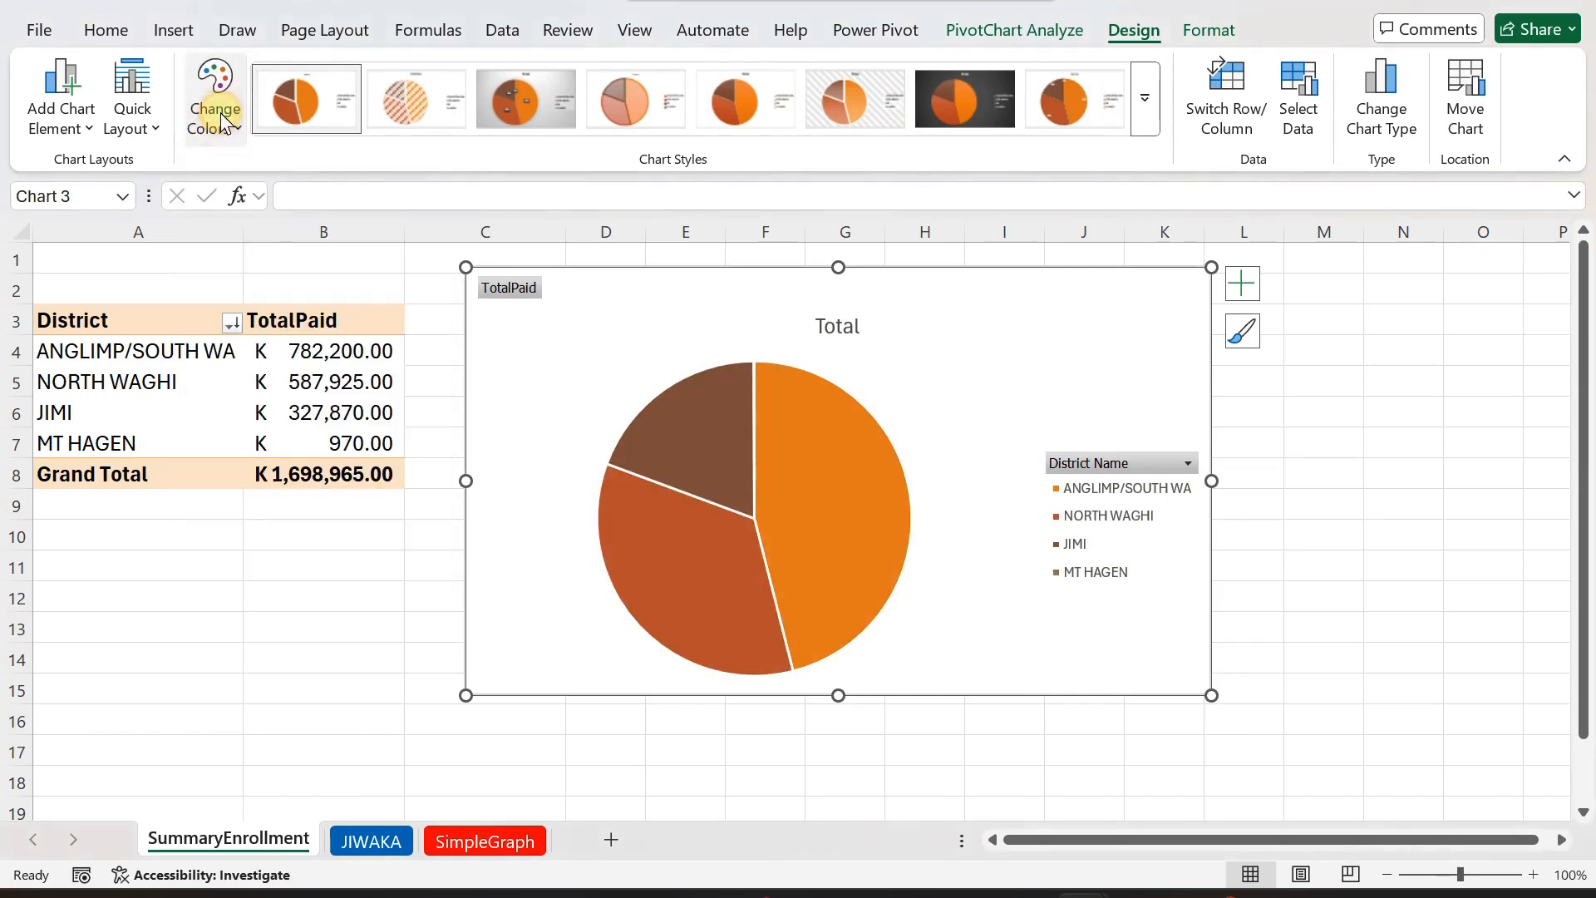
left_click(323, 38)
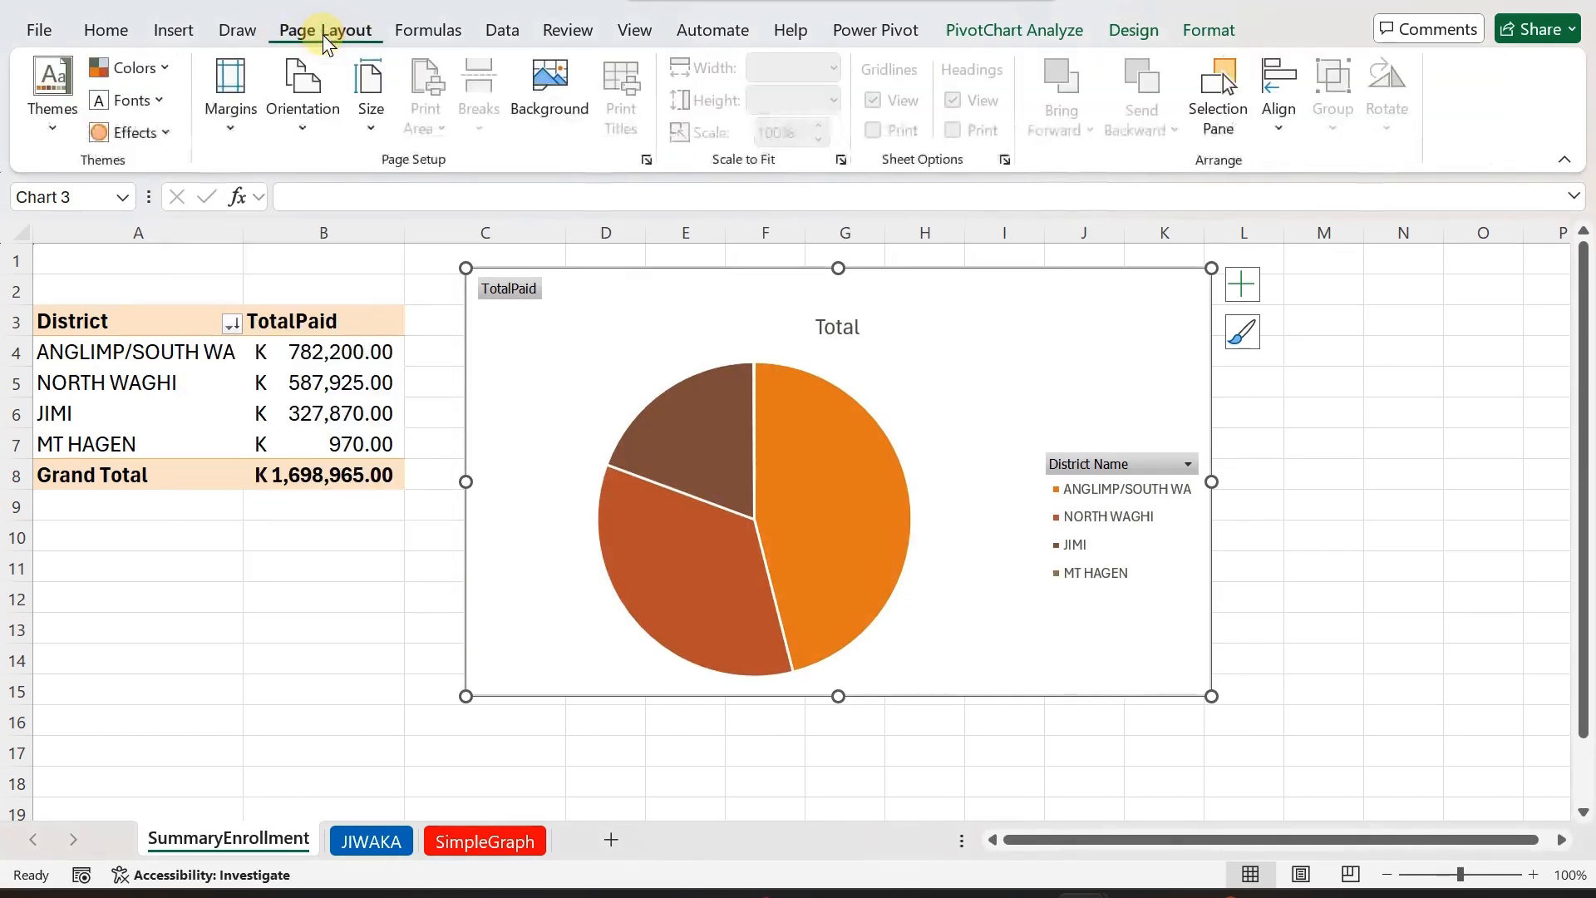
left_click(173, 67)
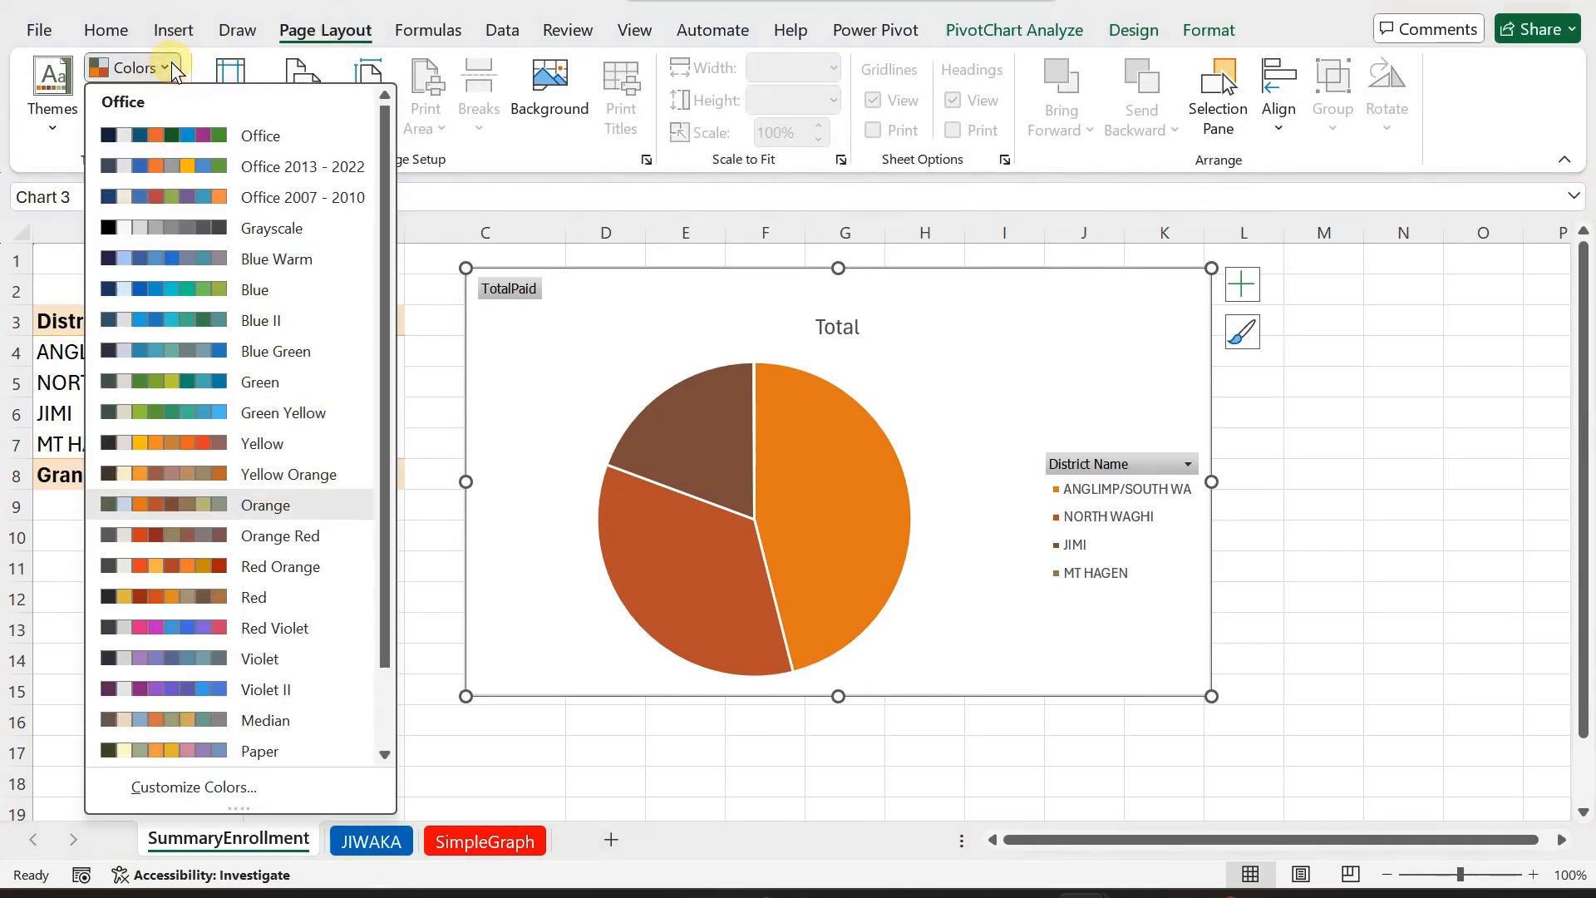
left_click(52, 91)
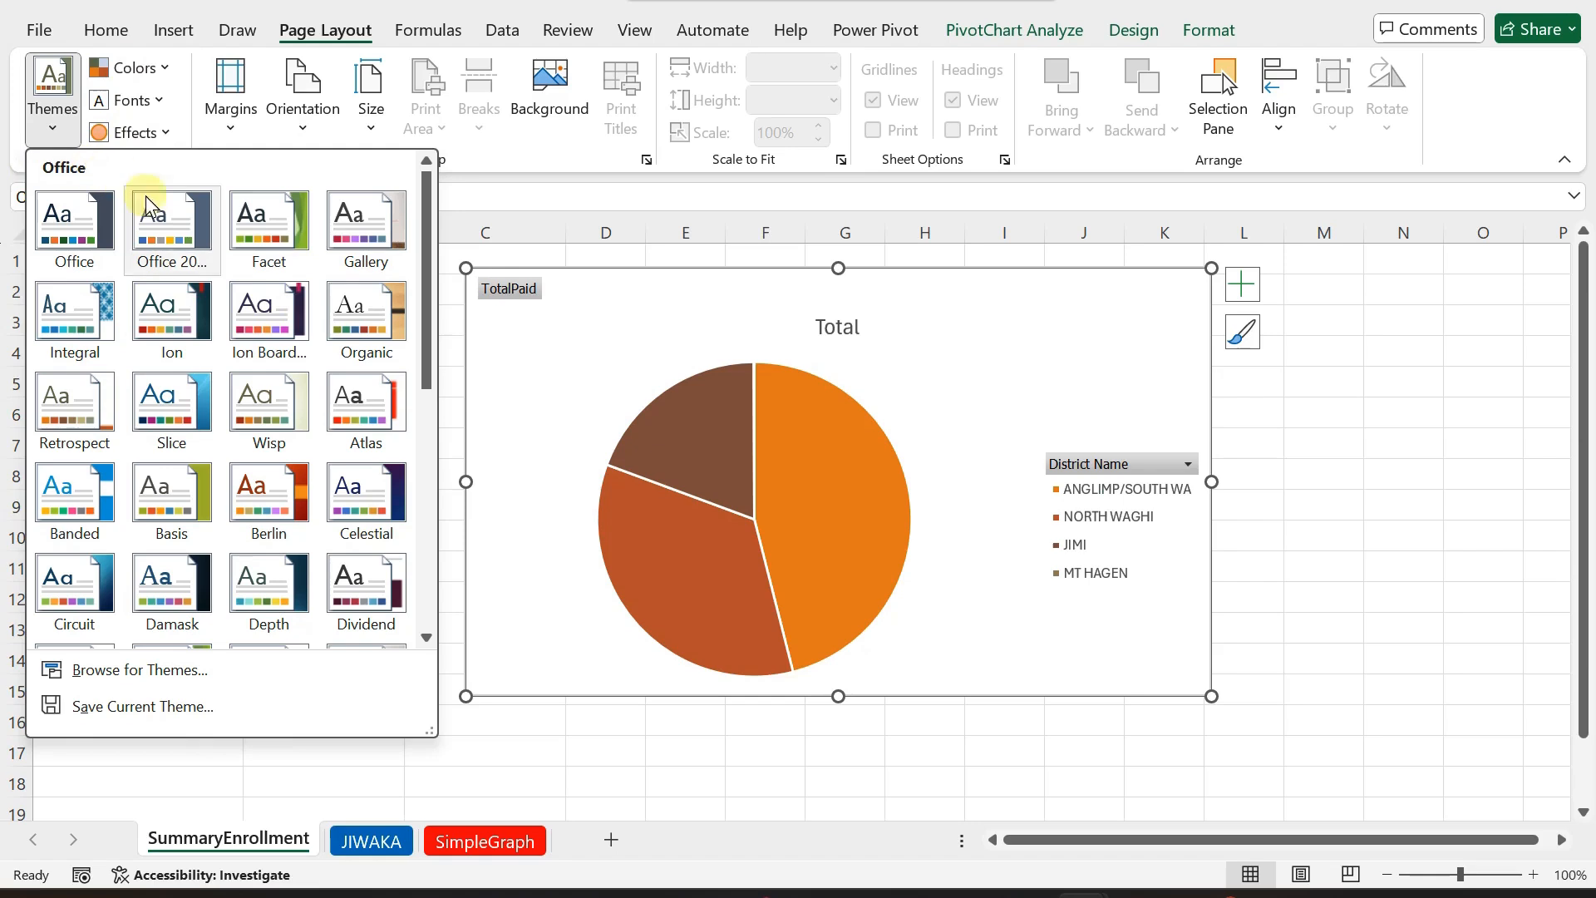
left_click(1294, 431)
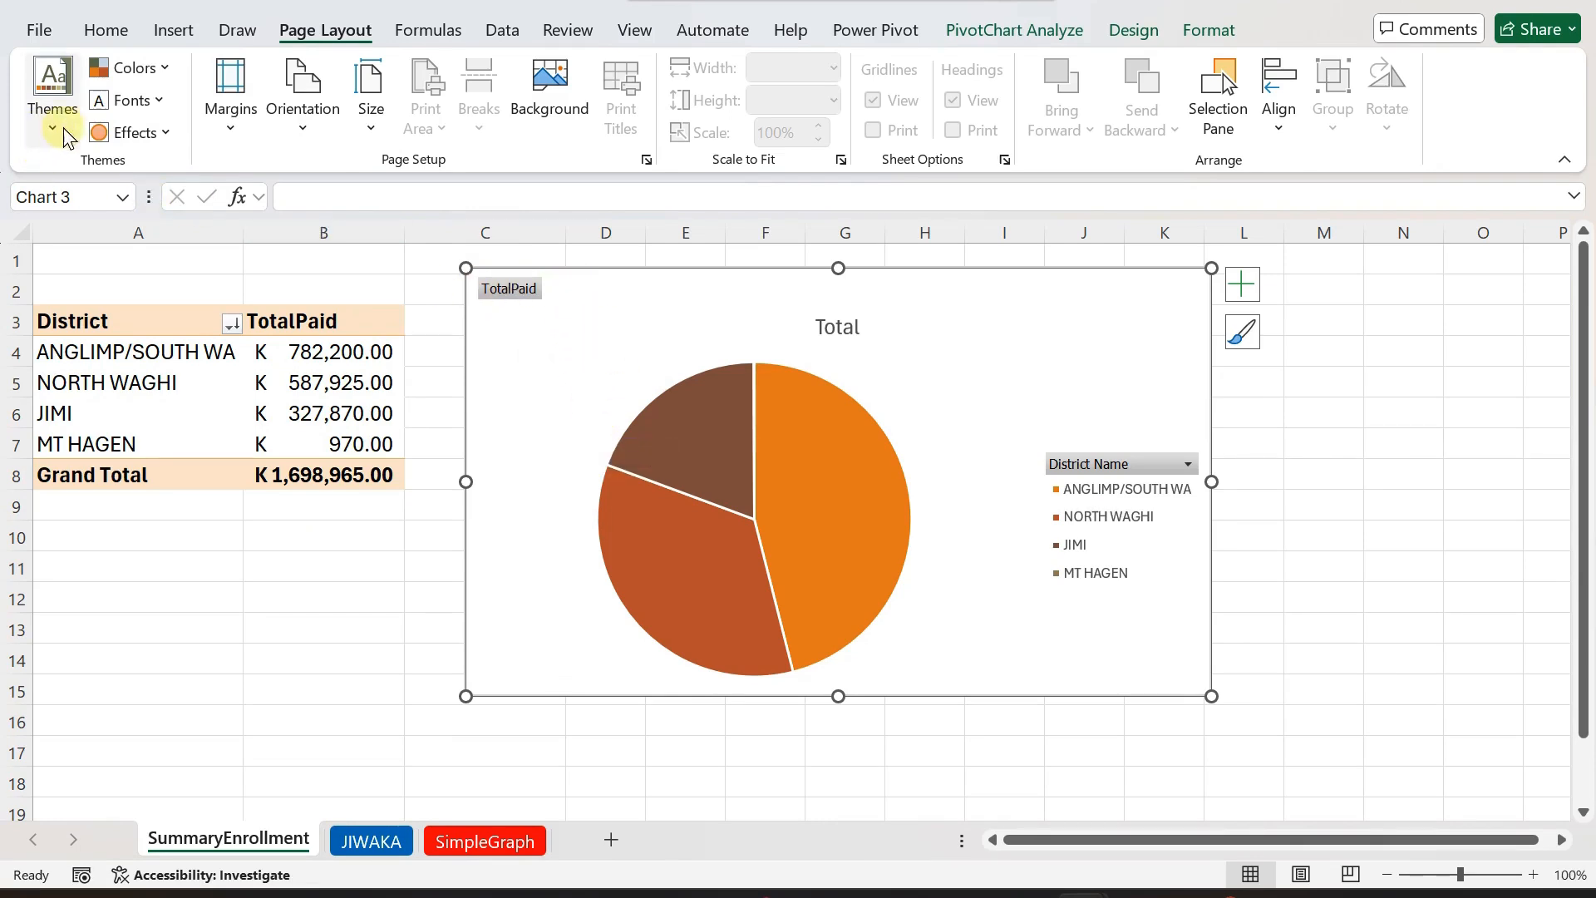
- Apply the quick layout that labels the pie slices with district names and percentages
left_click(1135, 34)
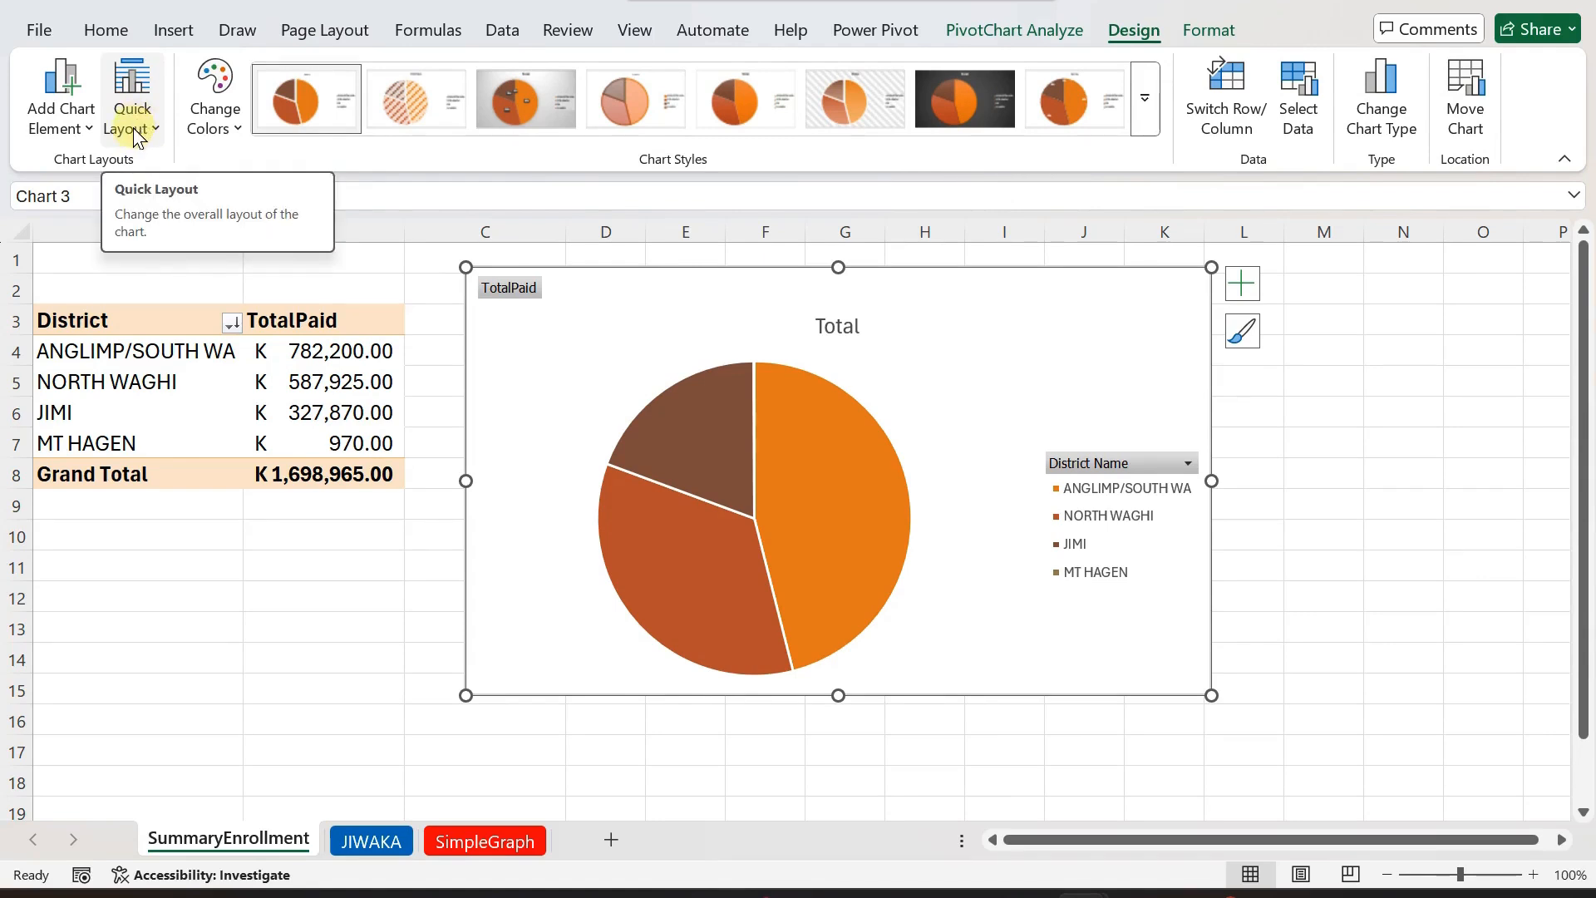
left_click(135, 129)
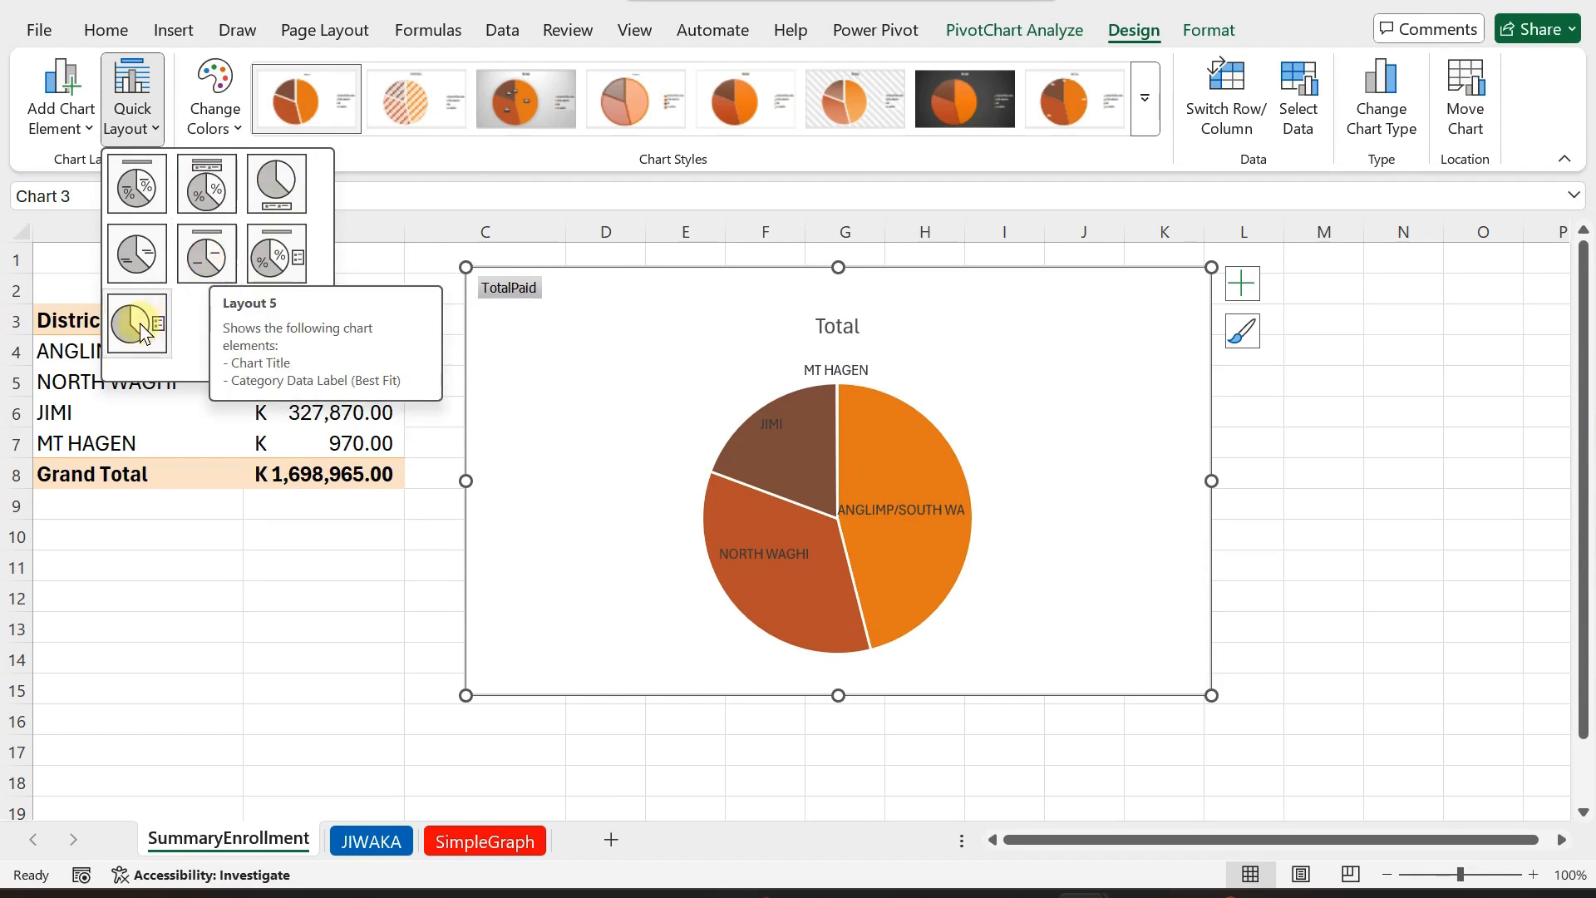
left_click(131, 191)
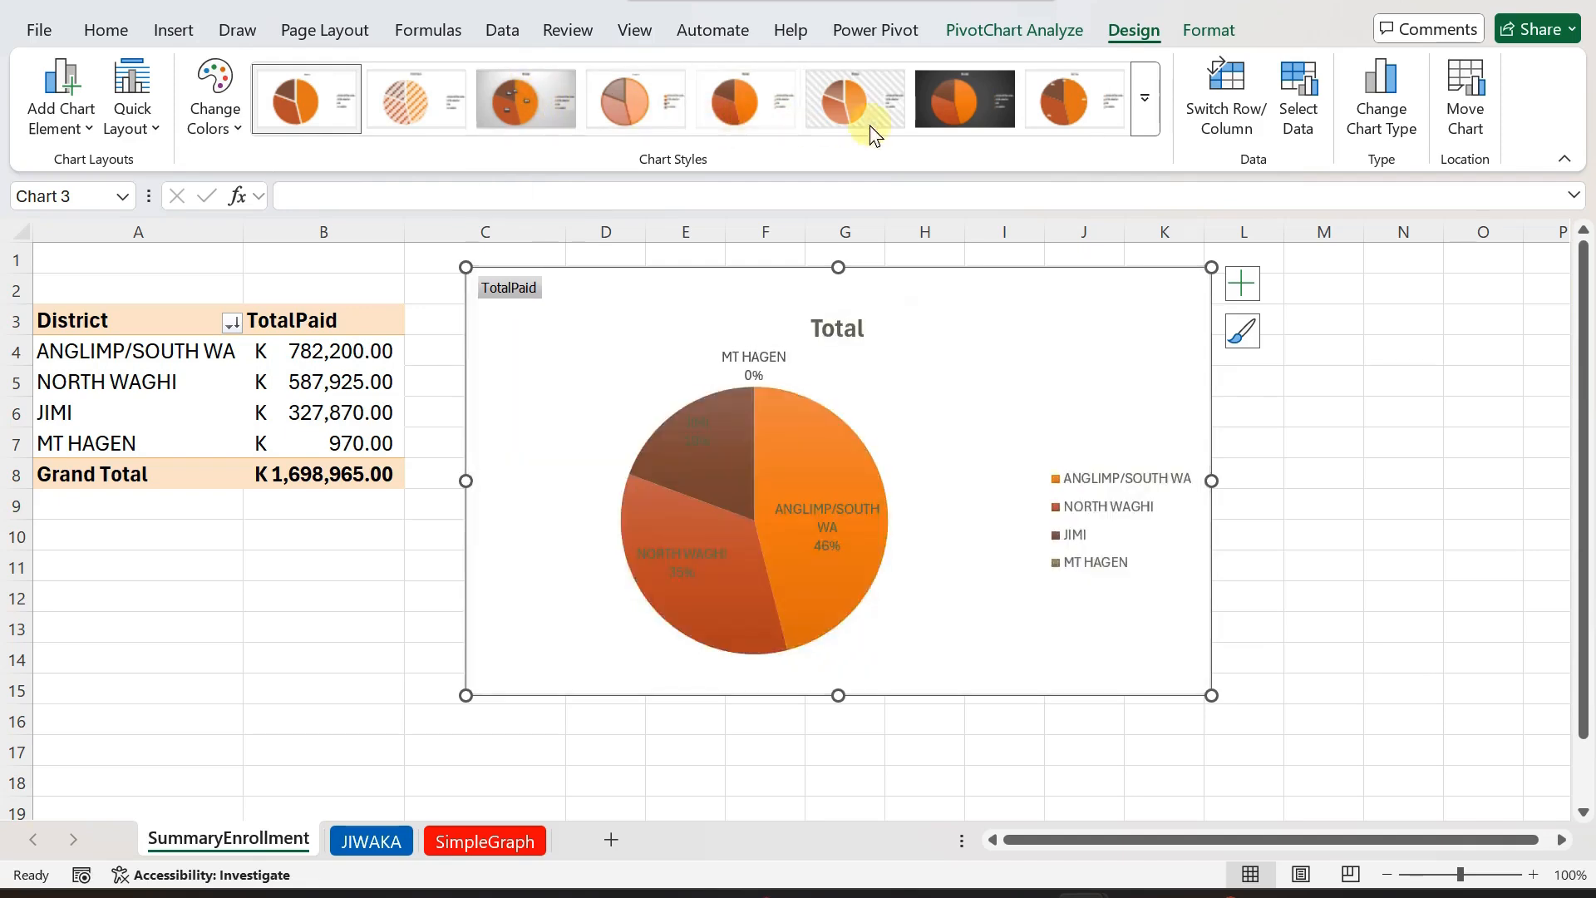
- Apply chart Style 3 and enlarge the chart toward the pivot table and down to row 17
left_click(1146, 119)
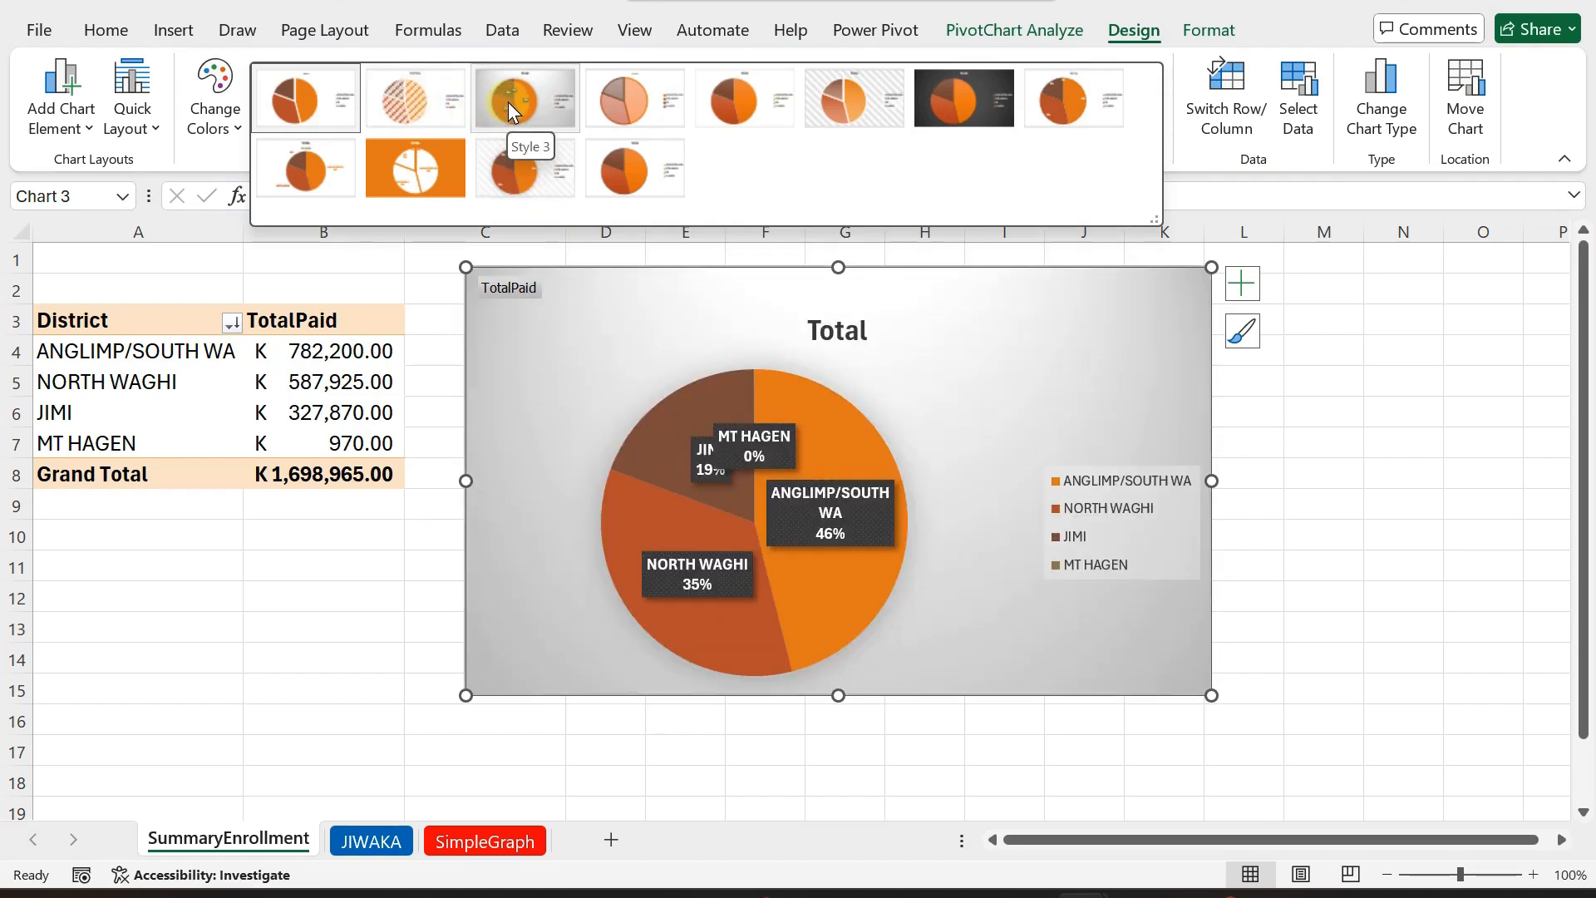
left_click(508, 102)
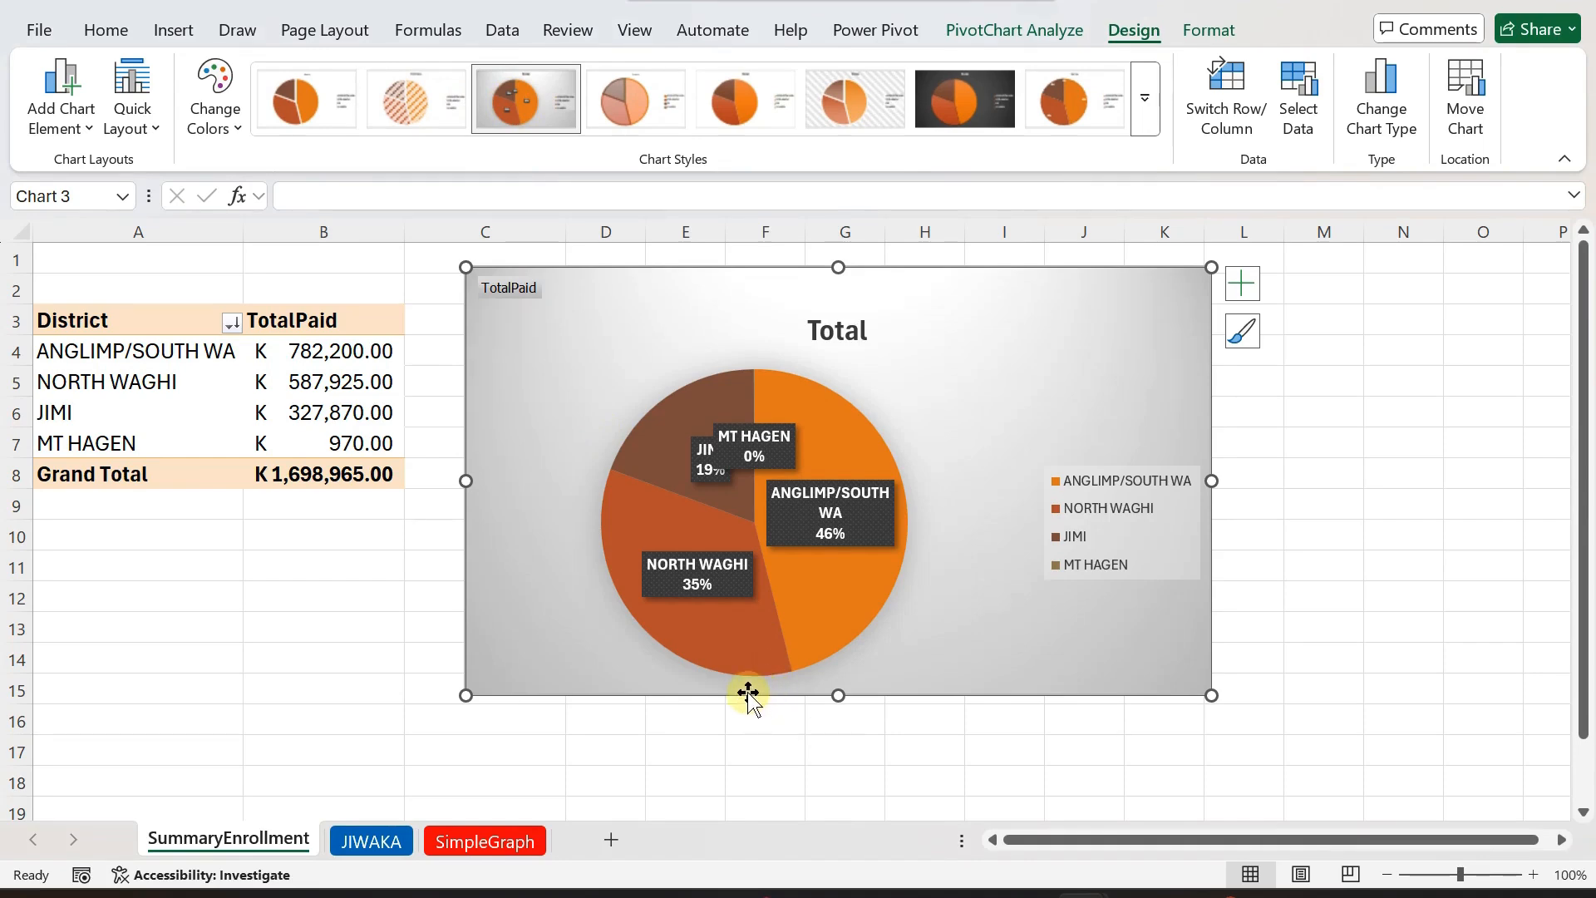
left_click_drag(464, 695, 412, 770)
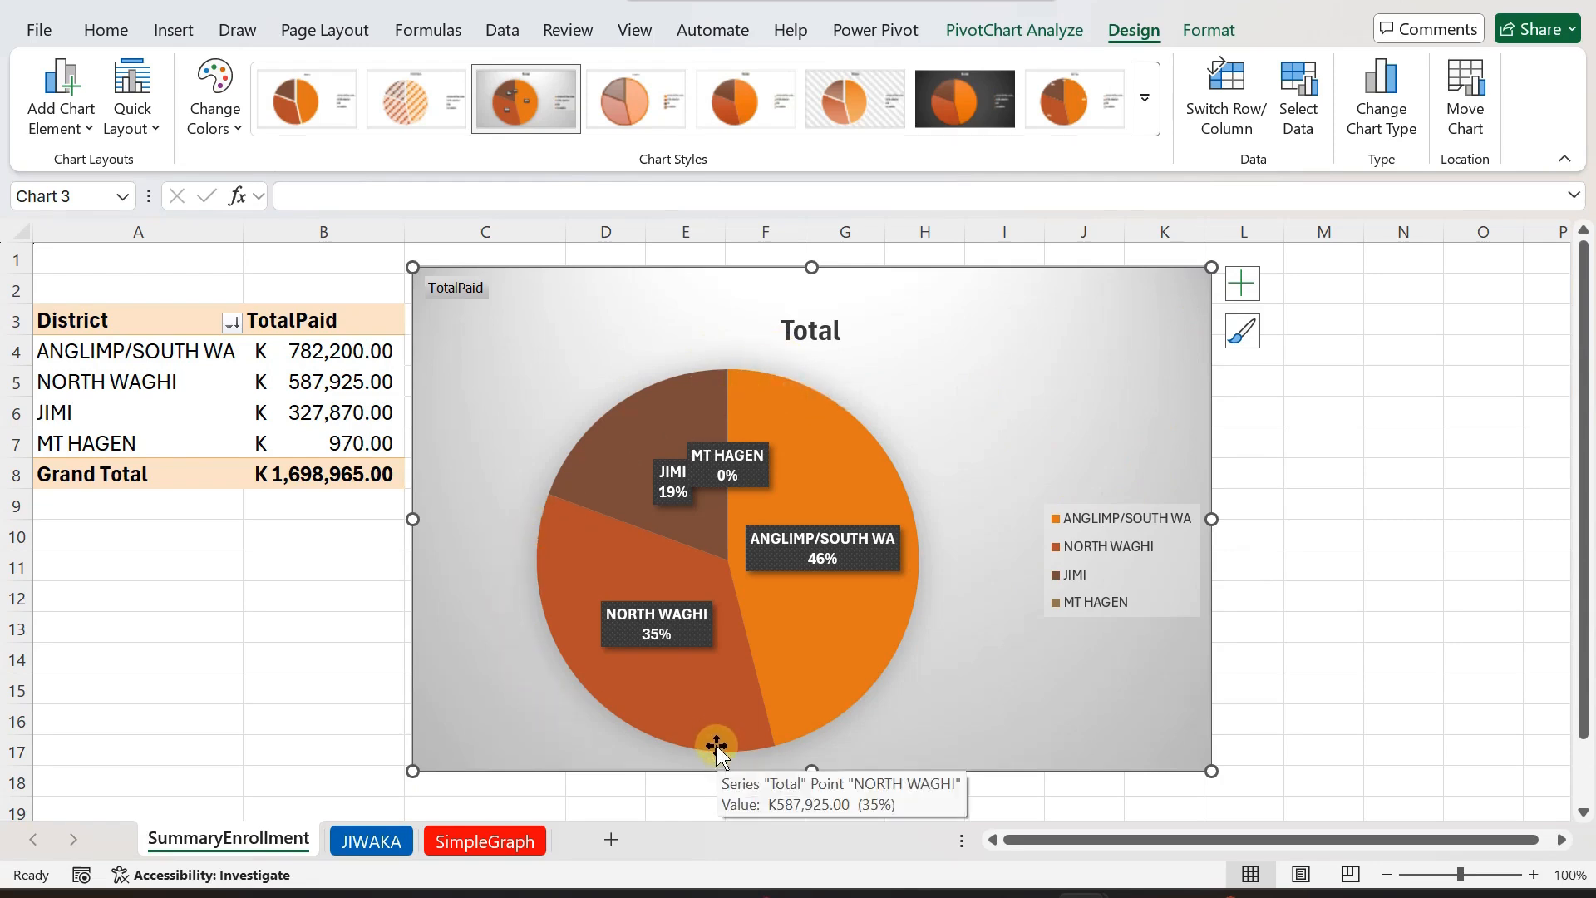
- Set the chart title position to Above Chart
left_click(75, 86)
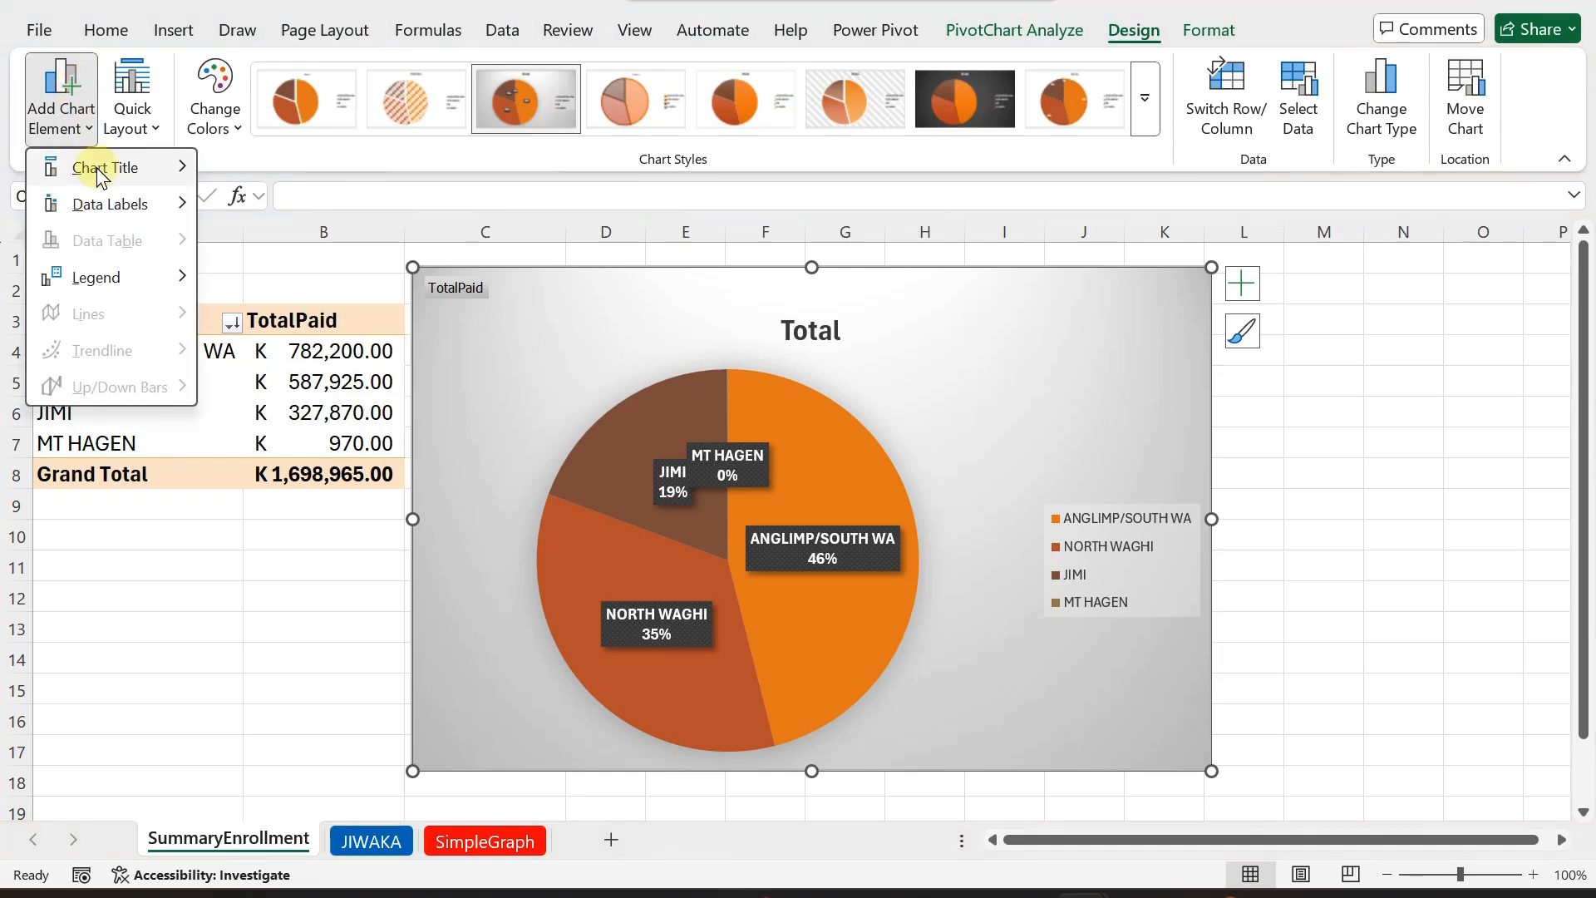
mouse_move(100, 174)
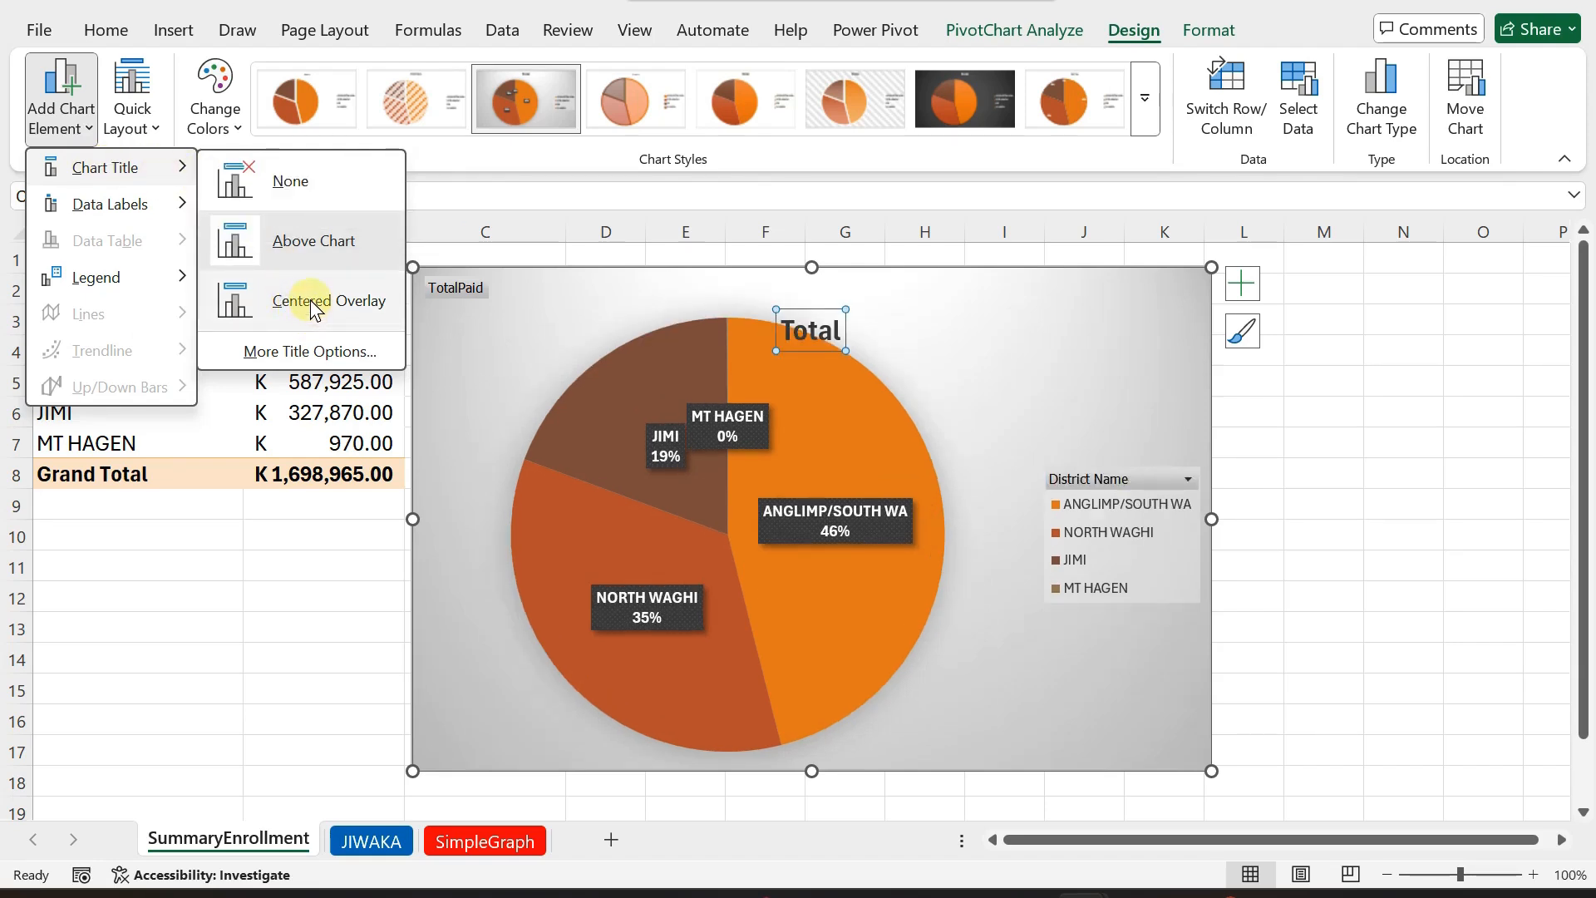
left_click(285, 243)
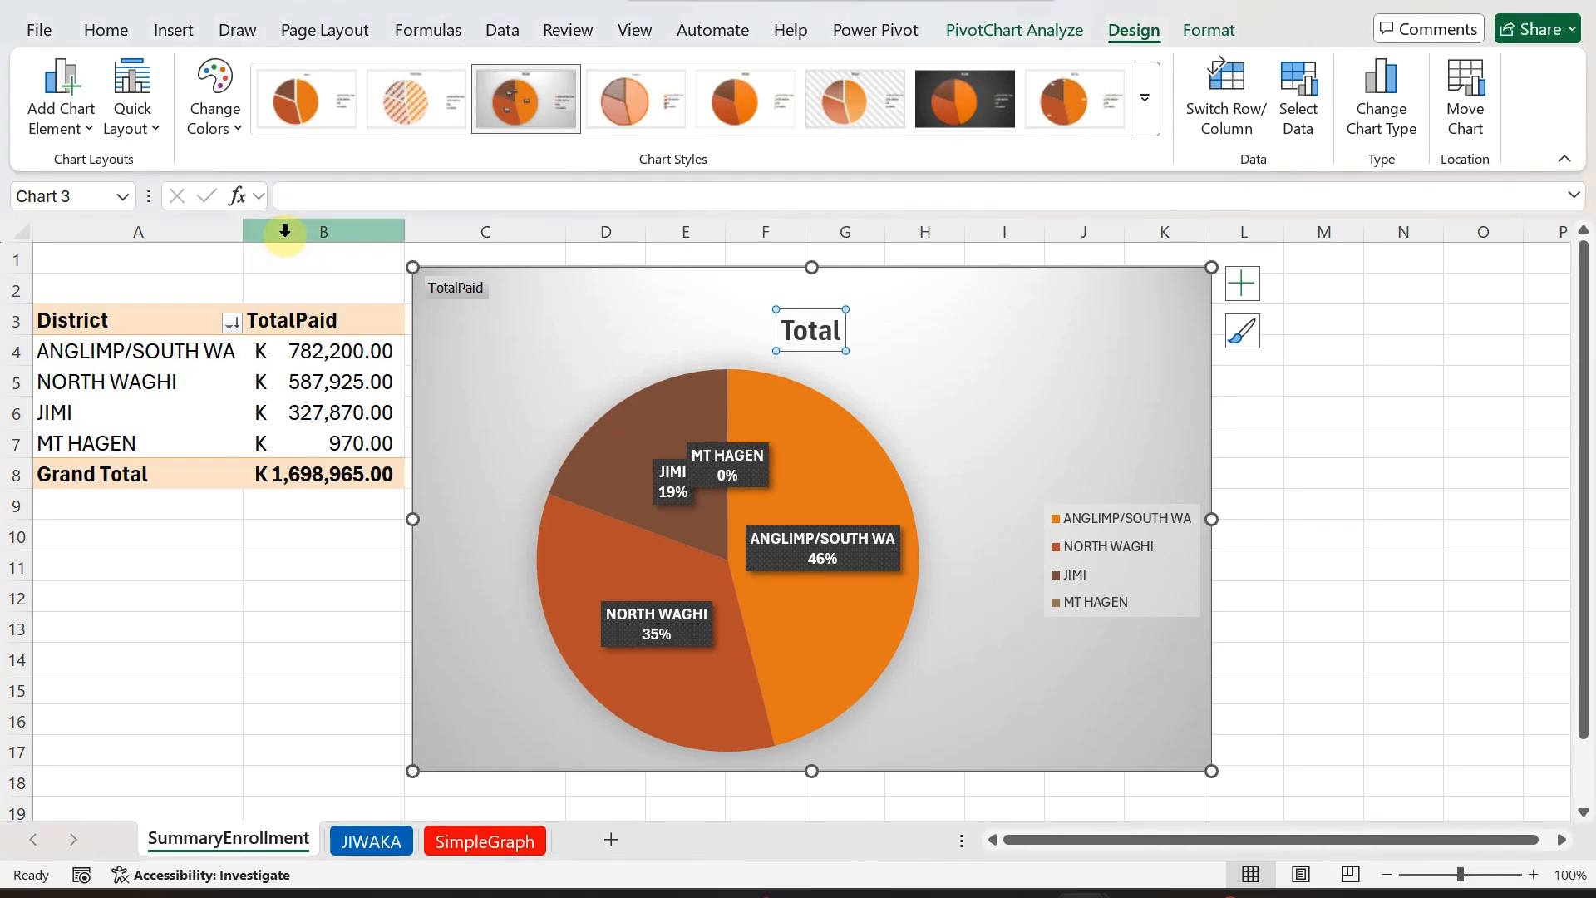
- Erase the text "Total" from the chart title and restore the empty title box
left_click(803, 332)
left_click(843, 327)
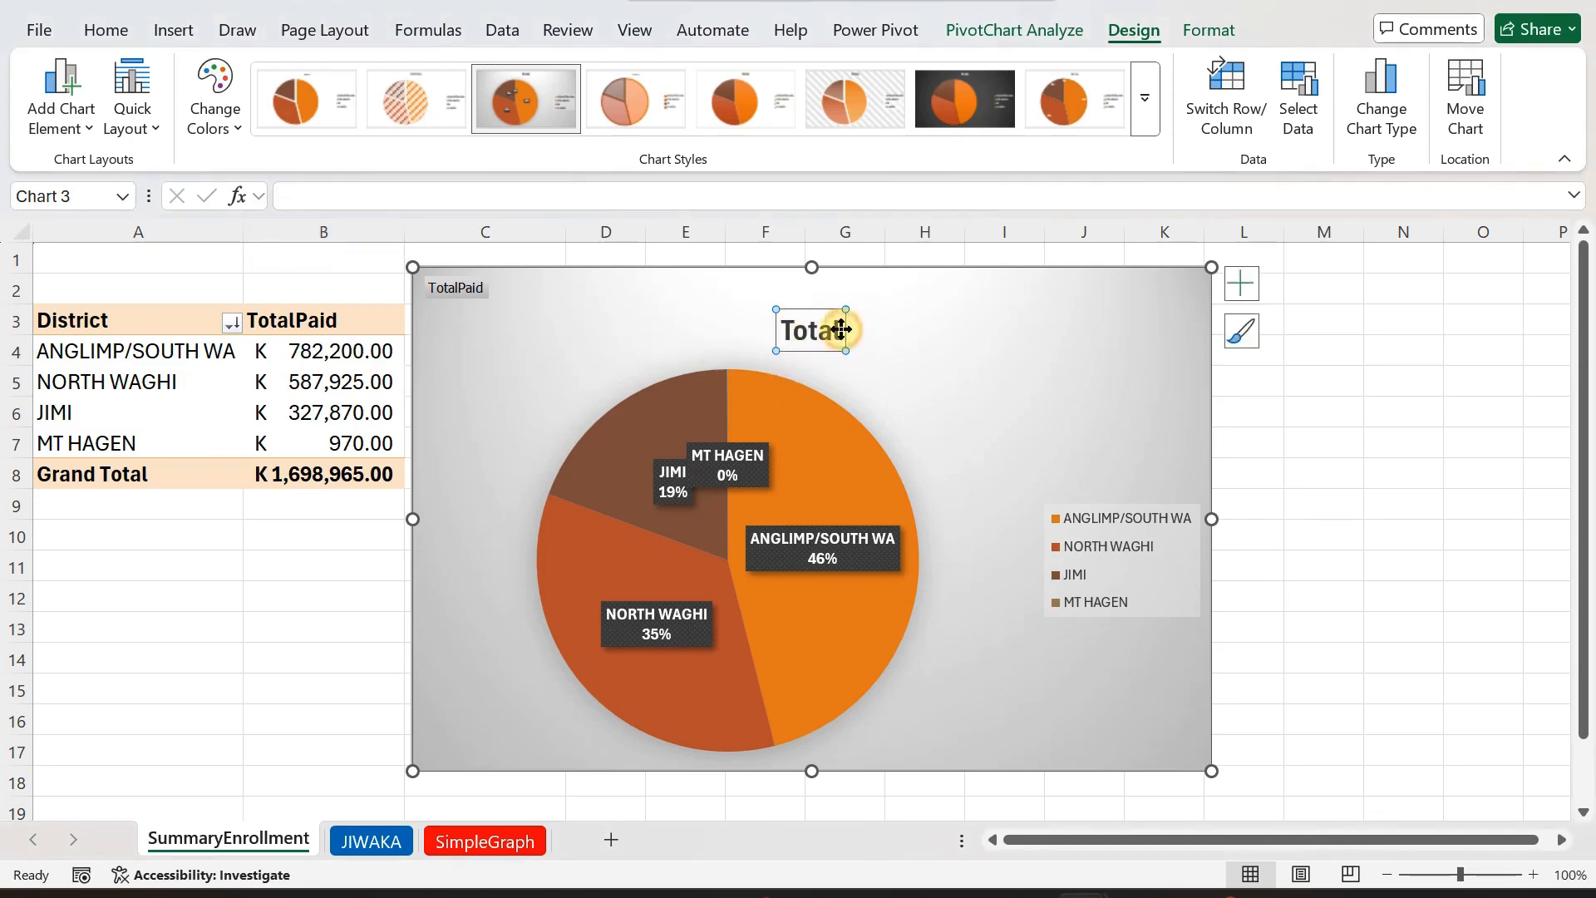
left_click(841, 326)
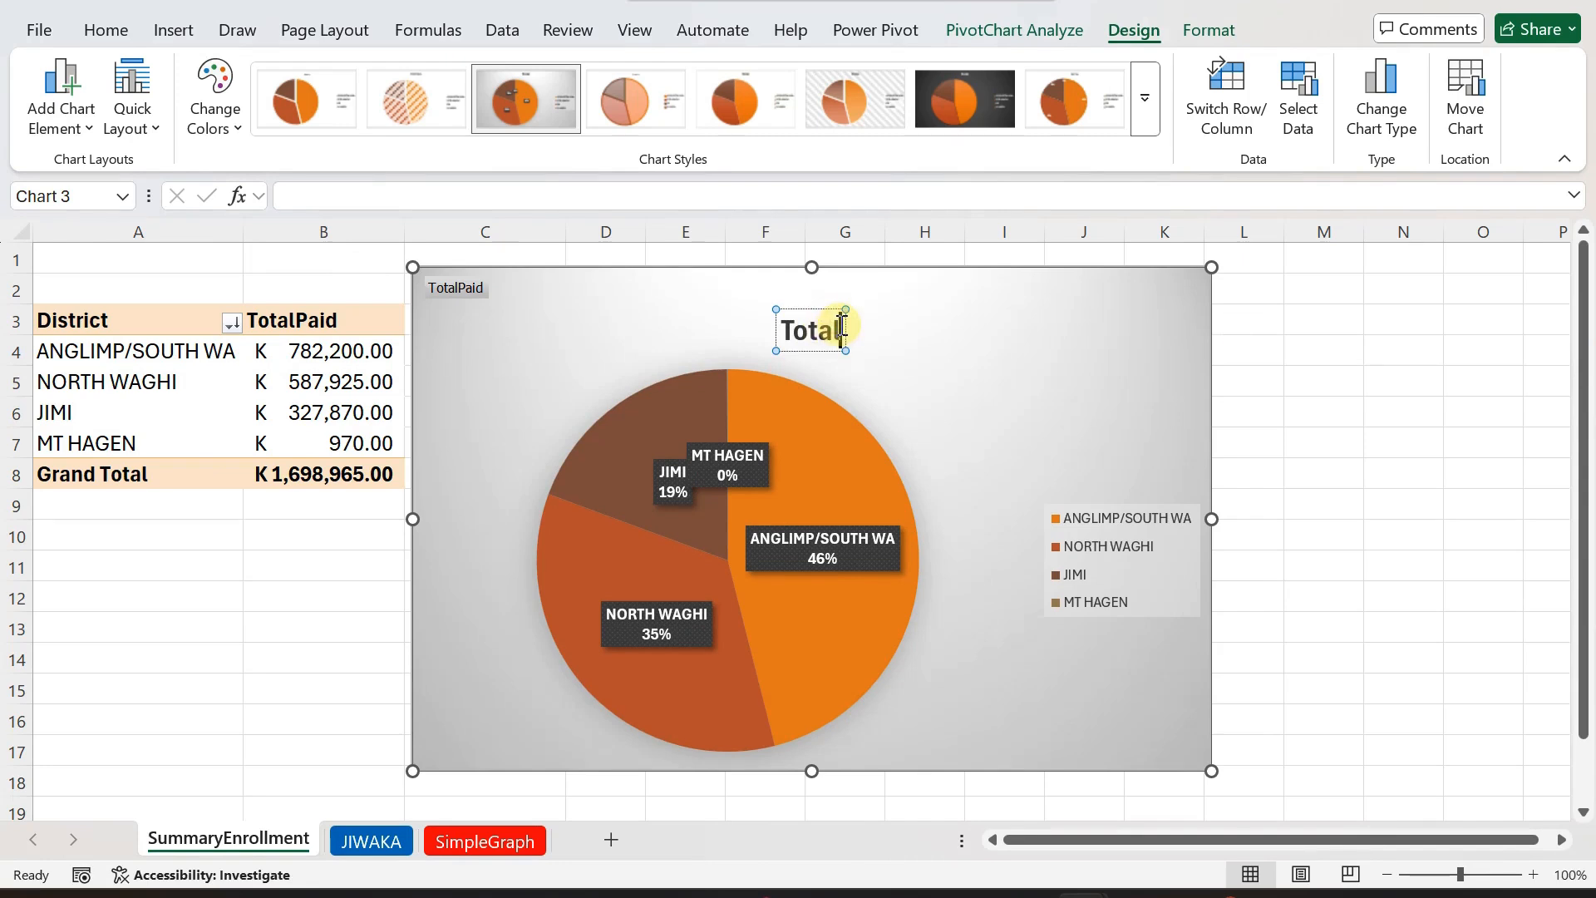
key("BackSpace")
key("BackSpace")
key("BackSpace")
key("BackSpace")
key("BackSpace")
left_click(840, 327)
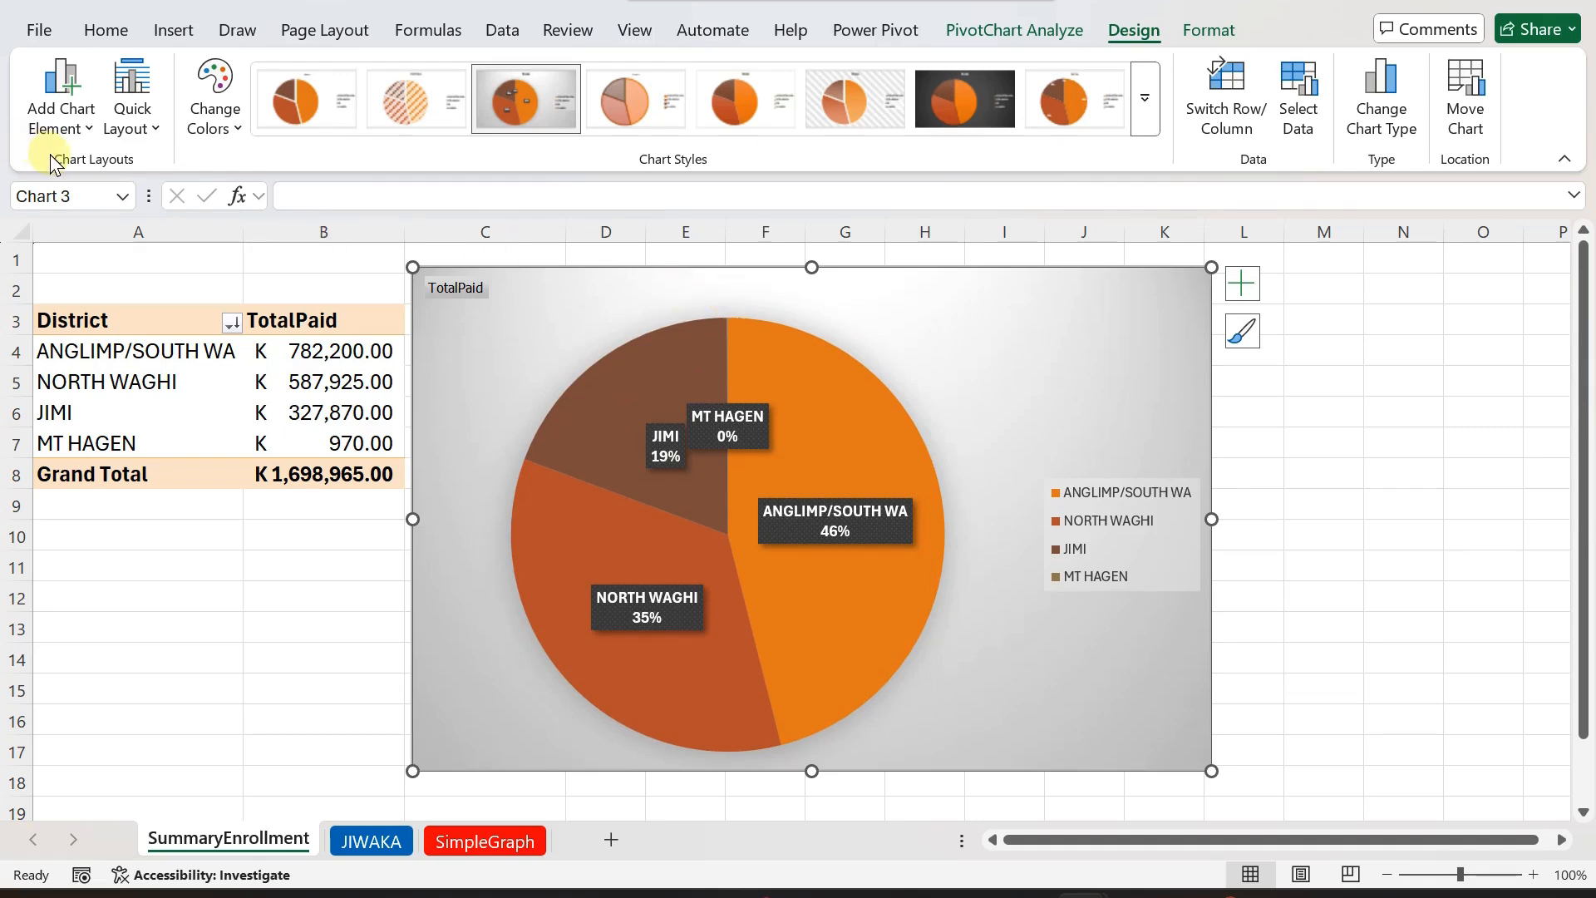
key("ctrl+z")
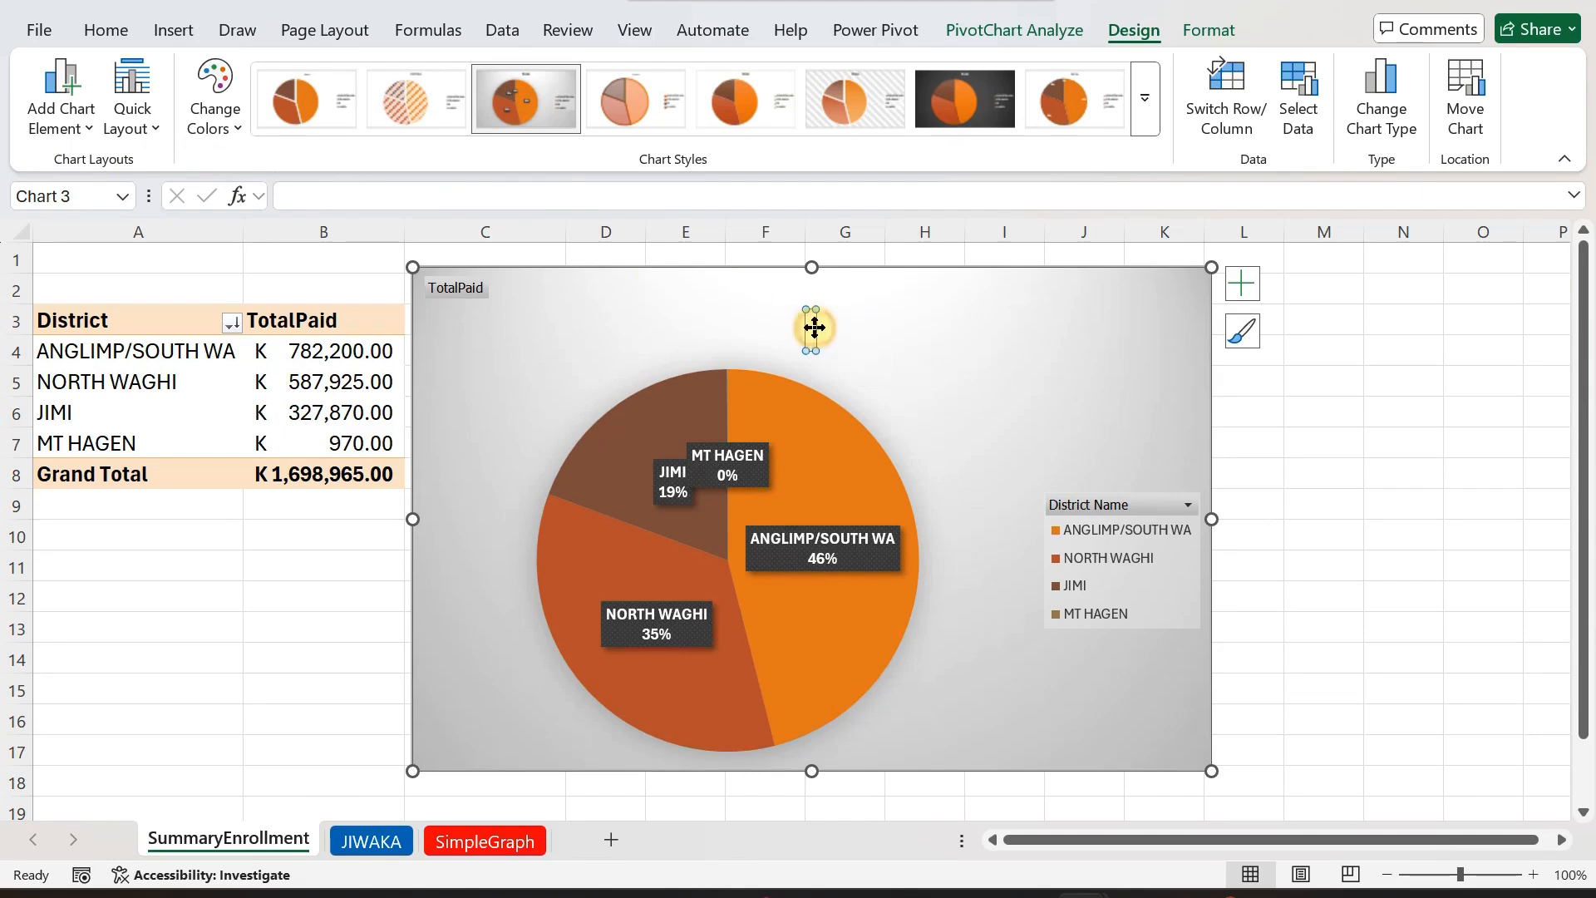
- Enter "Fees Distribution by District" as the chart title
type("F")
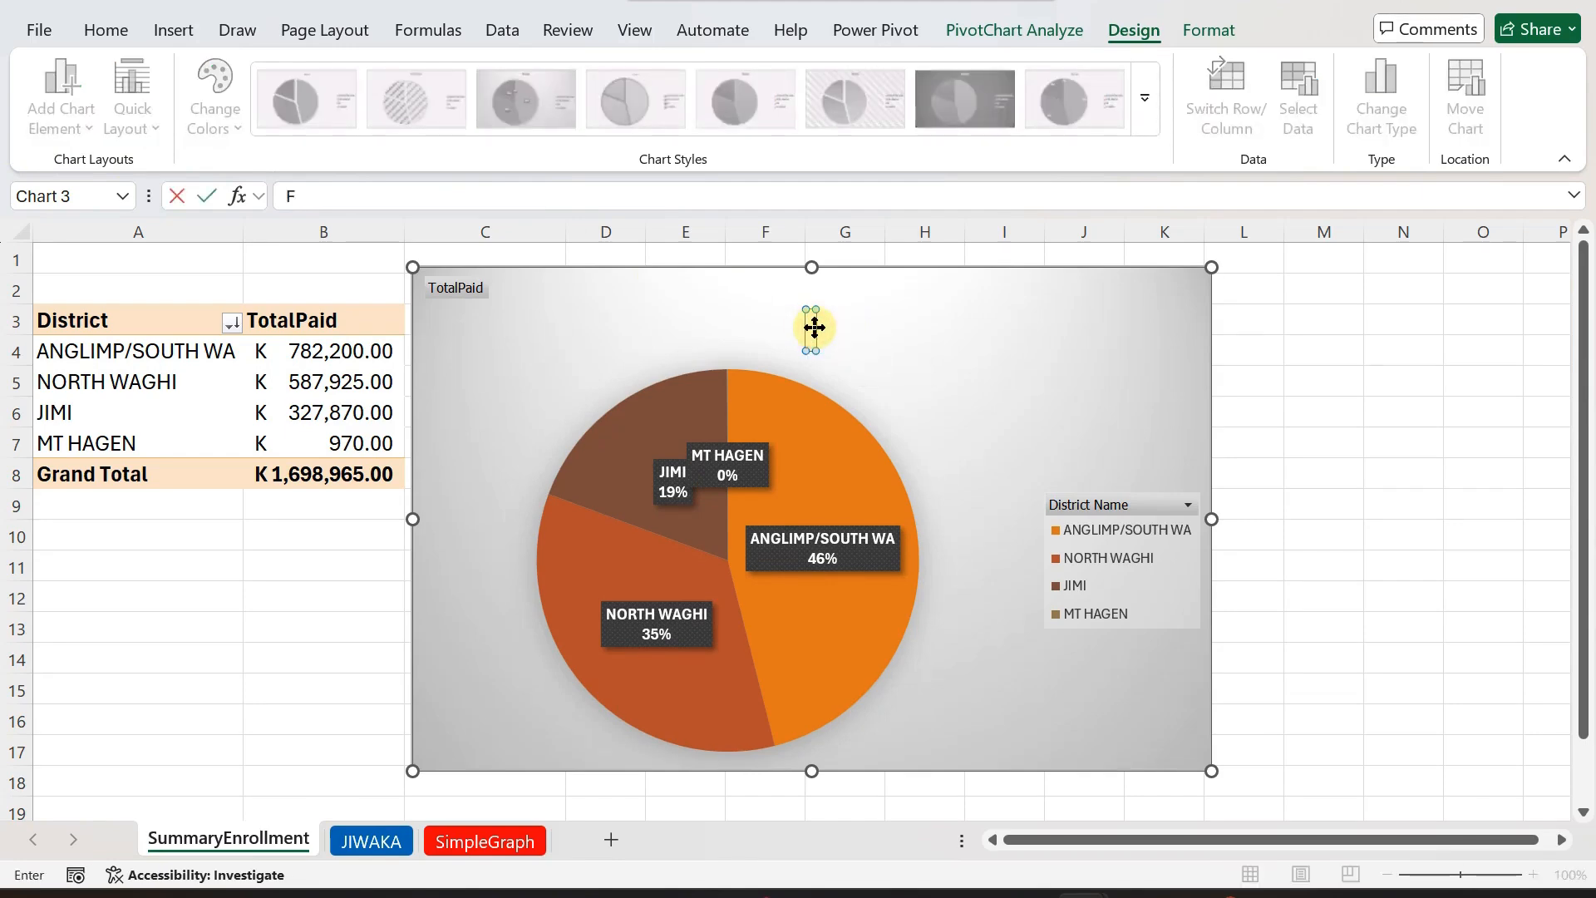
left_click(805, 324)
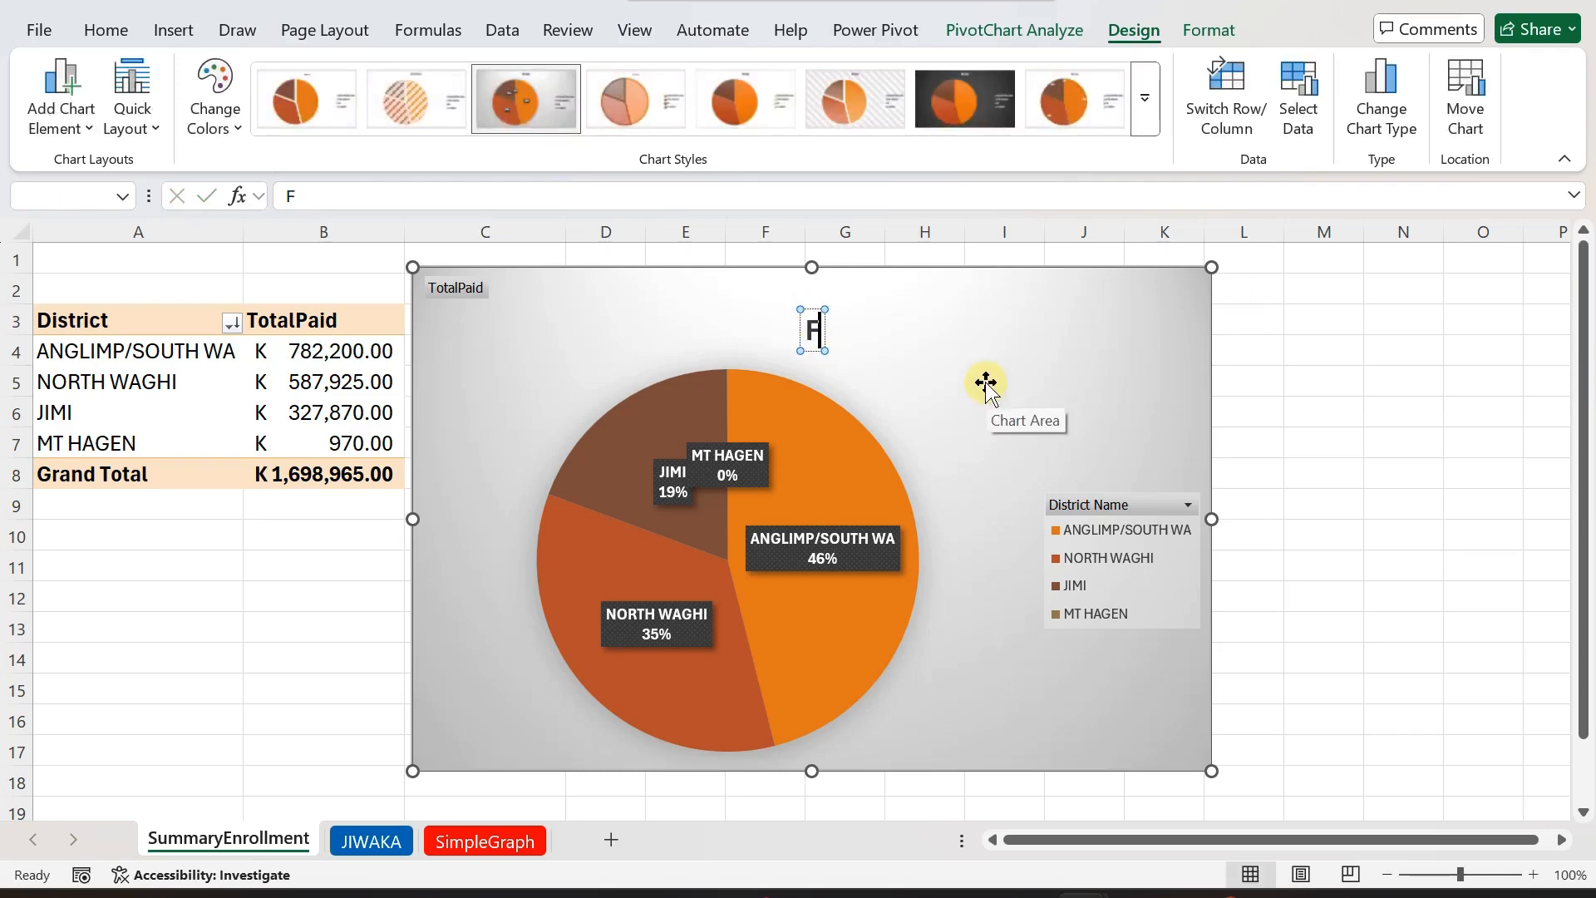
type("RE")
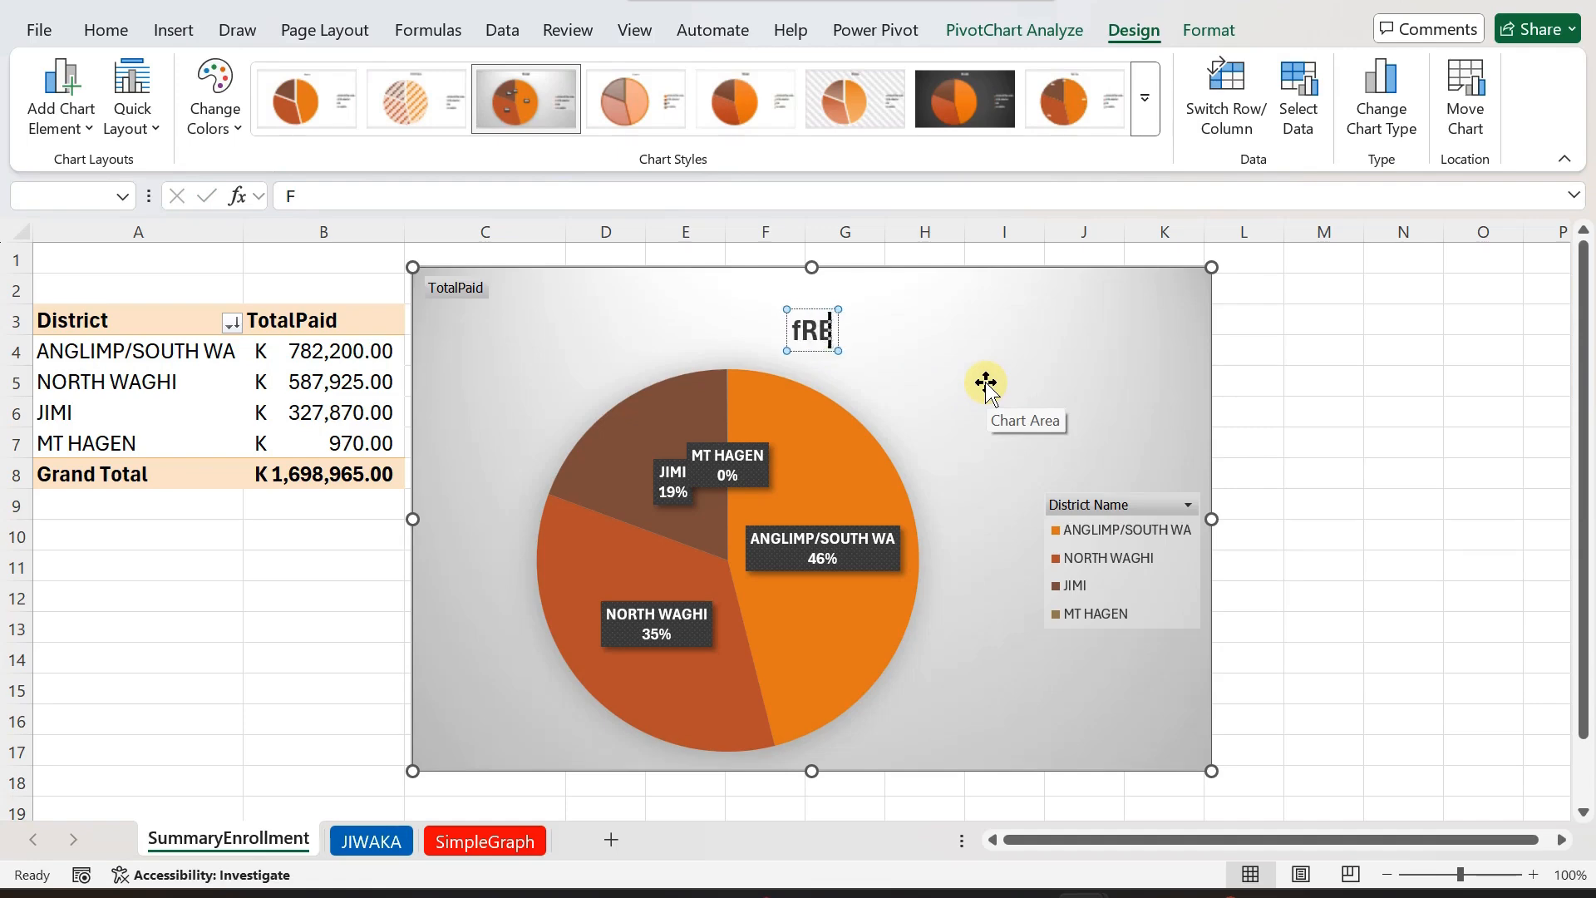
type("D")
key("BackSpace")
key("BackSpace")
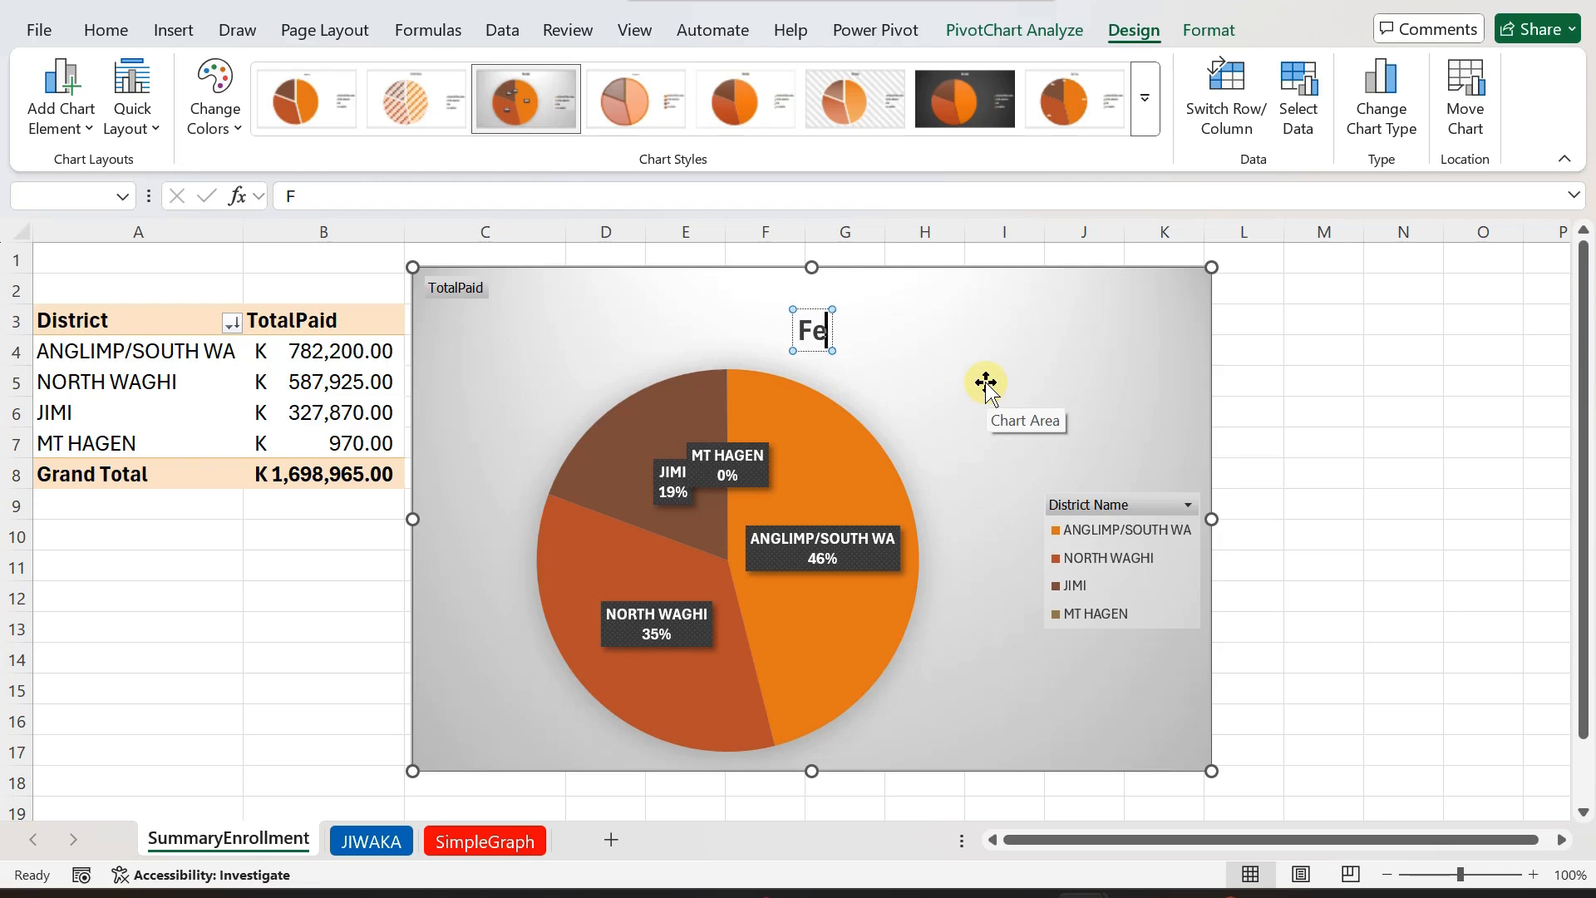
type("es Distribut")
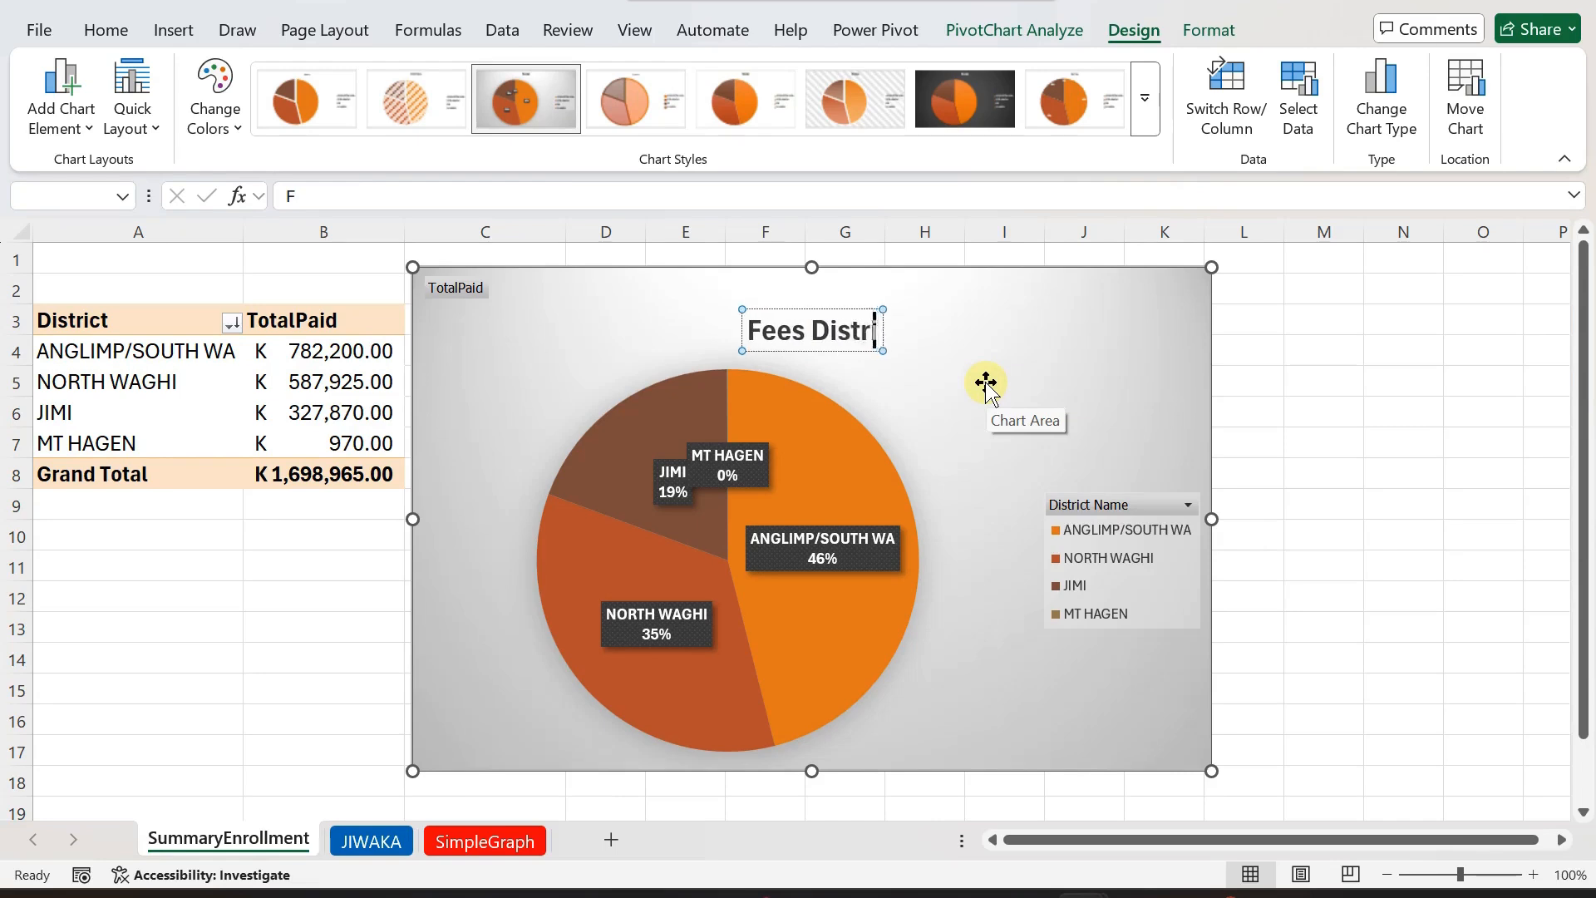
key("BackSpace")
key("BackSpace")
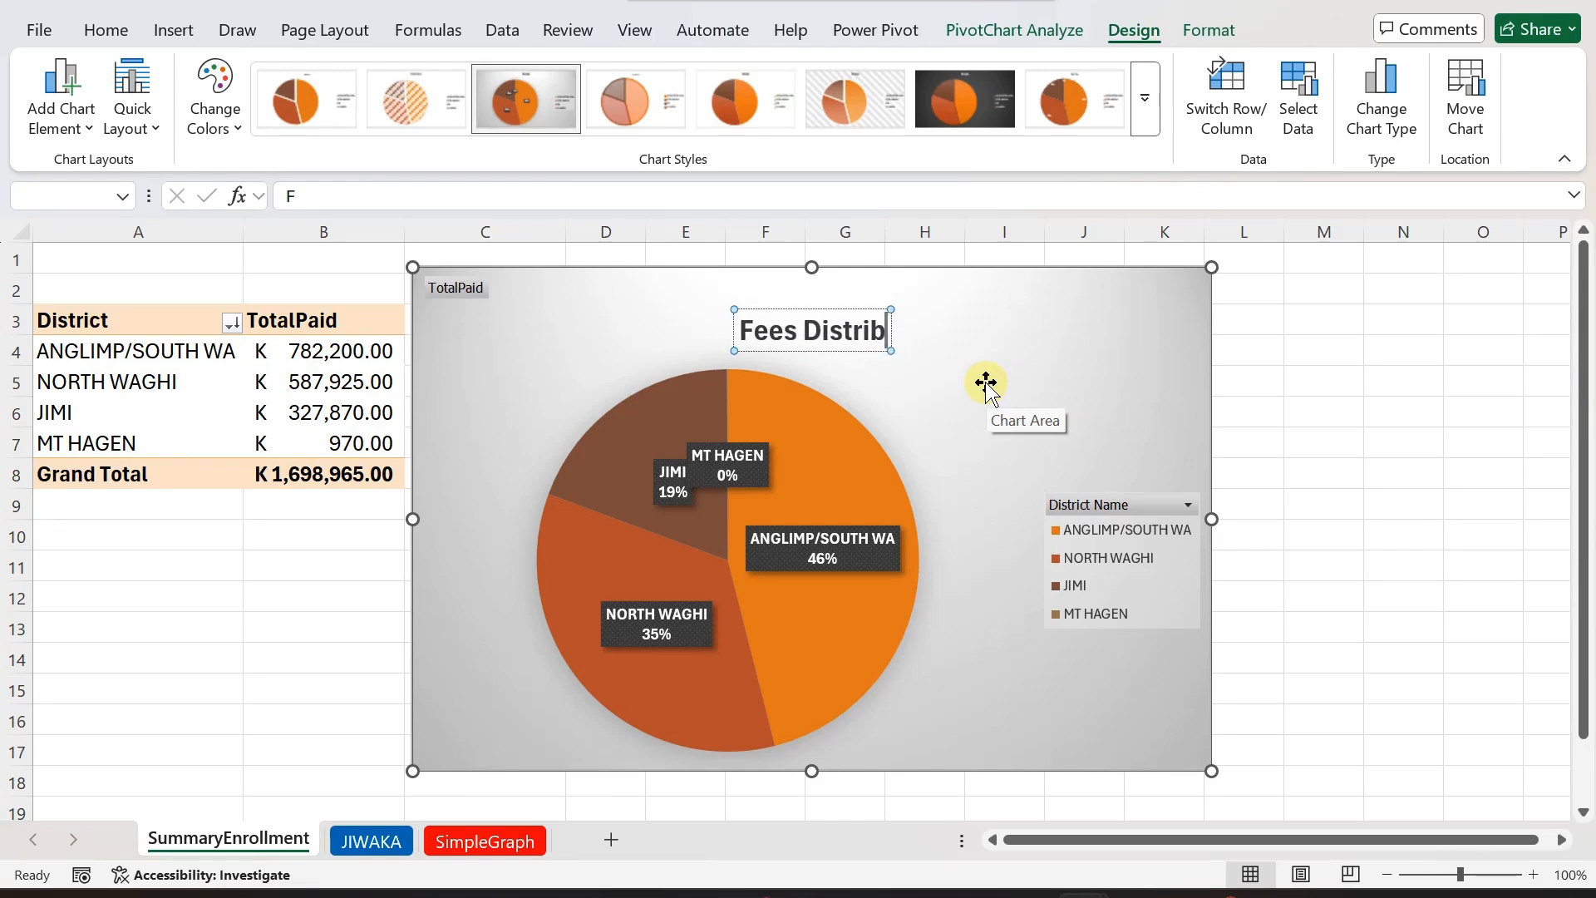
type("ution by")
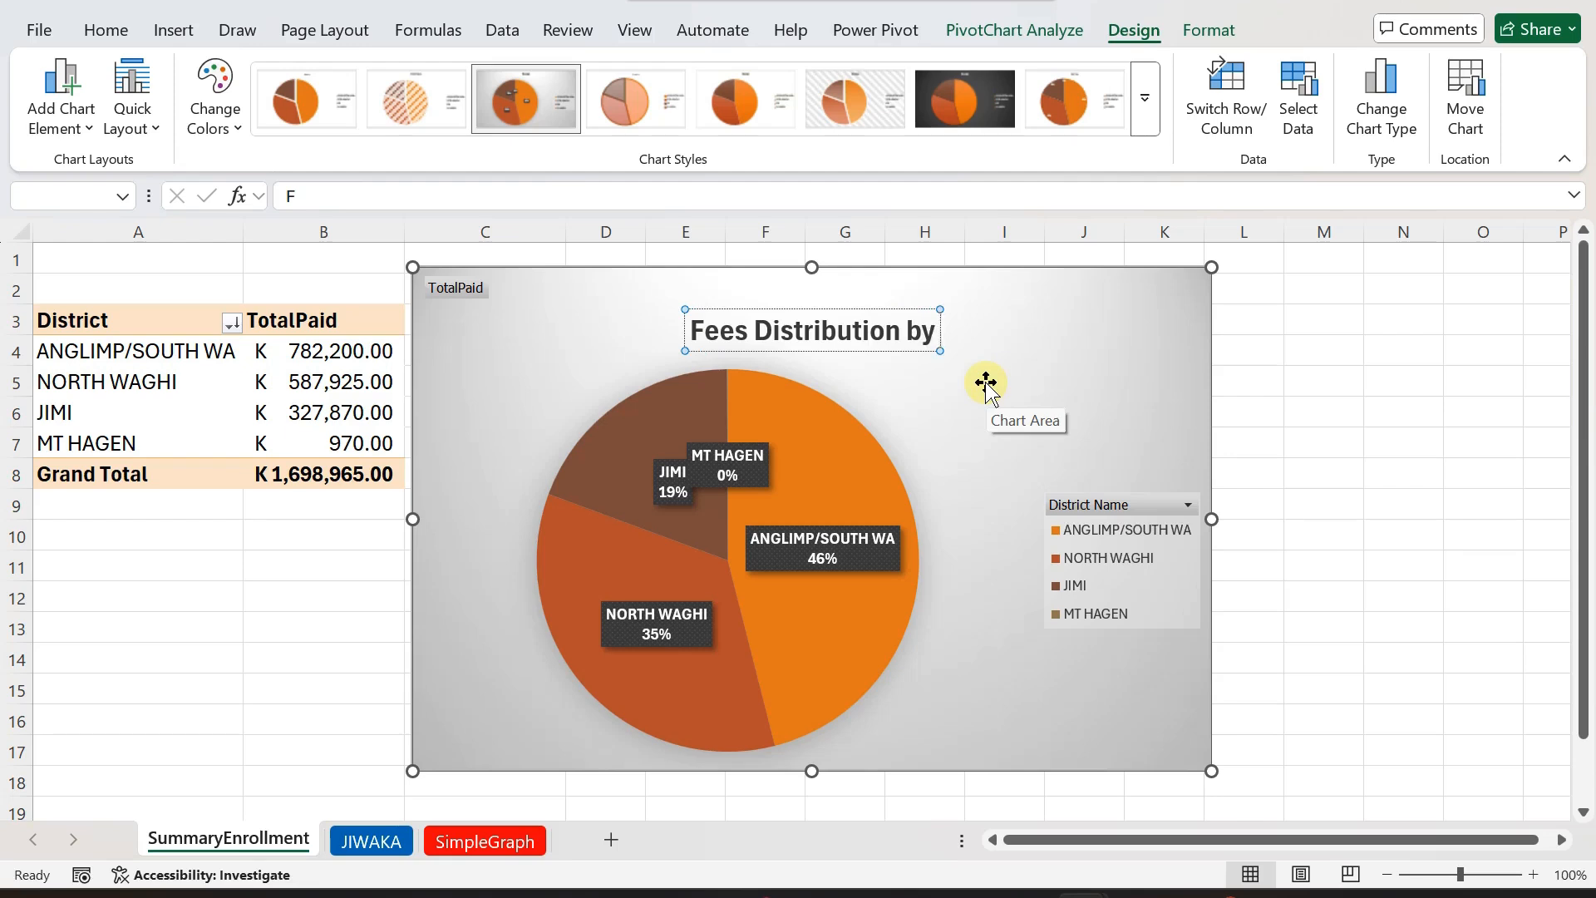
type(" District")
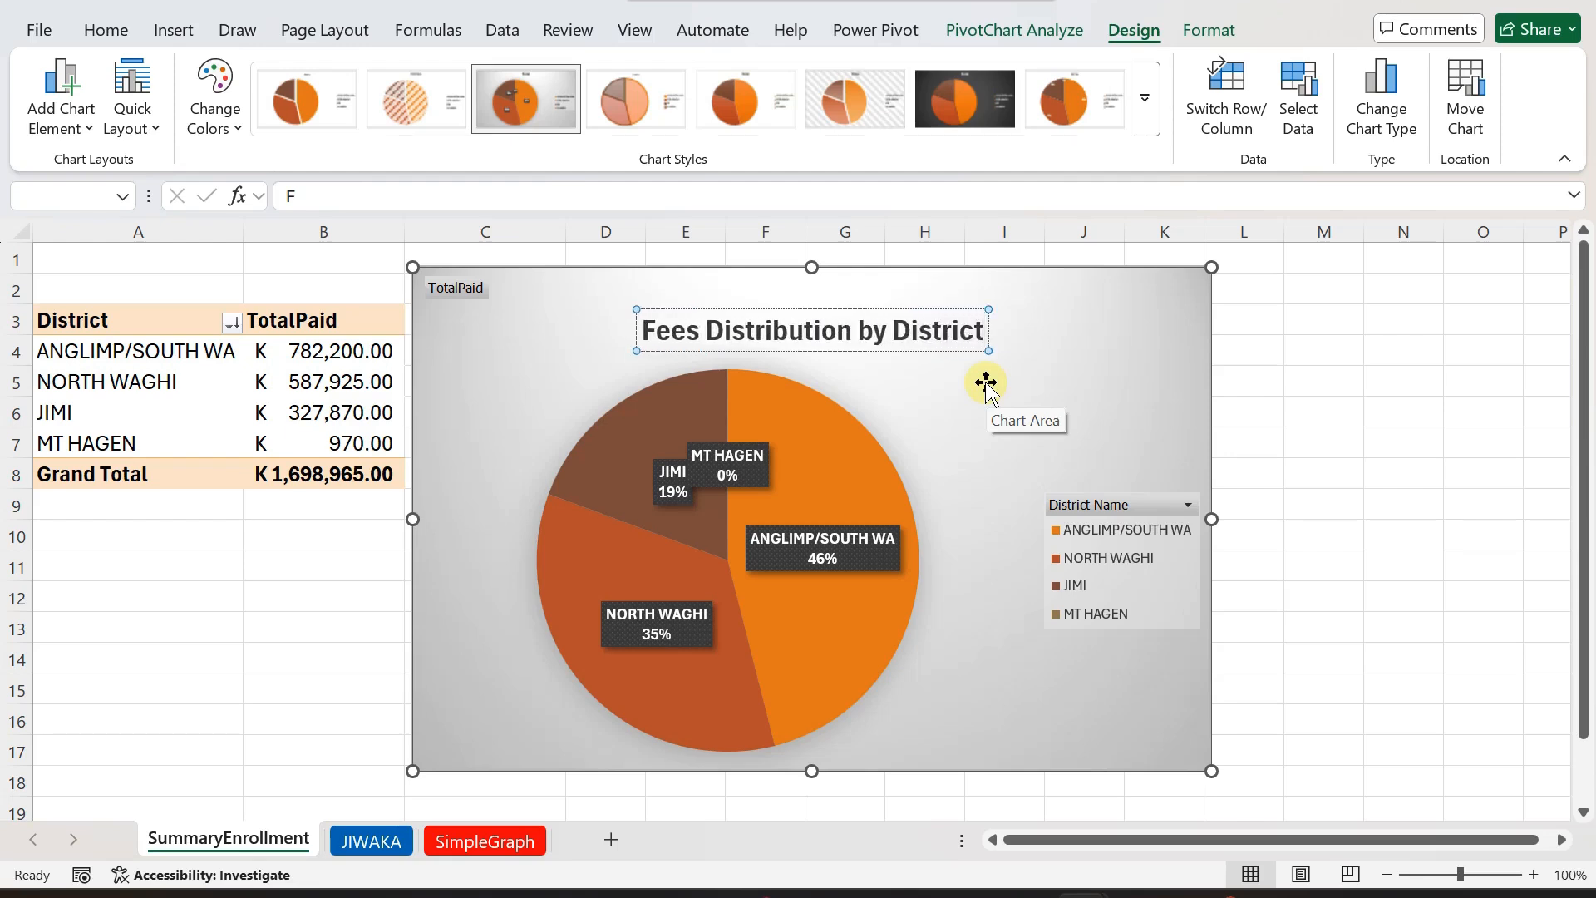
- Shift the chart slightly away from the pivot table and reposition its title above the pie
left_click(464, 354)
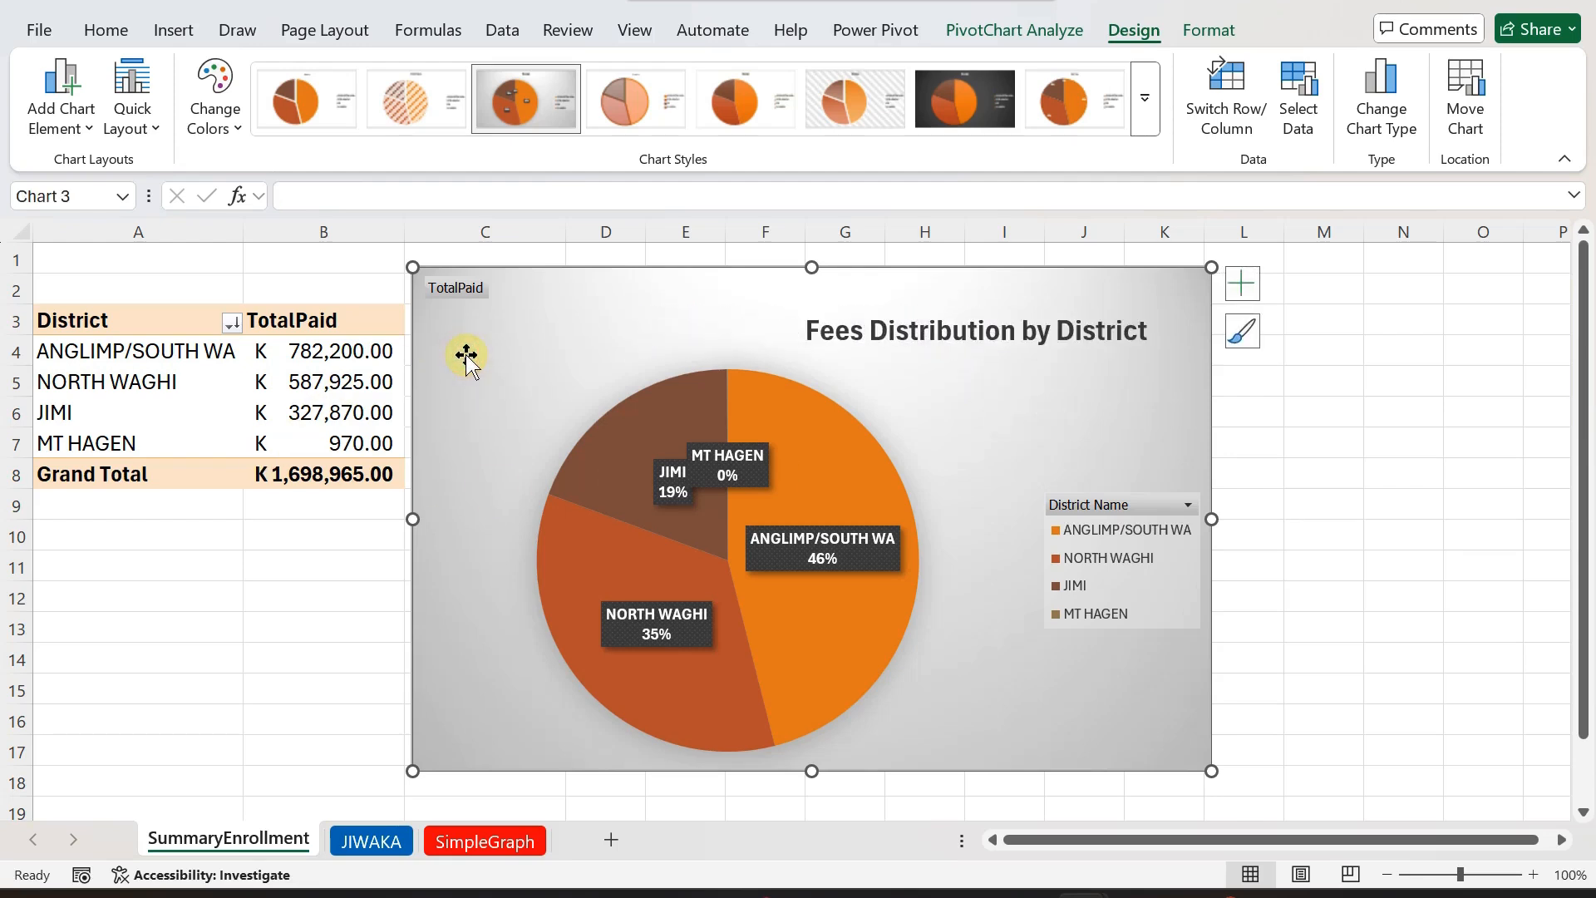
left_click(859, 336)
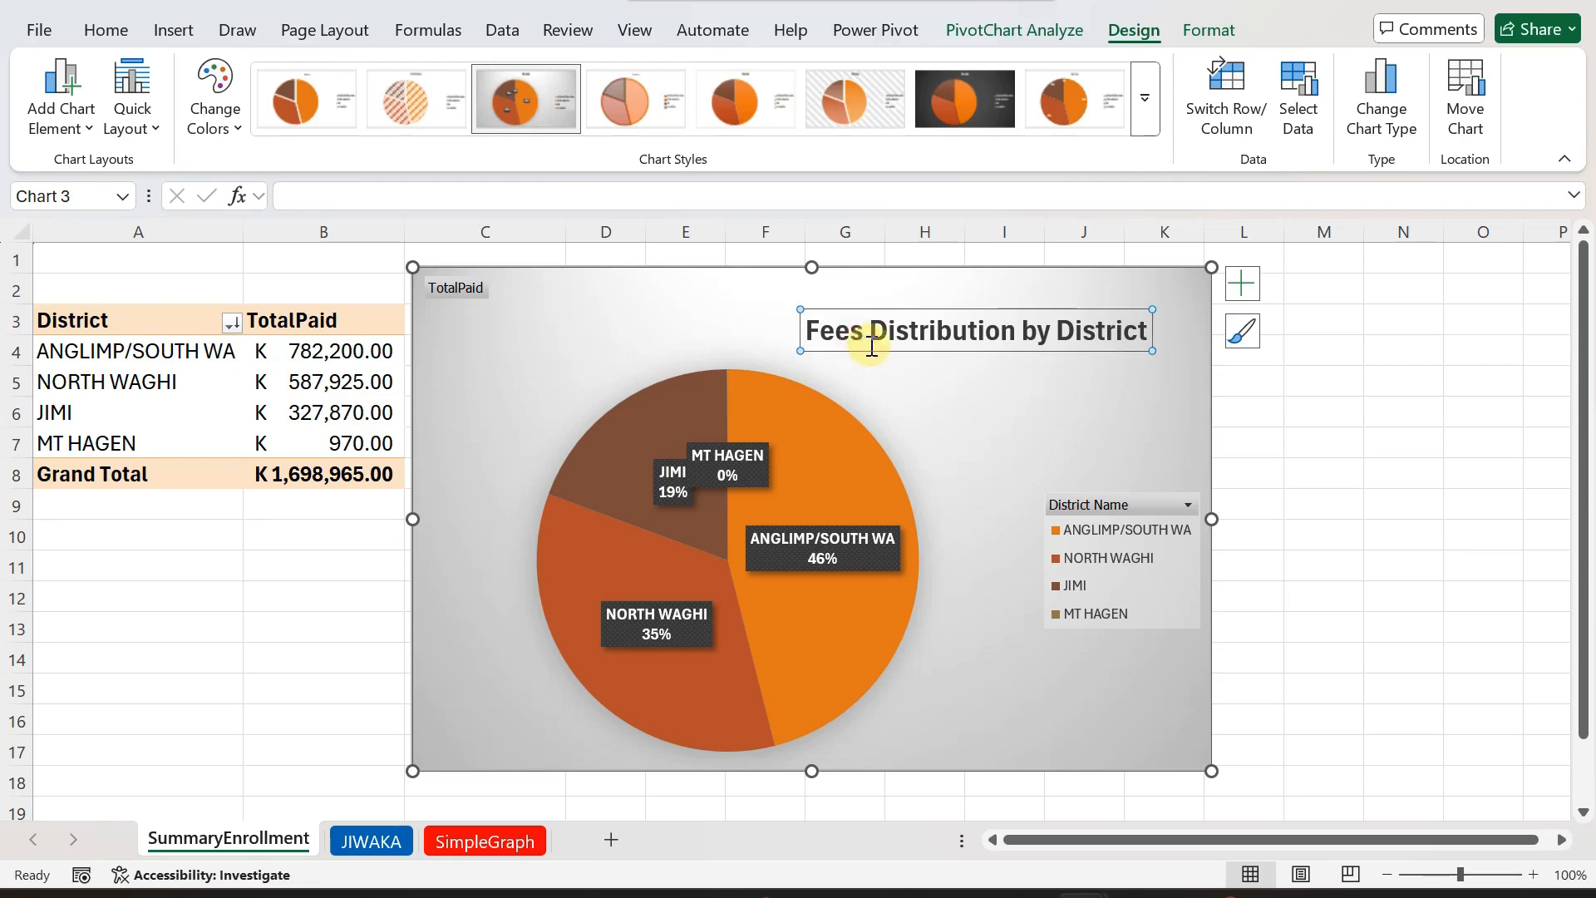
left_click_drag(857, 355, 901, 352)
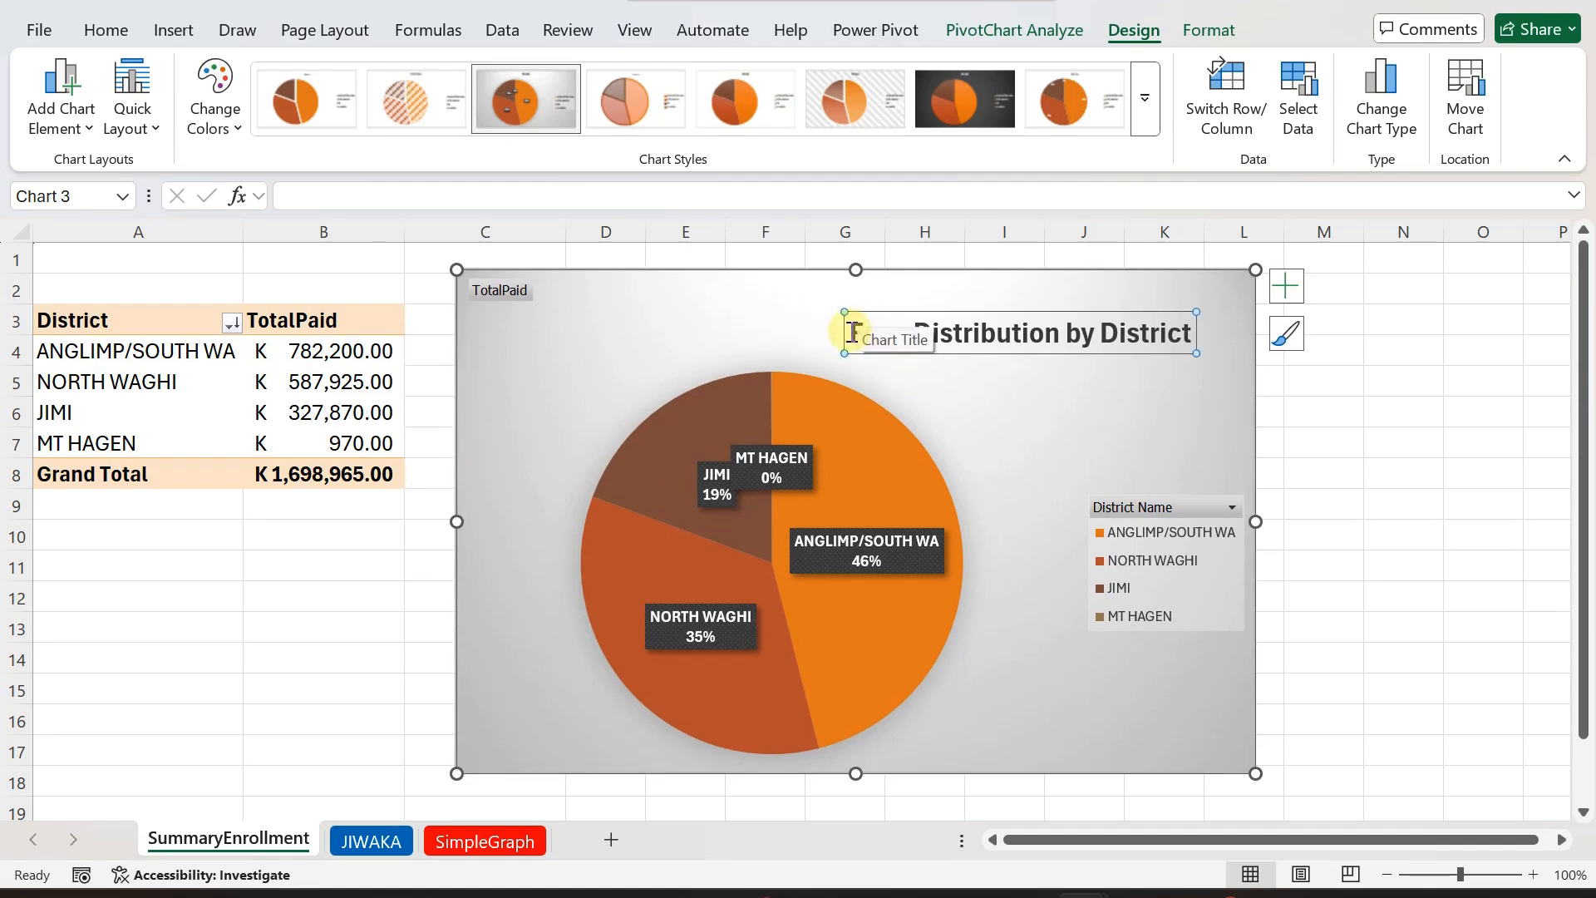
left_click(913, 358)
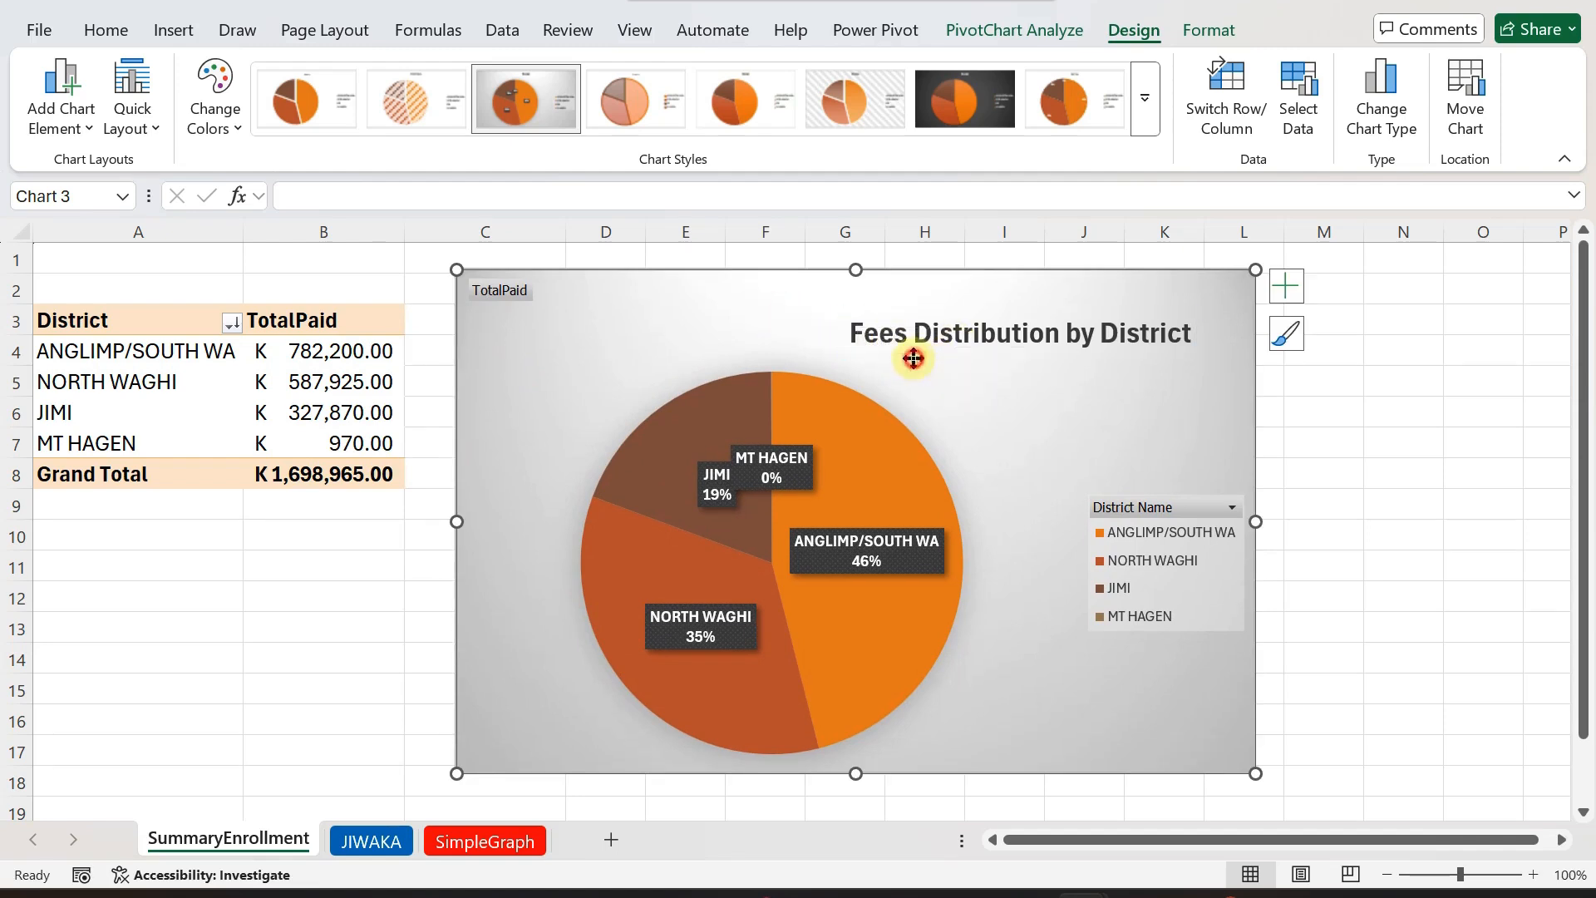
double_click(915, 351)
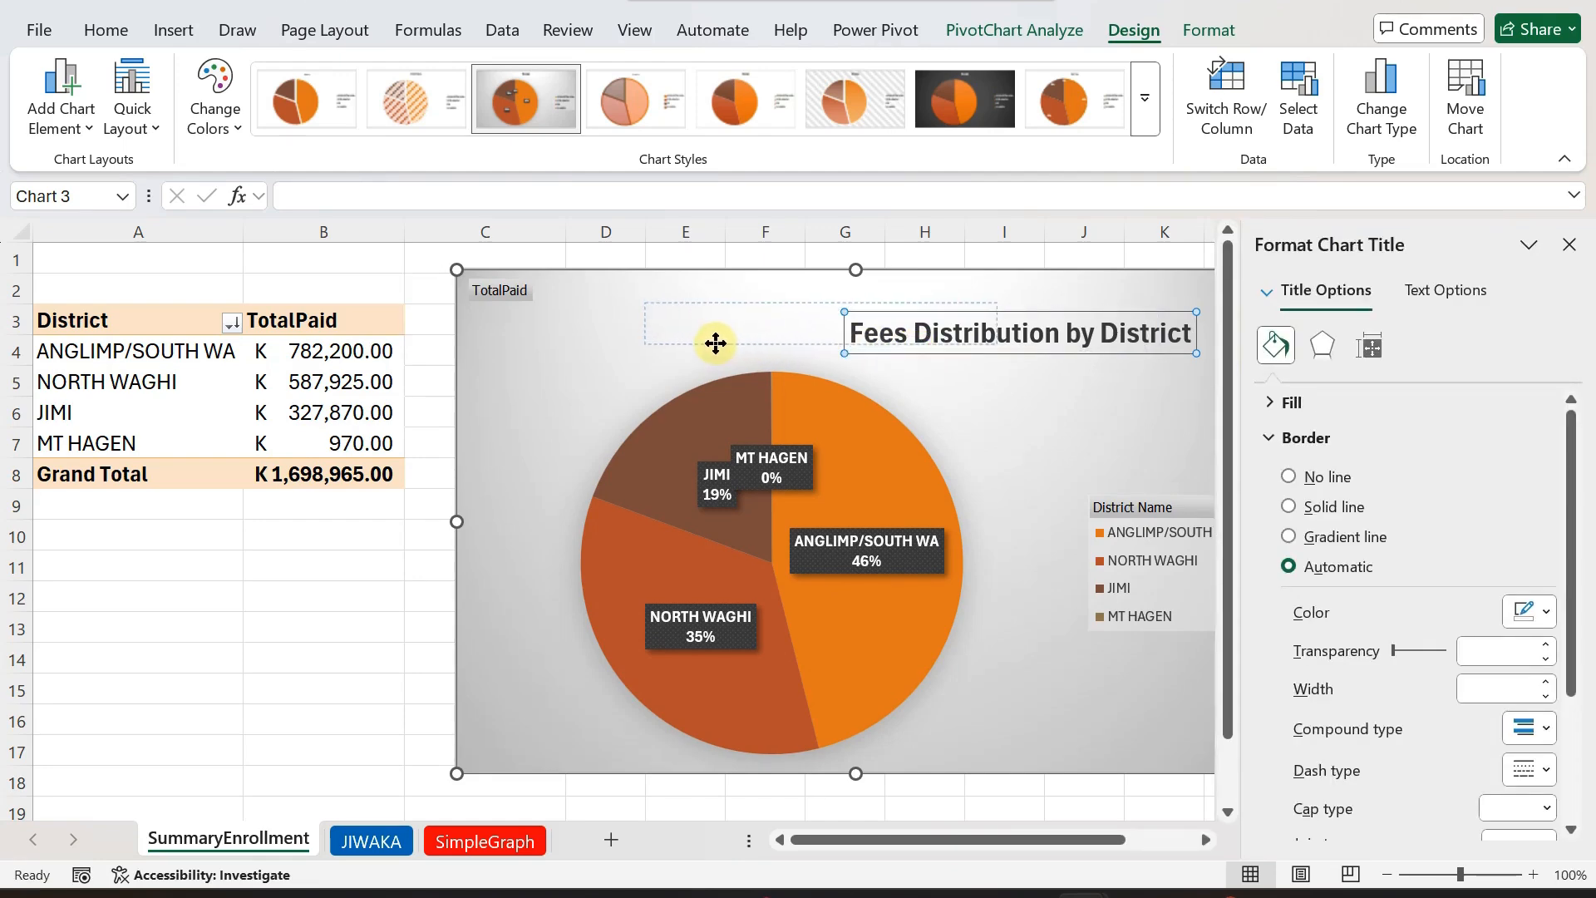
left_click_drag(916, 351, 714, 343)
left_click(567, 376)
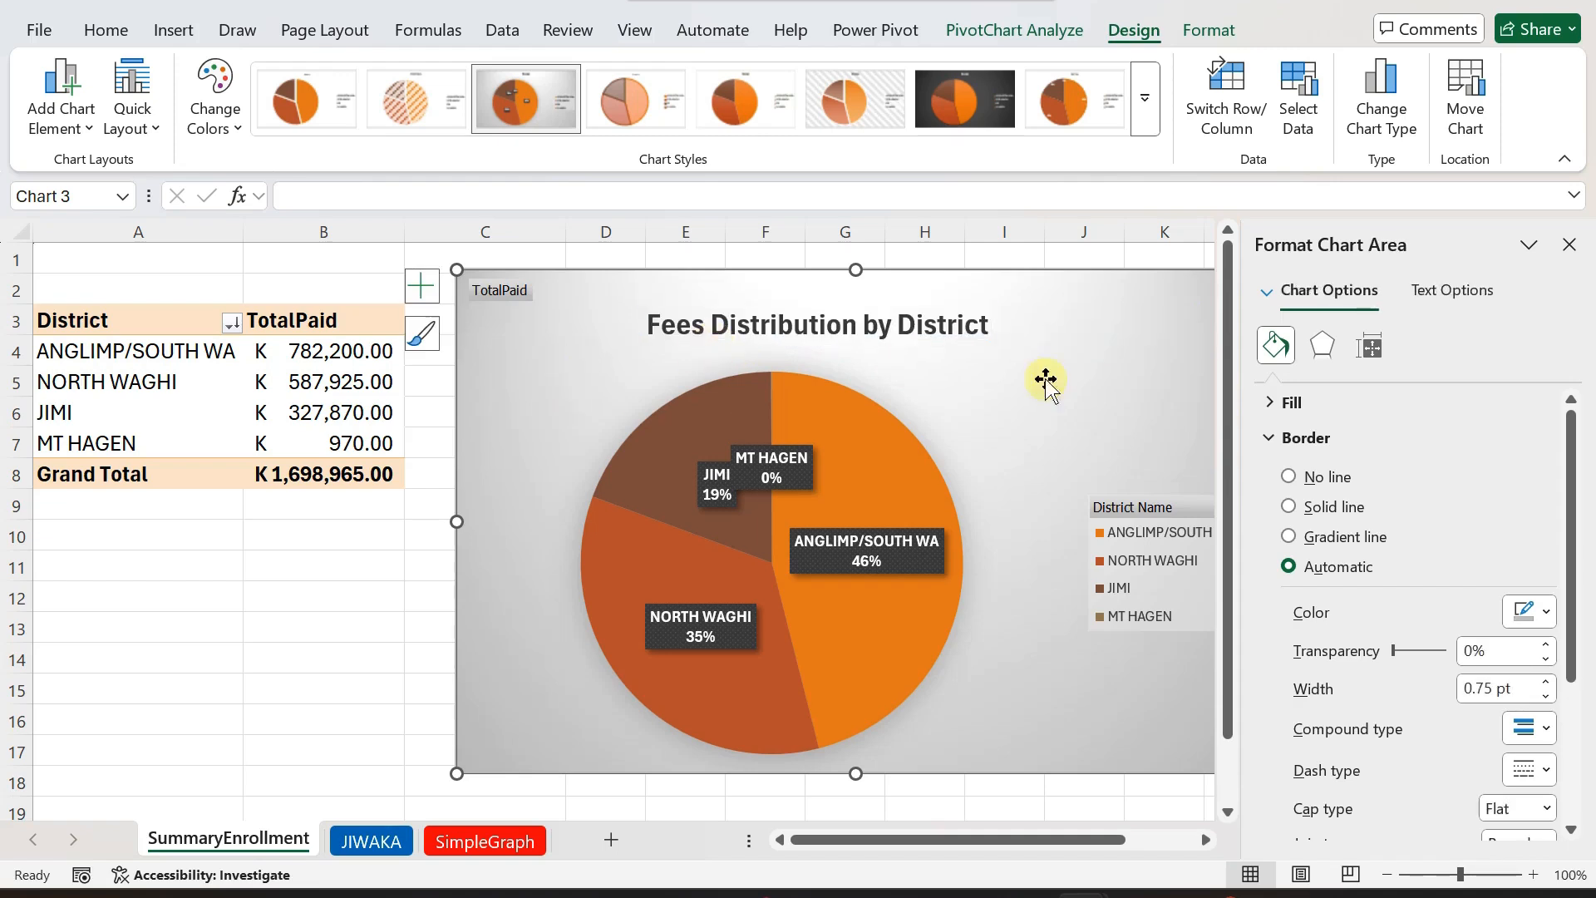
left_click(1569, 243)
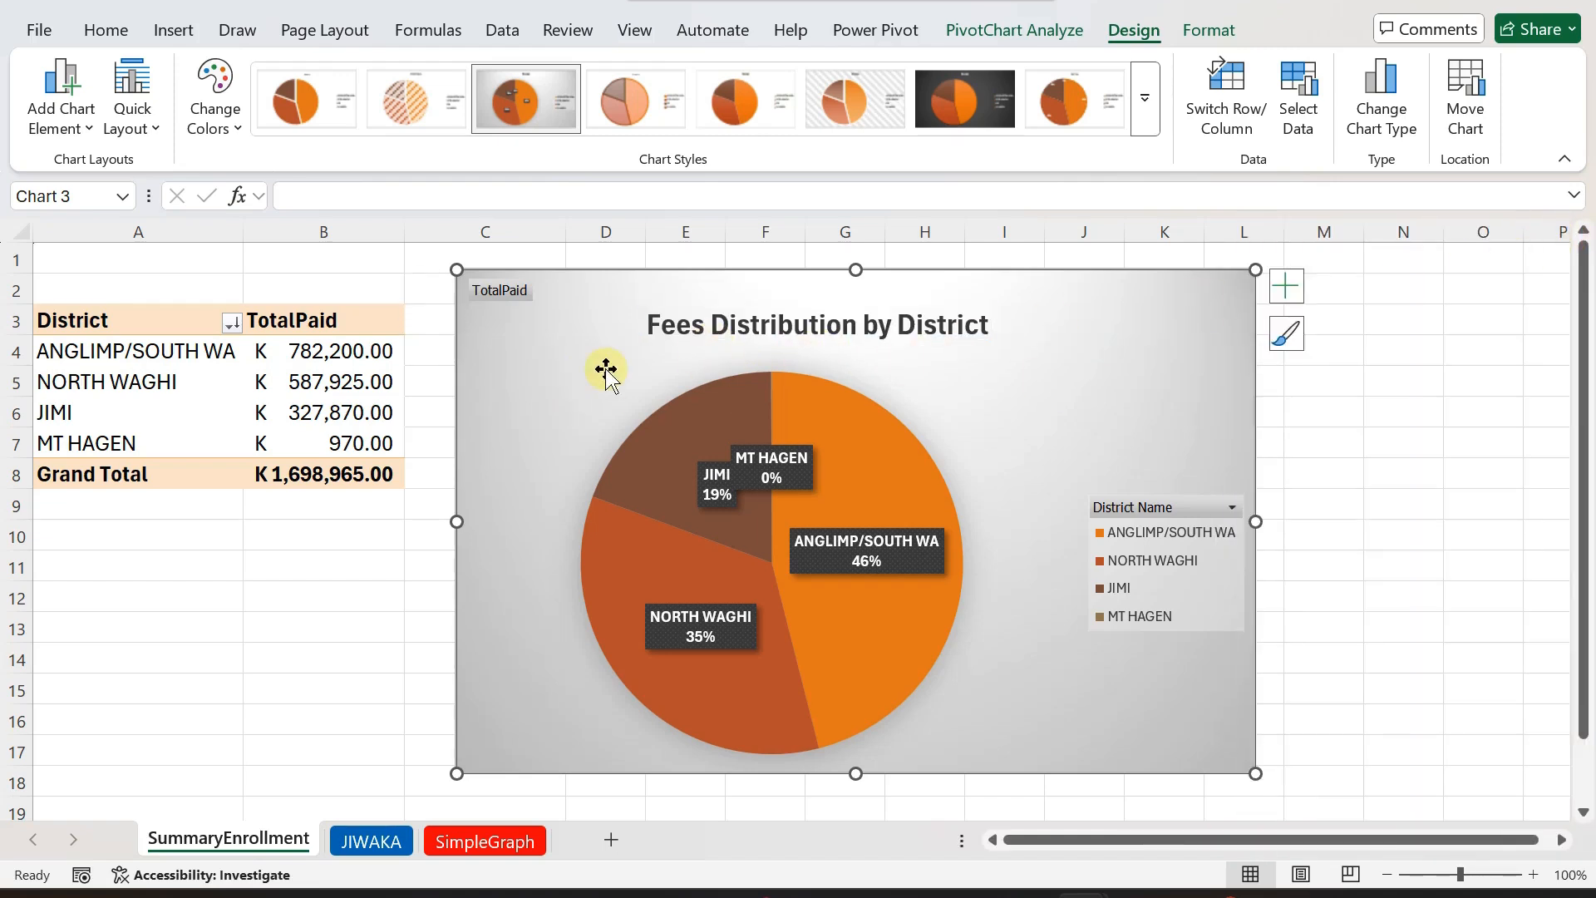
- Set the pie chart's data labels to Best Fit
left_click(38, 121)
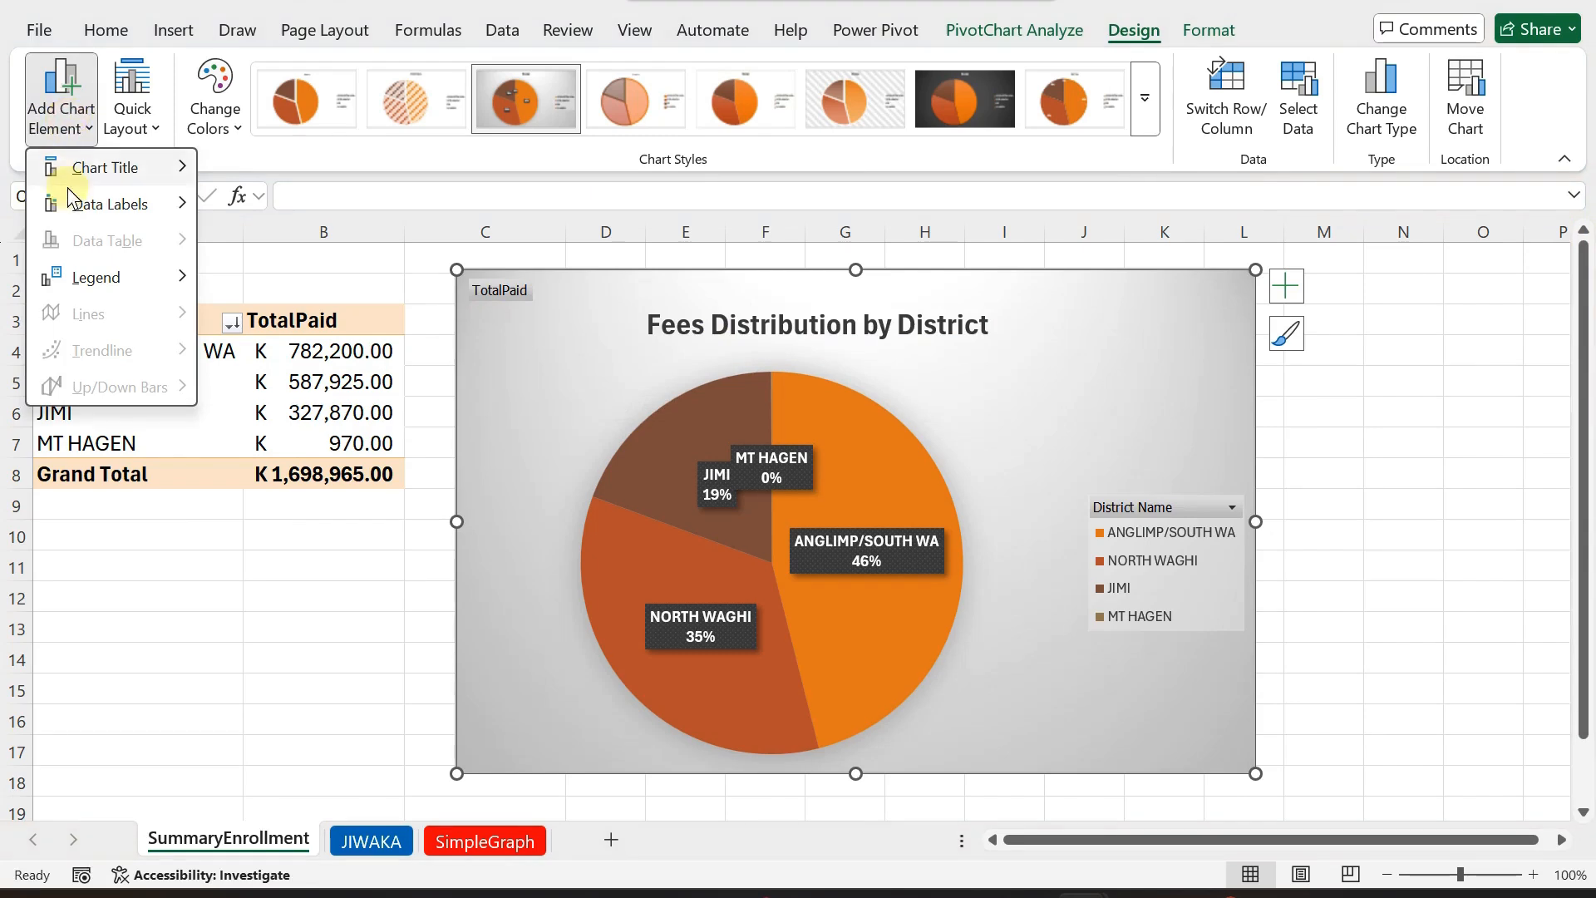
mouse_move(78, 204)
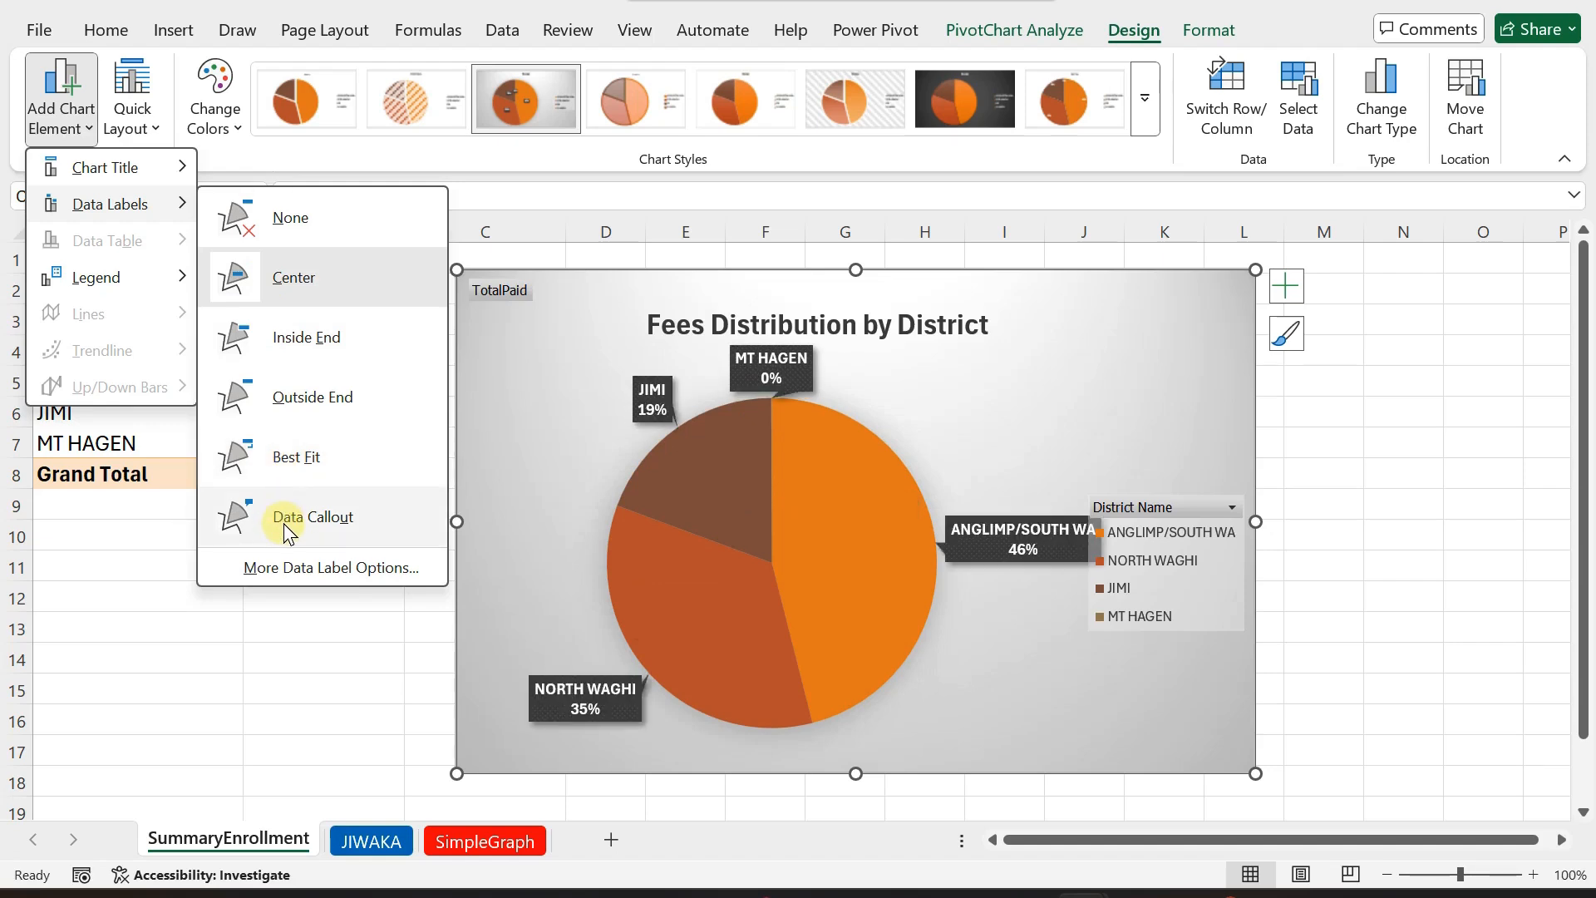
left_click(283, 469)
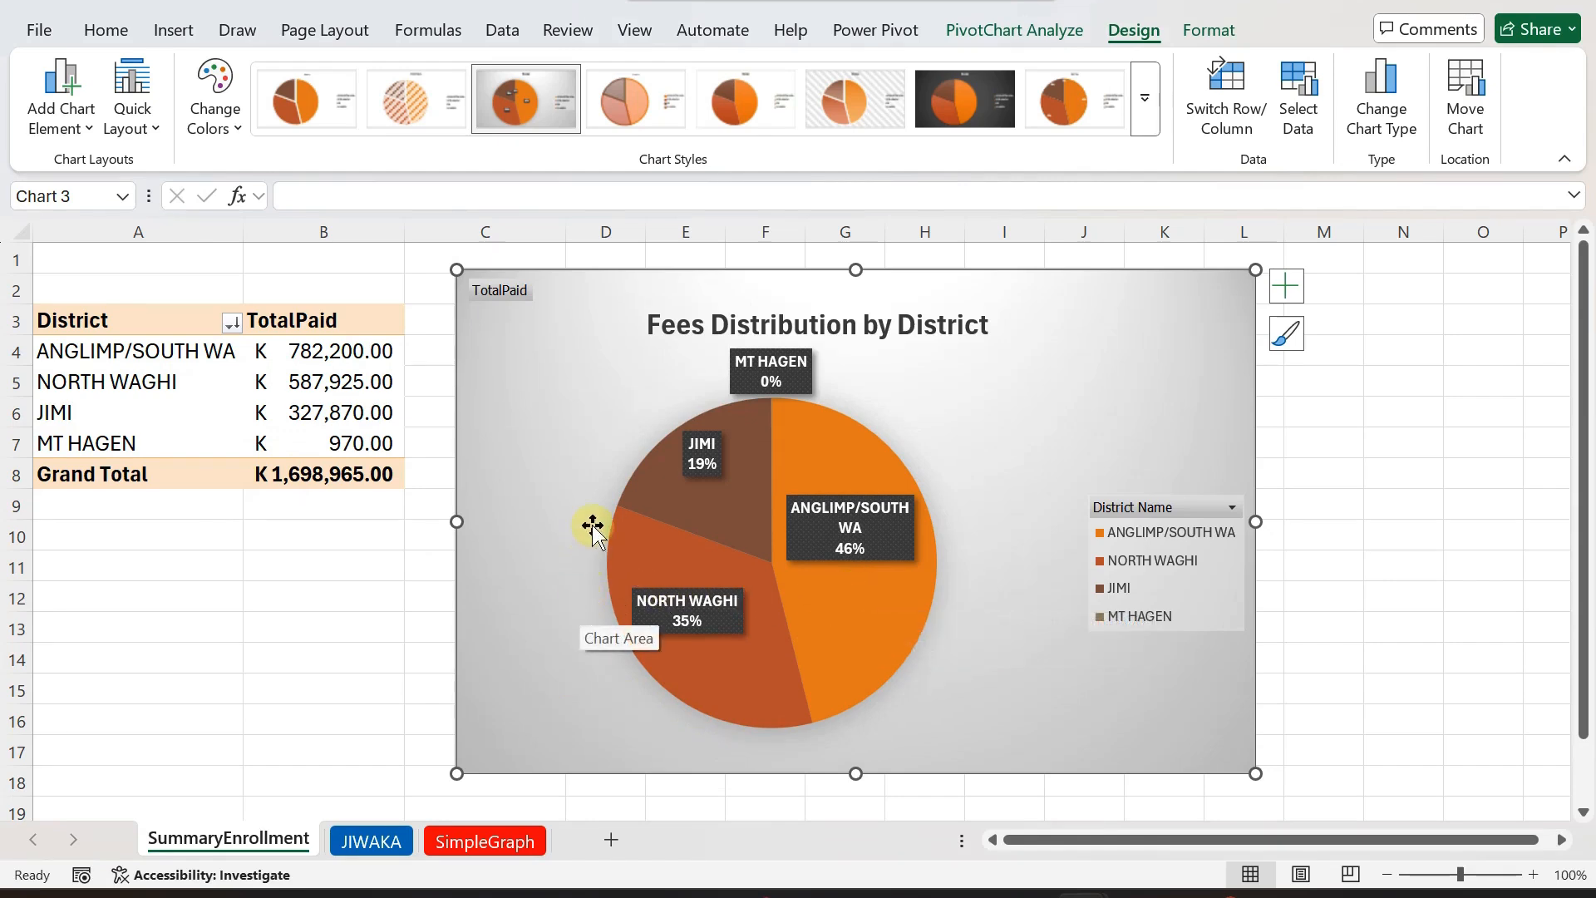
- Remove the legend from the pie chart
left_click(65, 121)
mouse_move(89, 287)
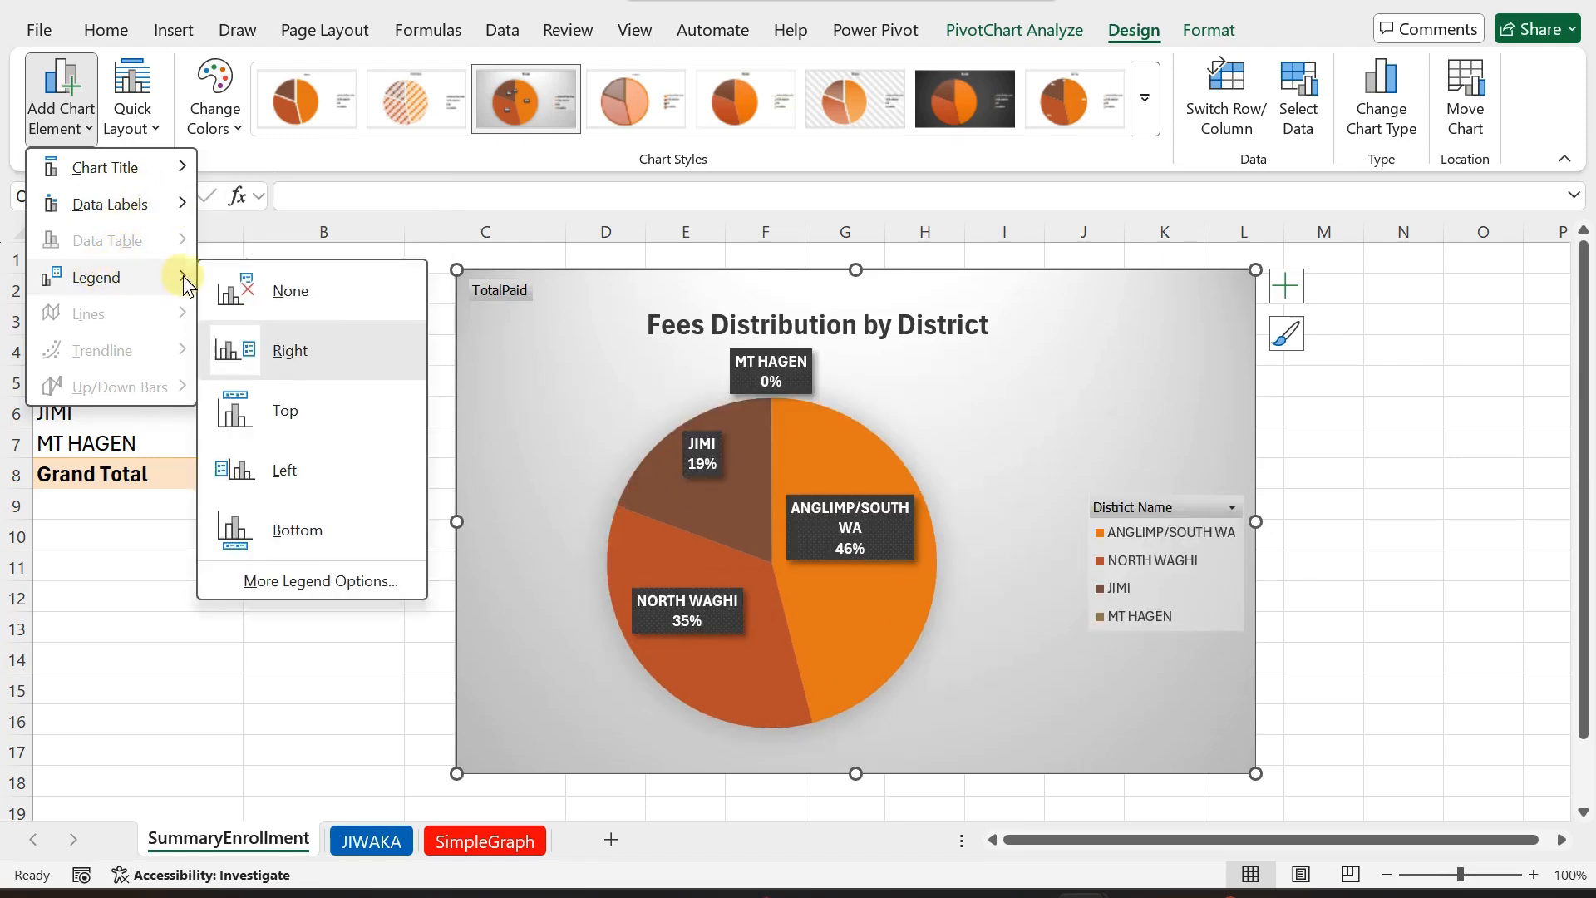
left_click(279, 295)
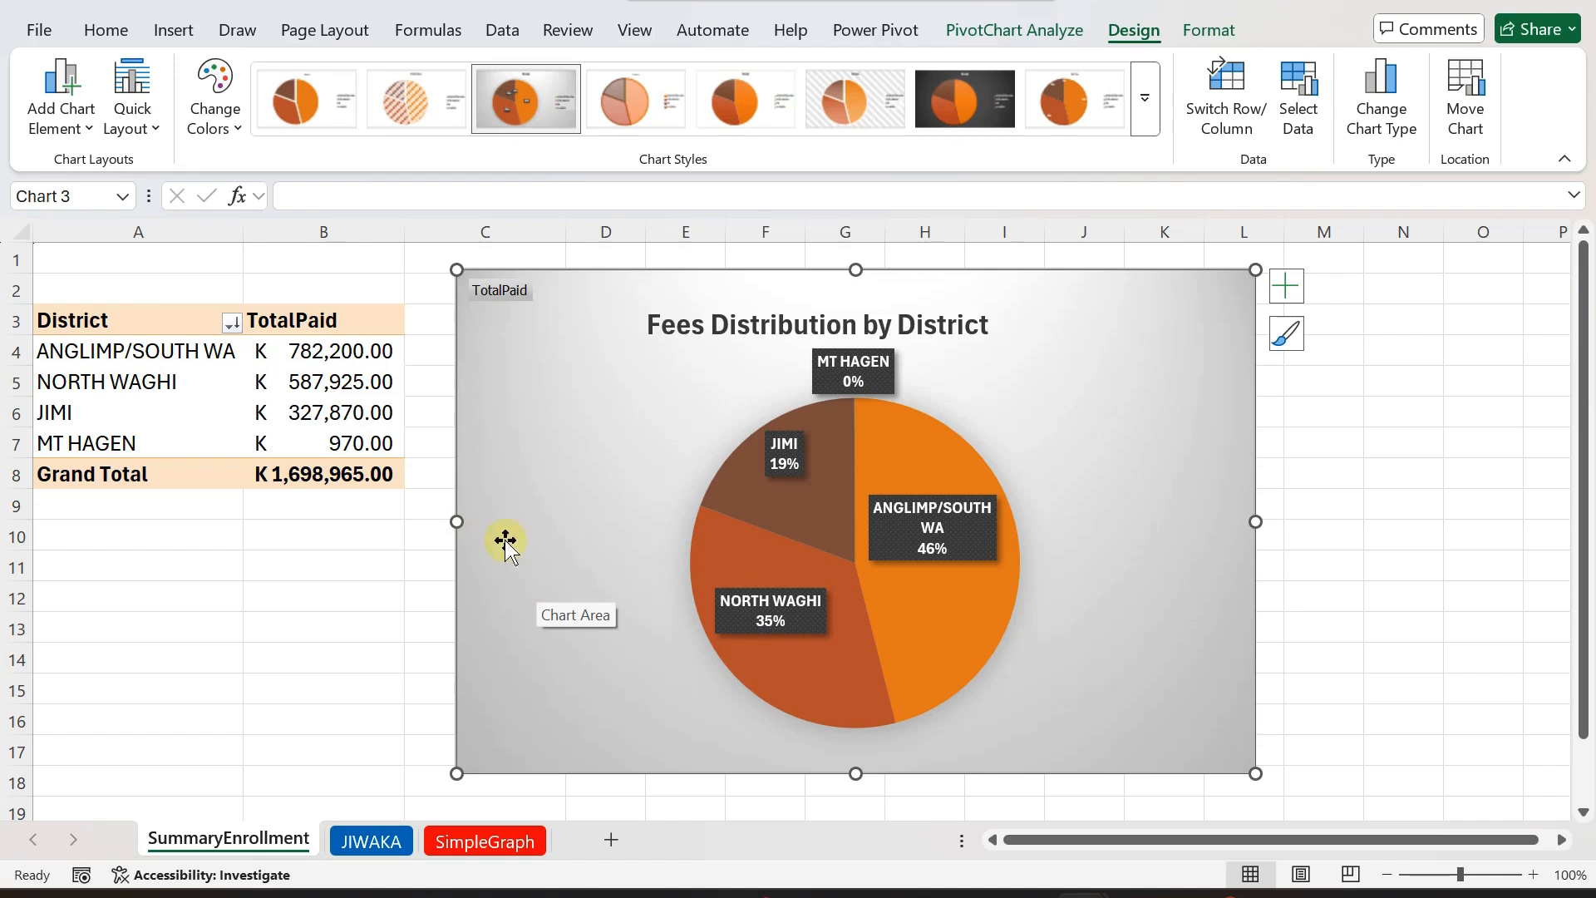
- Add the payment values to the pie chart's data labels alongside the category names and percentages
left_click(88, 129)
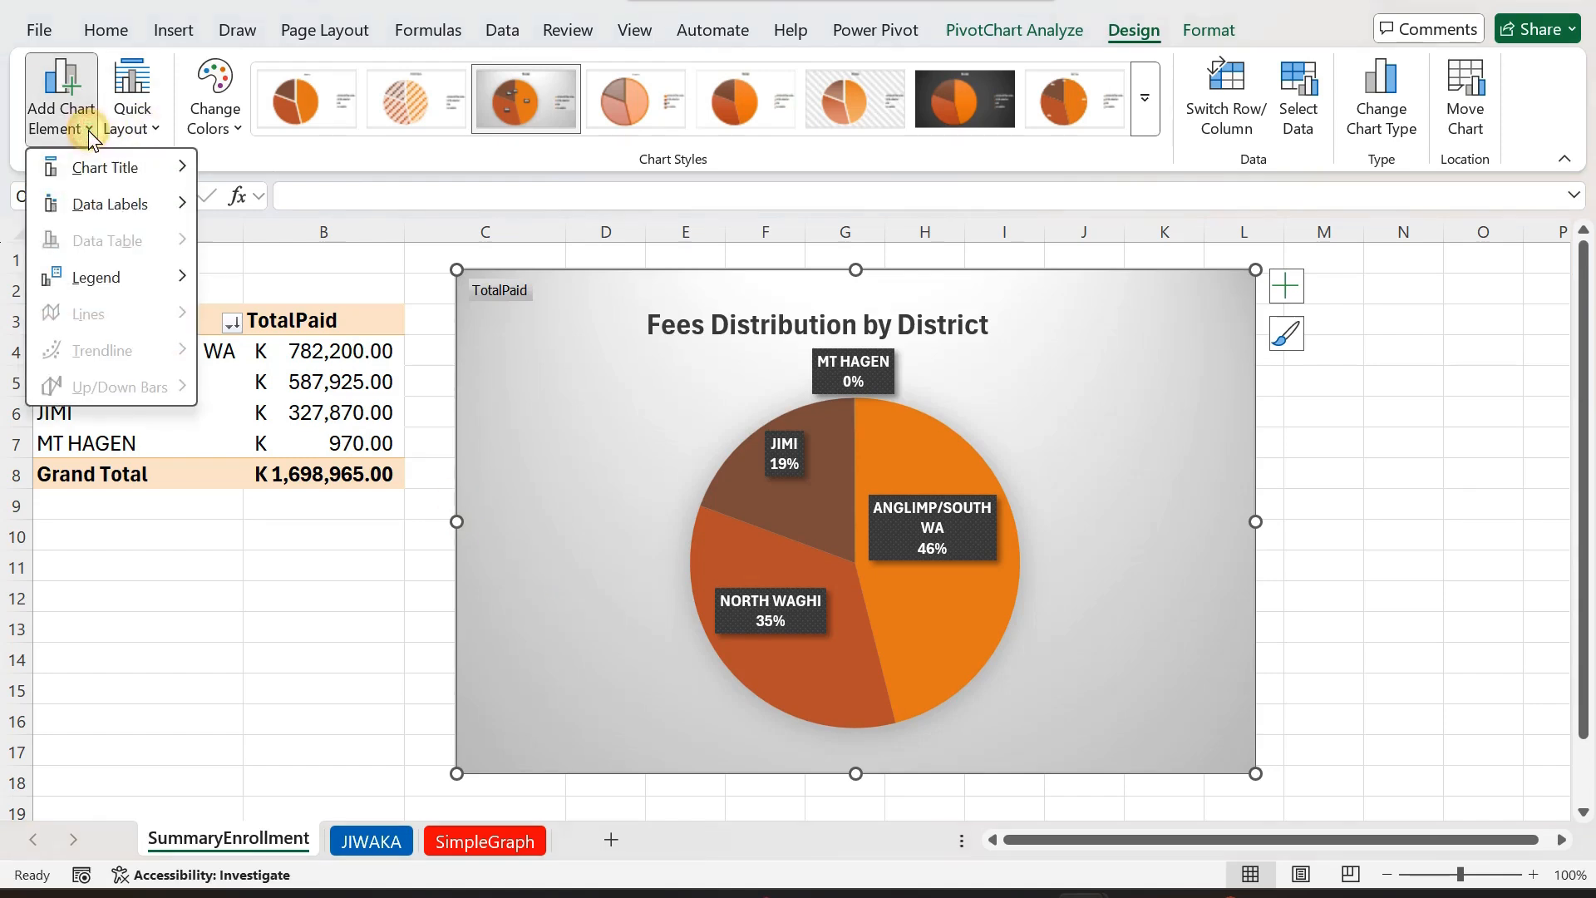
mouse_move(96, 204)
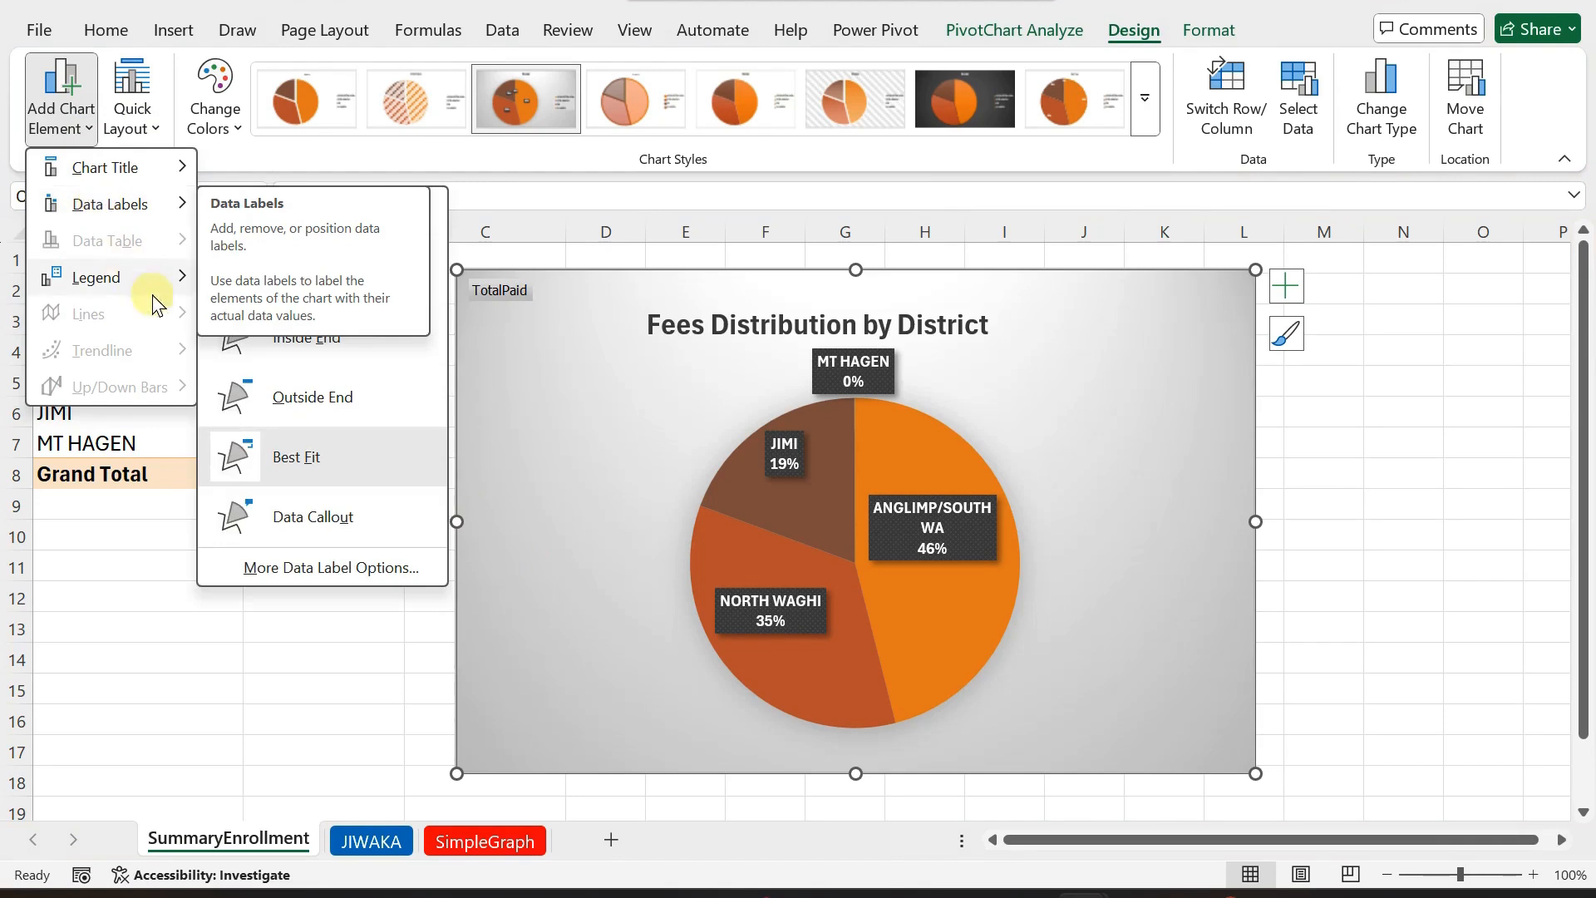
left_click(321, 568)
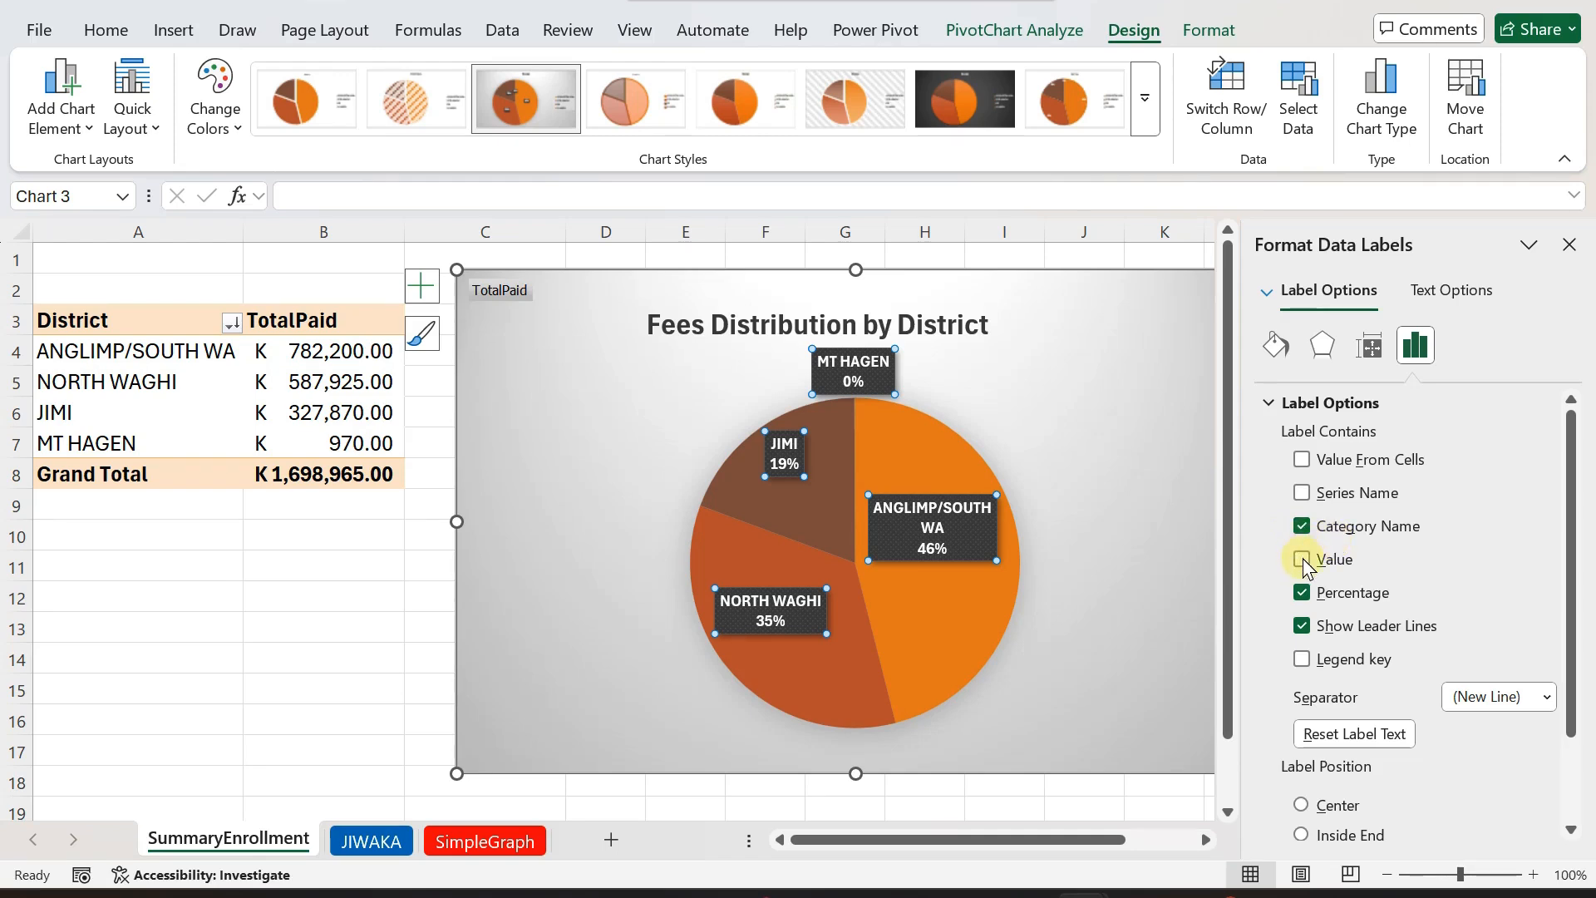
mouse_move(778, 487)
left_click(1302, 562)
mouse_move(934, 582)
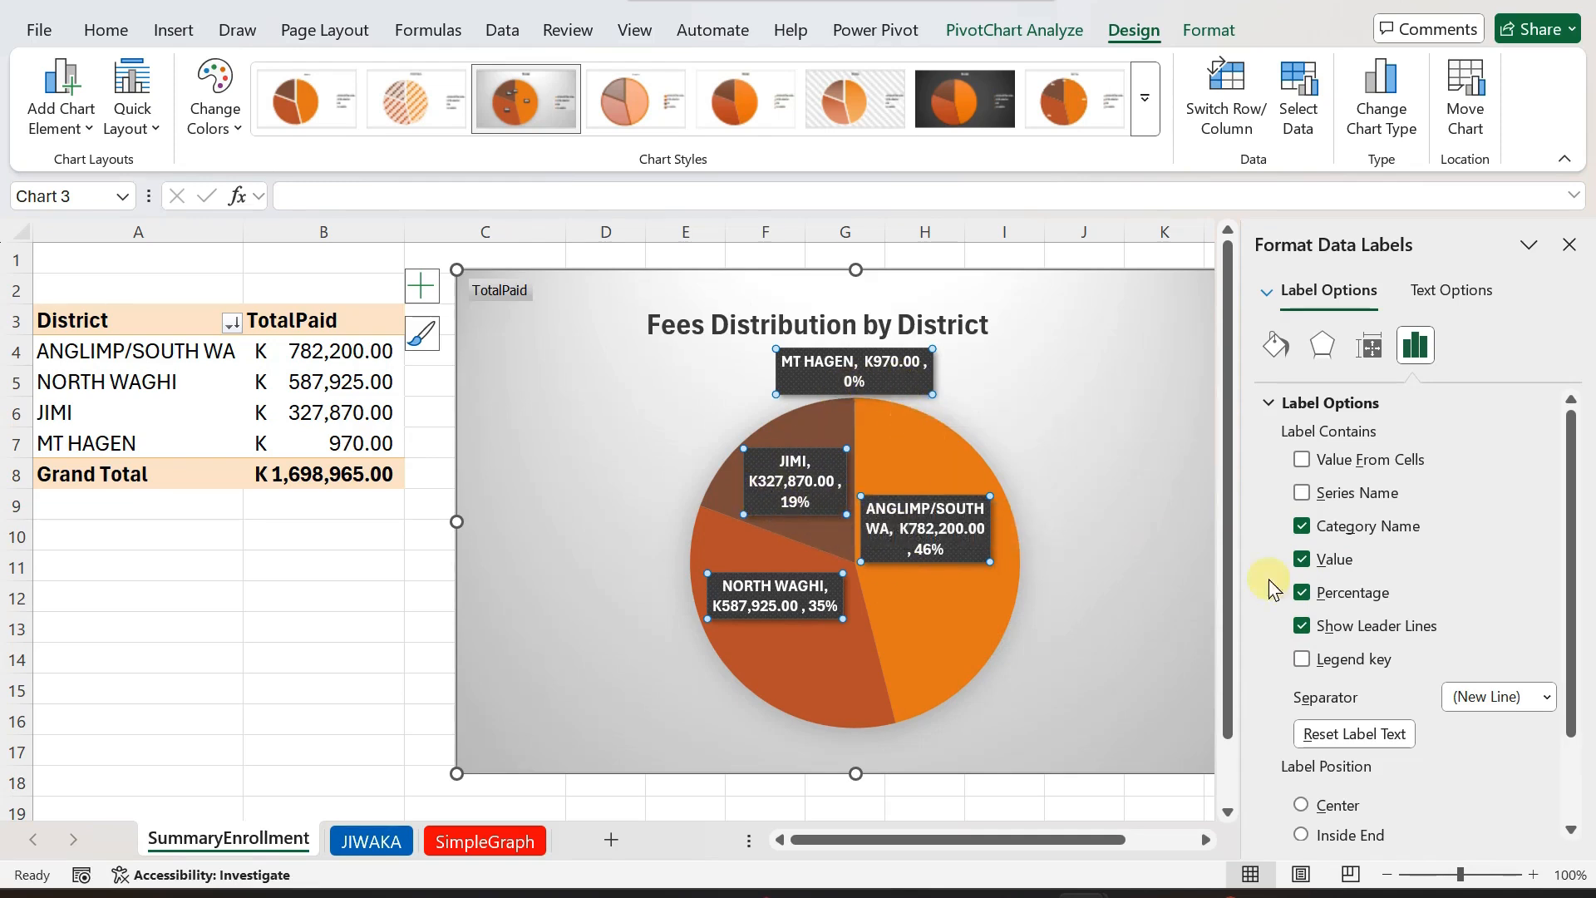
- Try the Currency number format on the pie chart's data labels
scroll(1492, 577, "down", 1)
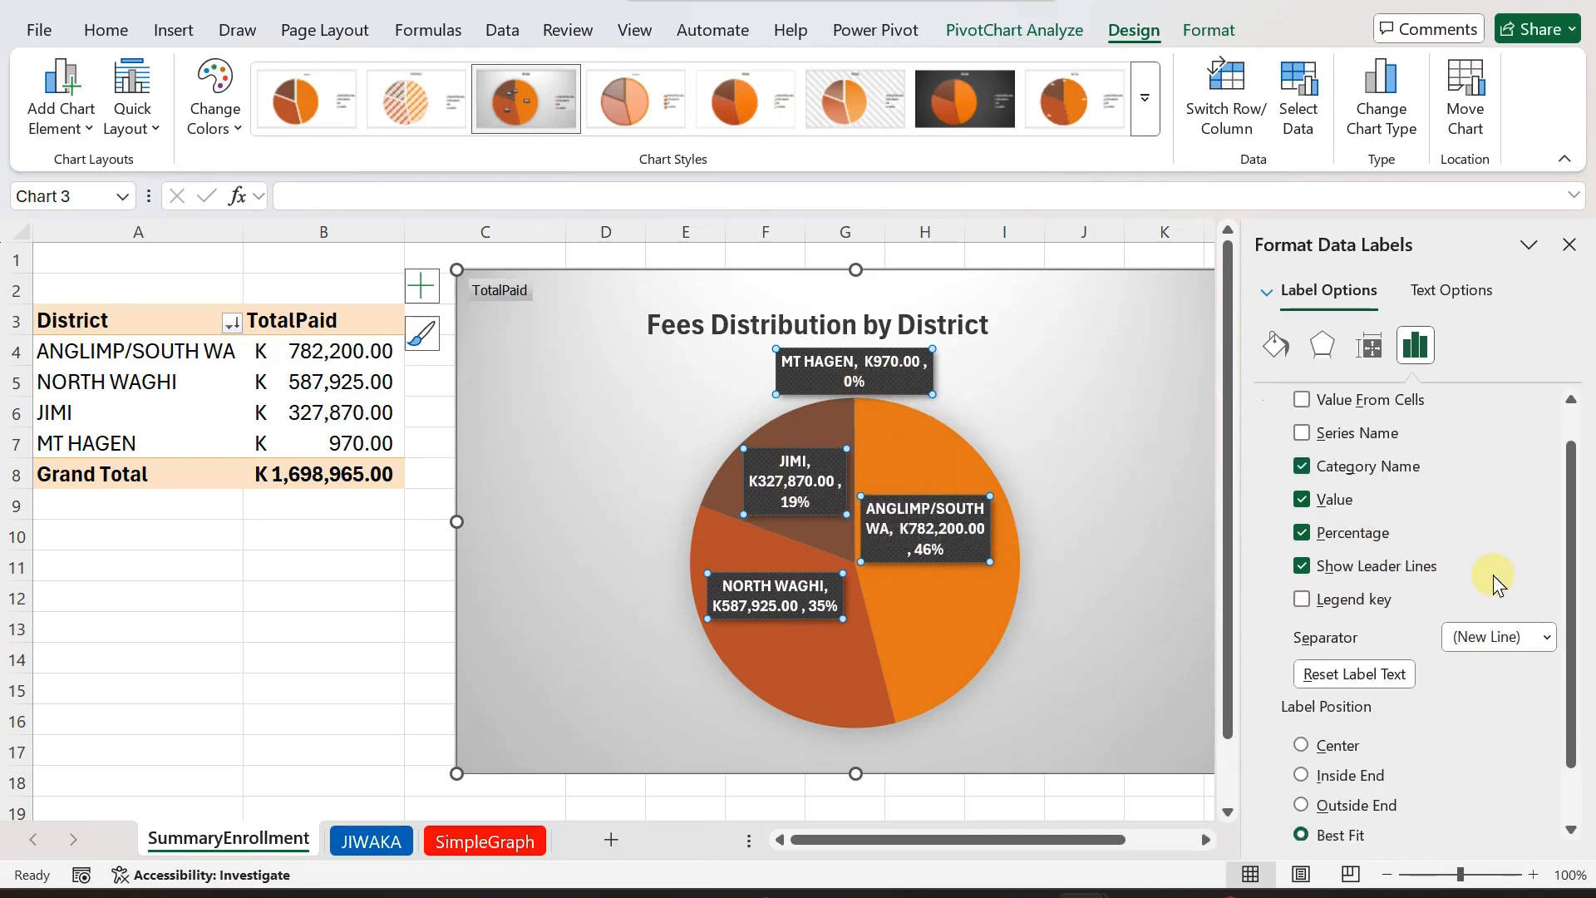
scroll(1494, 578, "down", 1)
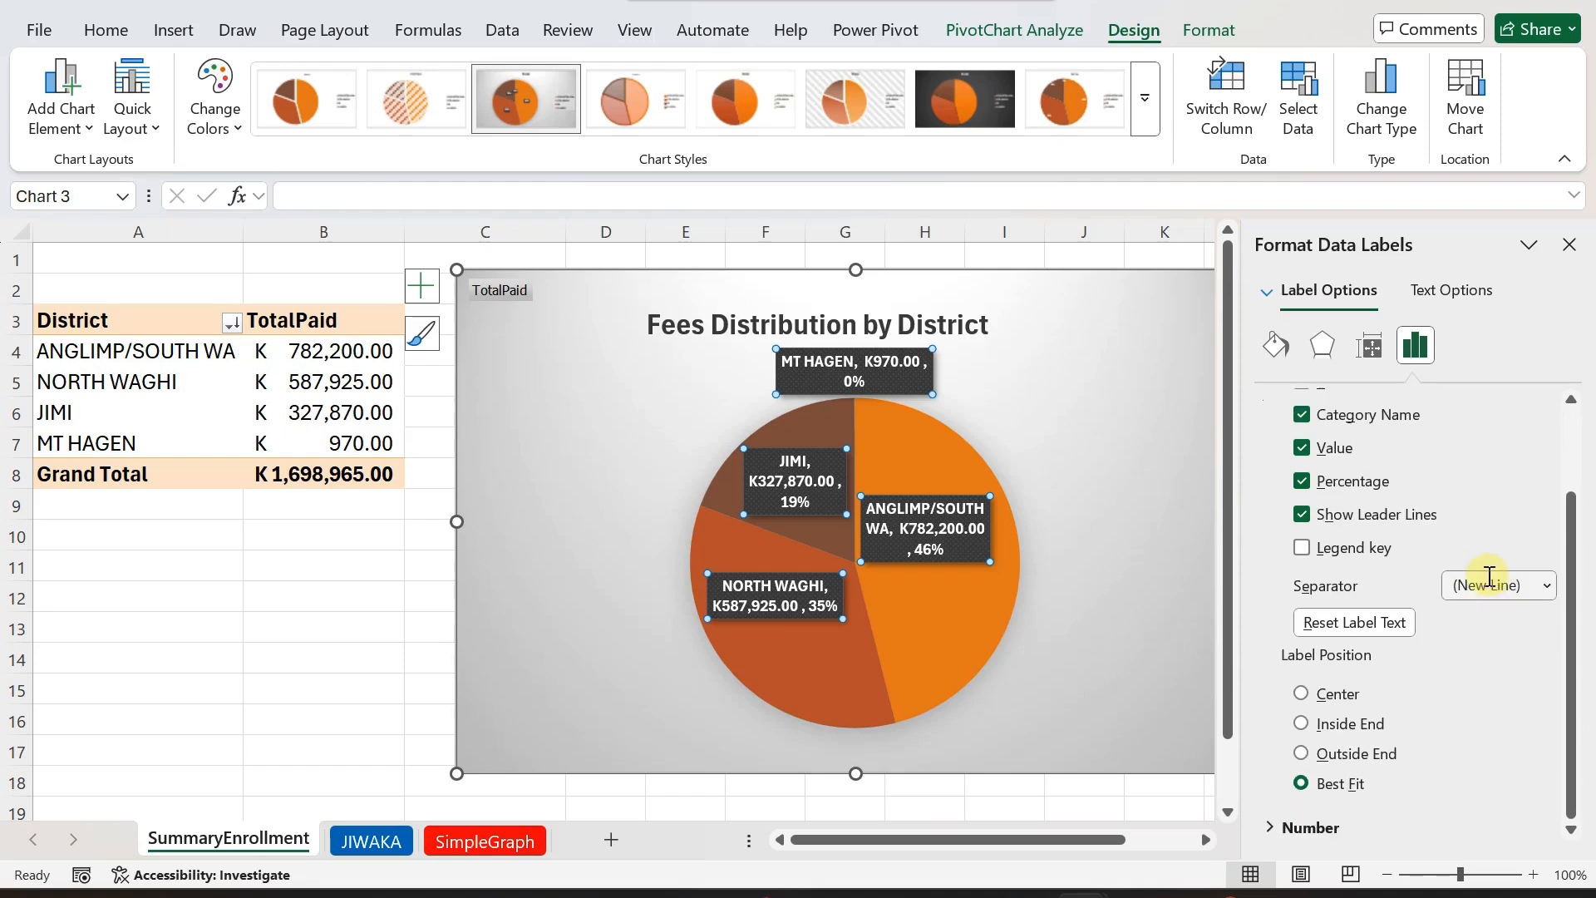
left_click(1269, 827)
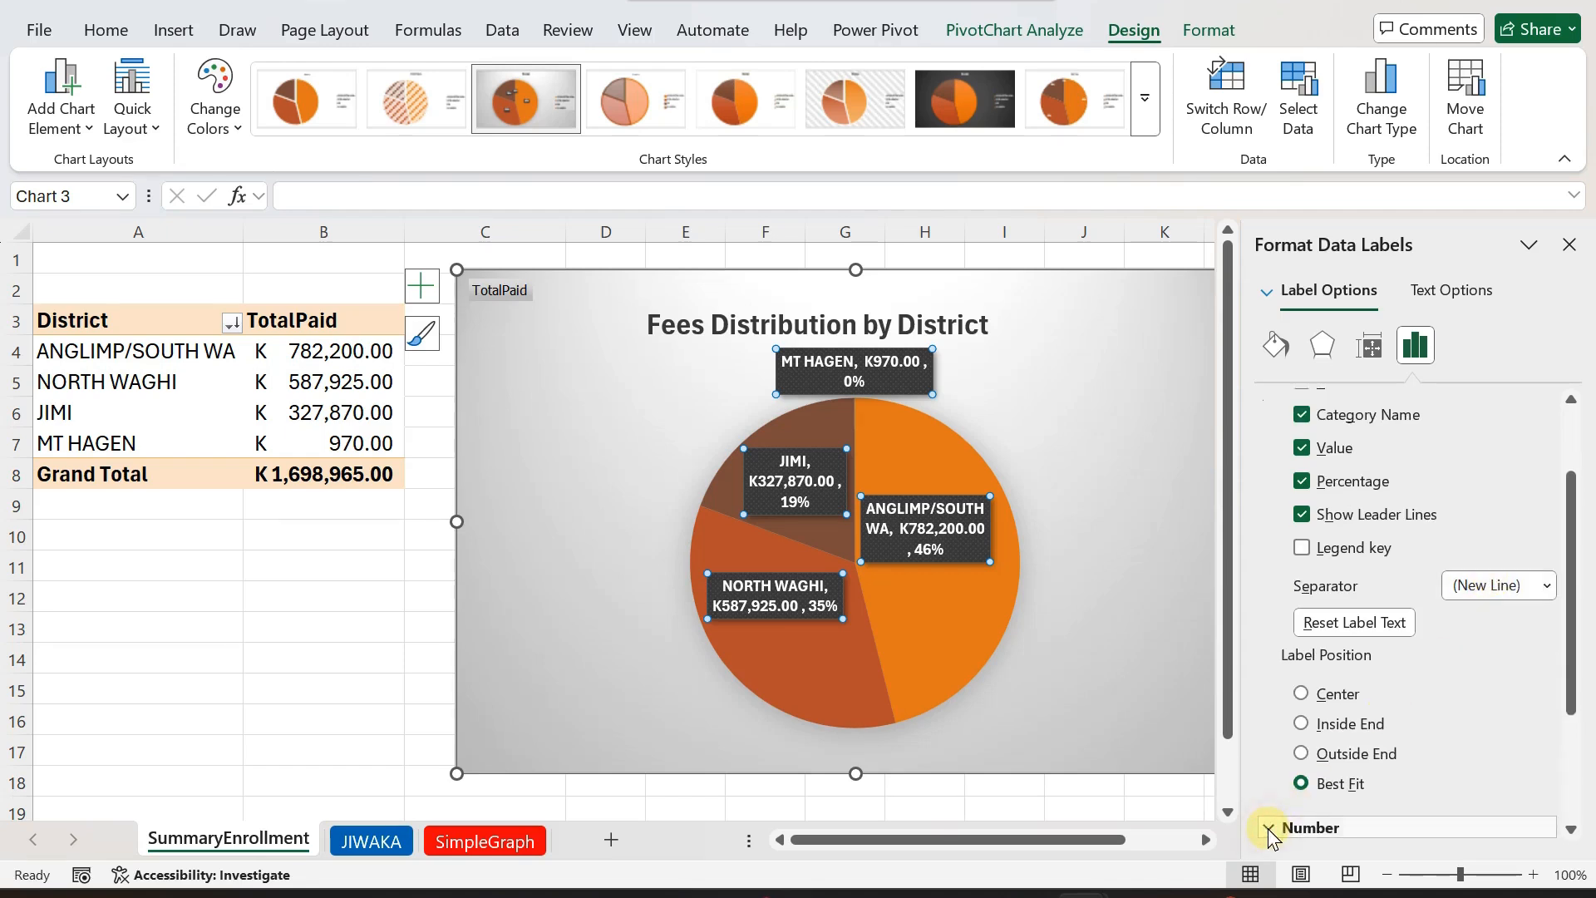
scroll(1567, 640, "down", 3)
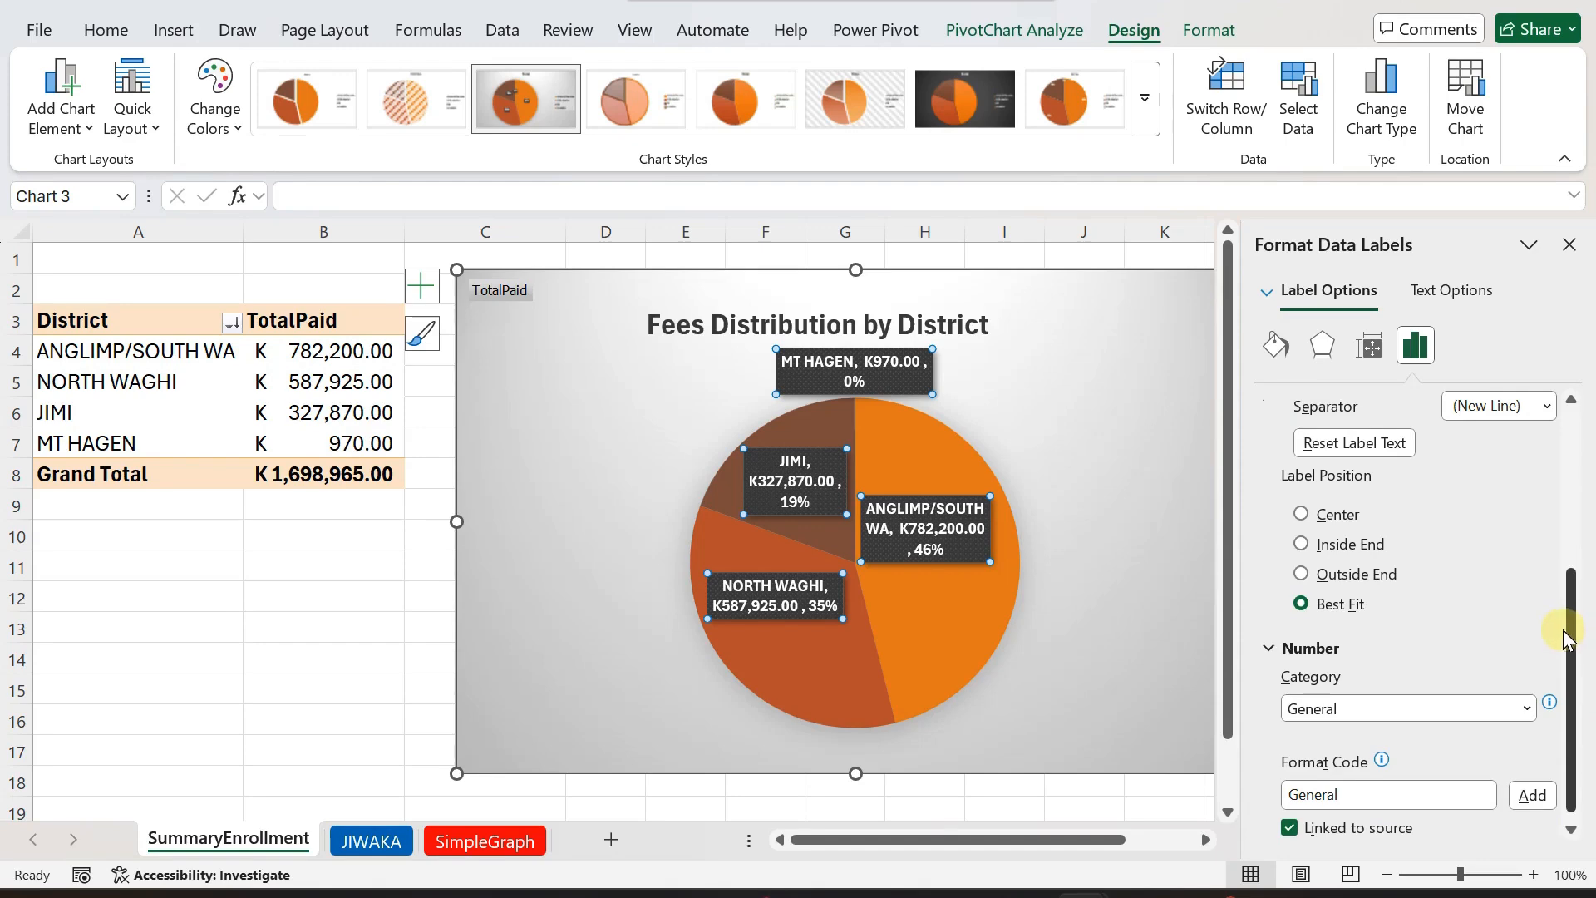
left_click(1525, 711)
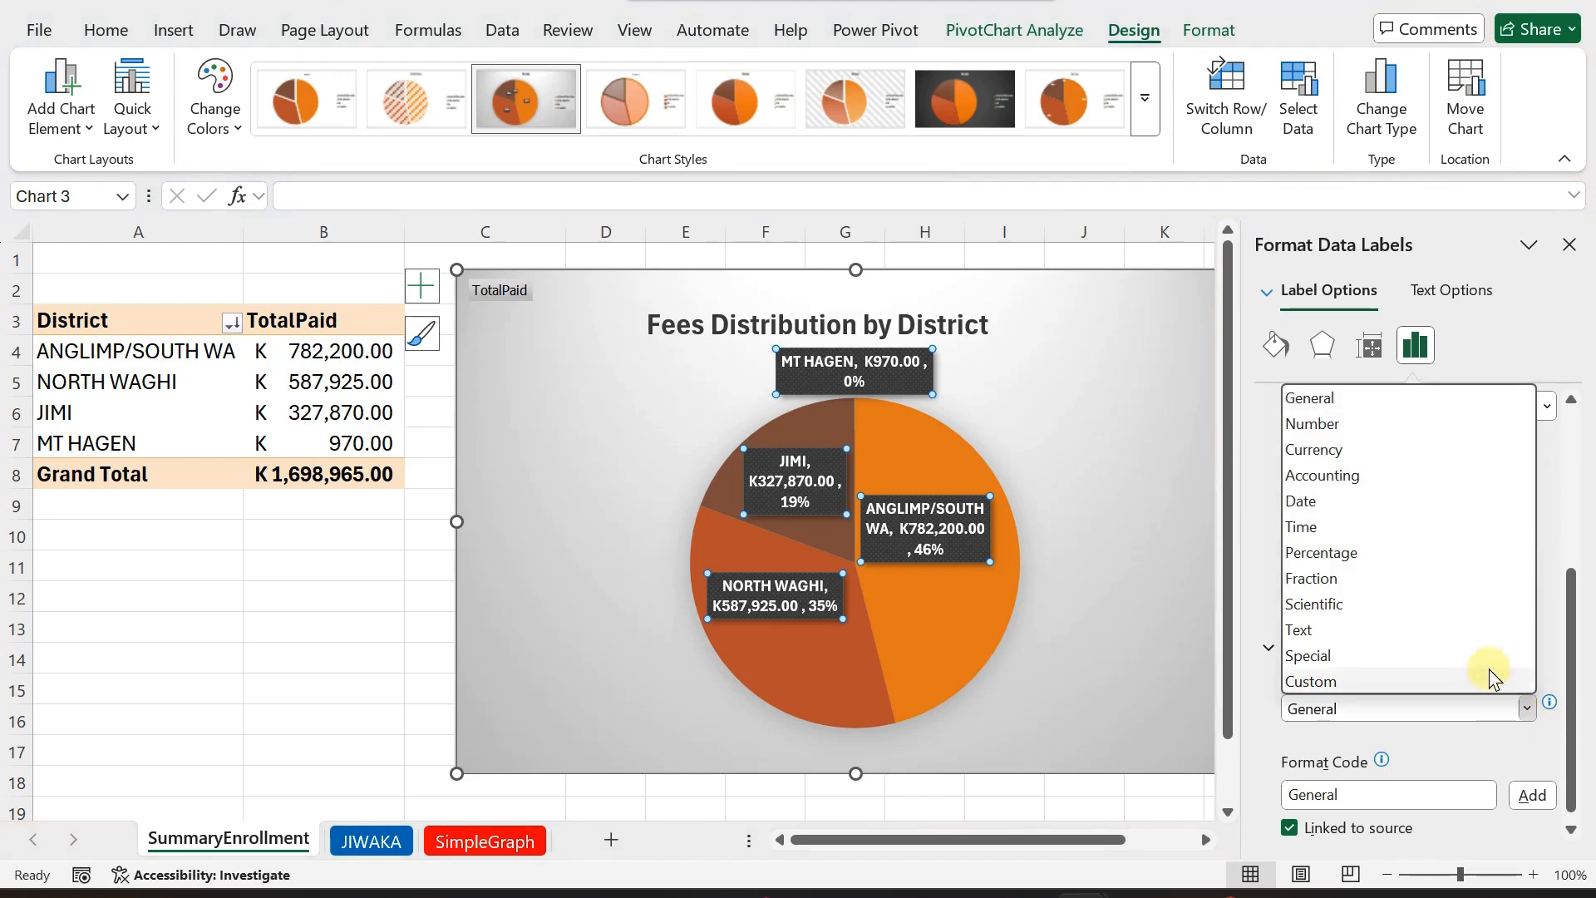
left_click(1311, 451)
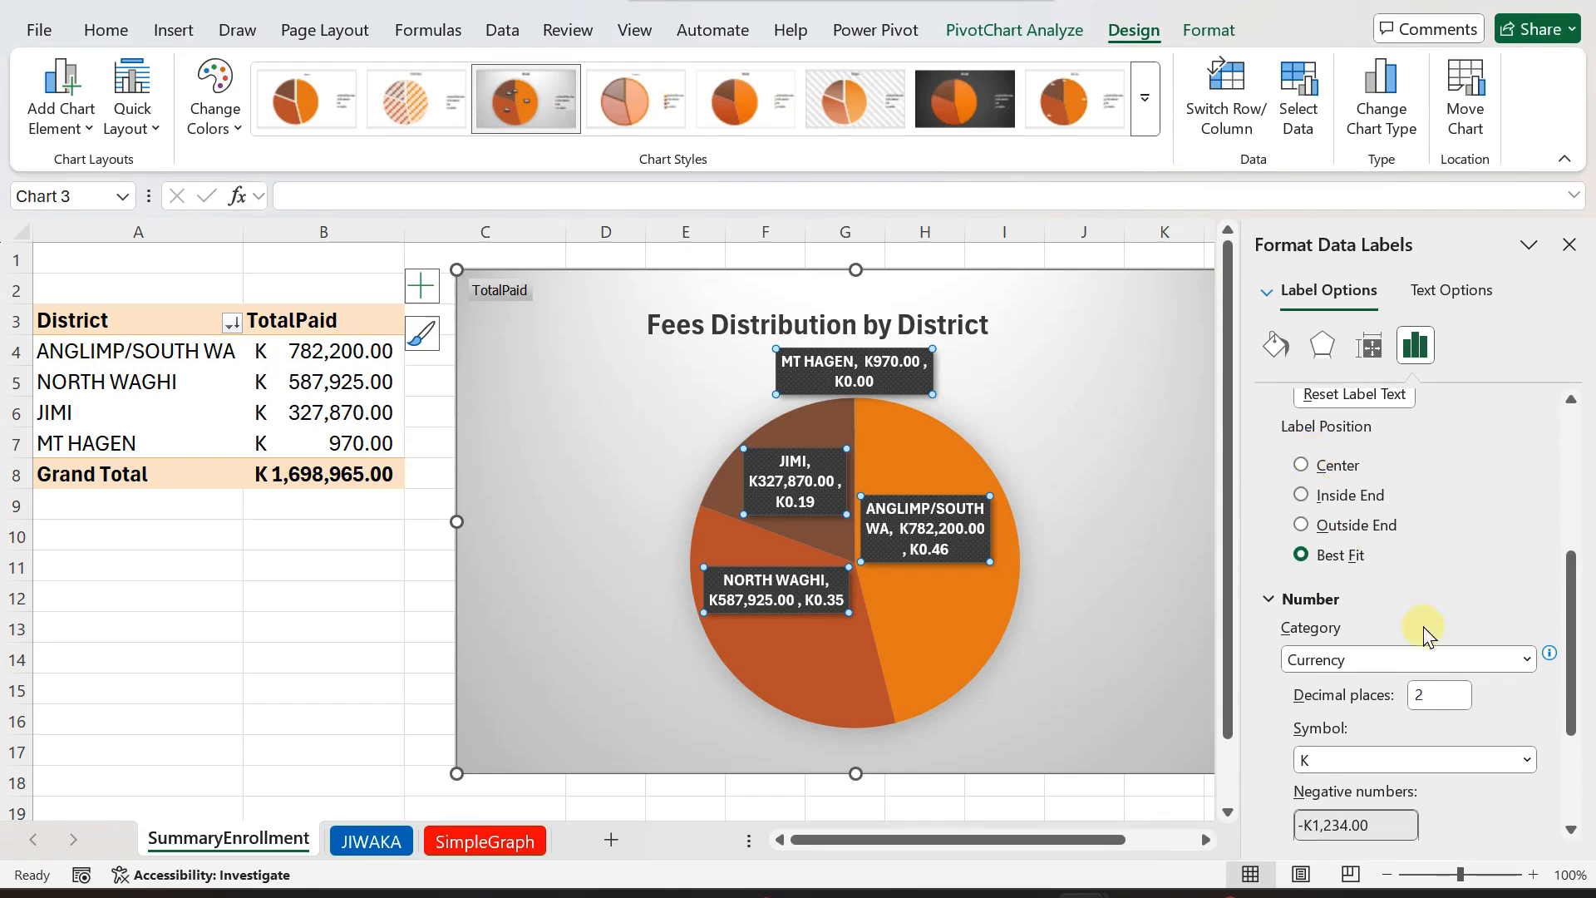
- Set the data labels' number format to Percentage with 0 decimal places
left_click(1523, 663)
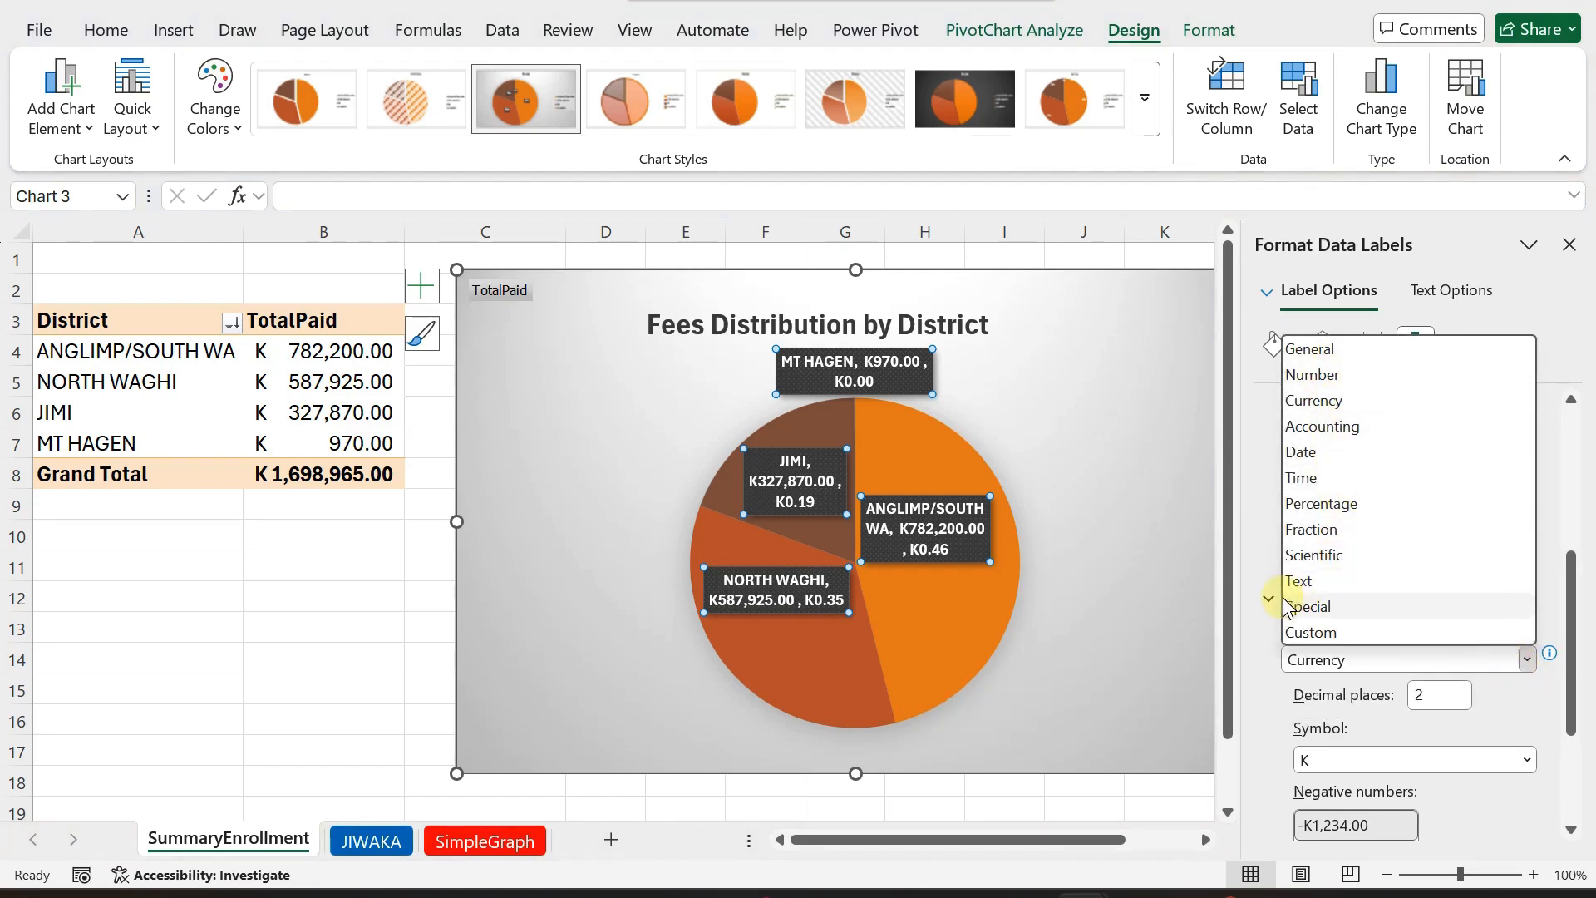
left_click(1310, 505)
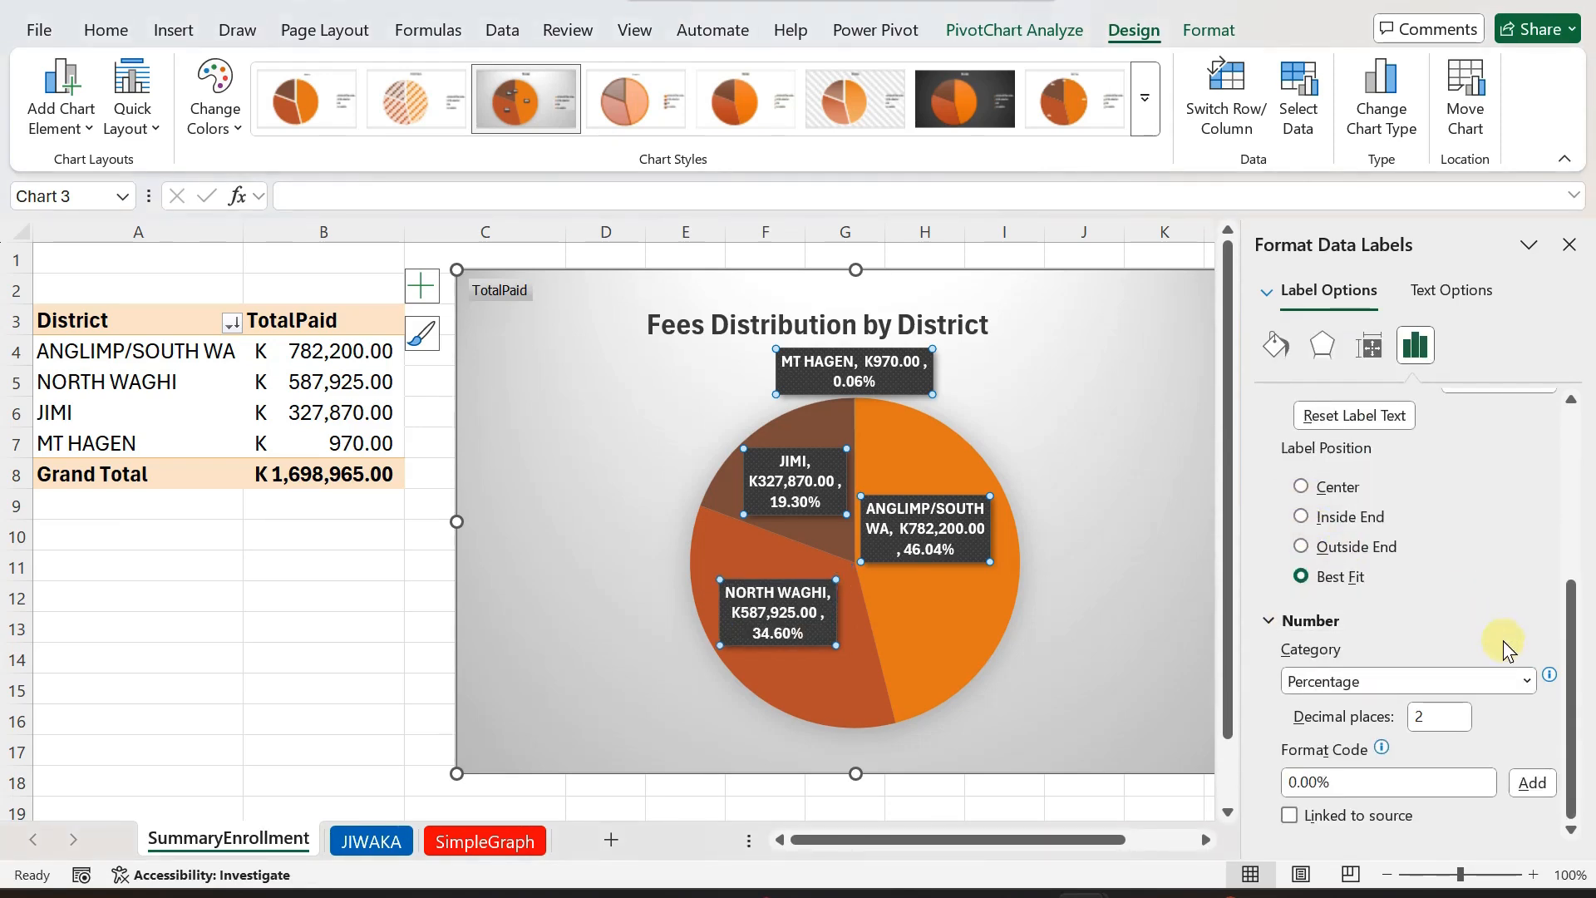
left_click(1451, 712)
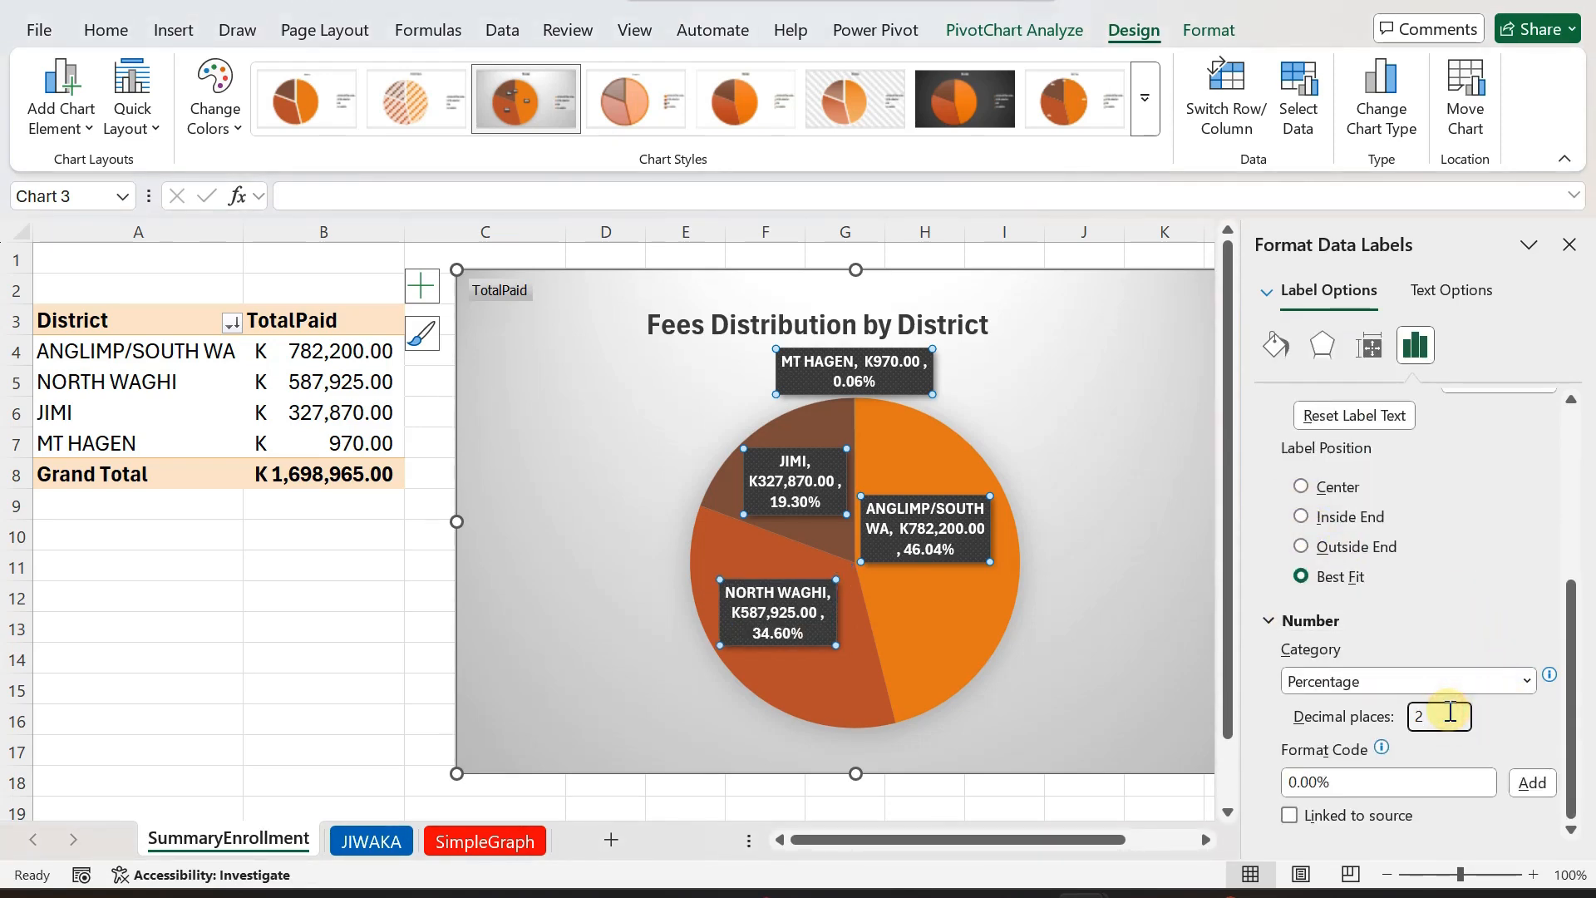
key("BackSpace")
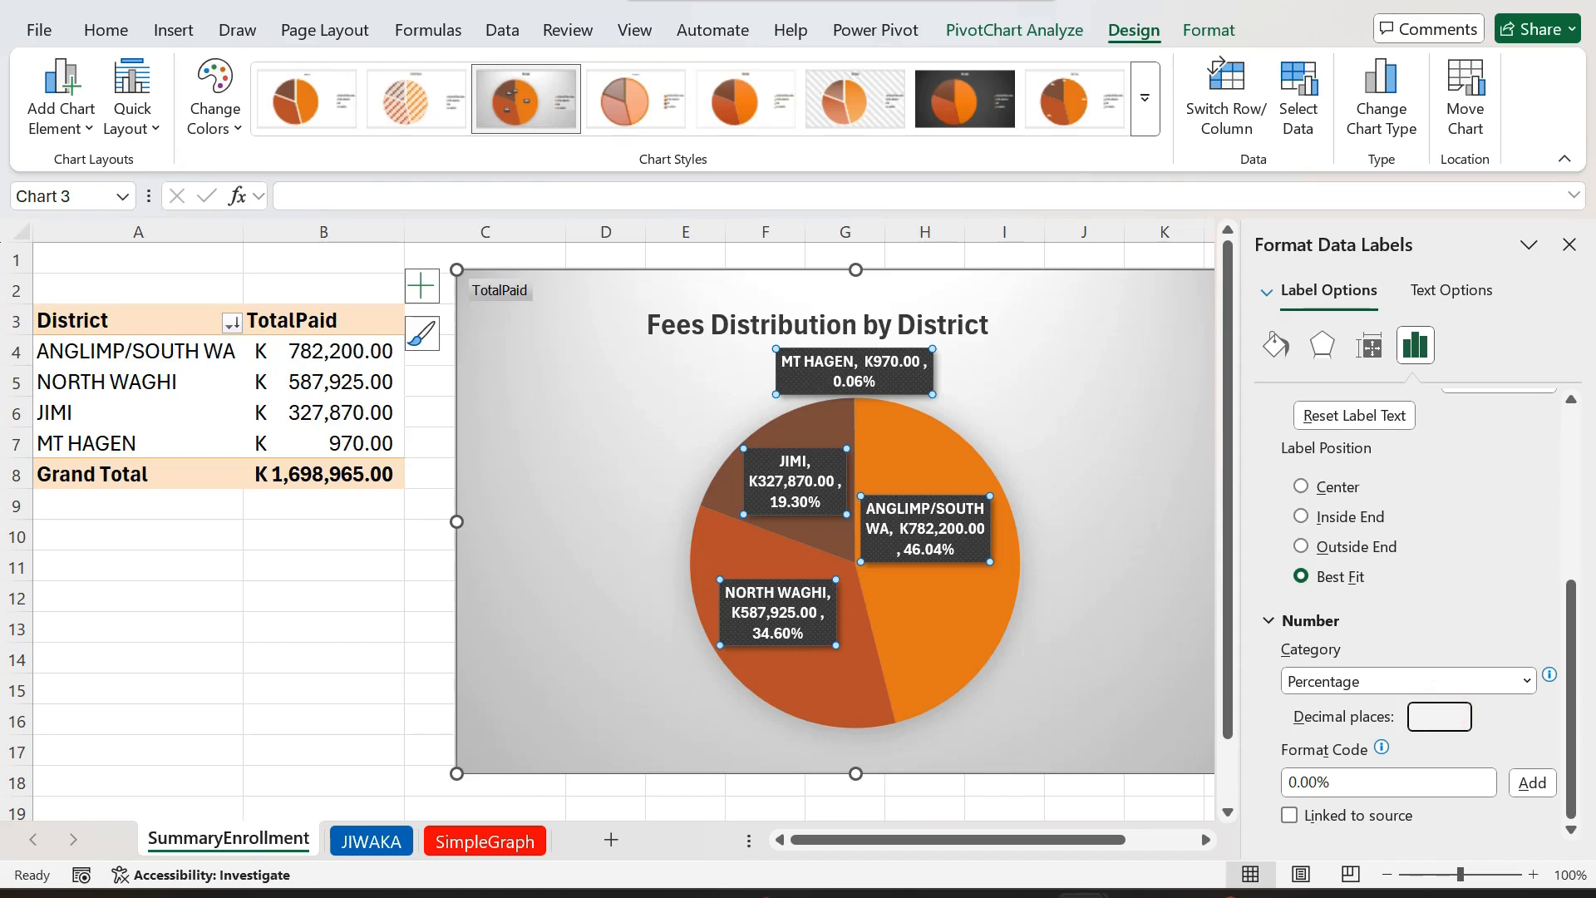
key("Return")
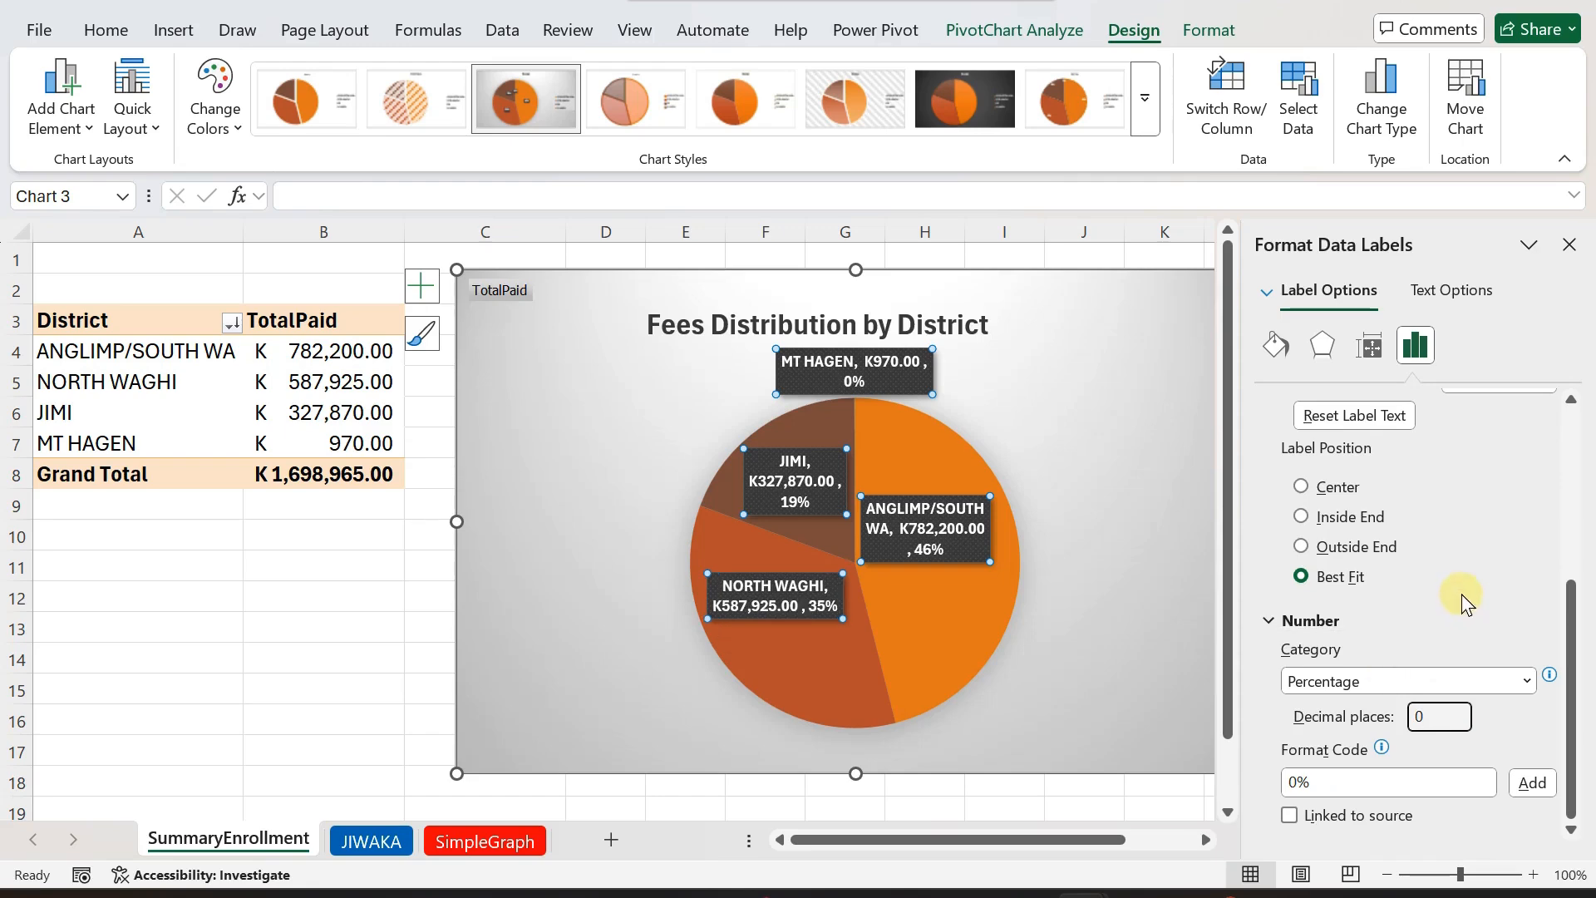
- Apply a standard blue glow to the pie chart's data labels and deselect them
scroll(1273, 709, "up", 2)
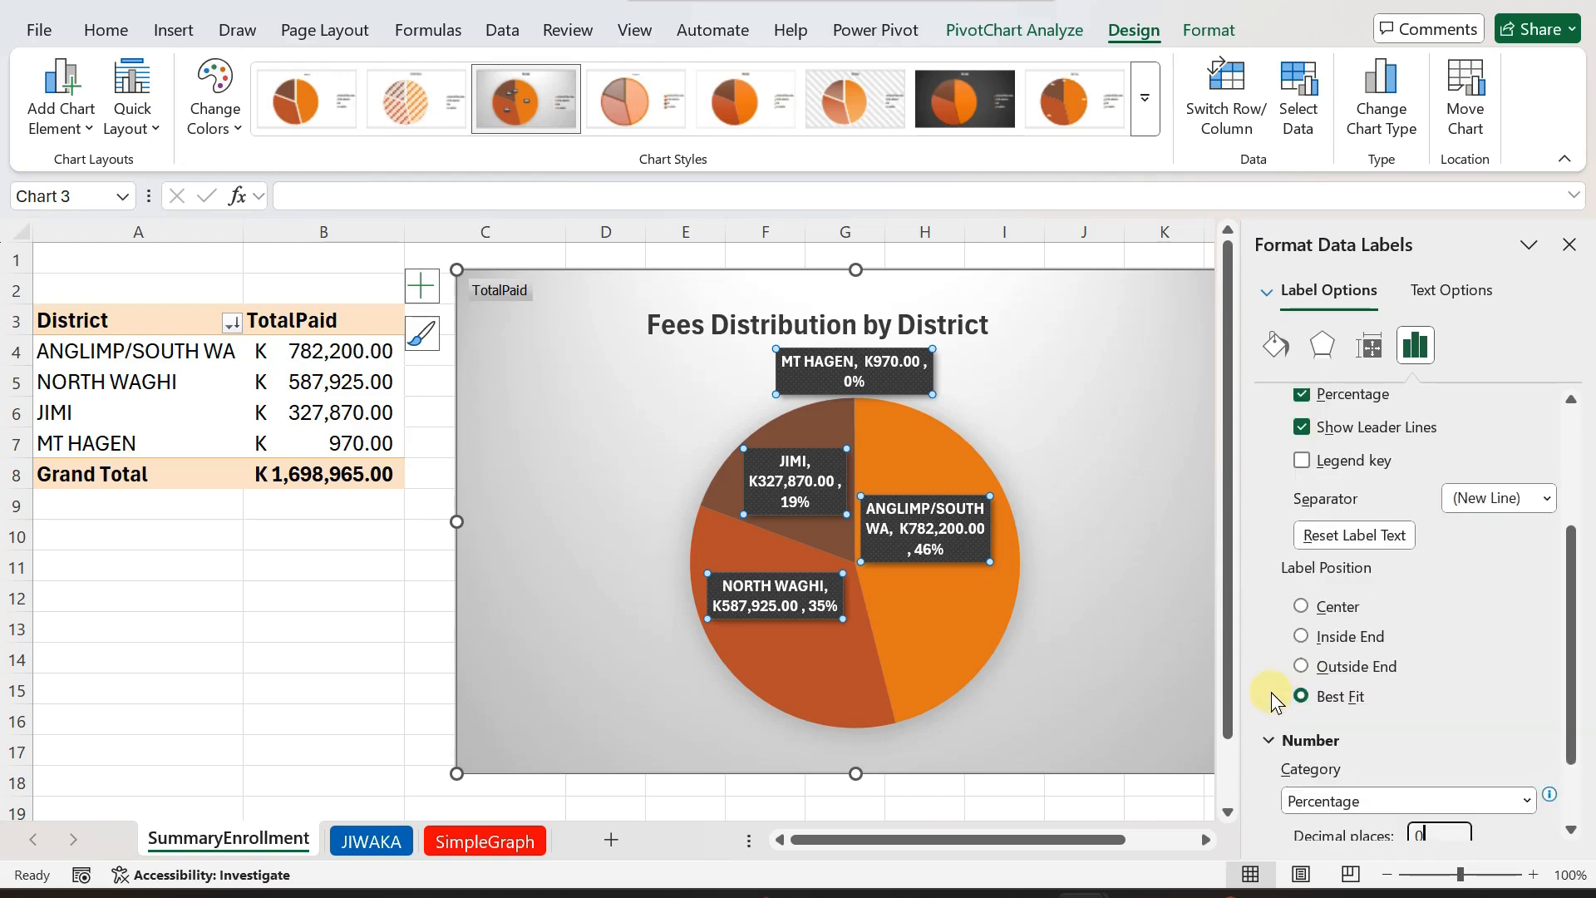
scroll(1268, 544, "up", 3)
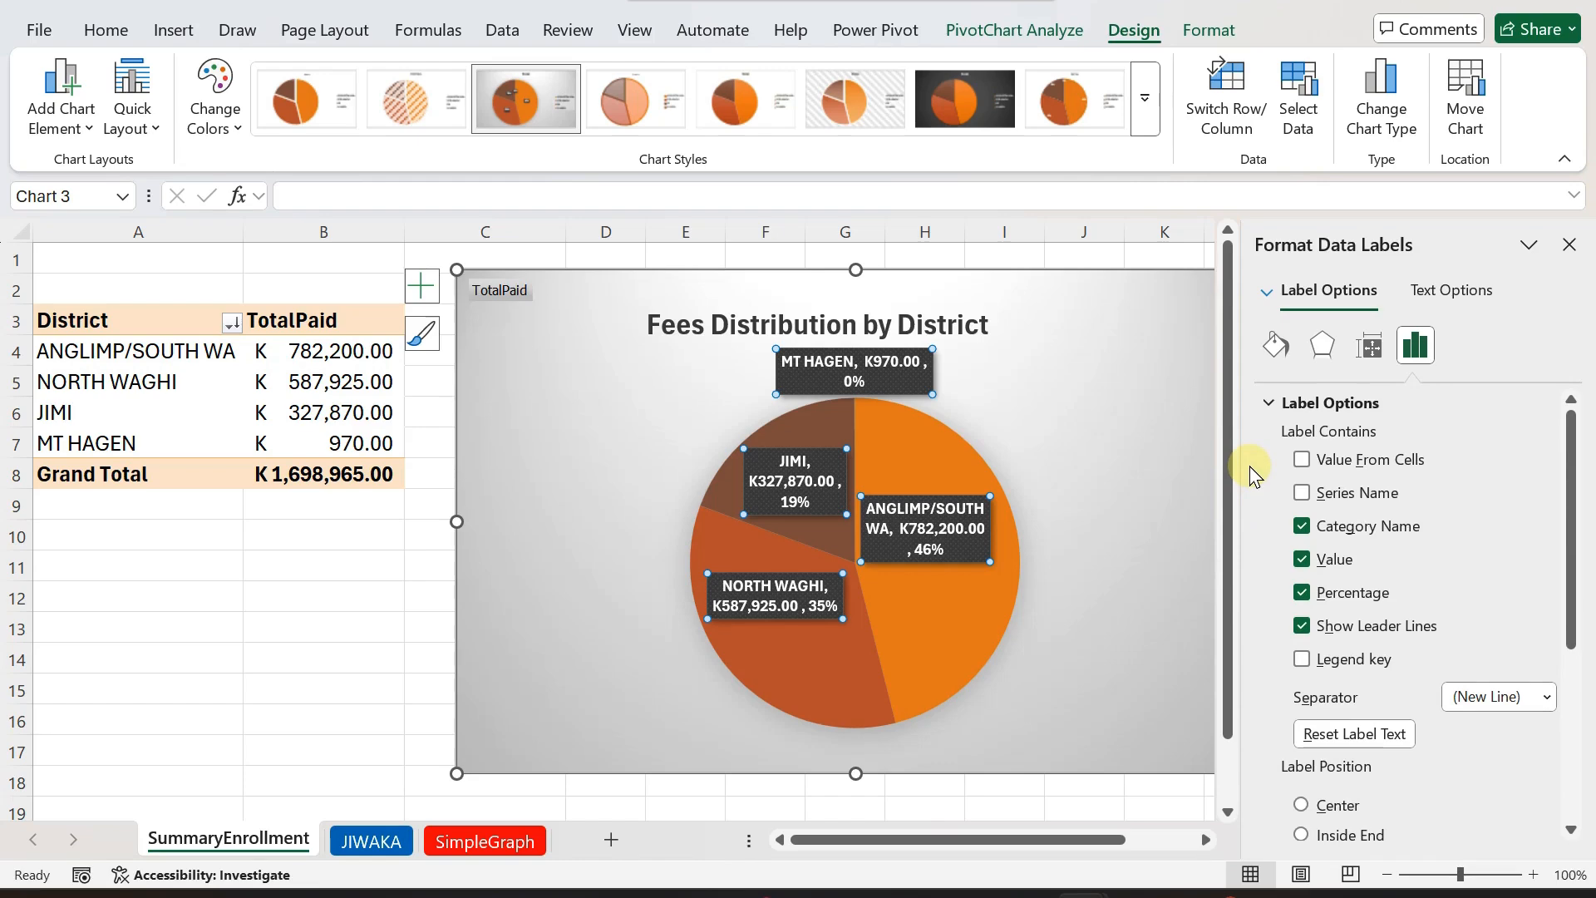
mouse_move(1031, 662)
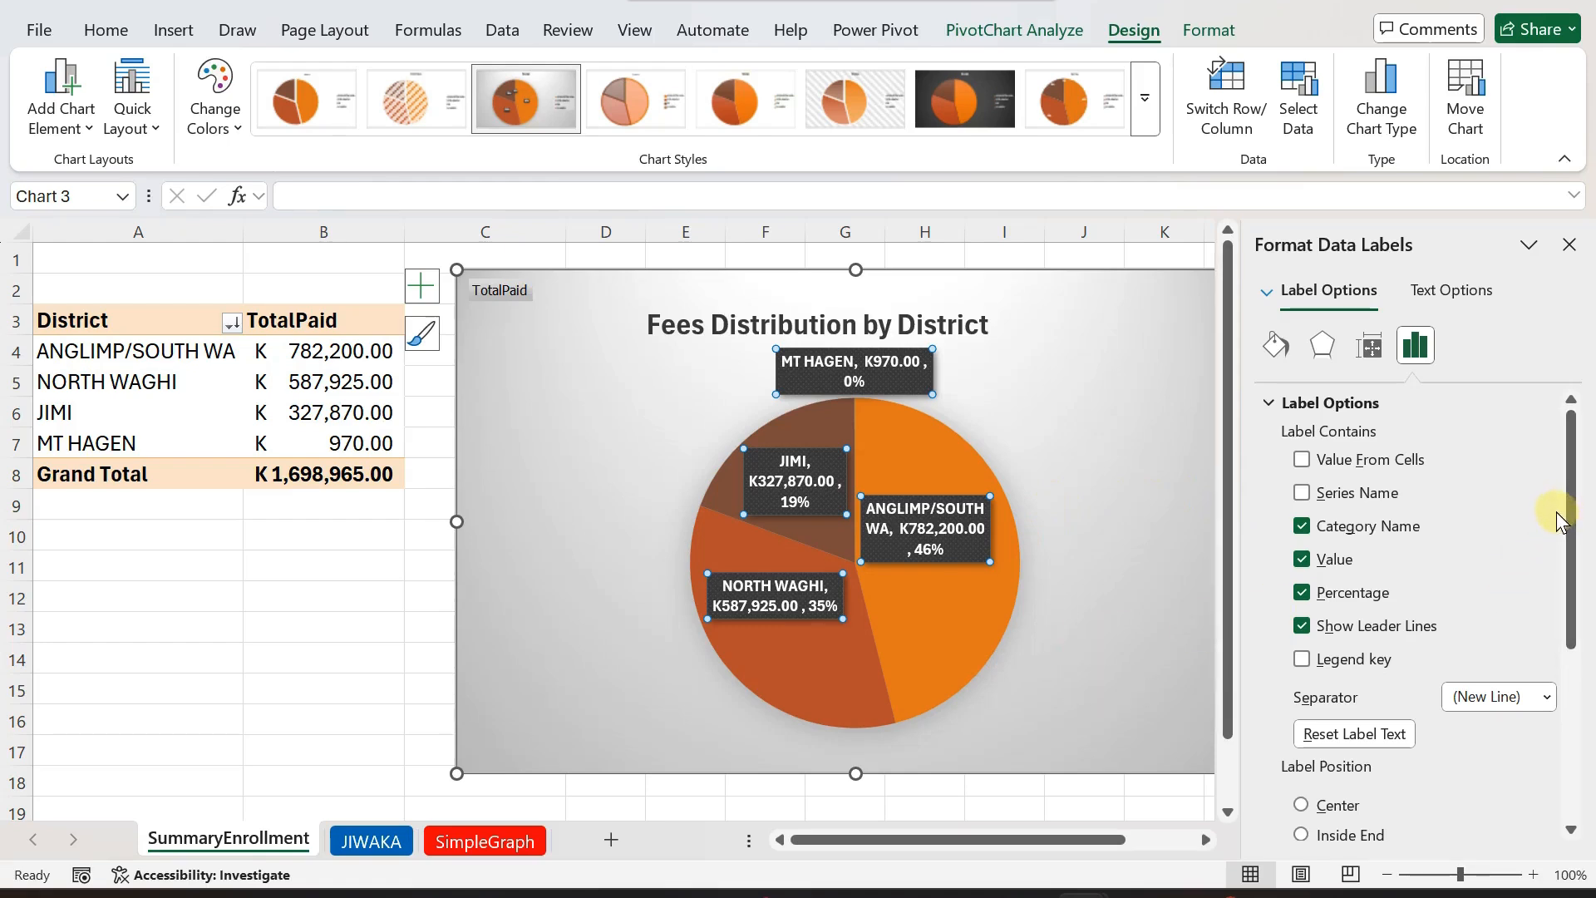
scroll(1560, 521, "down", 3)
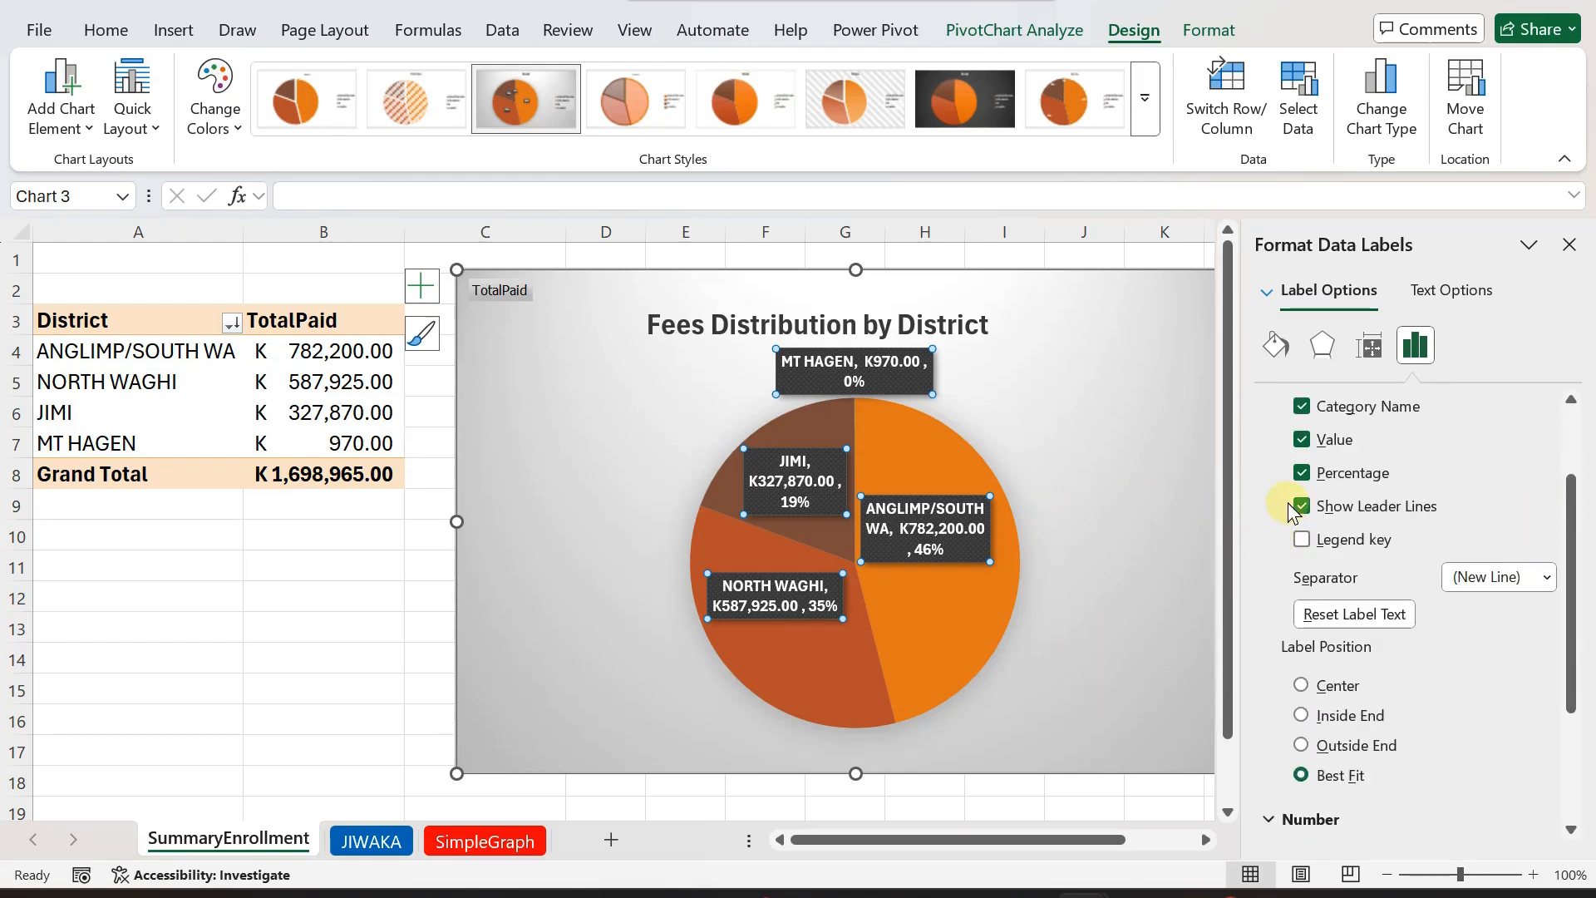
scroll(1293, 511, "up", 2)
left_click(1321, 344)
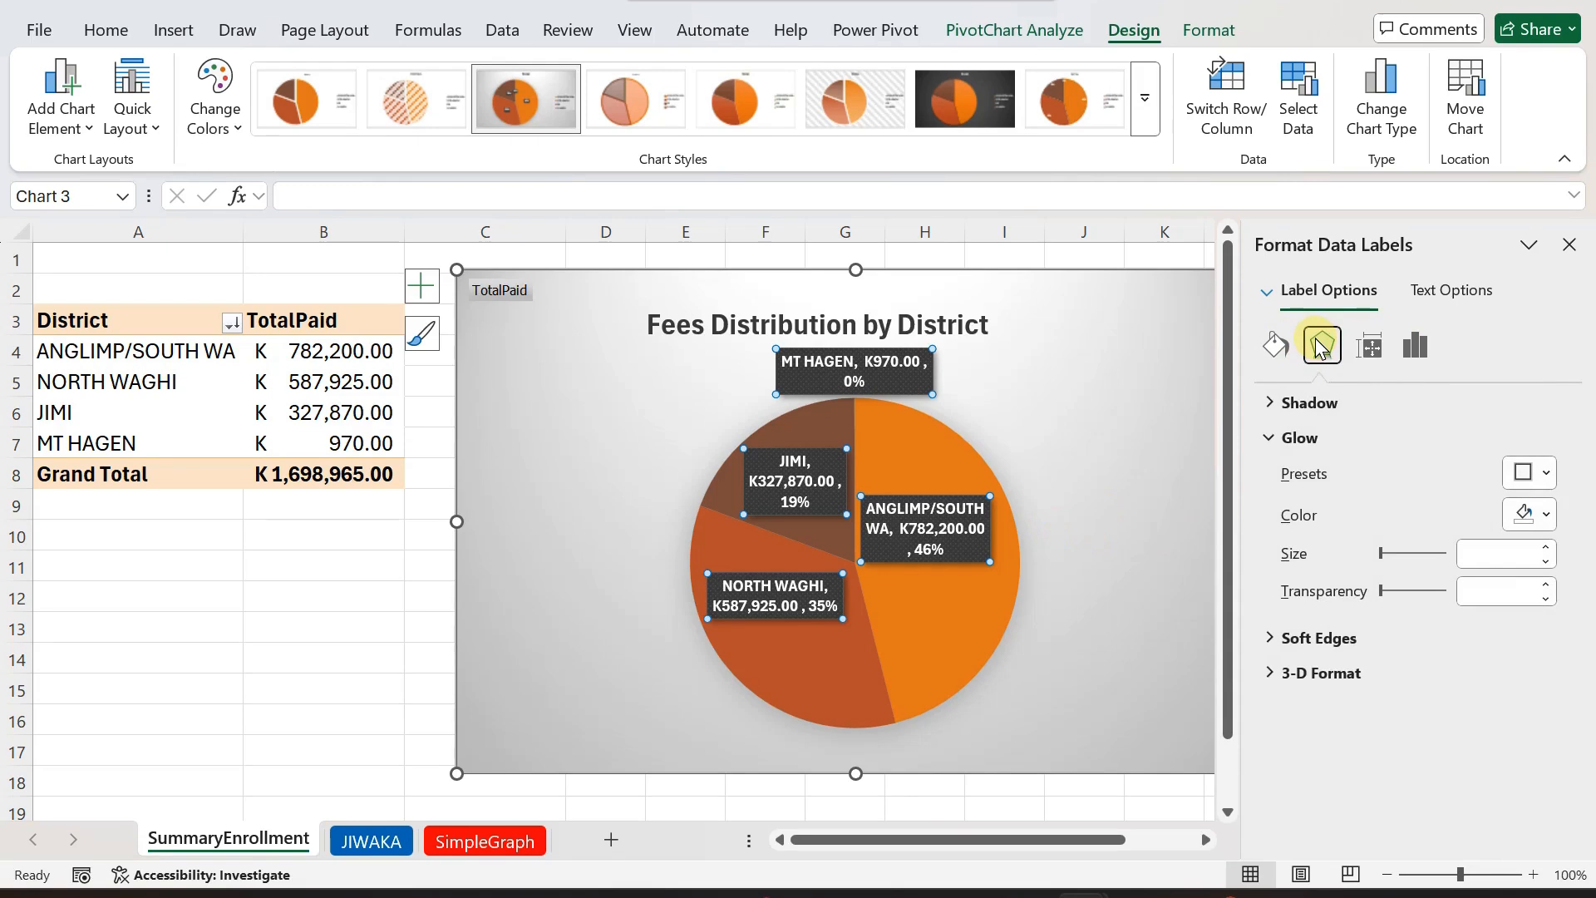
left_click(1544, 515)
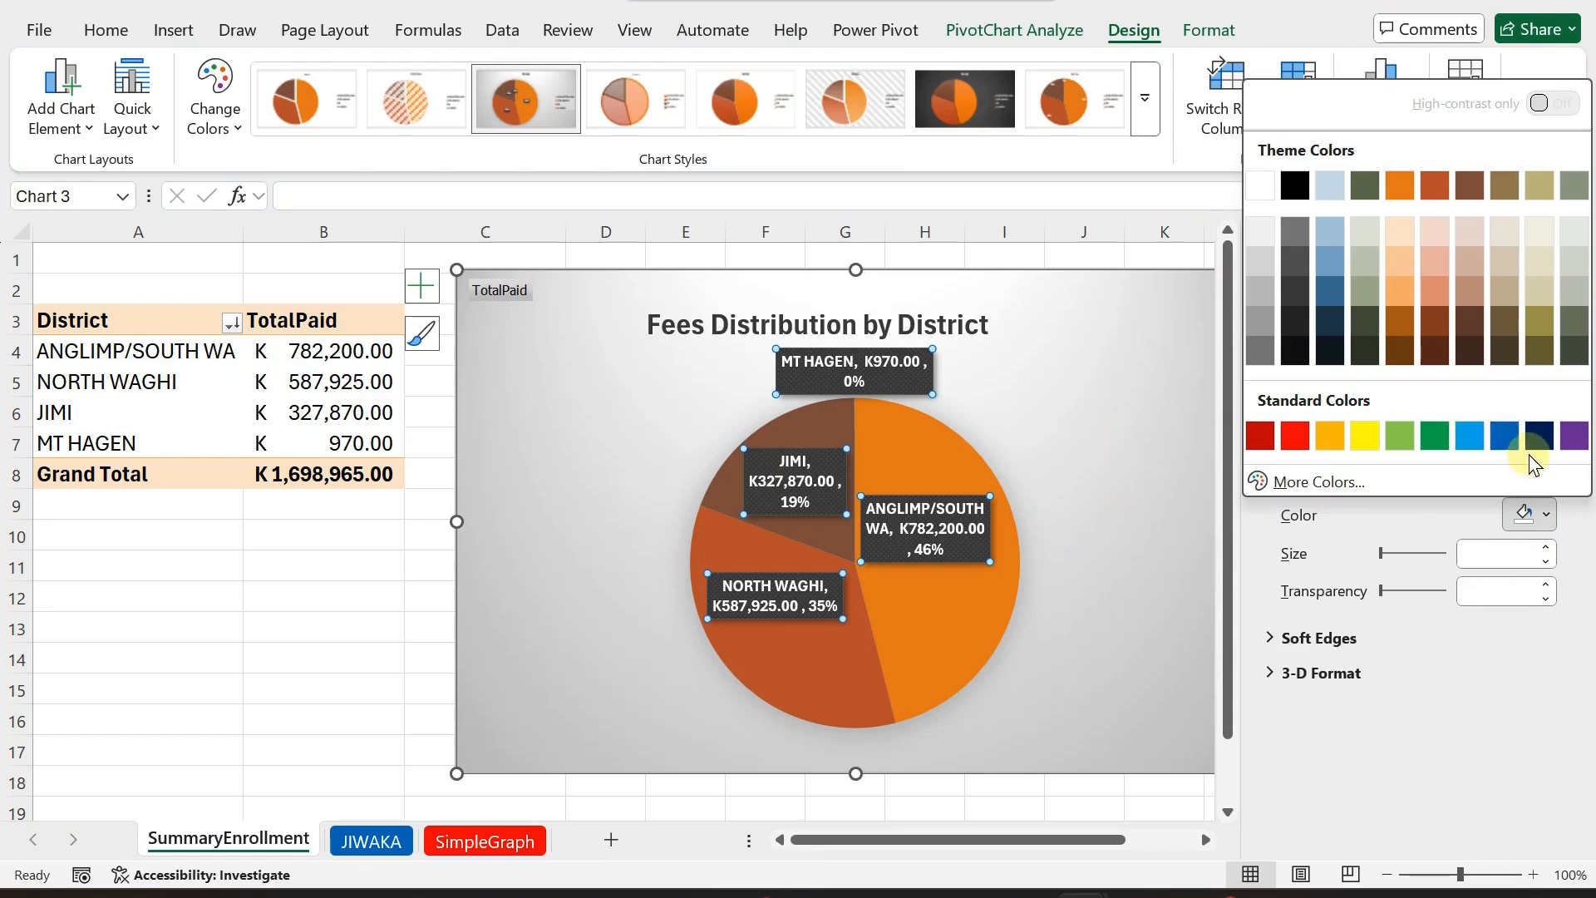
left_click(1496, 433)
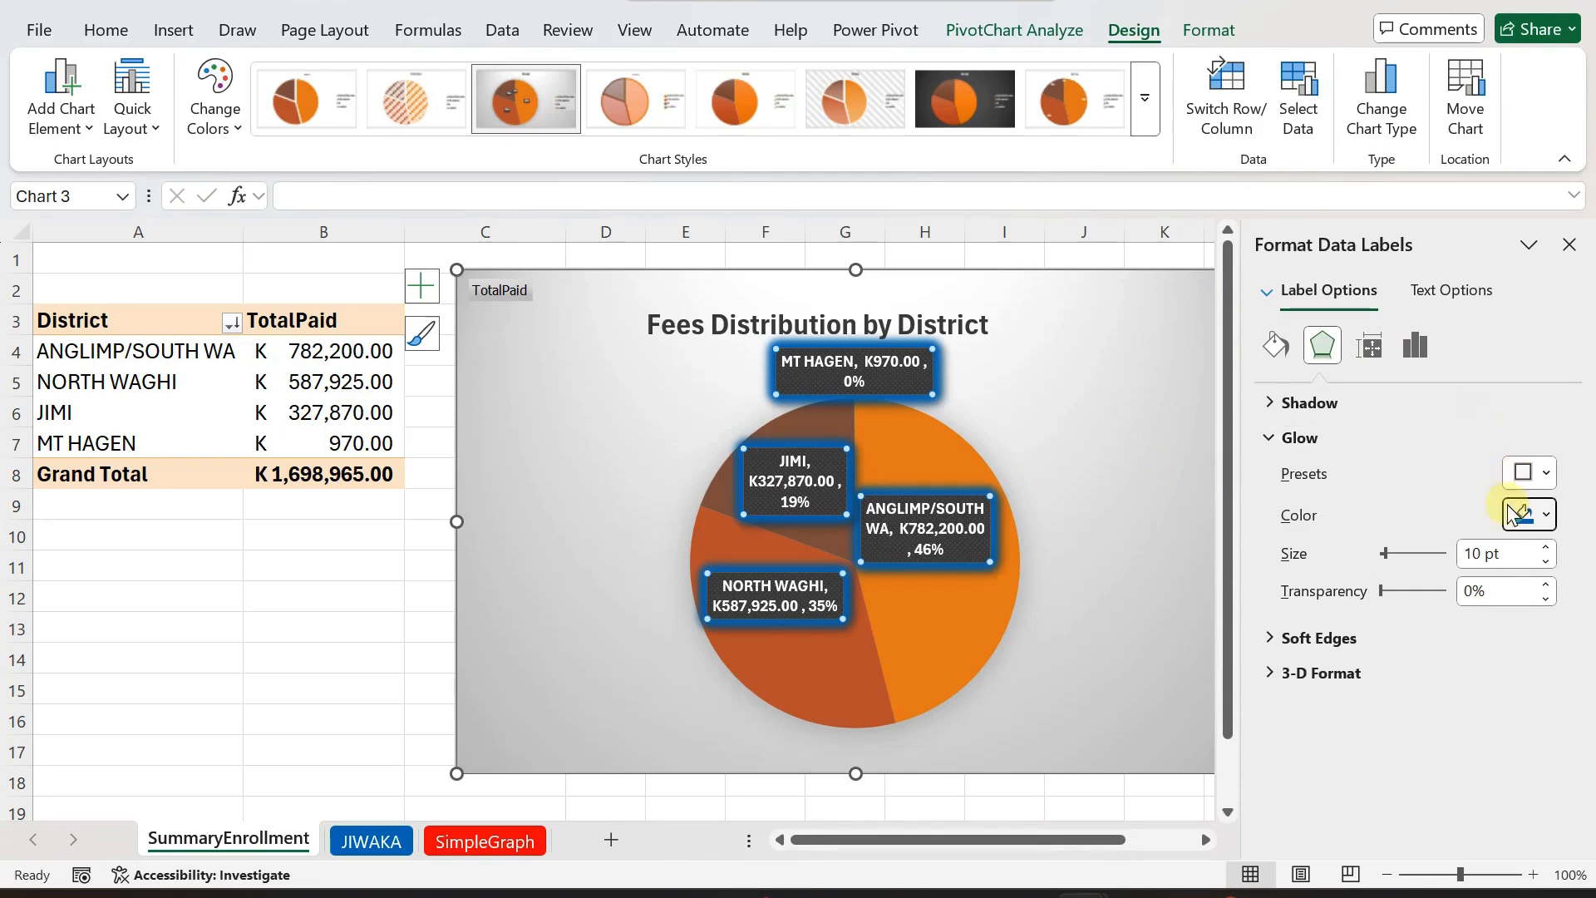
left_click(1038, 503)
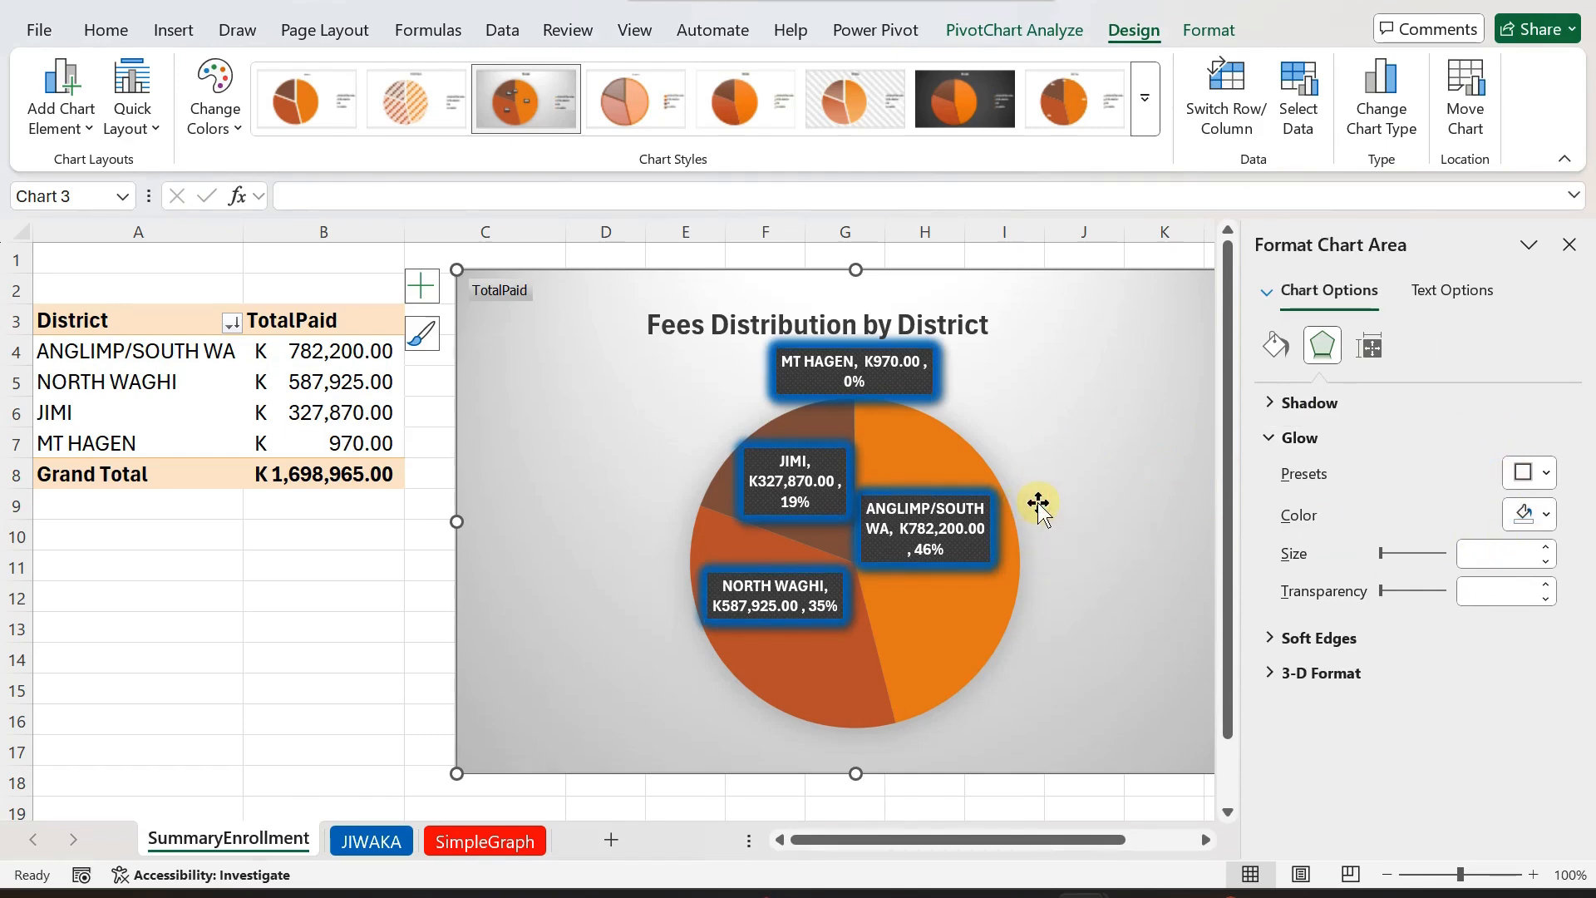
- Pull the ANGLIMP/SOUTH WA slice out of the pie with a point explosion of 6%
left_click(976, 646)
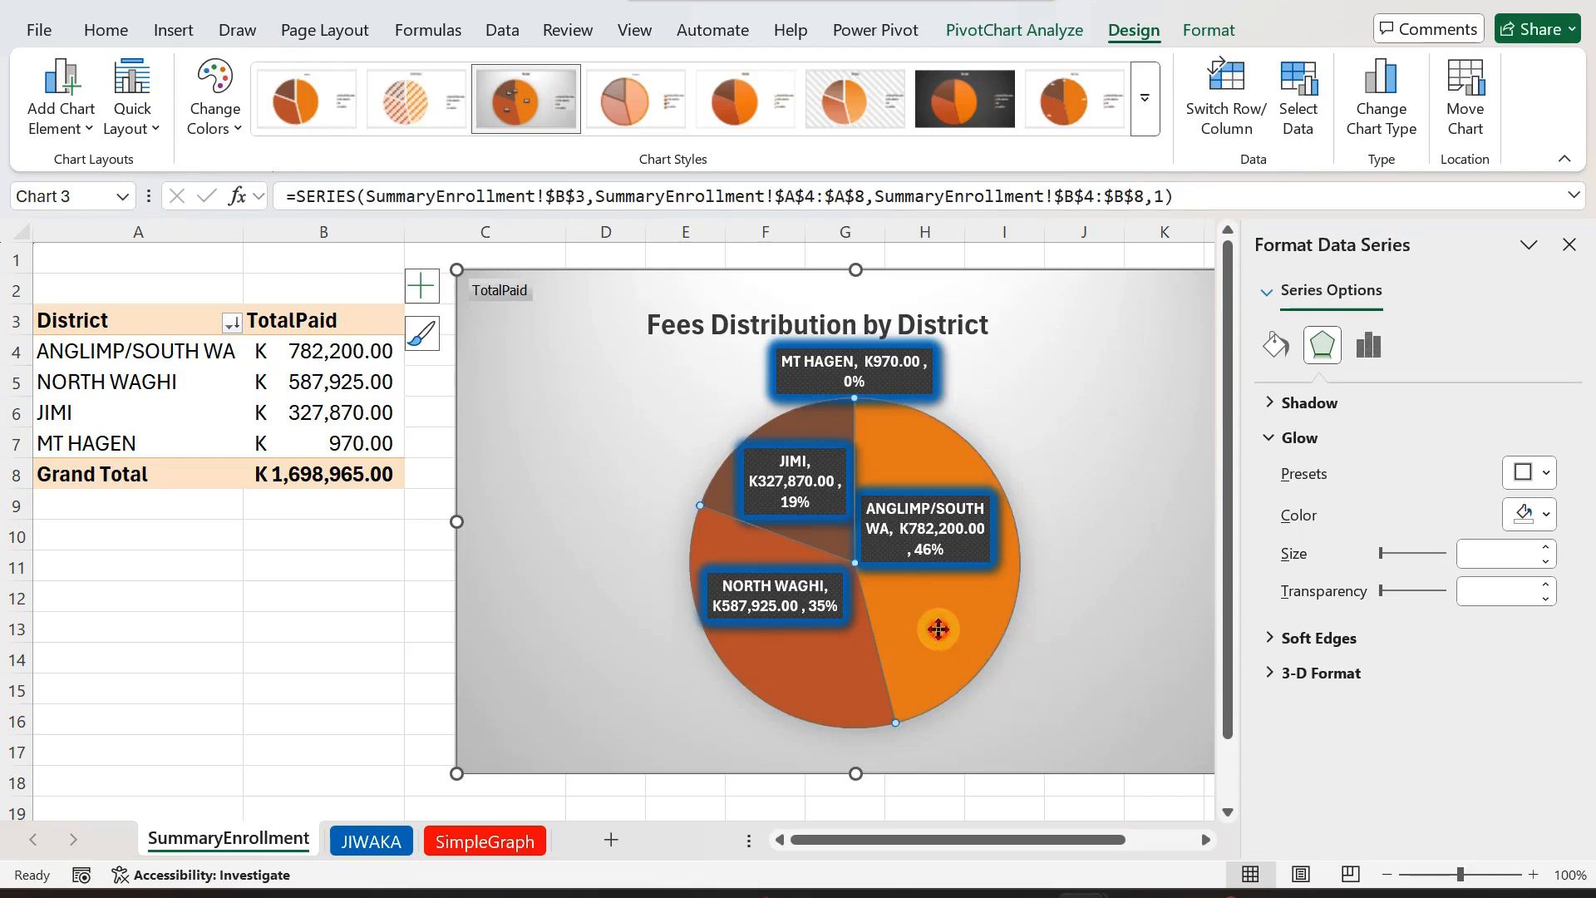
left_click(939, 629)
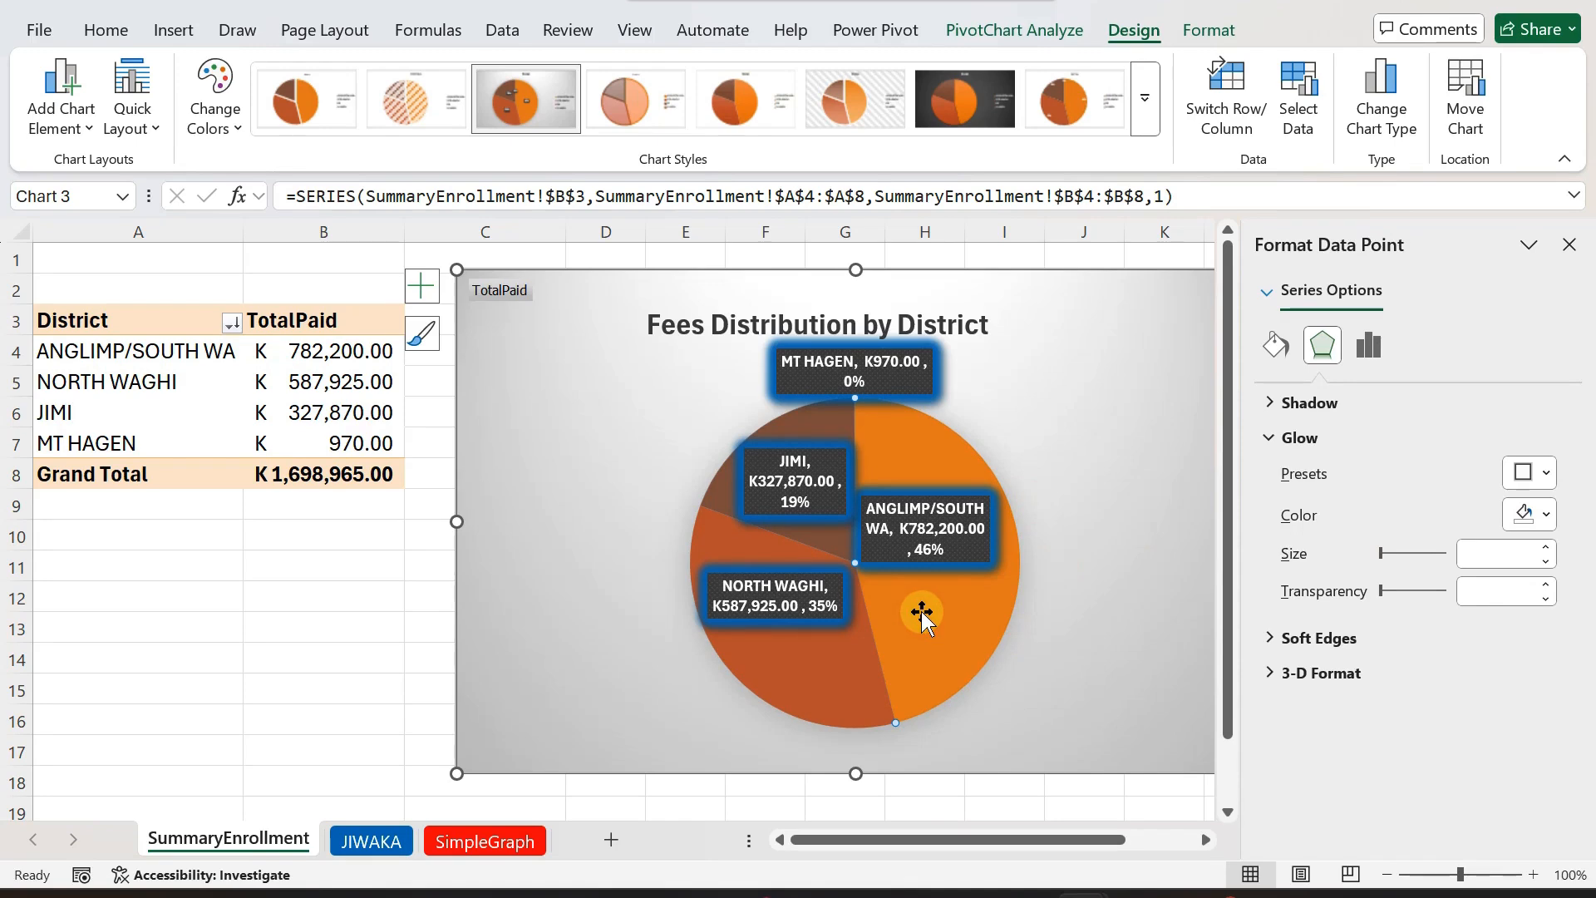
left_click(1369, 344)
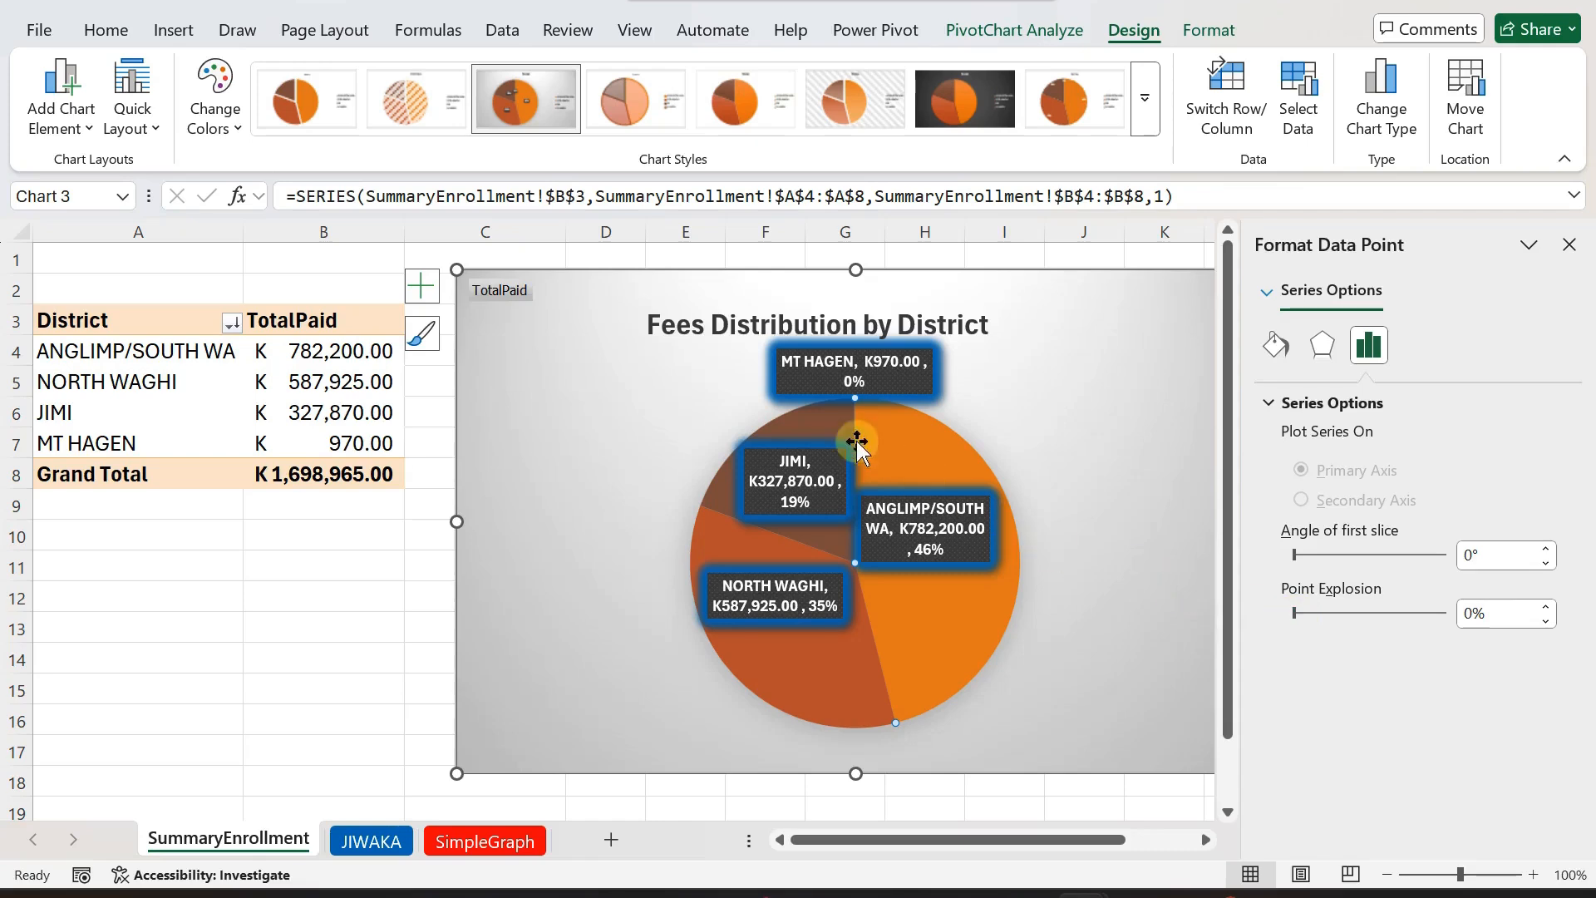
left_click(1550, 607)
left_click(1550, 607)
left_click(1549, 606)
left_click(1550, 607)
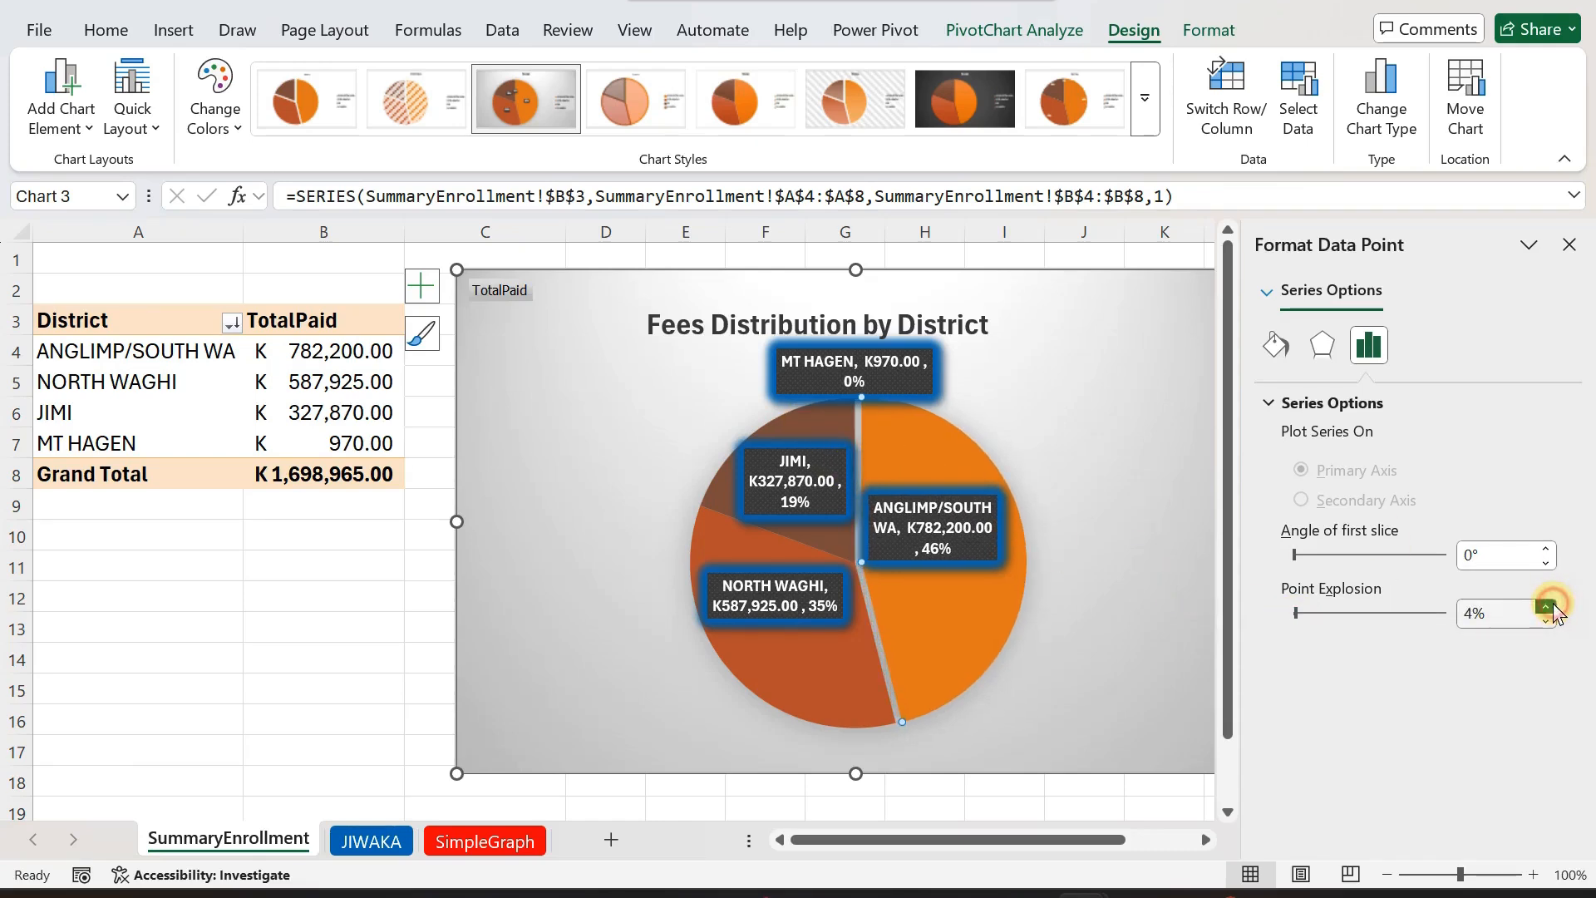
left_click(1549, 607)
left_click(1550, 607)
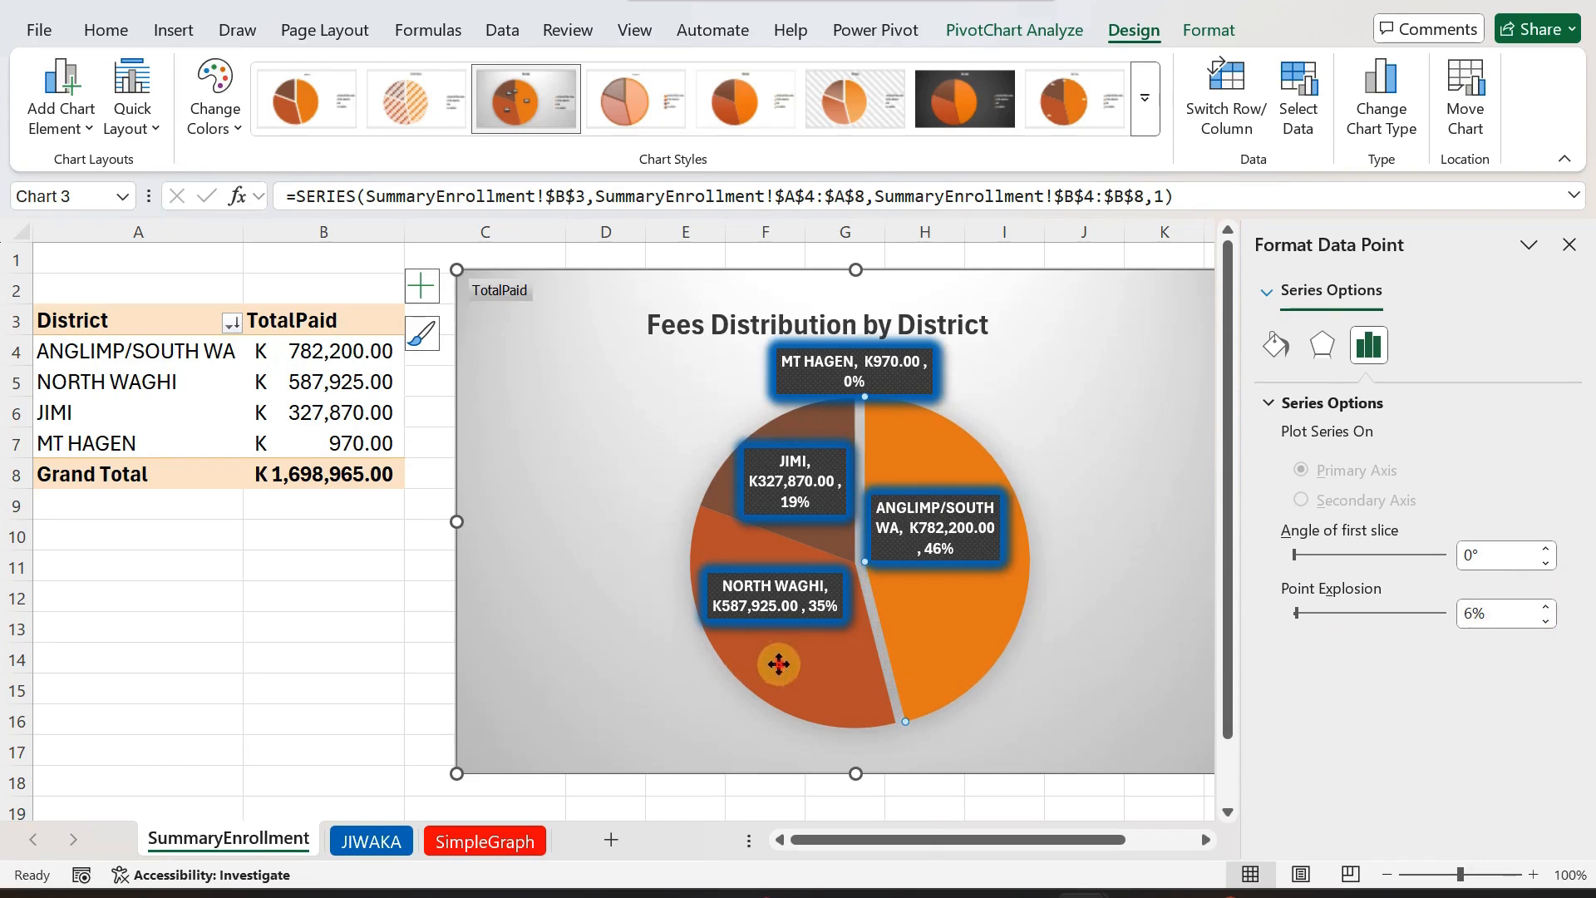
- Separate the NORTH WAGHI slice from the pie with a point explosion of 6%
left_click(1547, 607)
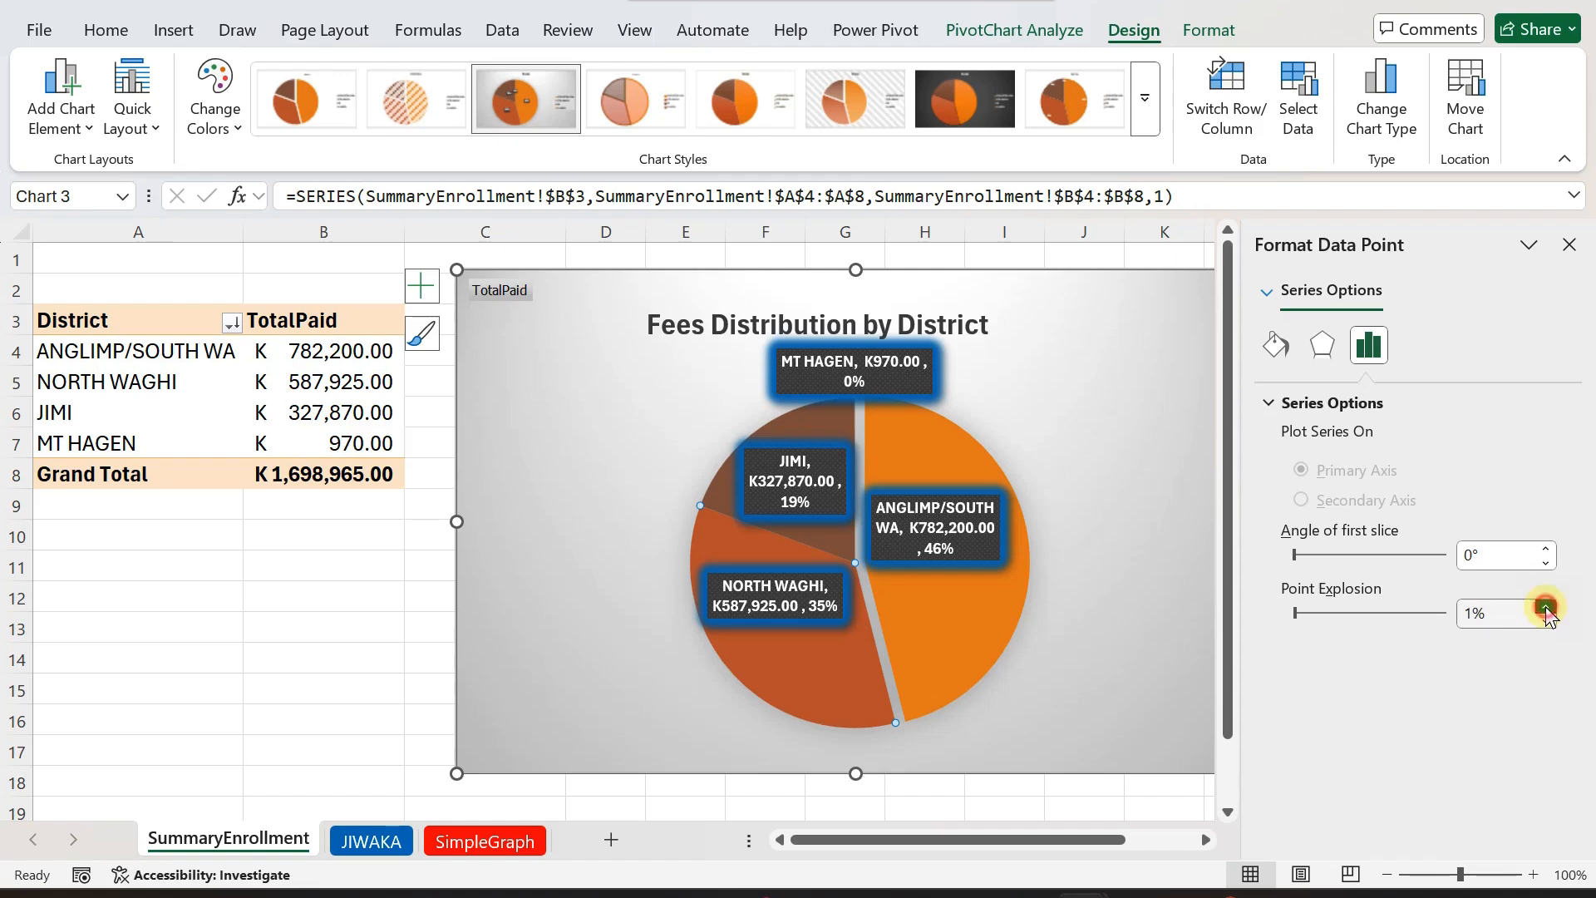
left_click(1547, 607)
left_click(1546, 606)
left_click(1547, 607)
left_click(1546, 607)
left_click(1547, 607)
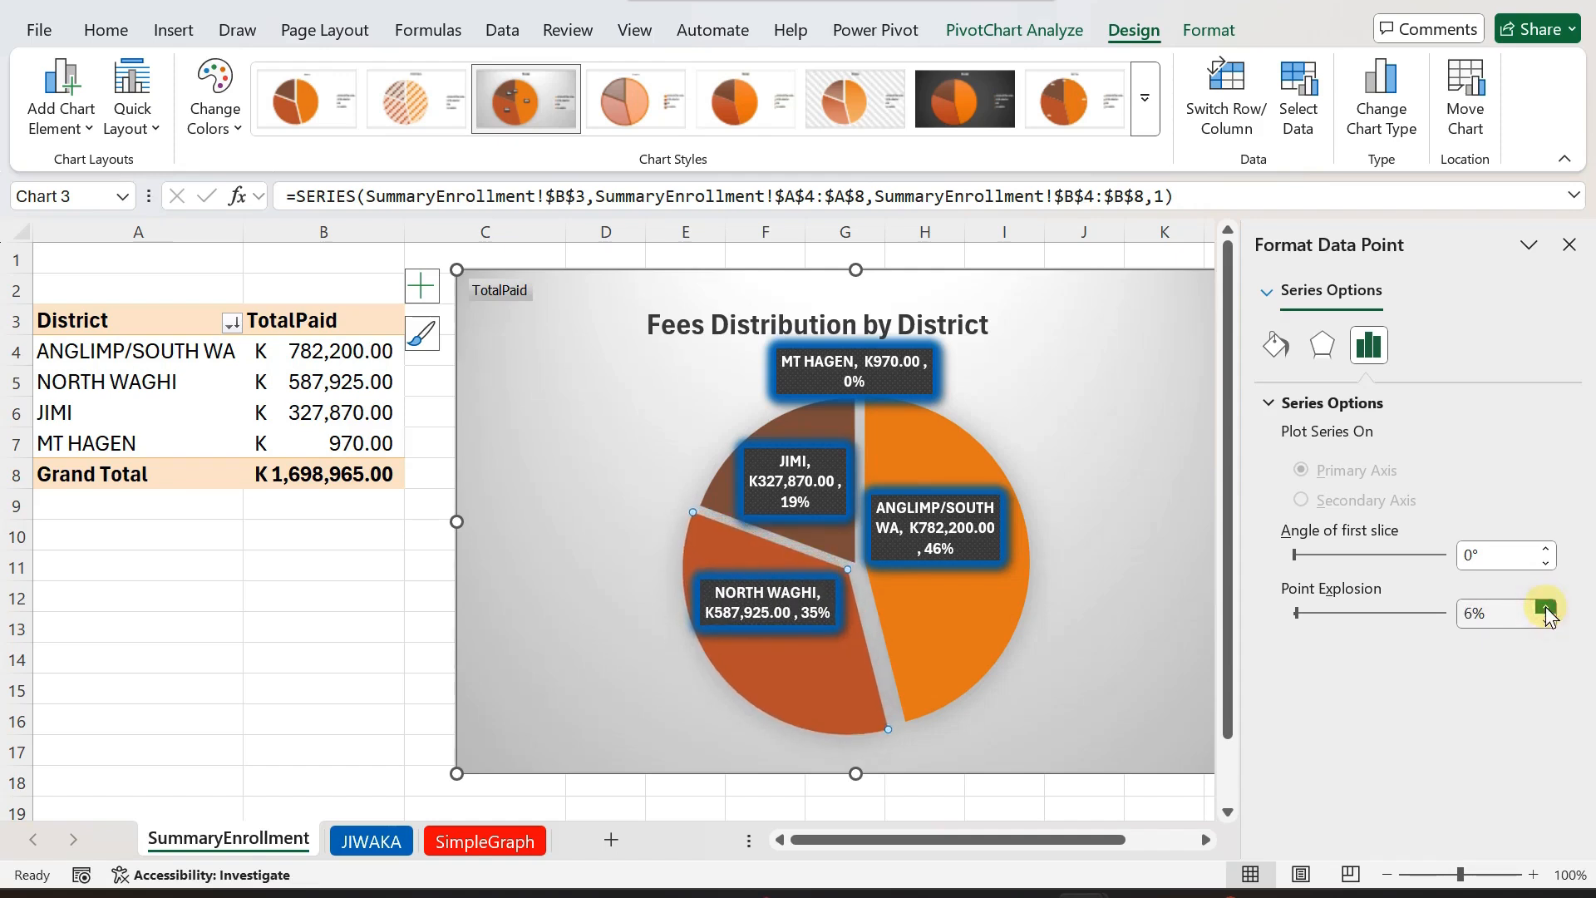
- Select the JIMI slice alone and set its point explosion to 4%
left_click(808, 421)
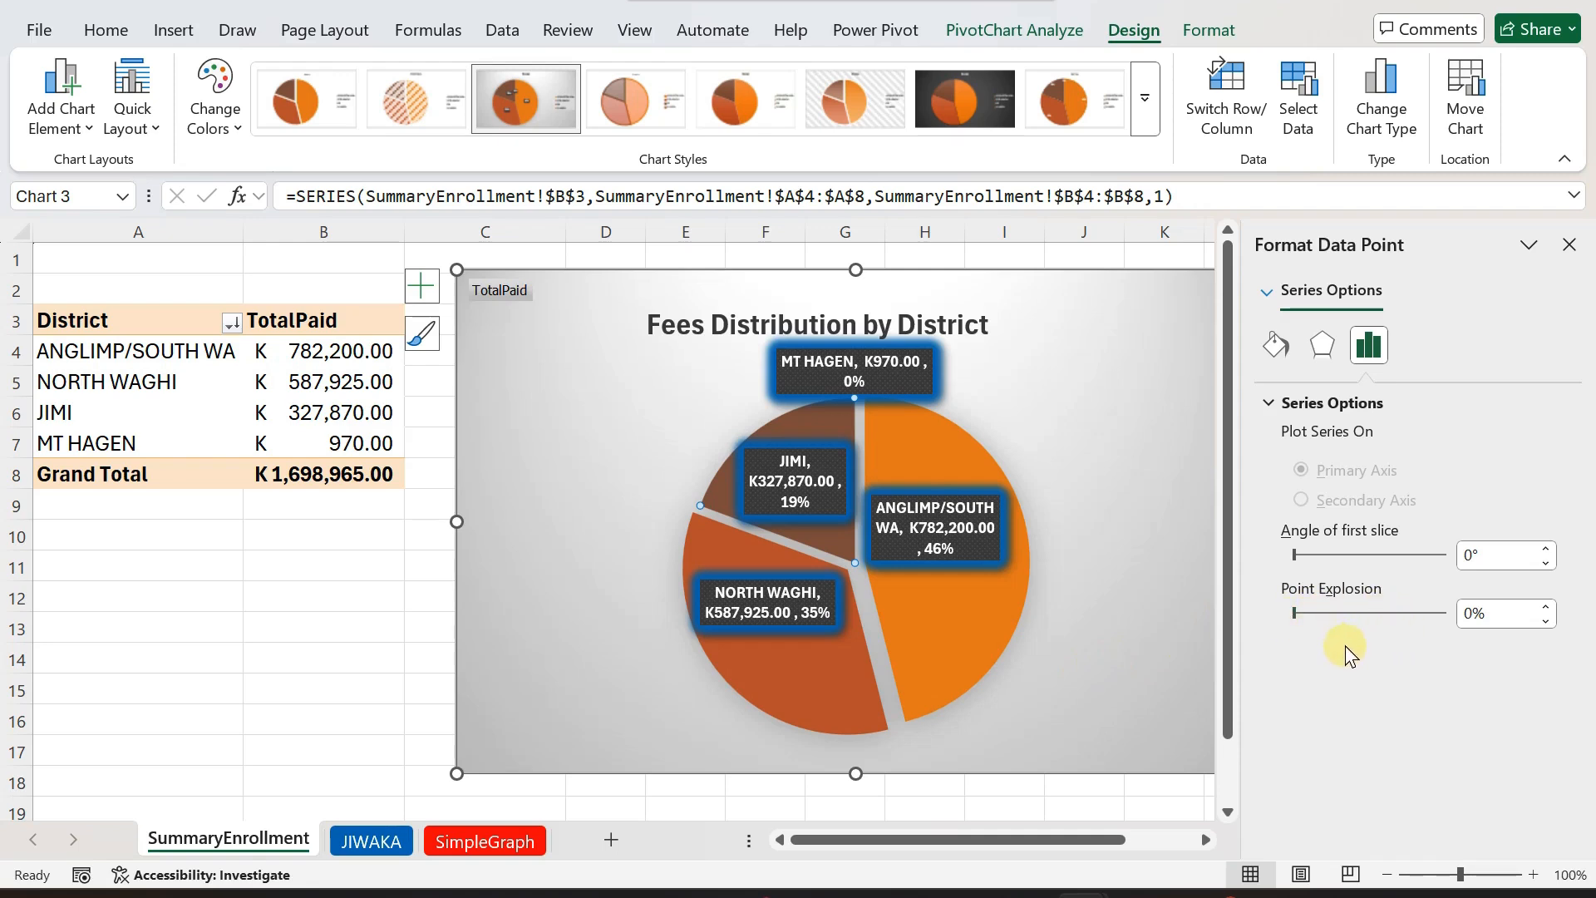
left_click_drag(932, 646, 933, 647)
left_click(724, 508)
left_click(1545, 607)
left_click(1545, 608)
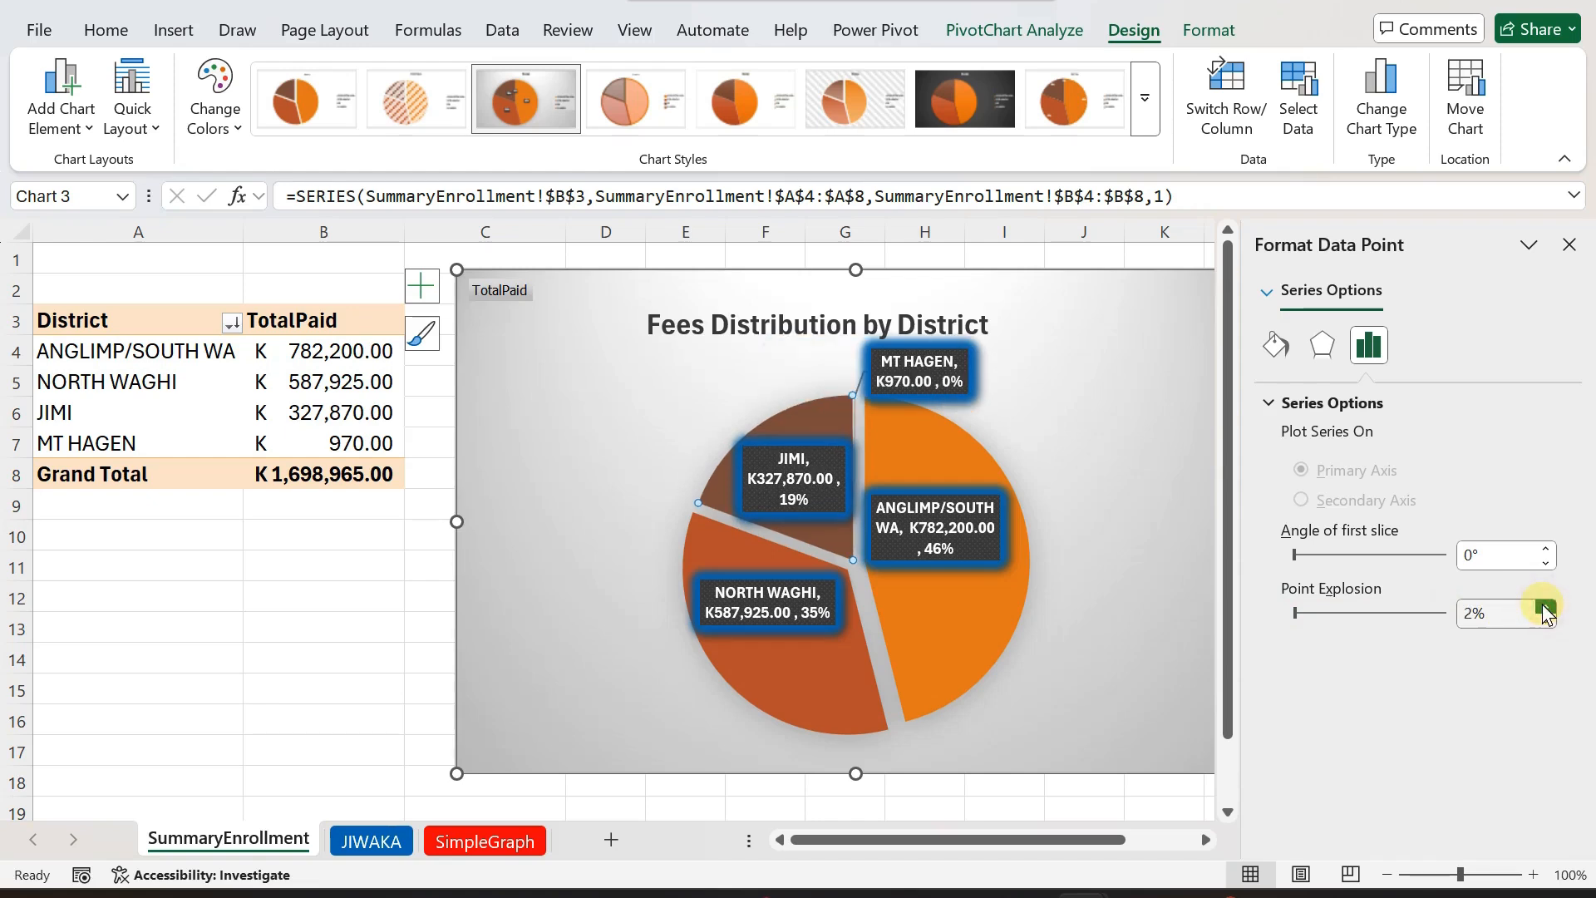
left_click(1545, 607)
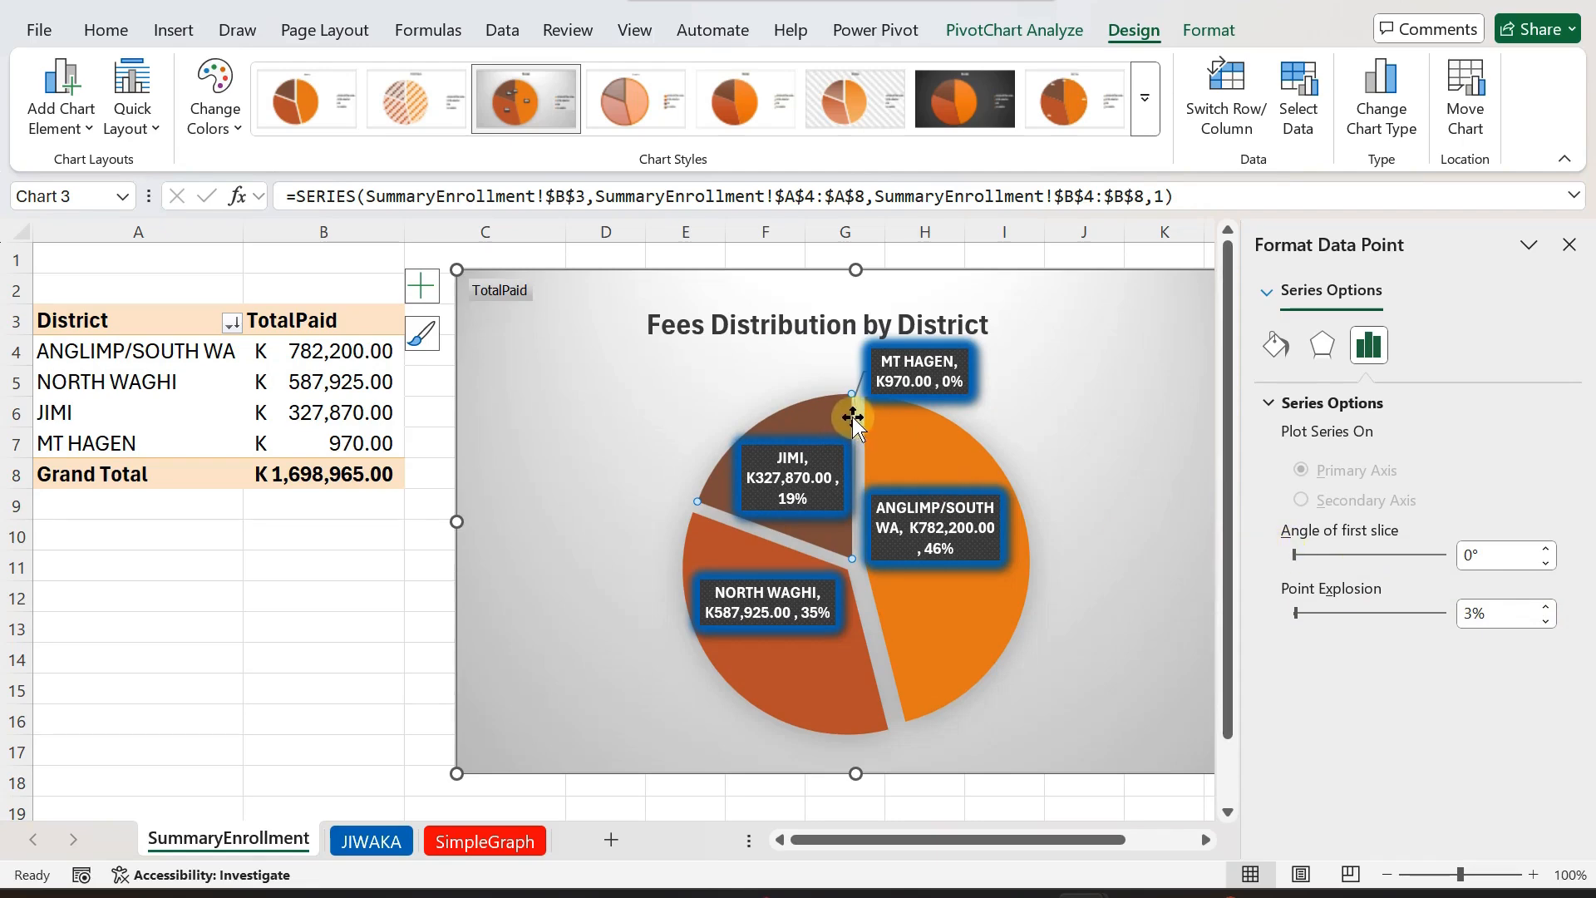
left_click(1546, 607)
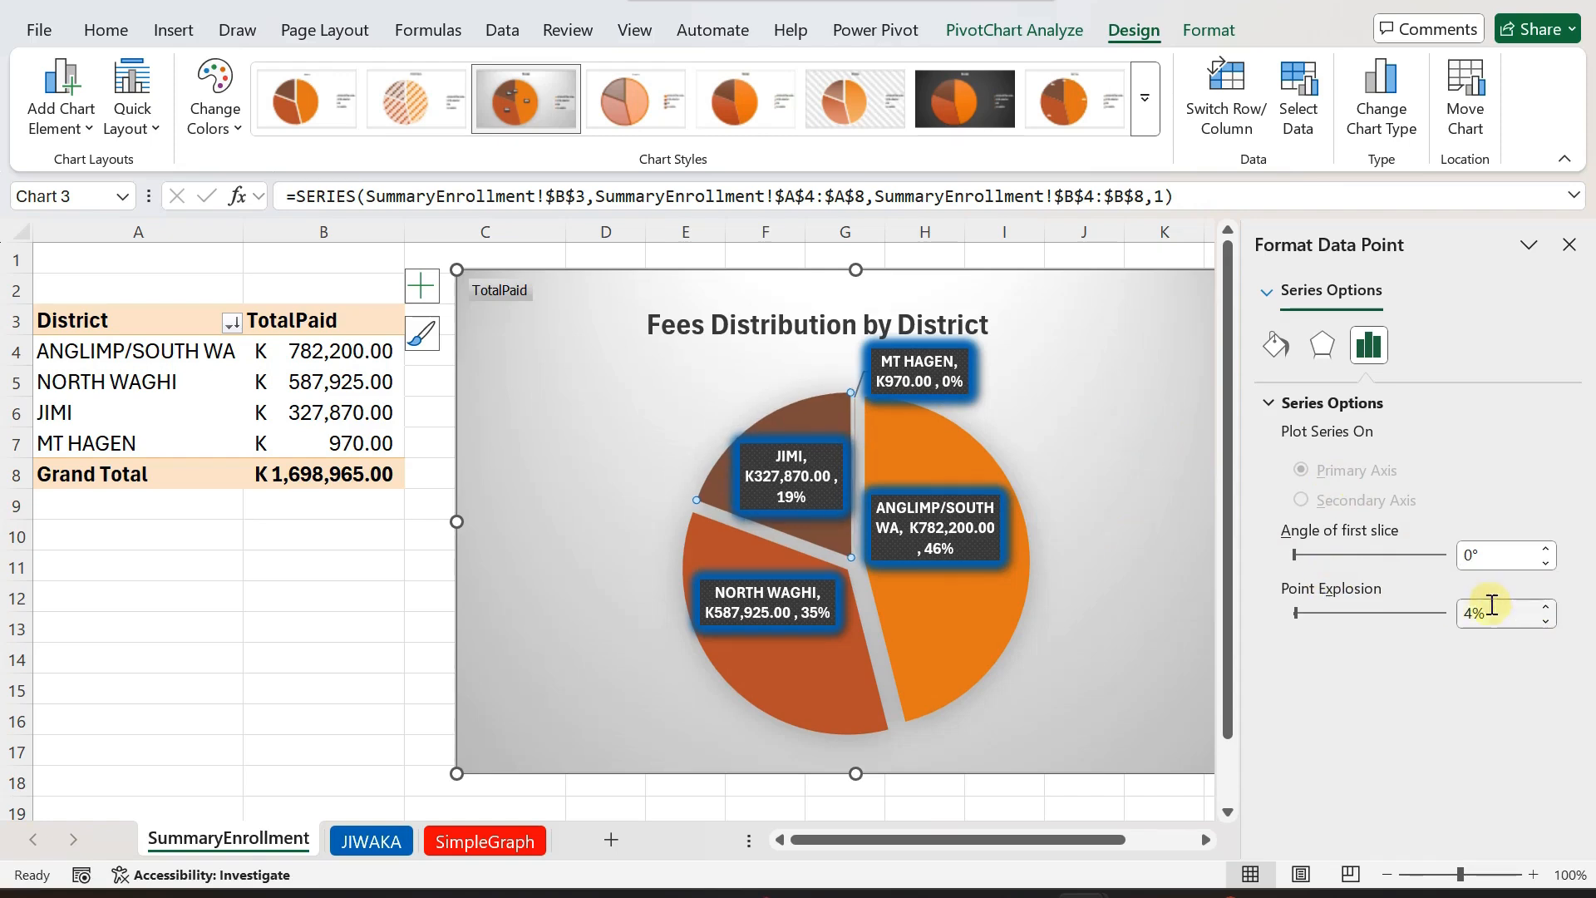
- Rotate the pie by setting the angle of the first slice to 40°
left_click(1299, 549)
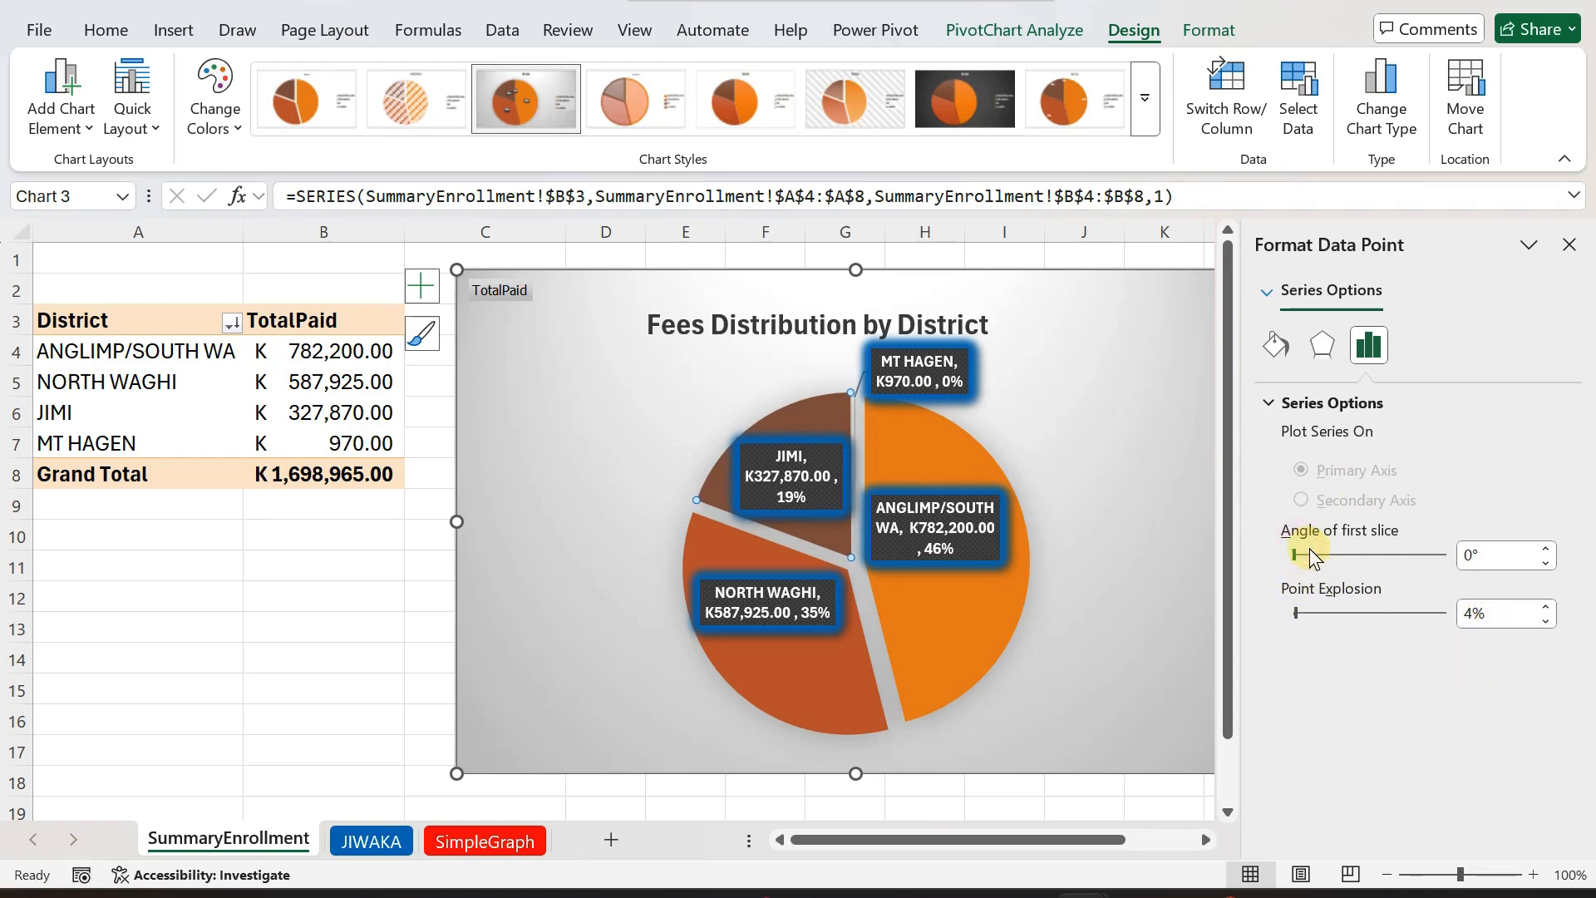
left_click_drag(1329, 555, 1339, 559)
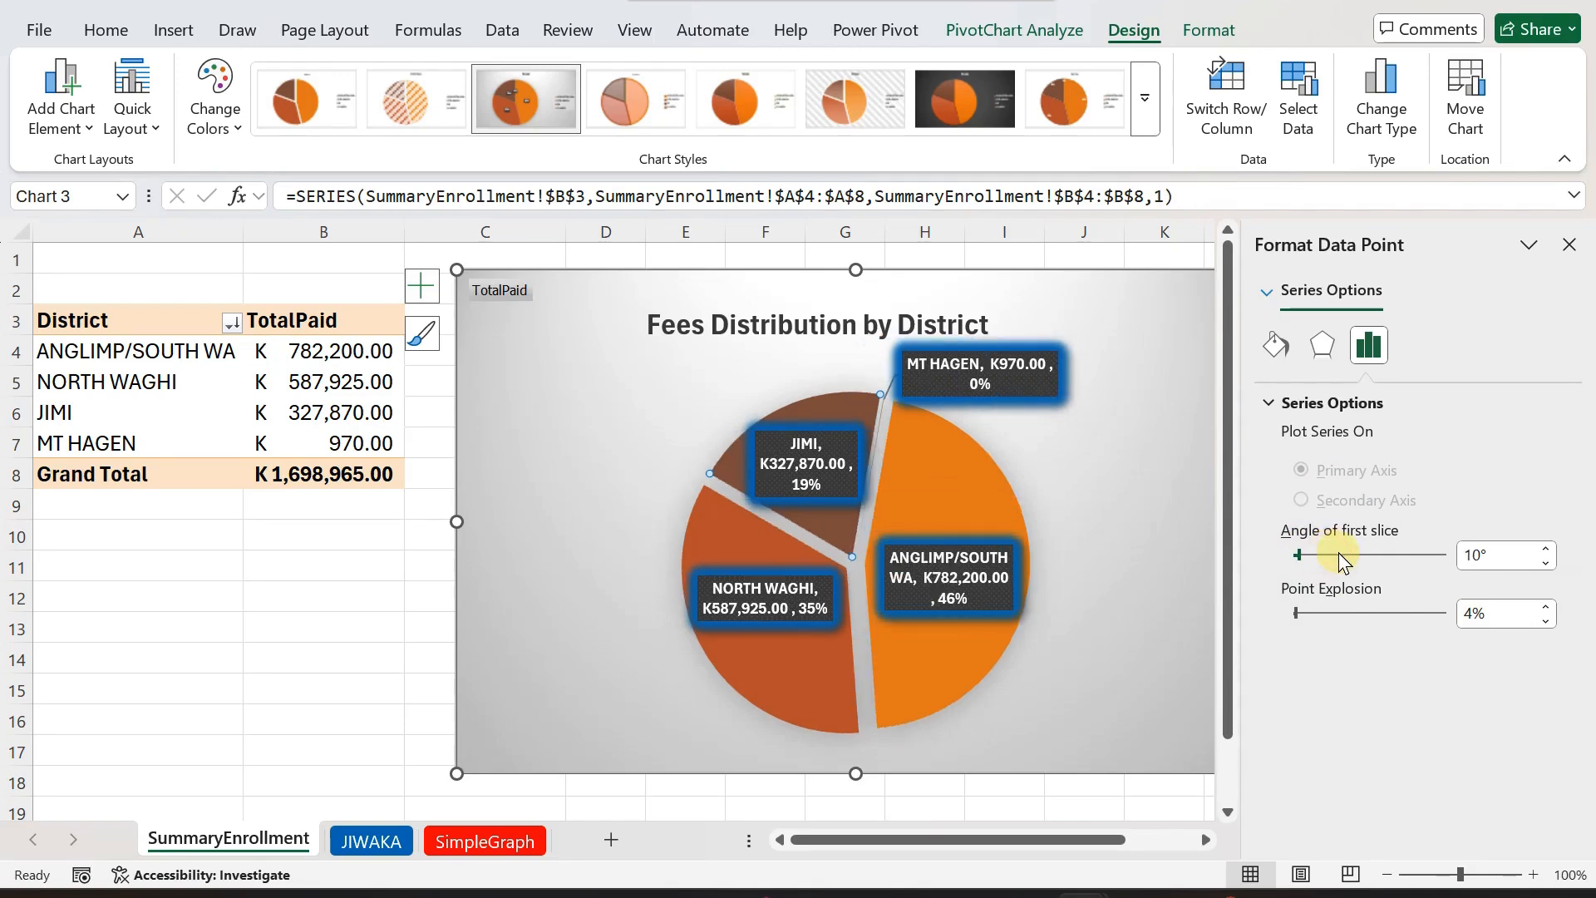
left_click(1341, 557)
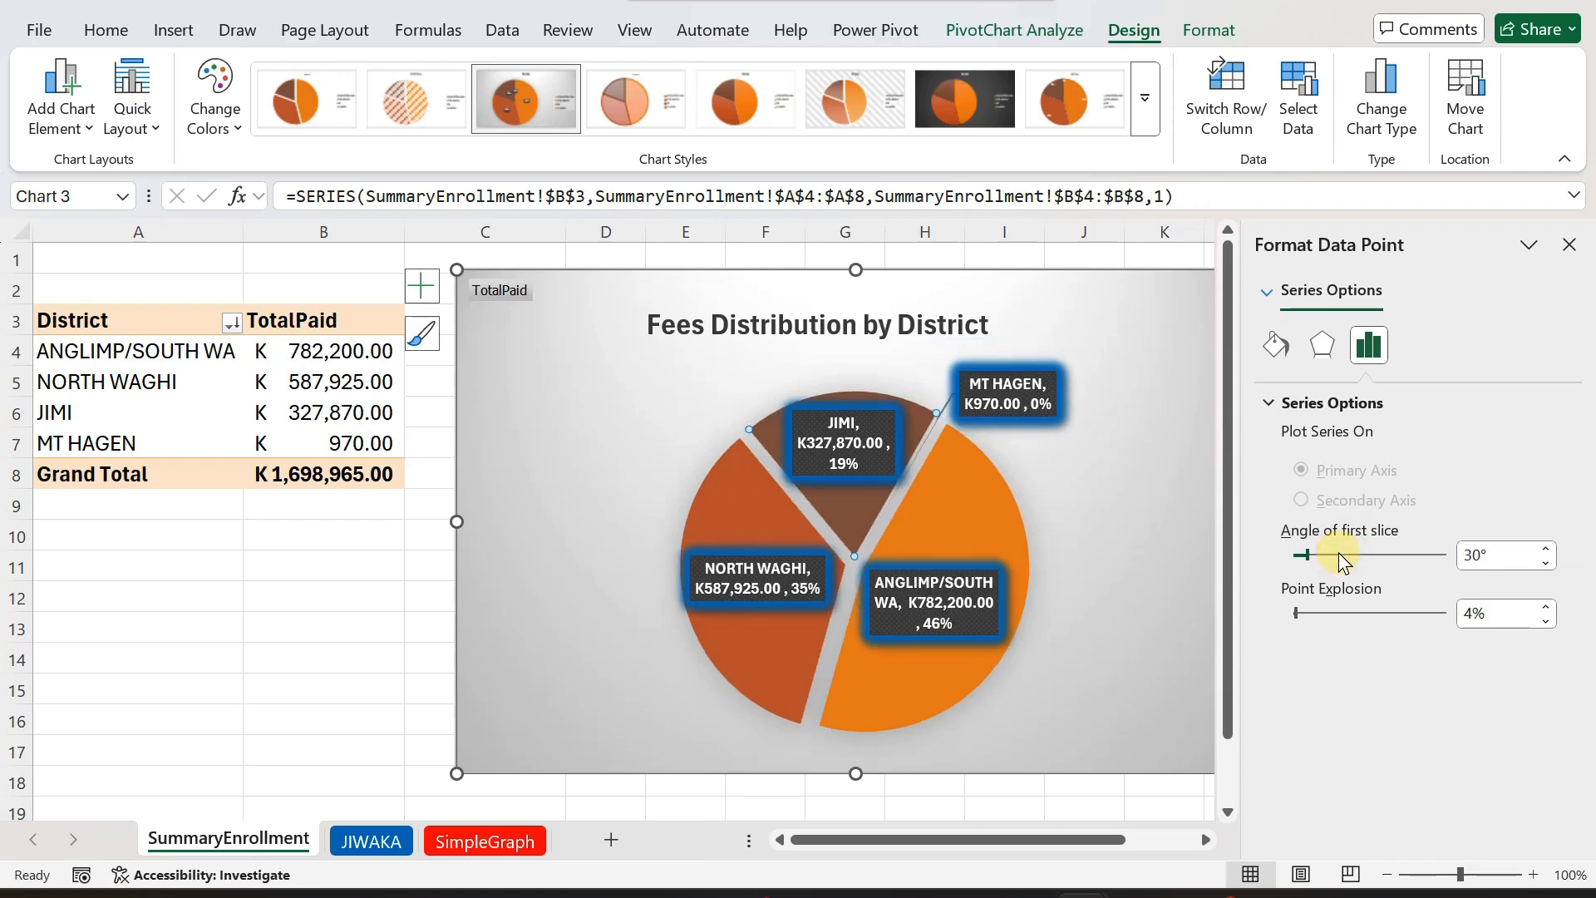
left_click(1340, 557)
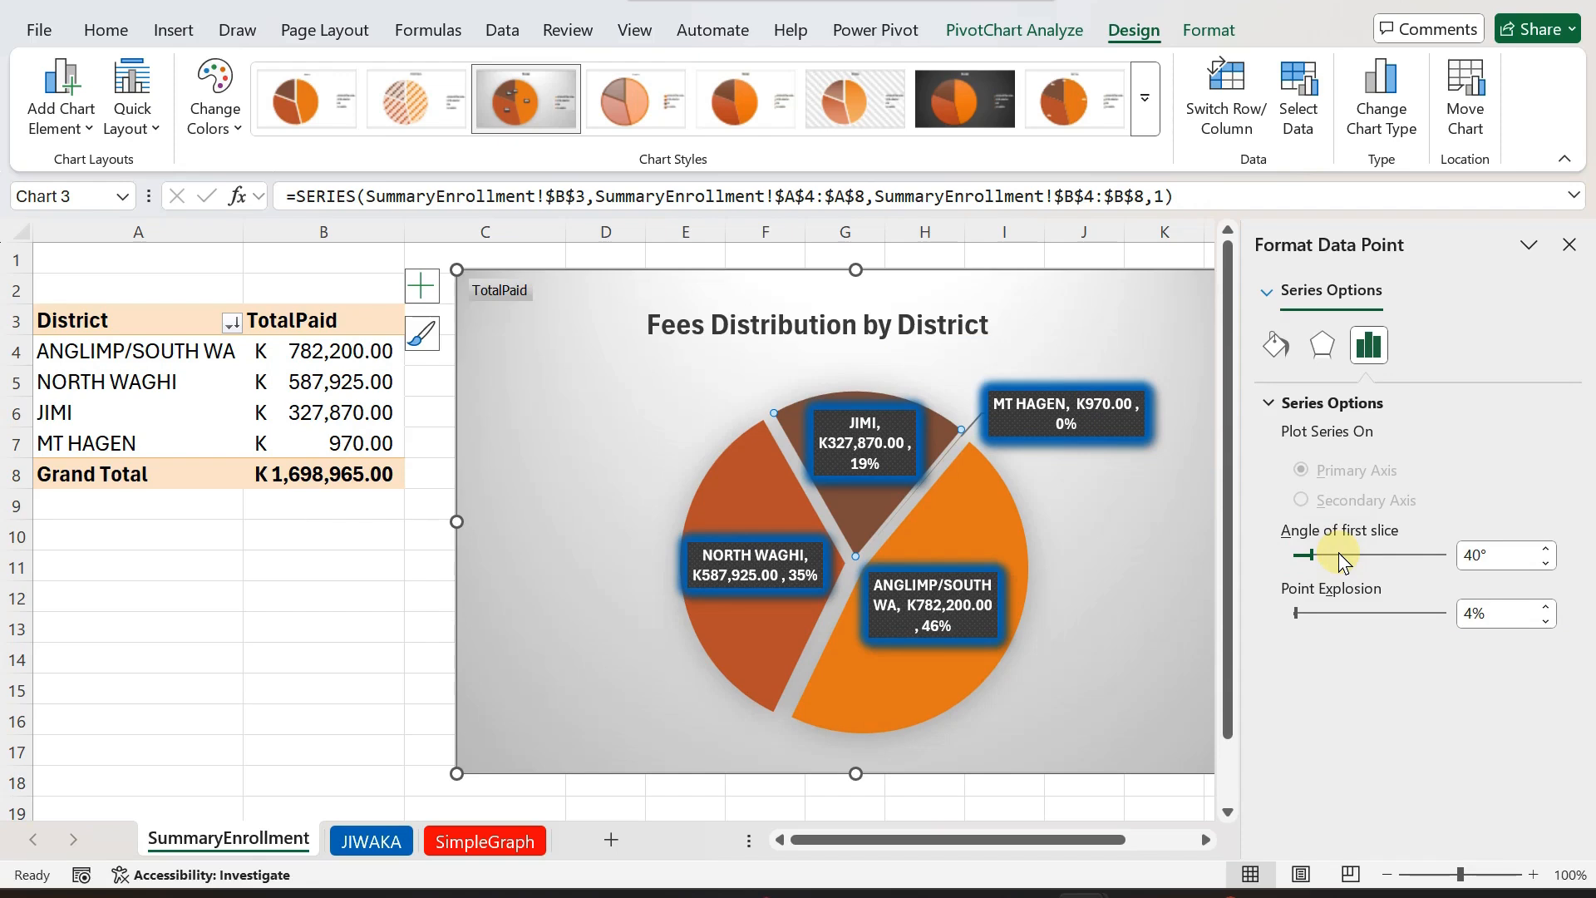
- Give the JIMI slice a 3-D top bevel 6 pt wide and 6 pt high, using the preset right after Soft Round
left_click(1316, 353)
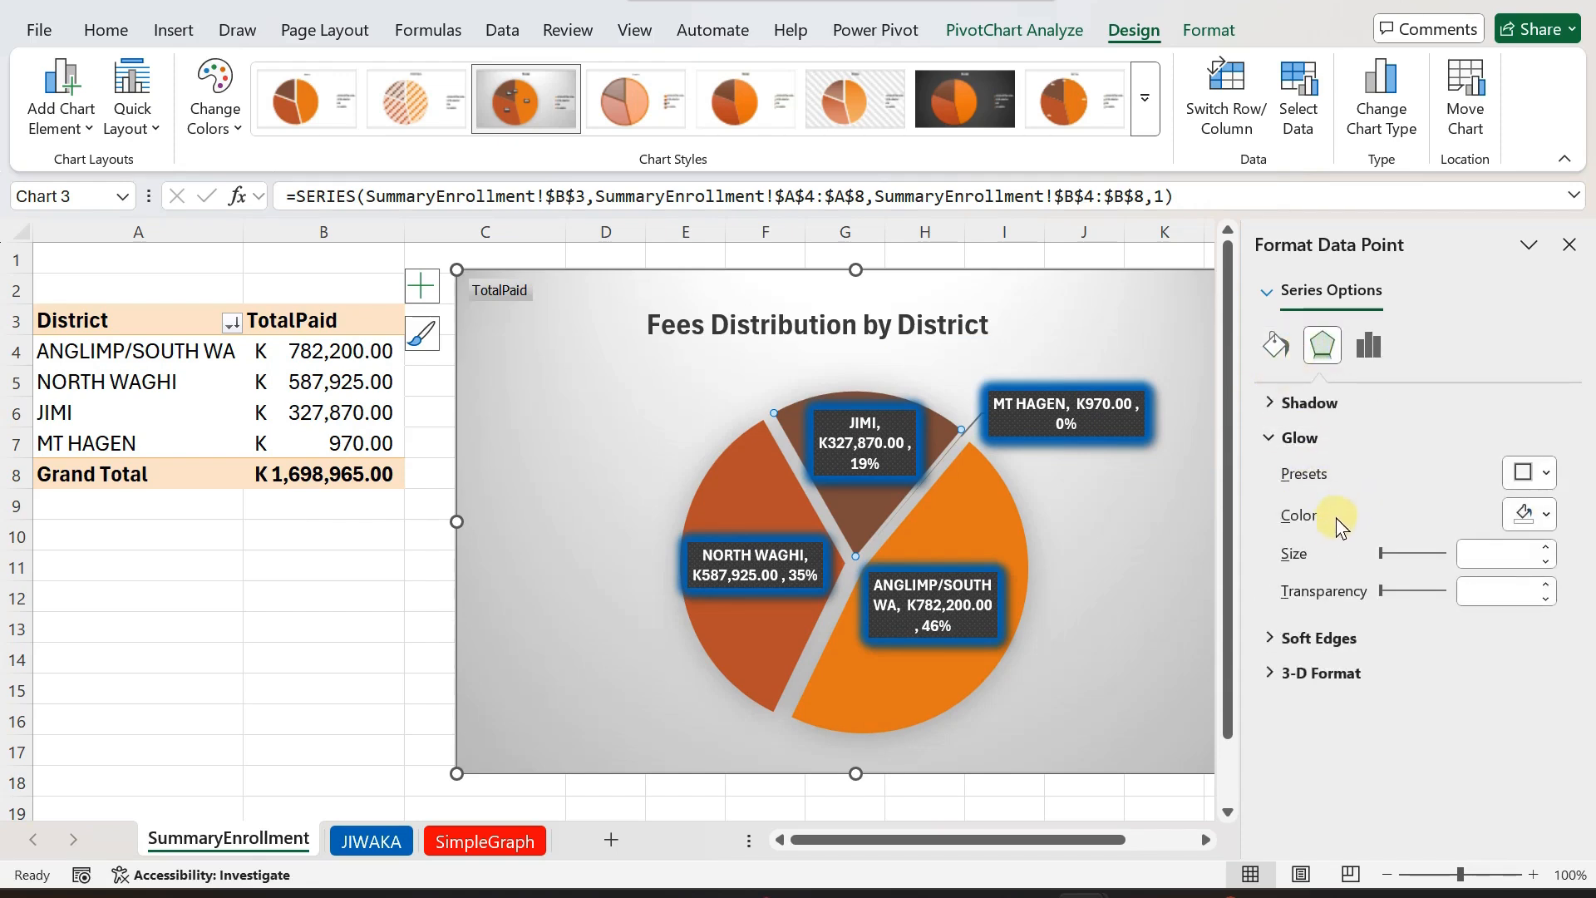
left_click(1272, 672)
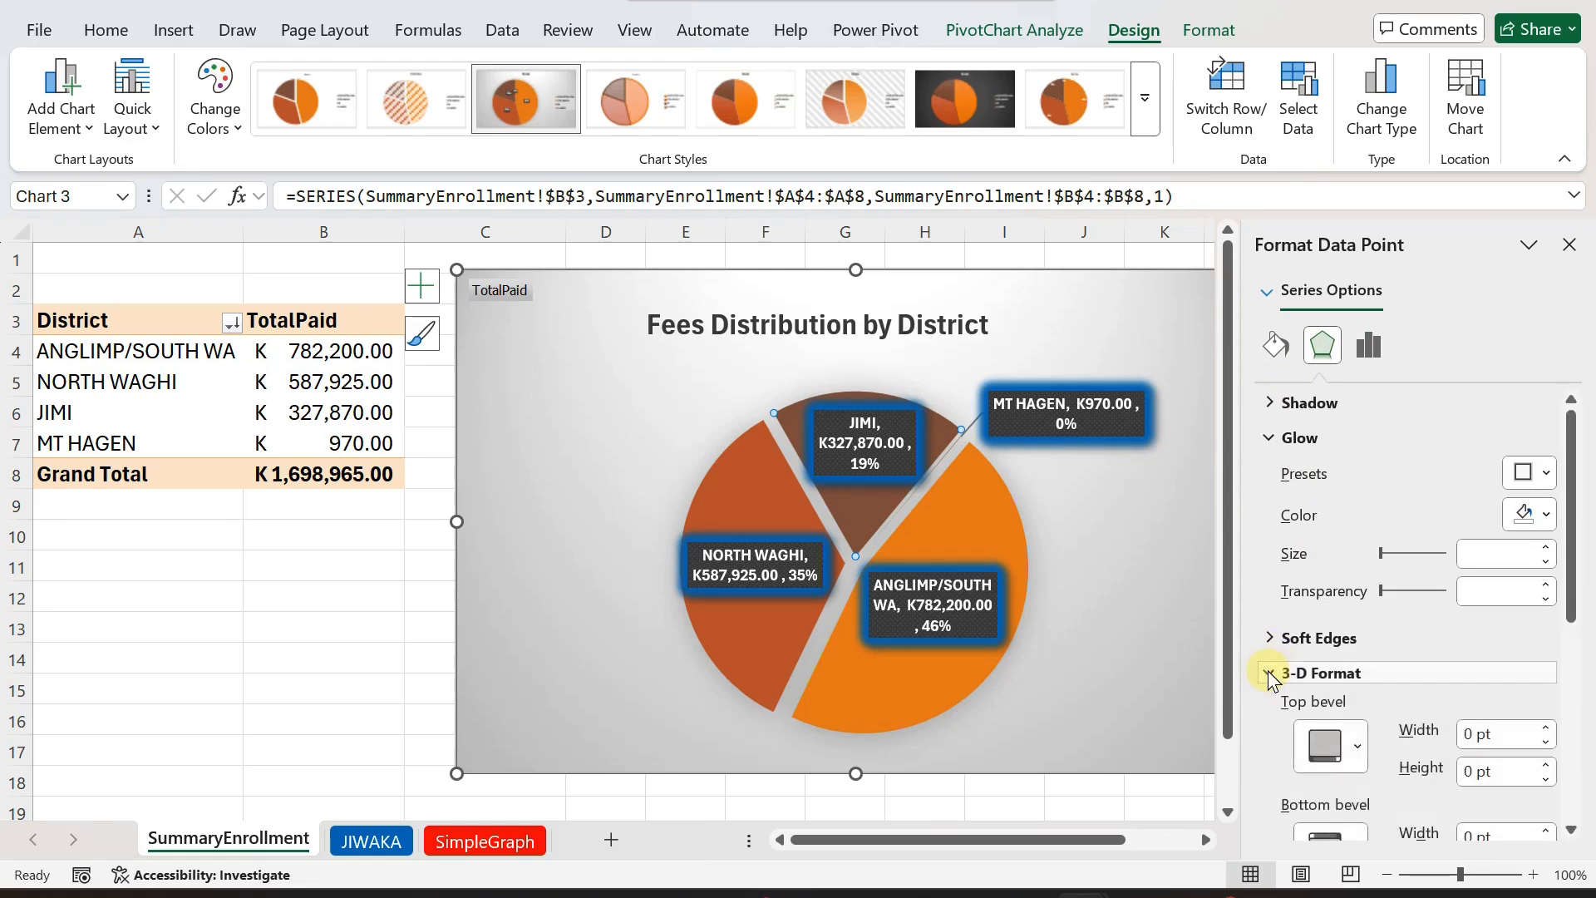
left_click(1358, 747)
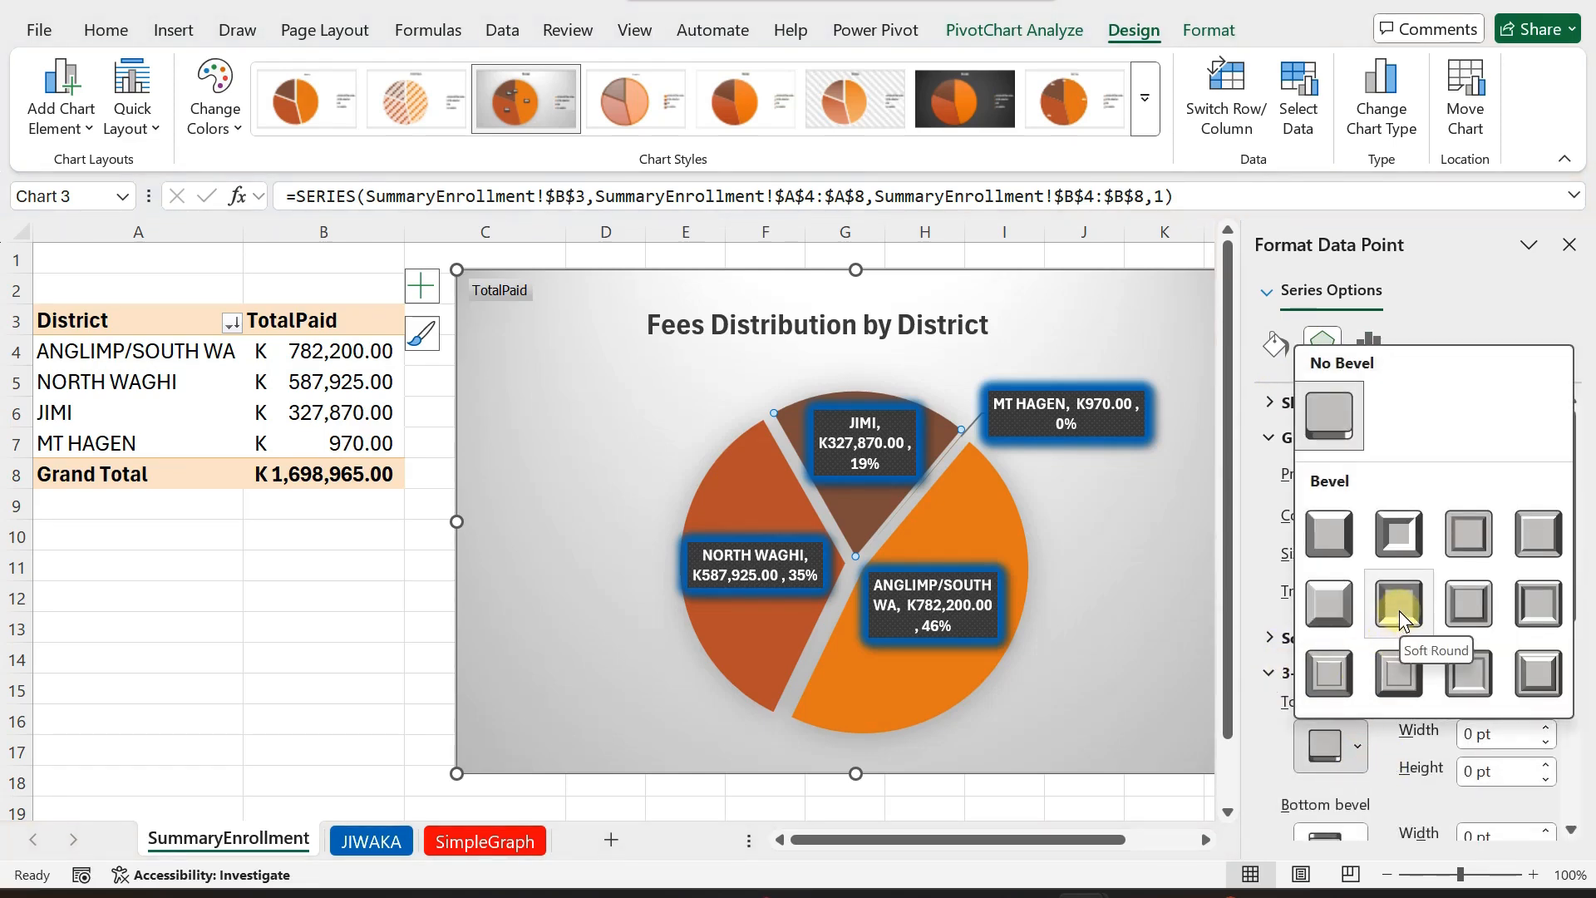
left_click(1470, 602)
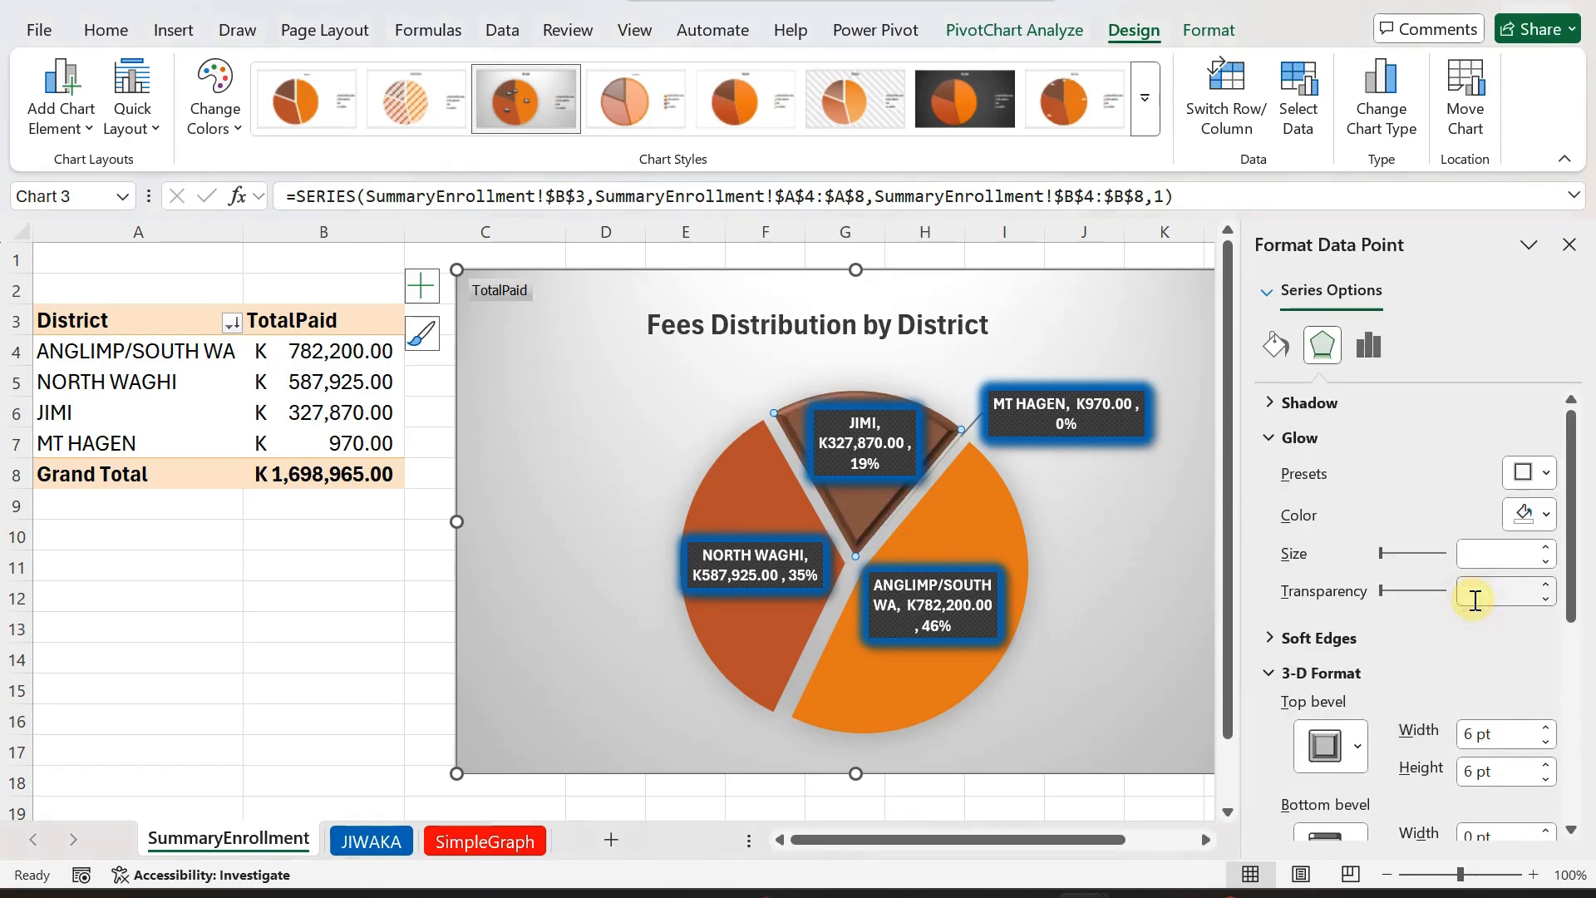
- Give the ANGLIMP/SOUTH WA slice a 6 pt by 6 pt top bevel, using the preset just before Soft Round
left_click(971, 536)
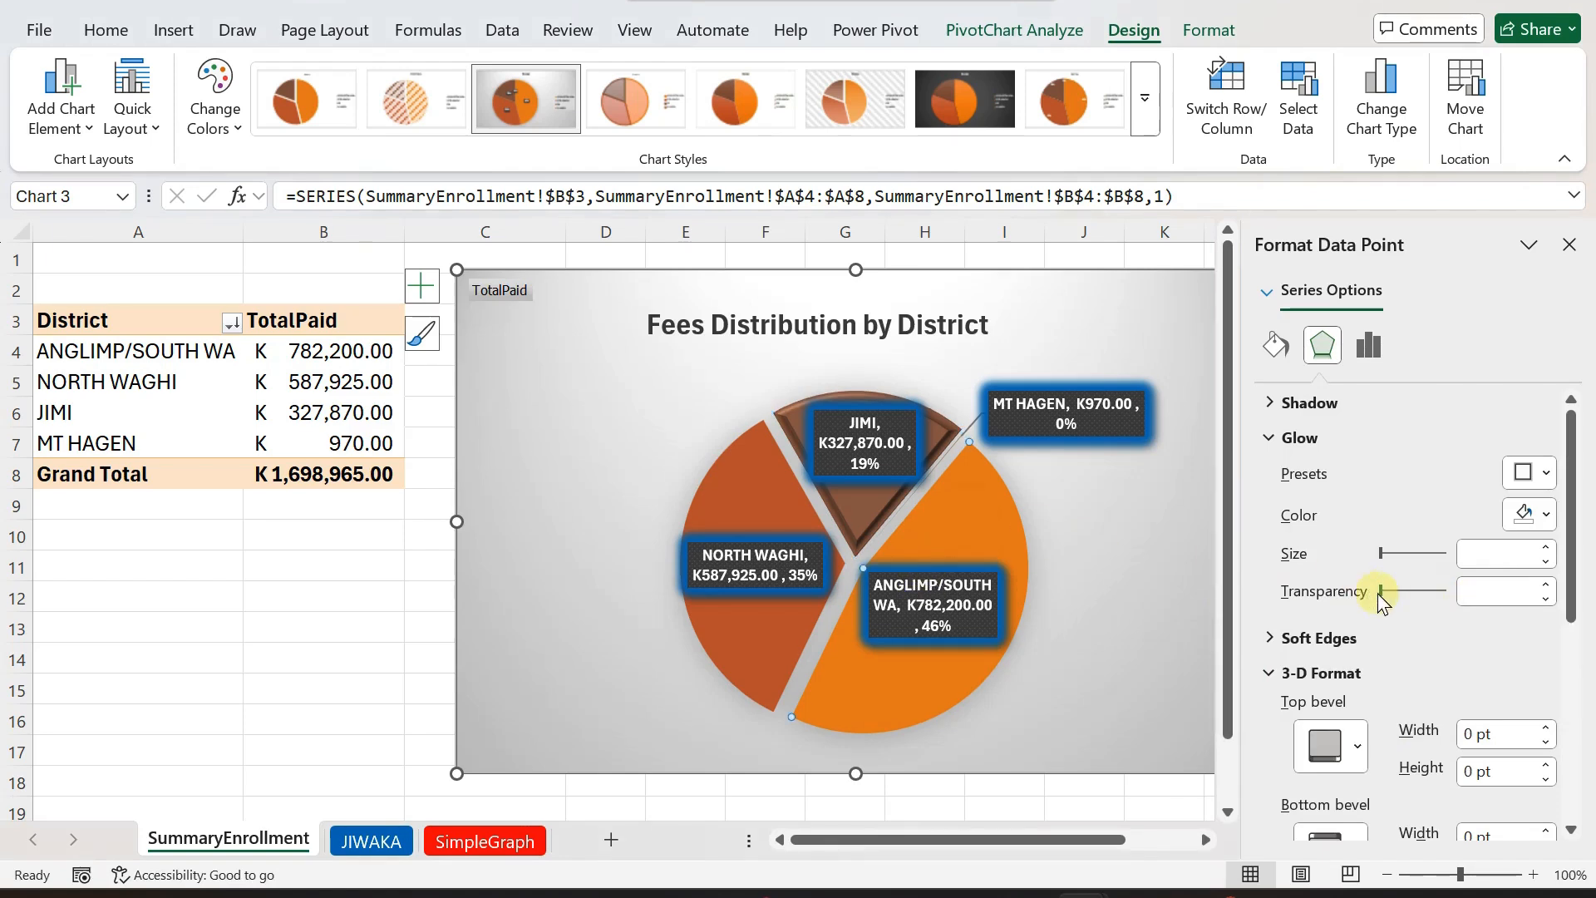
left_click(1359, 751)
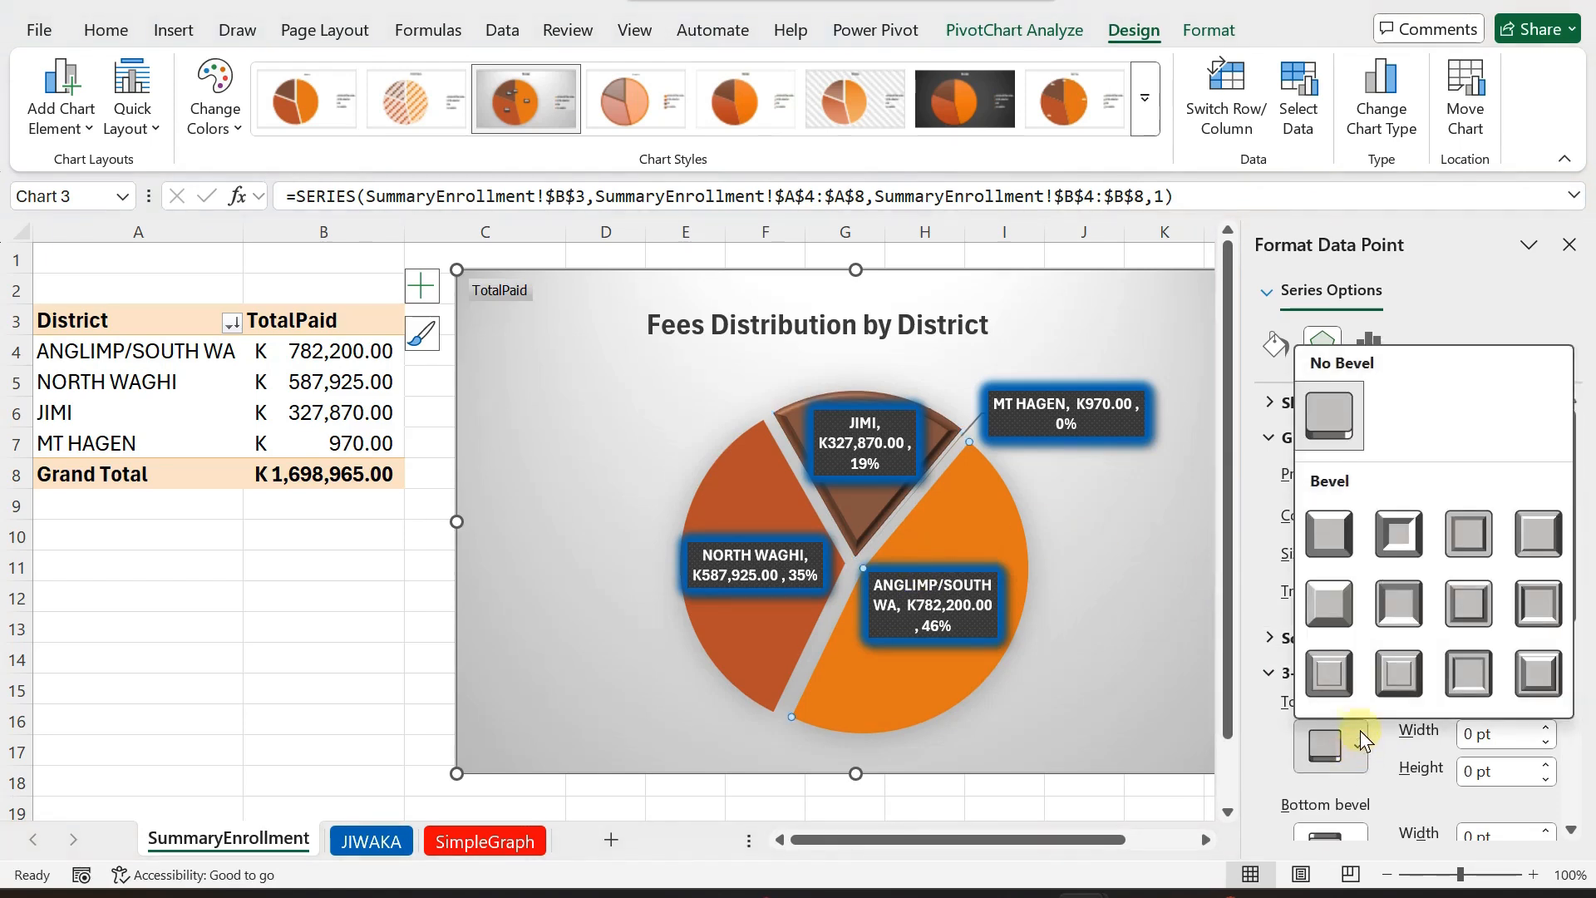
left_click(1328, 608)
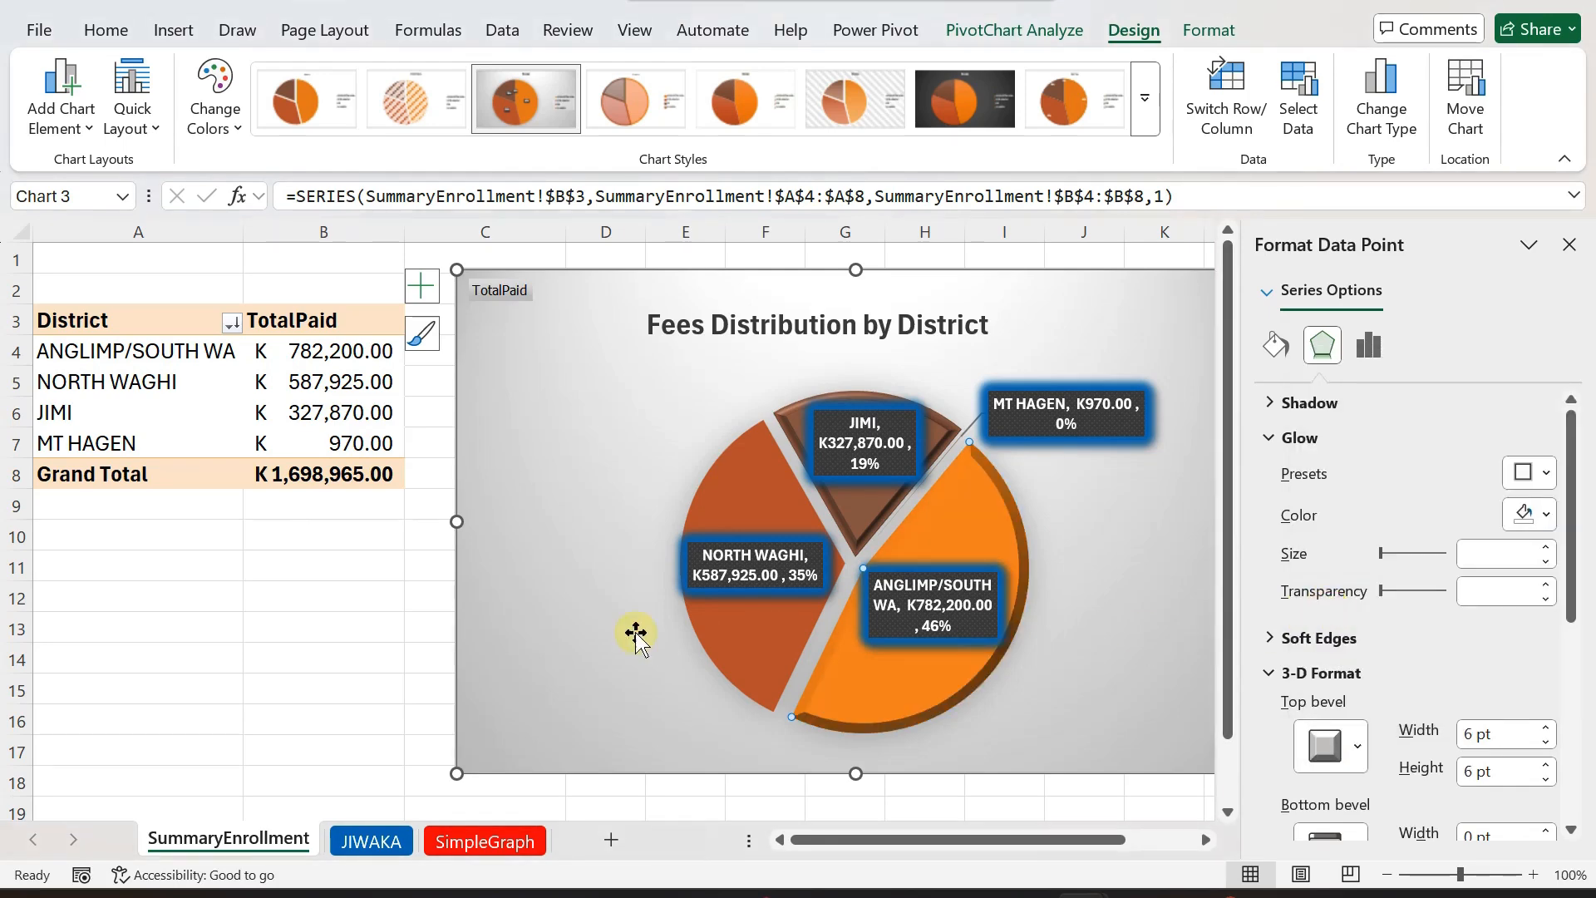
- Select the whole pie series and apply the first bevel preset as its top bevel, 6 pt wide and 6 pt high
left_click_drag(670, 641, 673, 641)
left_click(716, 644)
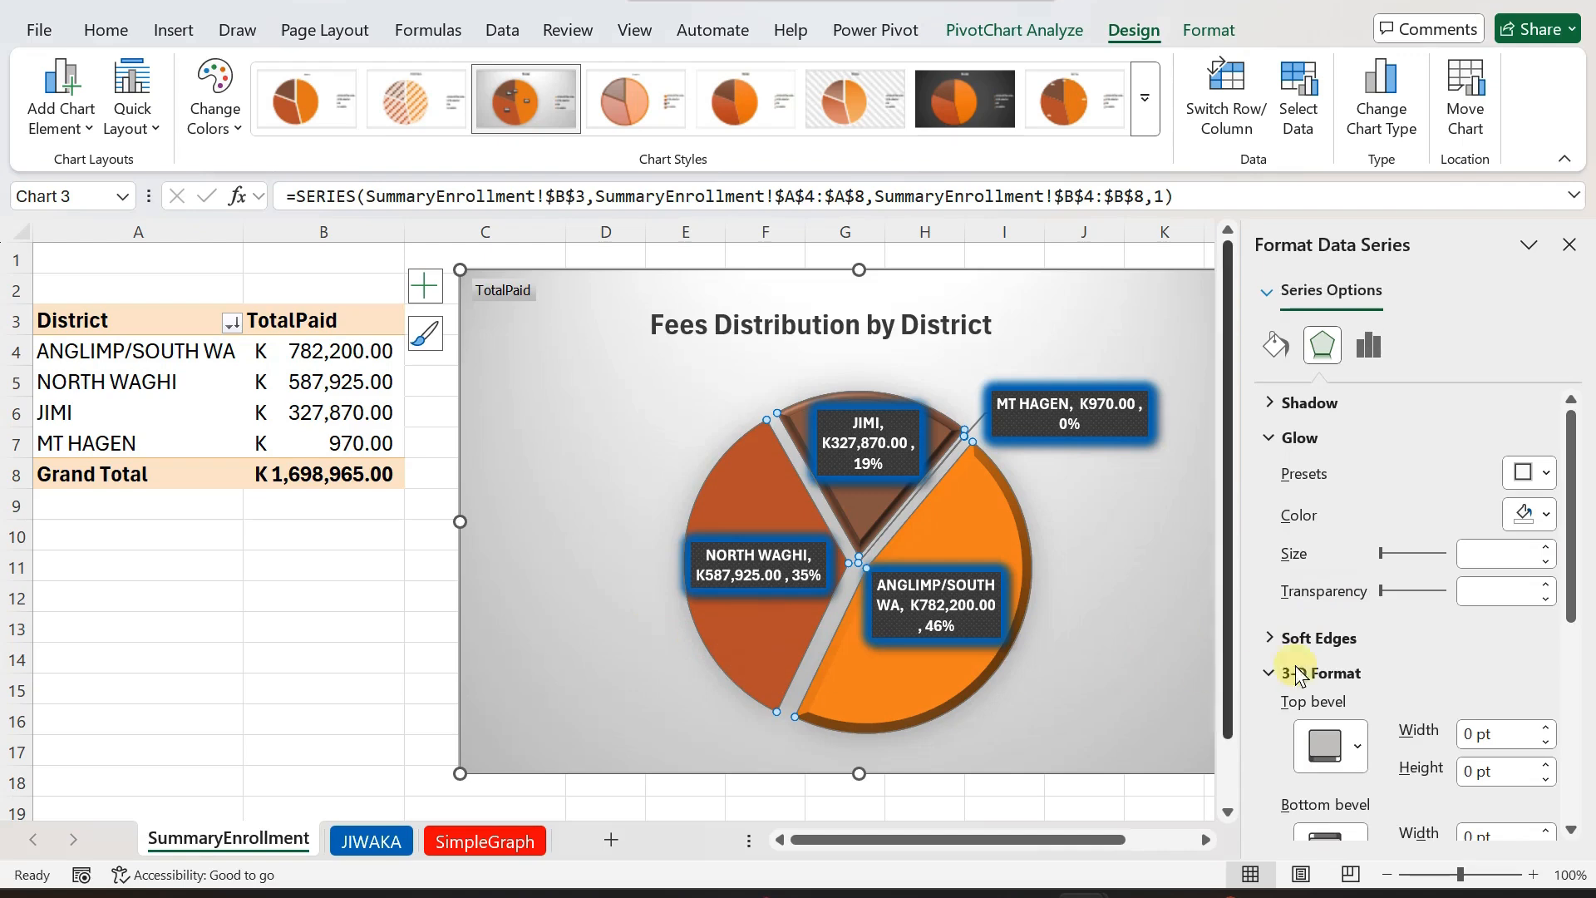
left_click(1357, 749)
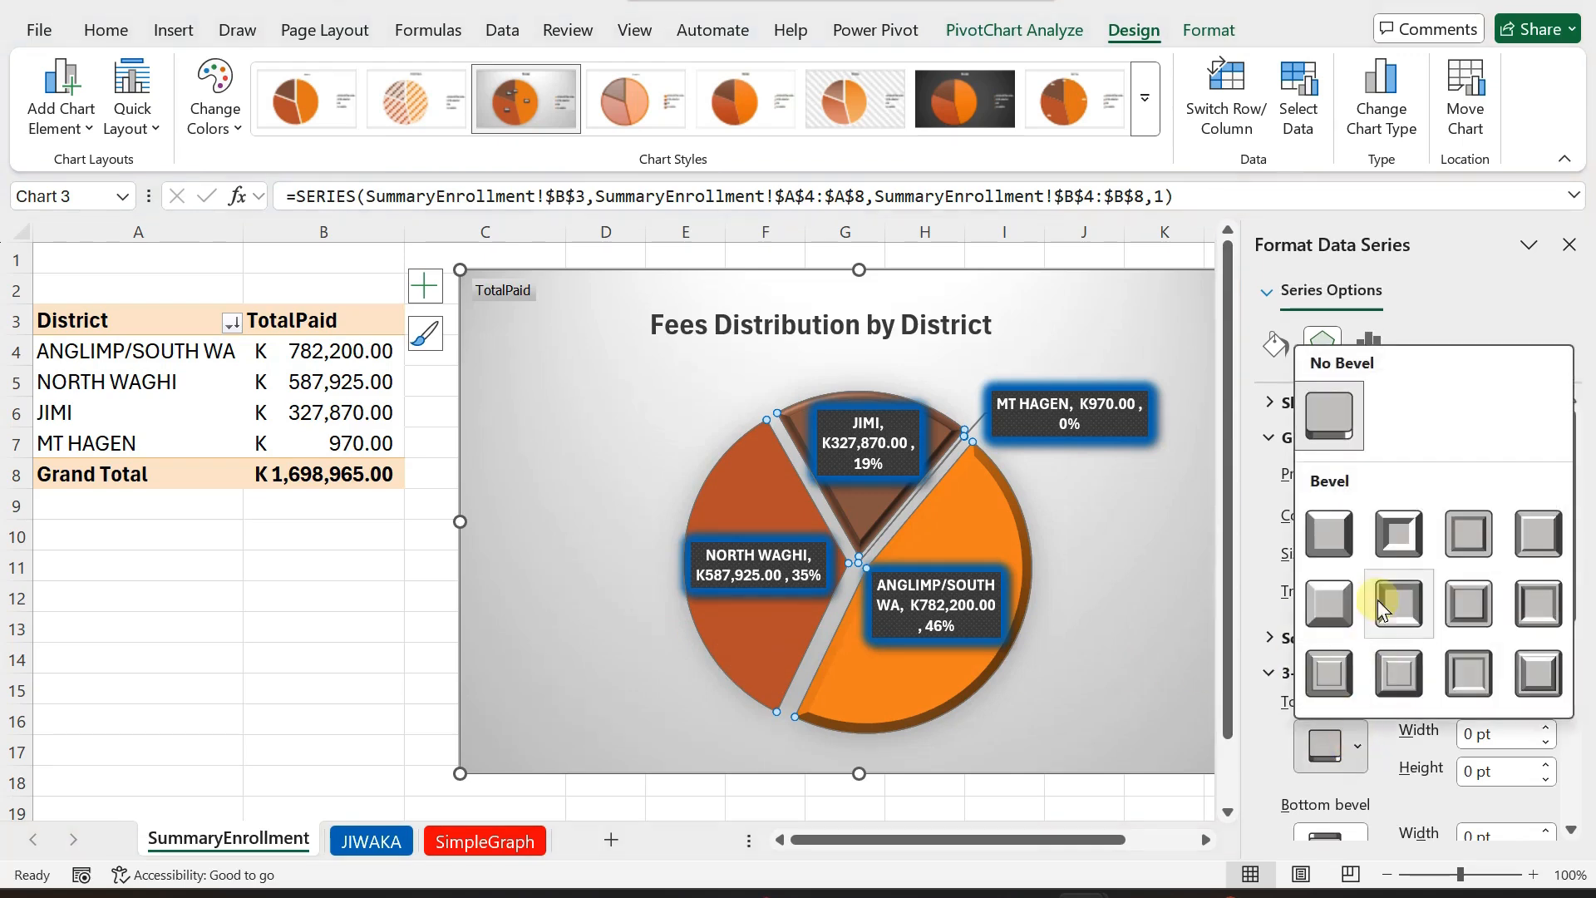
left_click(1323, 540)
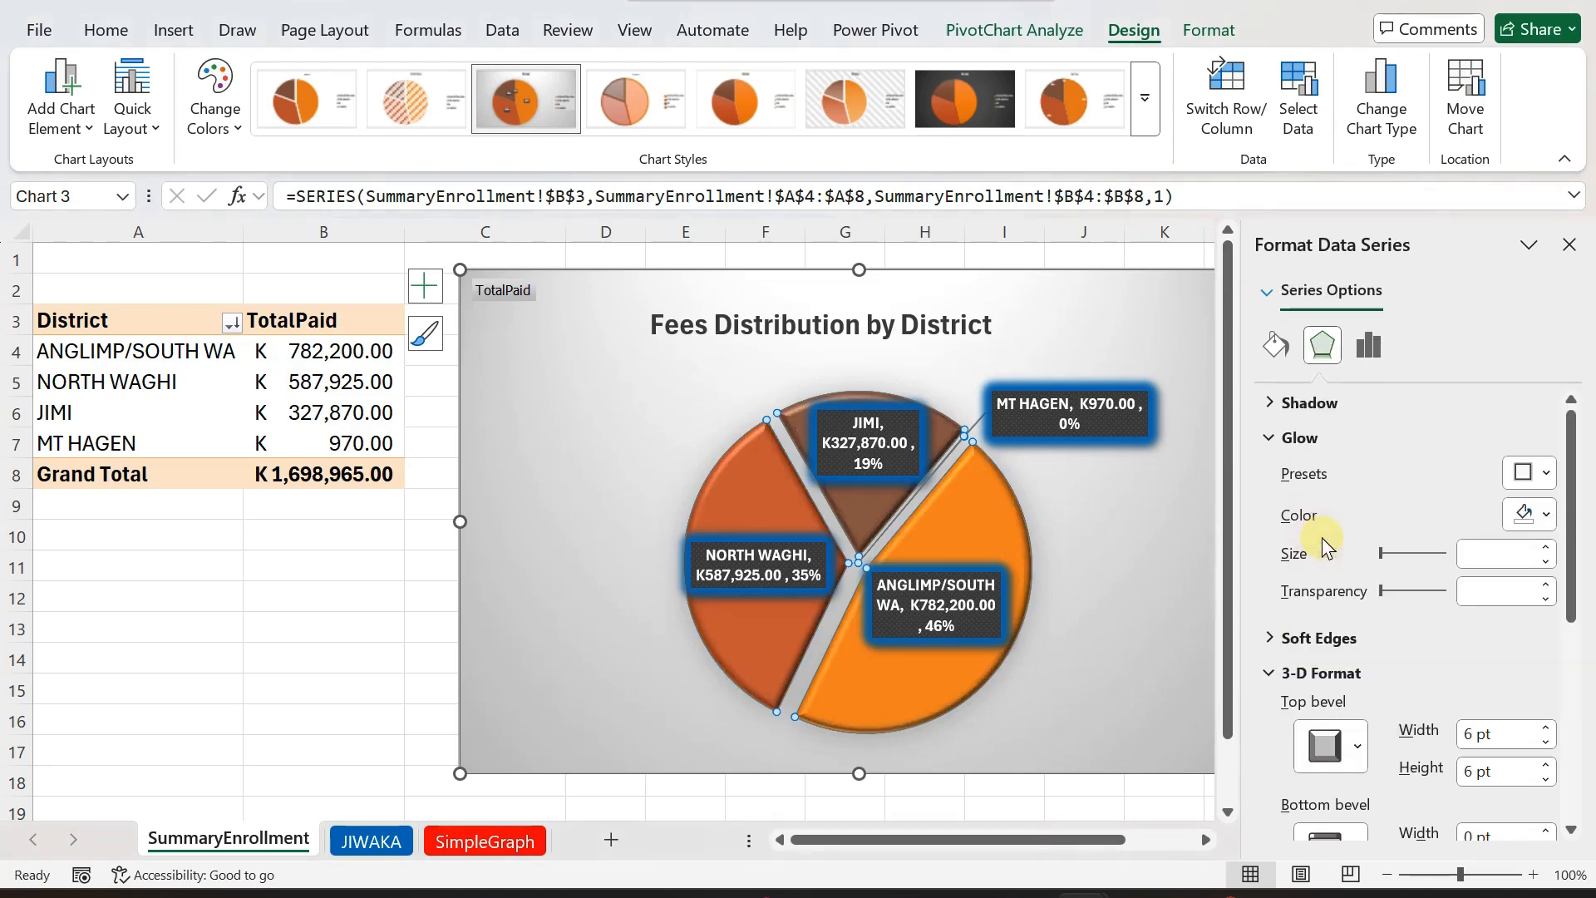
- Examine the chart area's size, border and effect settings, and the pie series' explosion and 3-D format settings
left_click(546, 615)
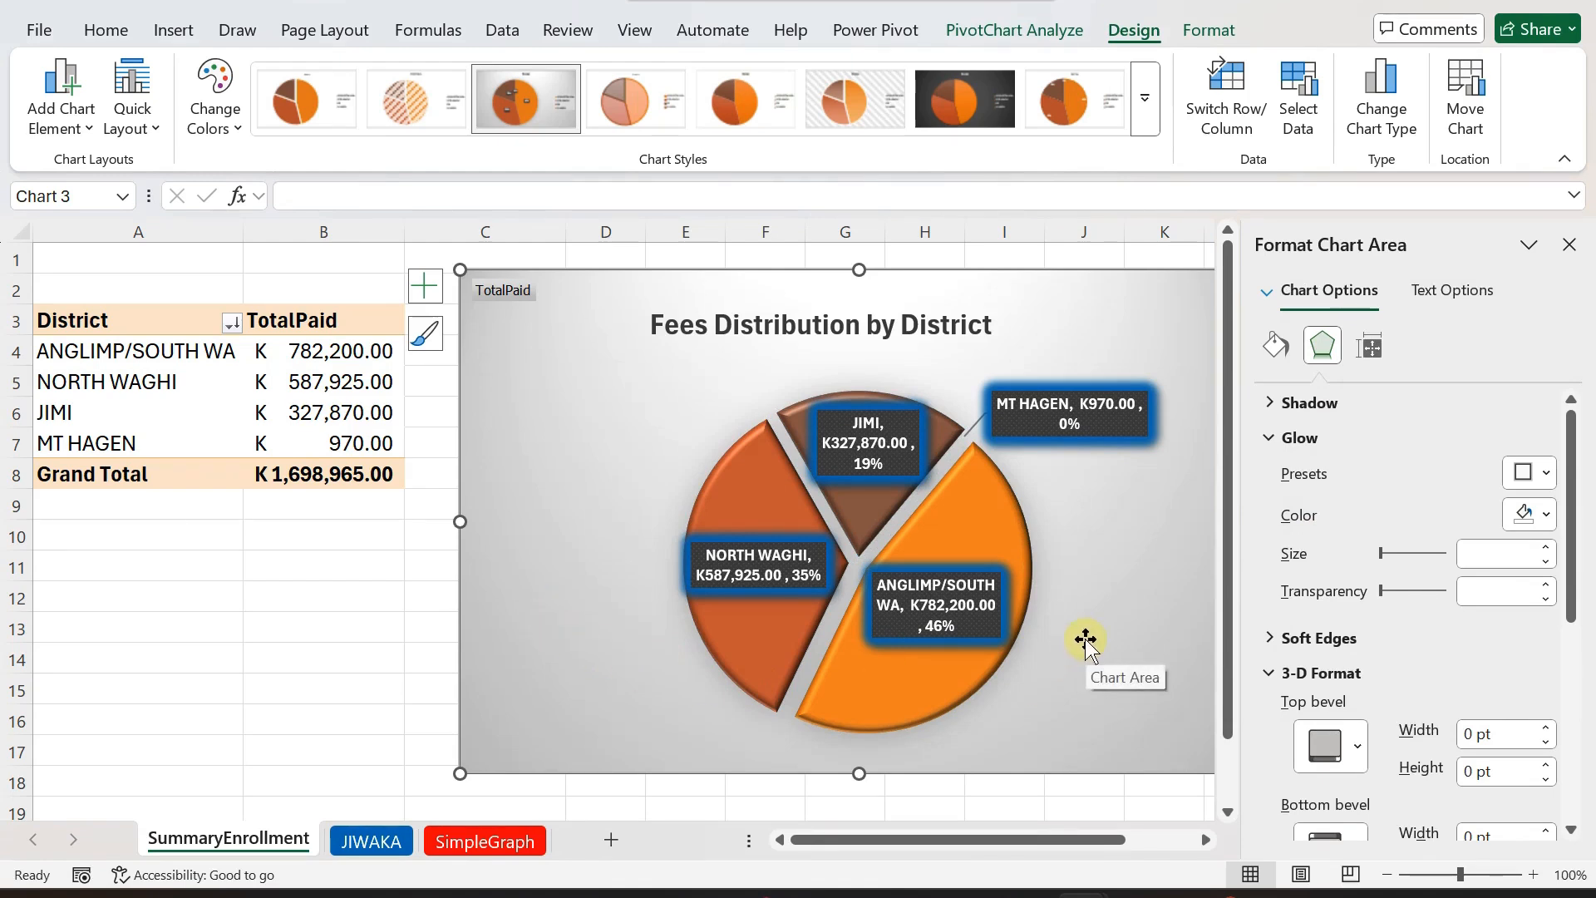
left_click(1370, 347)
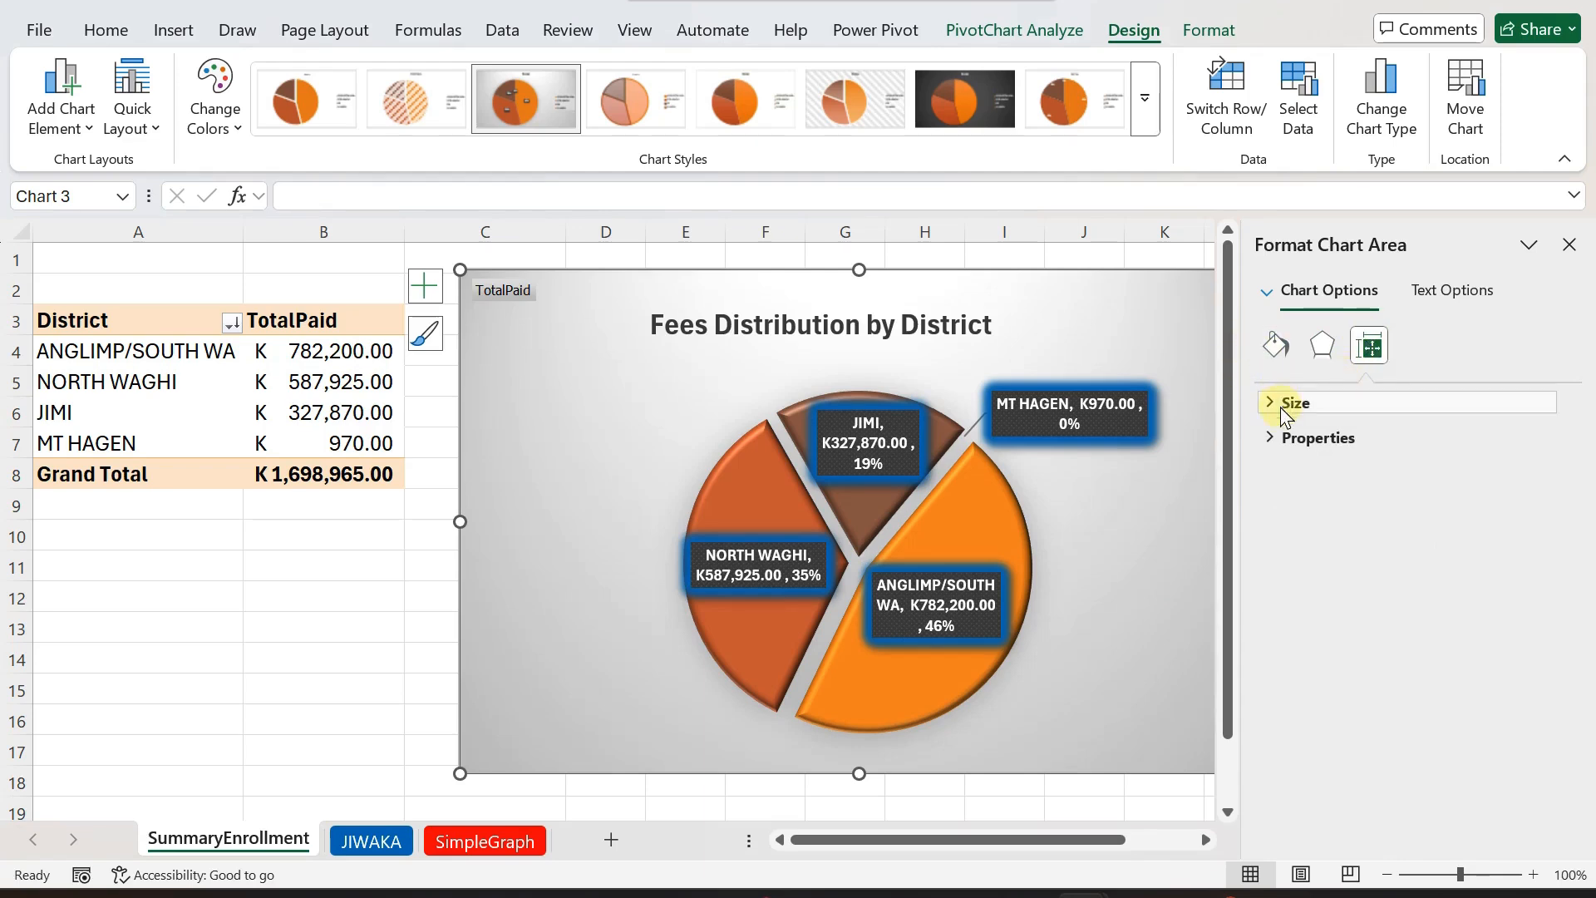
left_click(1267, 399)
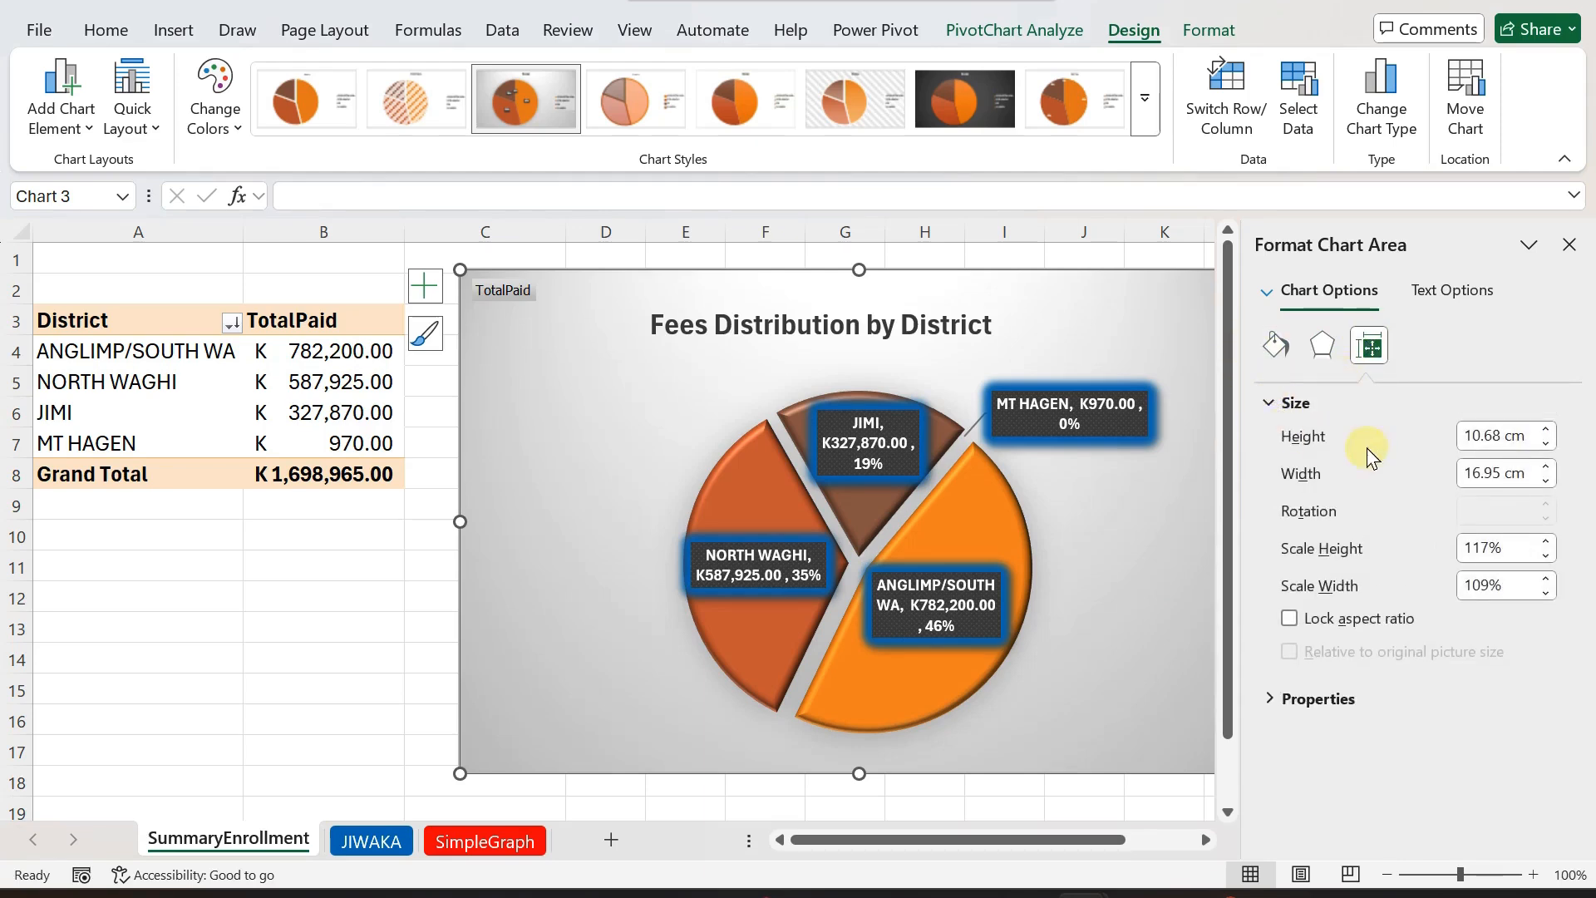
left_click(1272, 346)
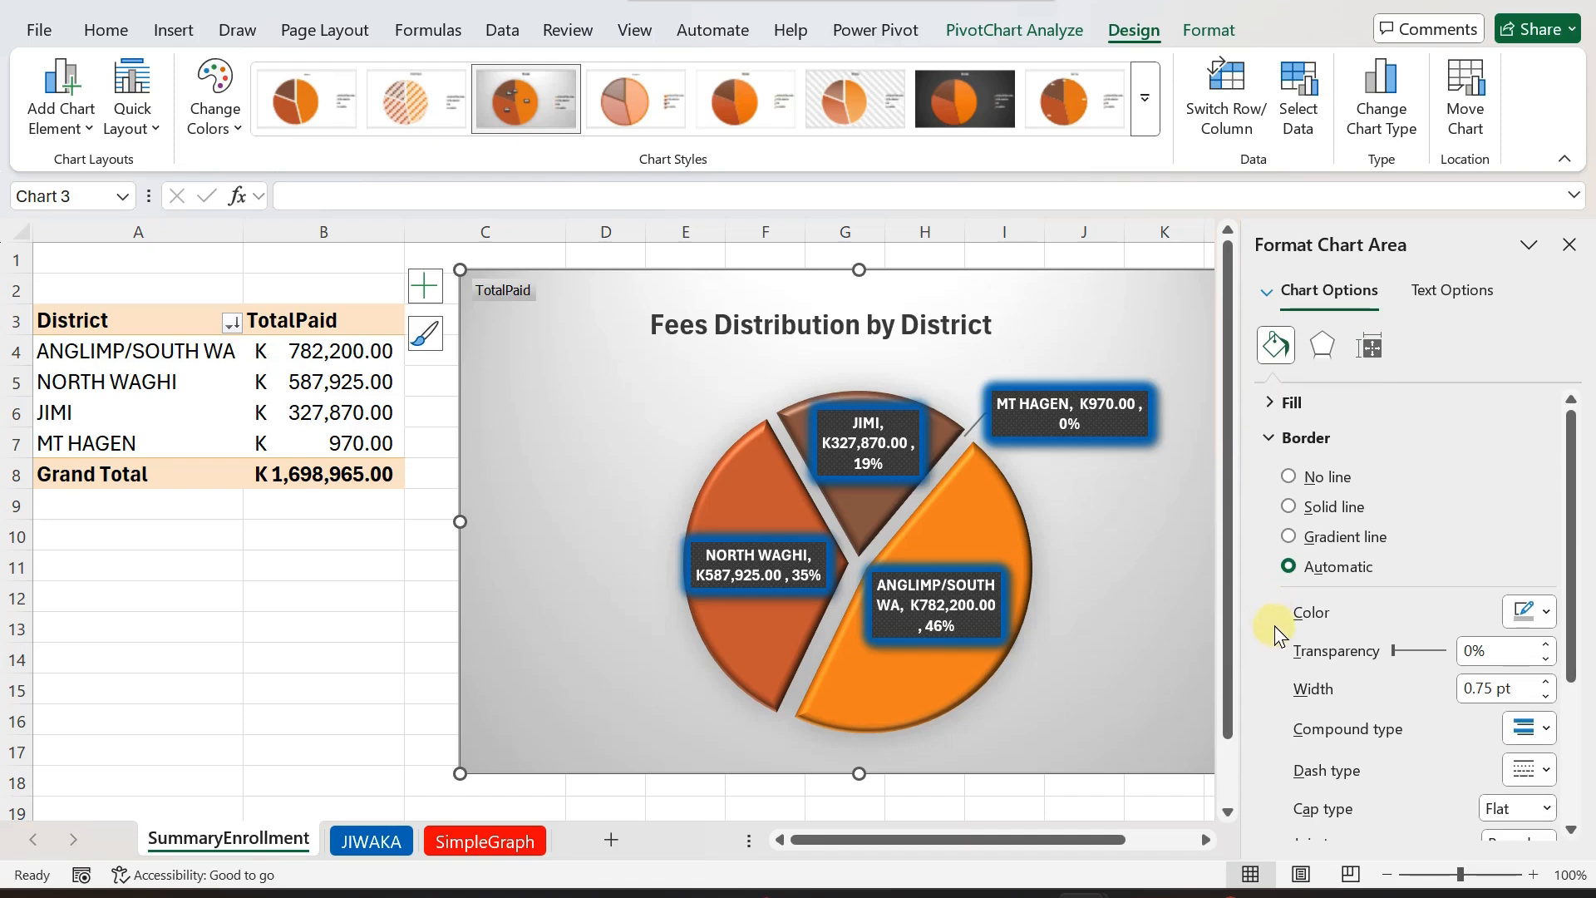
left_click(1322, 348)
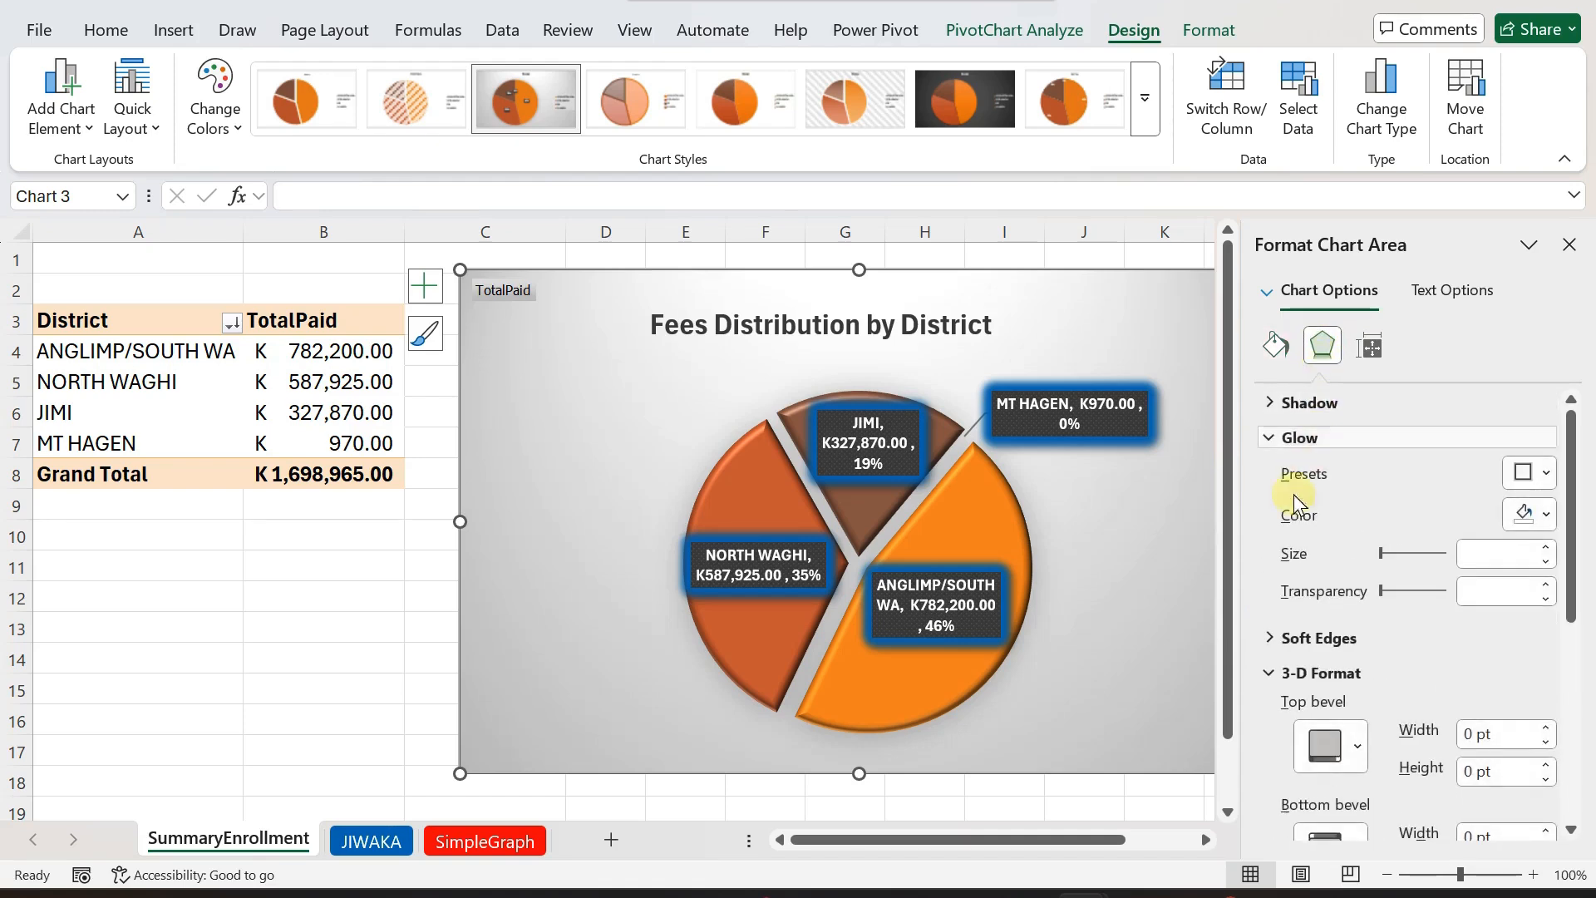
left_click(980, 545)
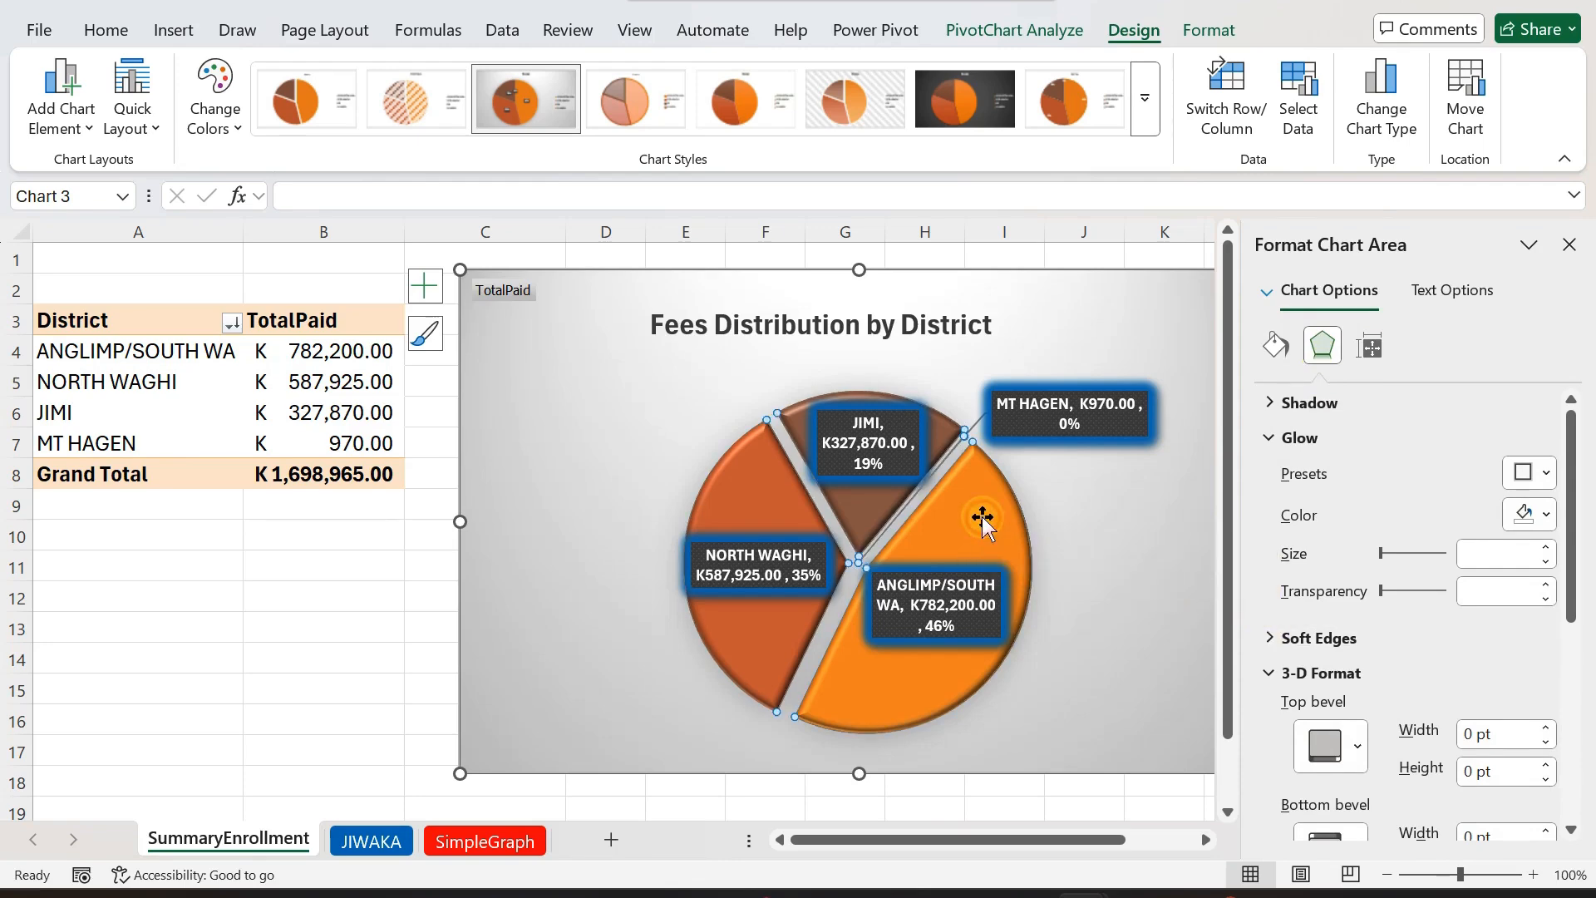
left_click(1370, 353)
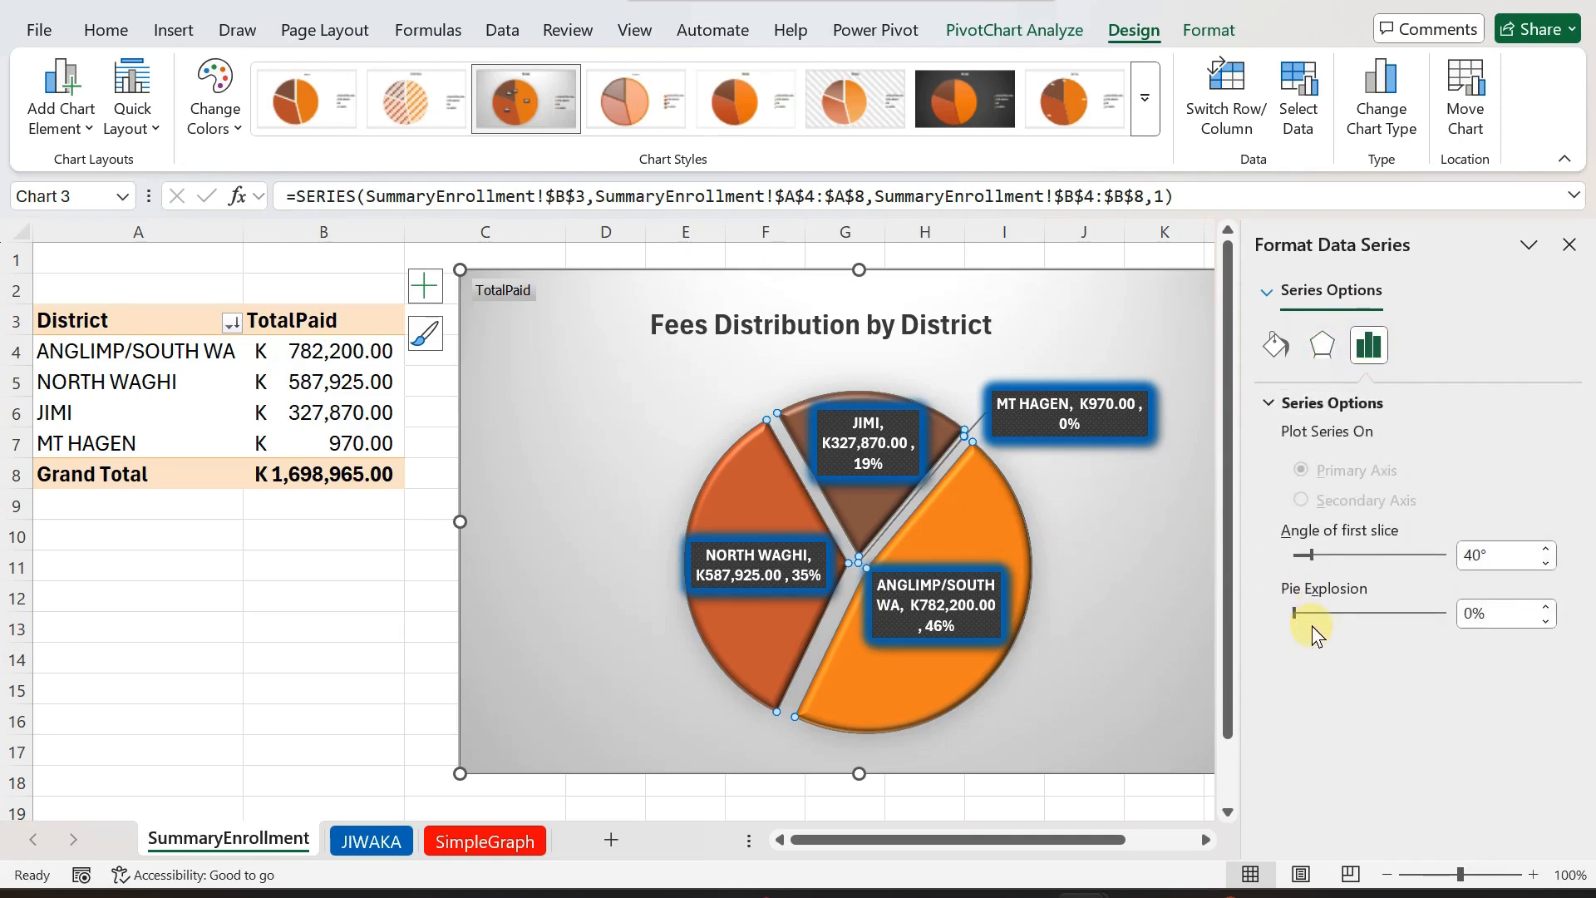
left_click(1323, 346)
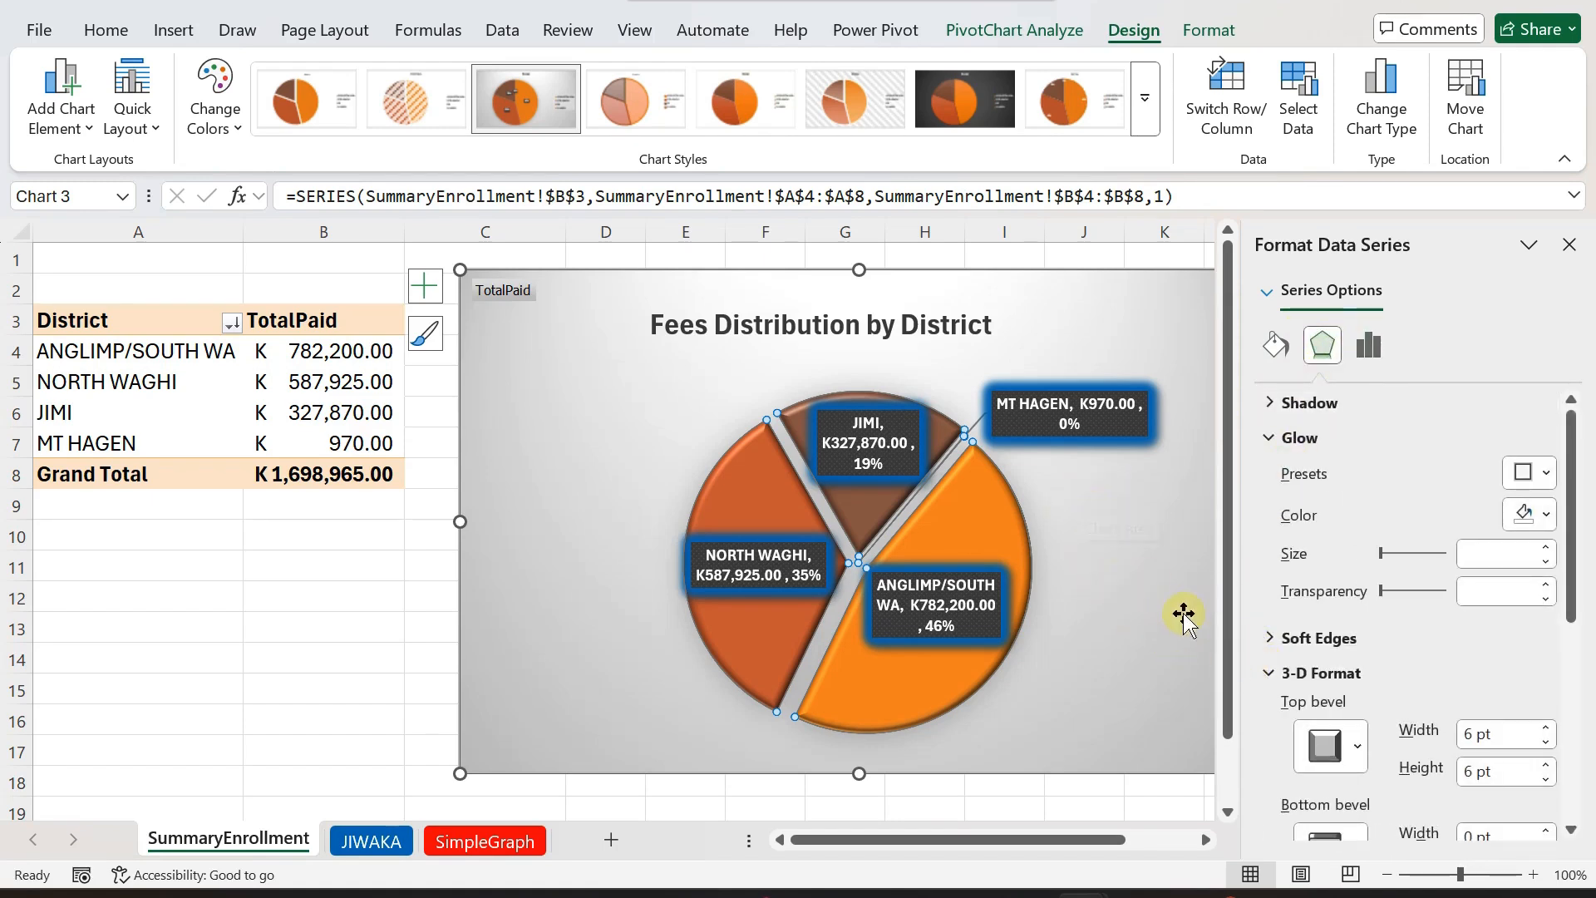
scroll(1372, 690, "down", 1)
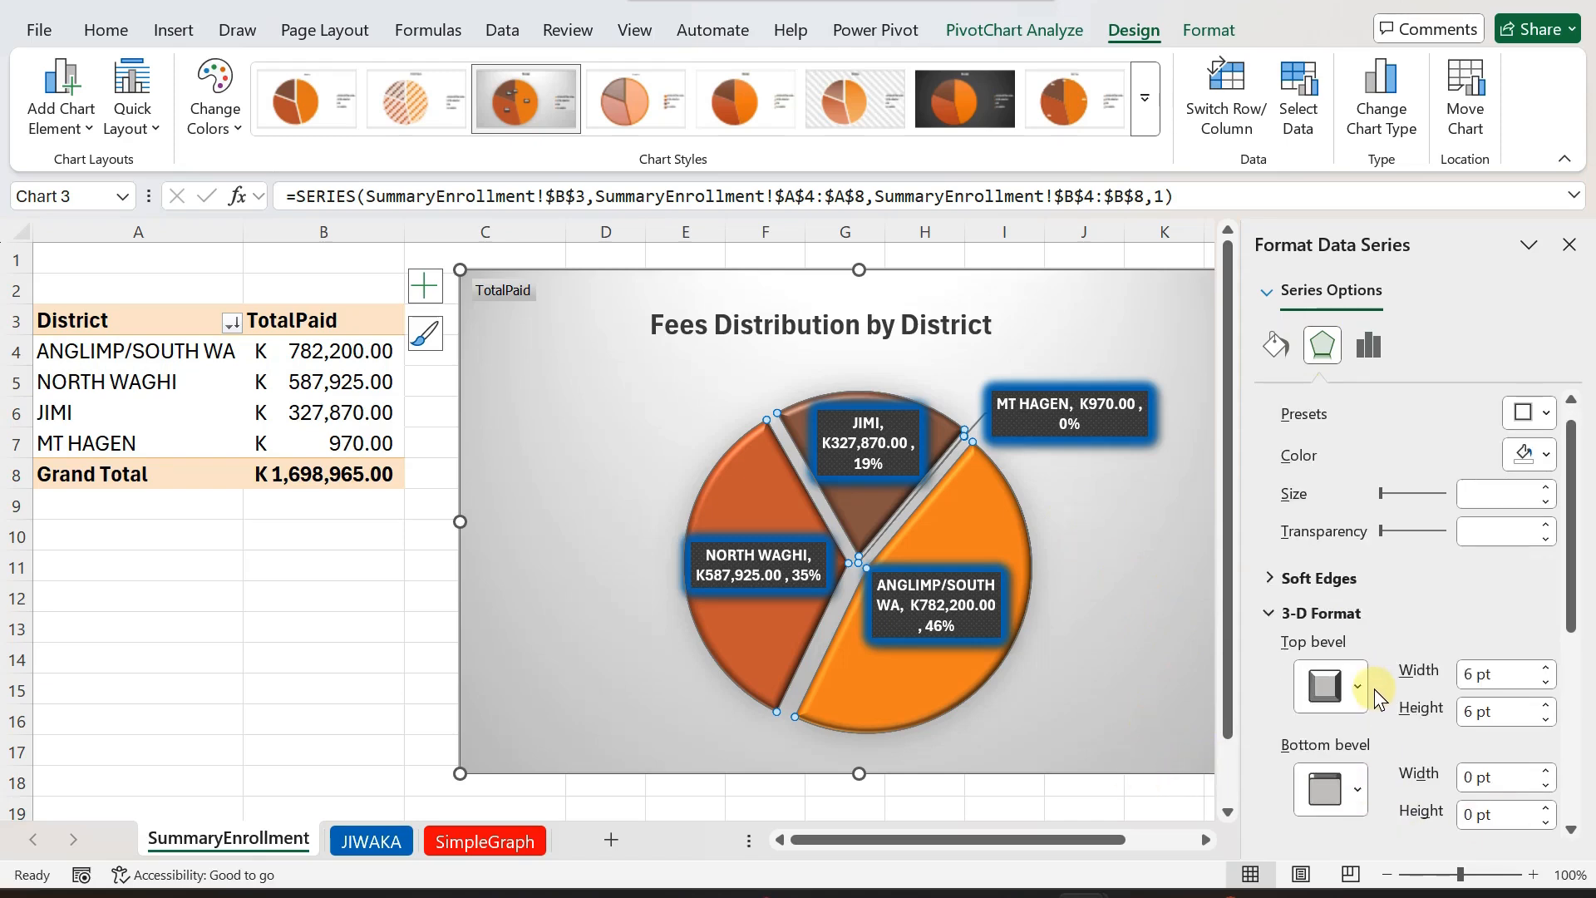
scroll(1335, 613, "up", 1)
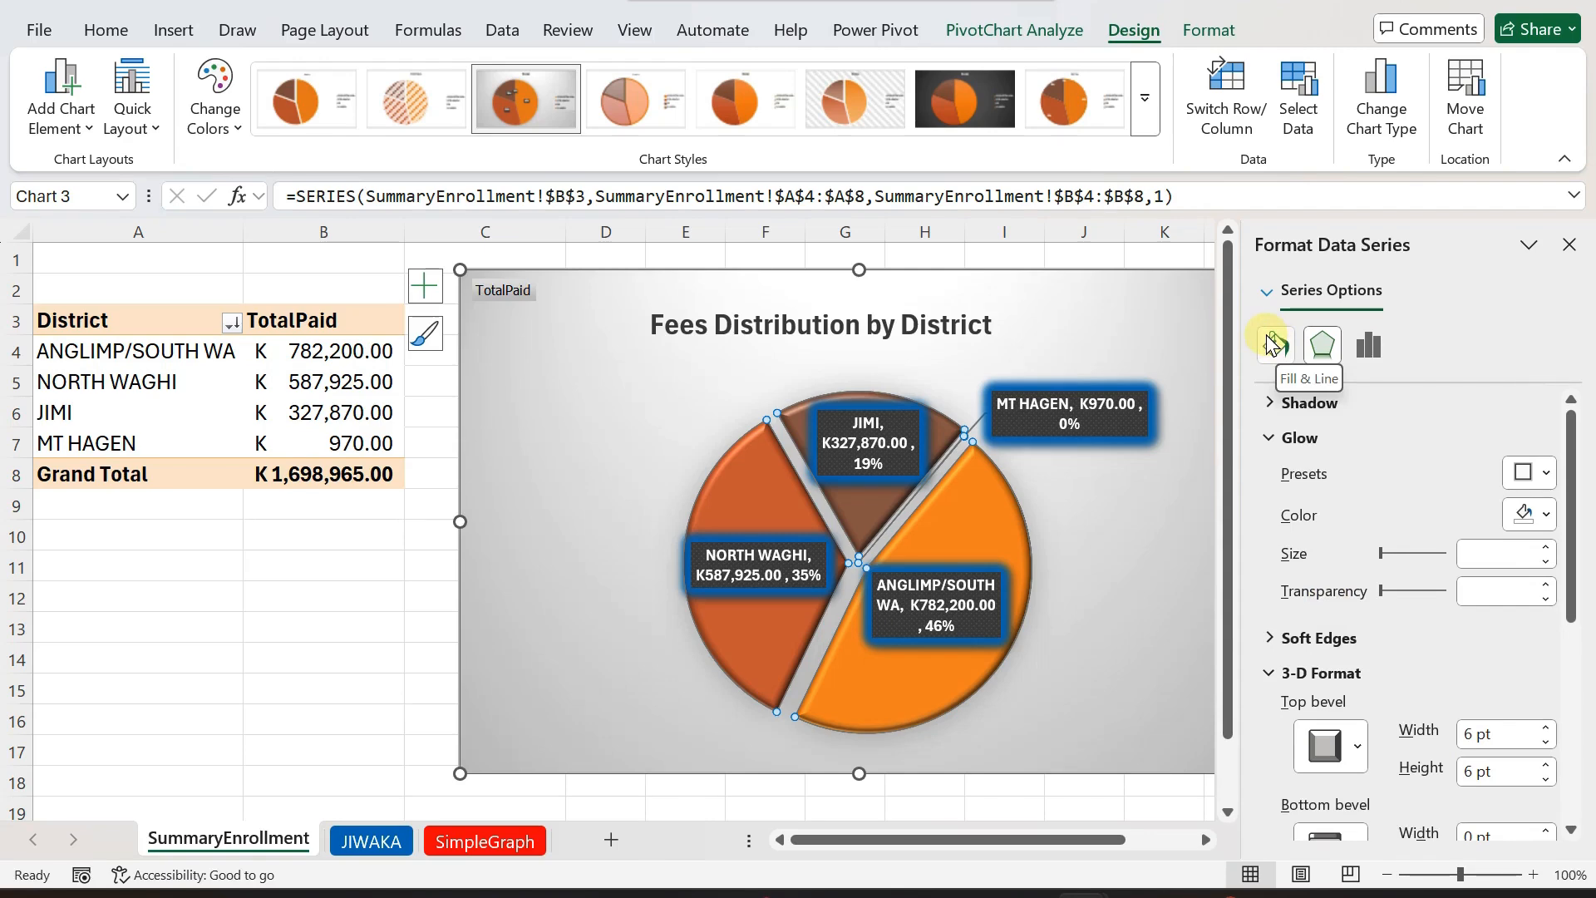
- Try the solid, none and automatic border options on the pie series and settle on a gradient line
left_click(1273, 343)
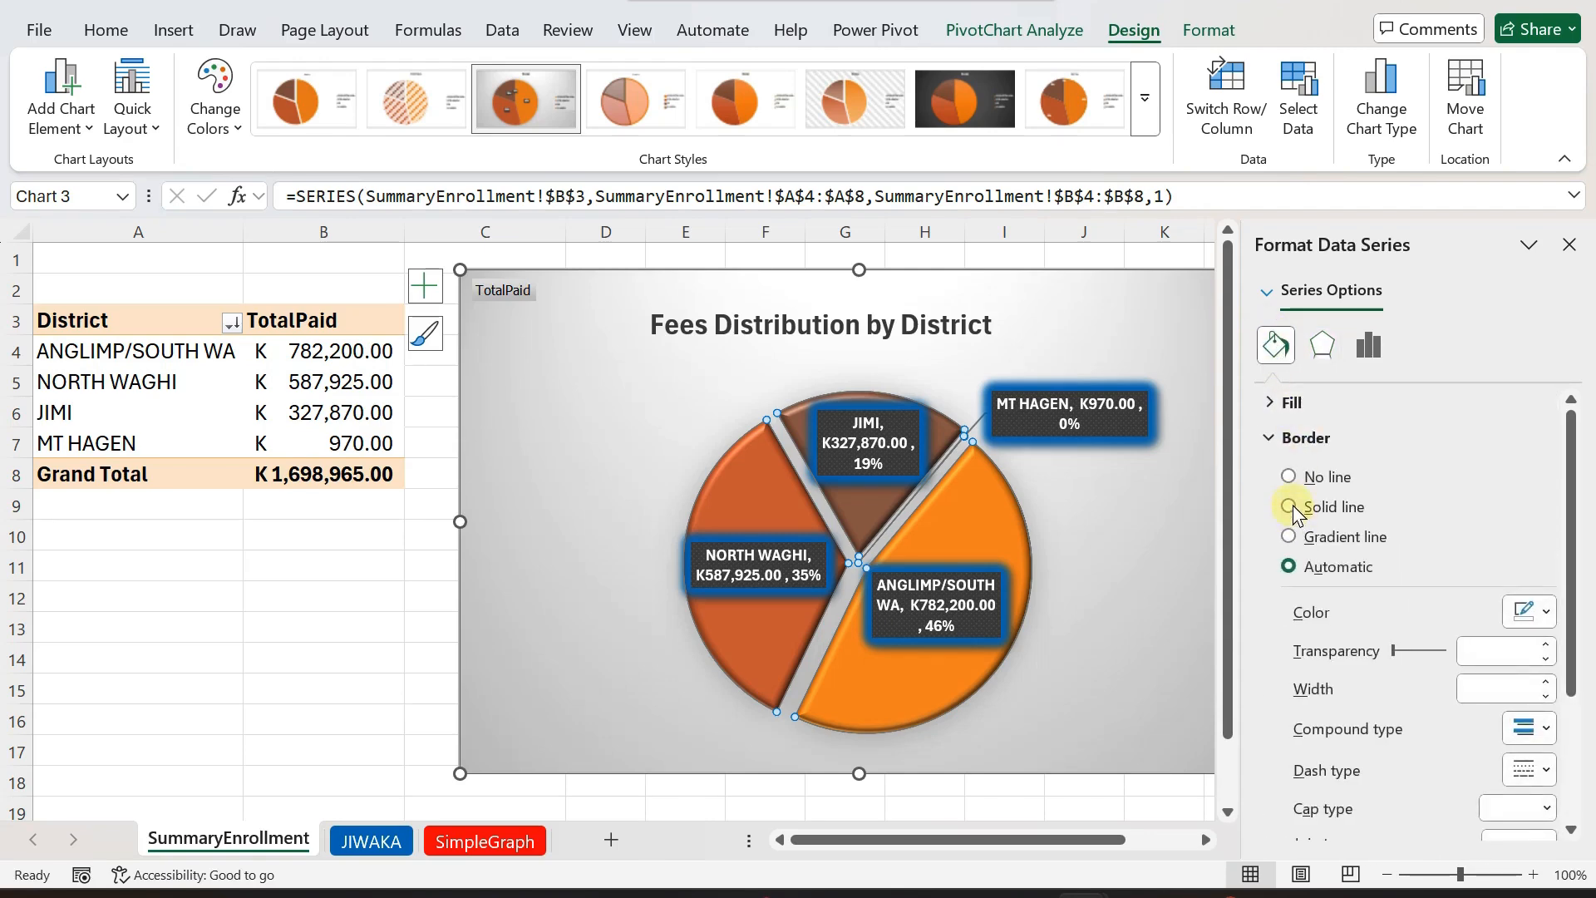
left_click(1290, 508)
left_click(1296, 481)
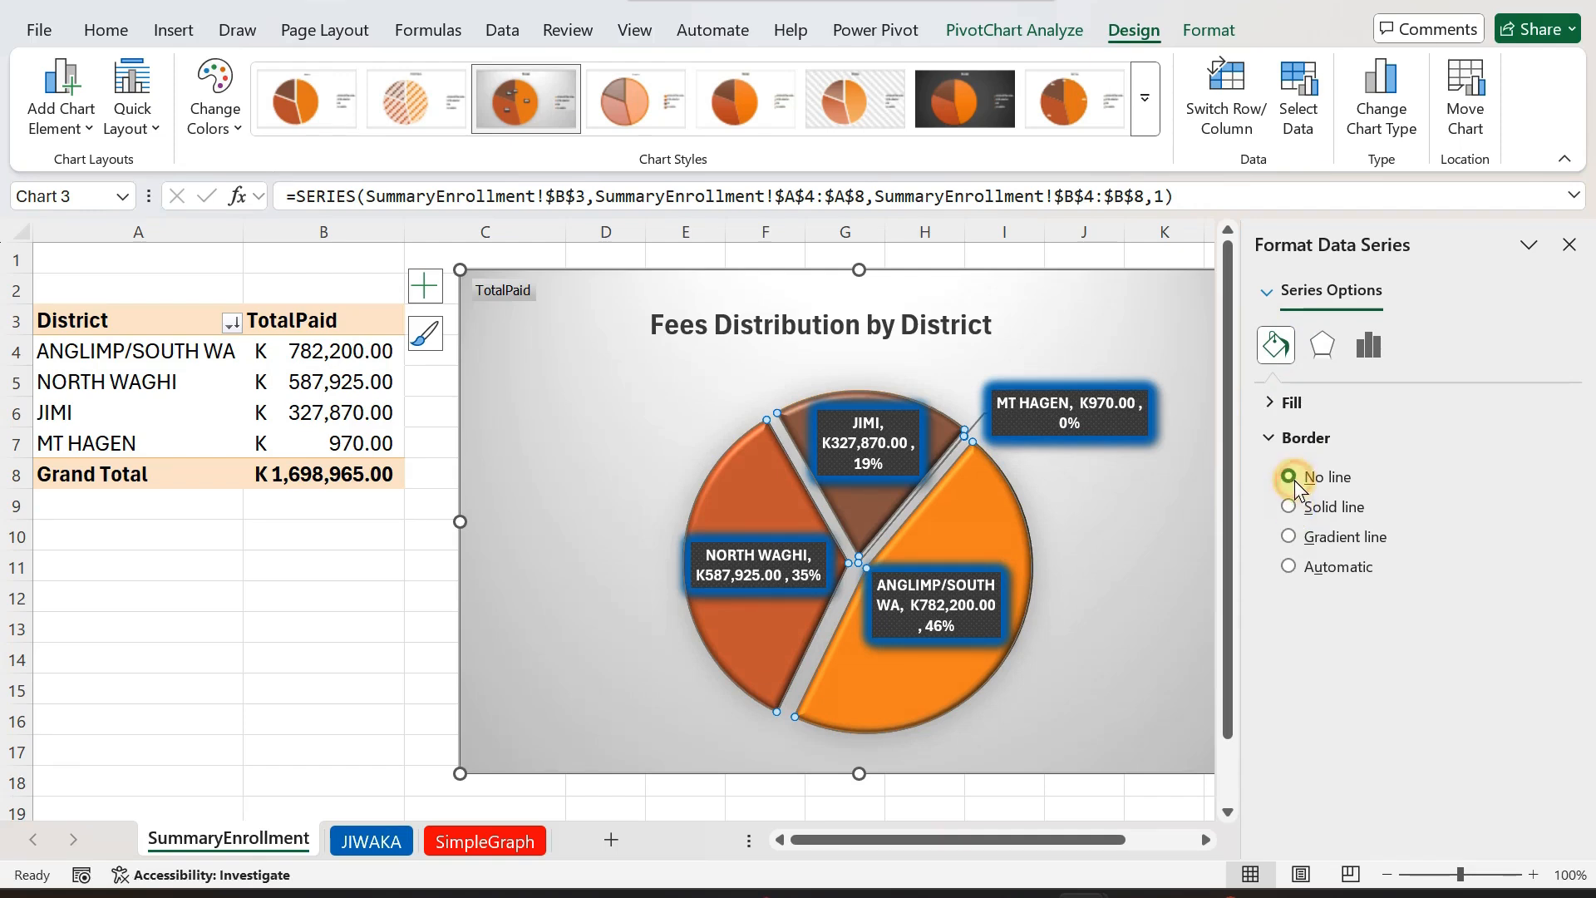
left_click(1289, 567)
left_click(1289, 536)
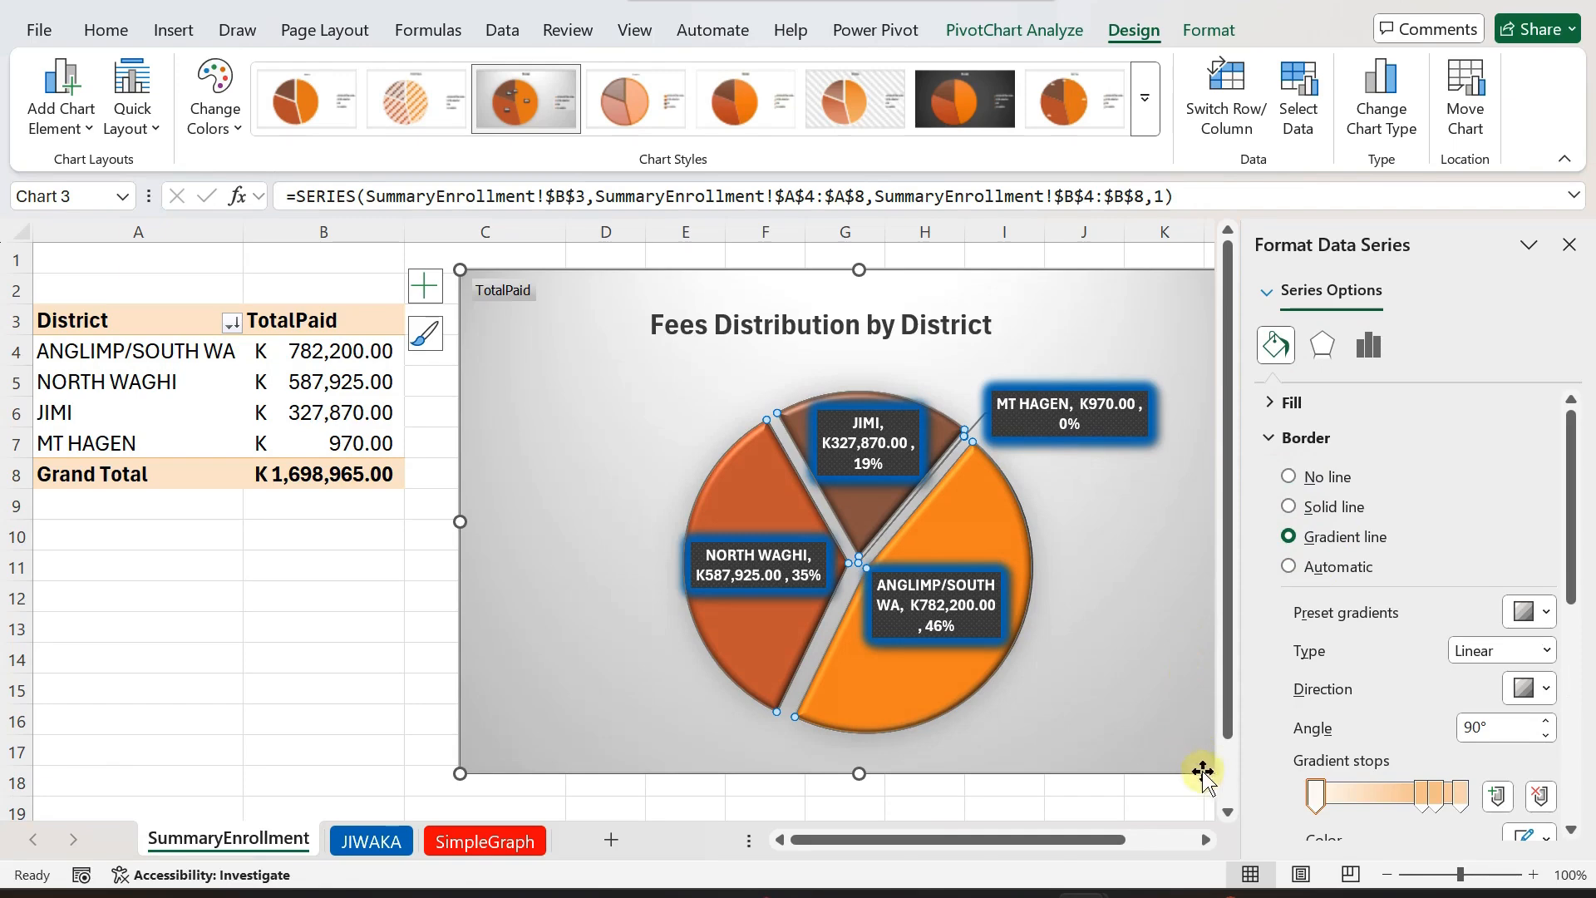
- Move the first gradient stop of the series border to the 5% position, close the formatting pane and deselect the series
scroll(1545, 573, "down", 3)
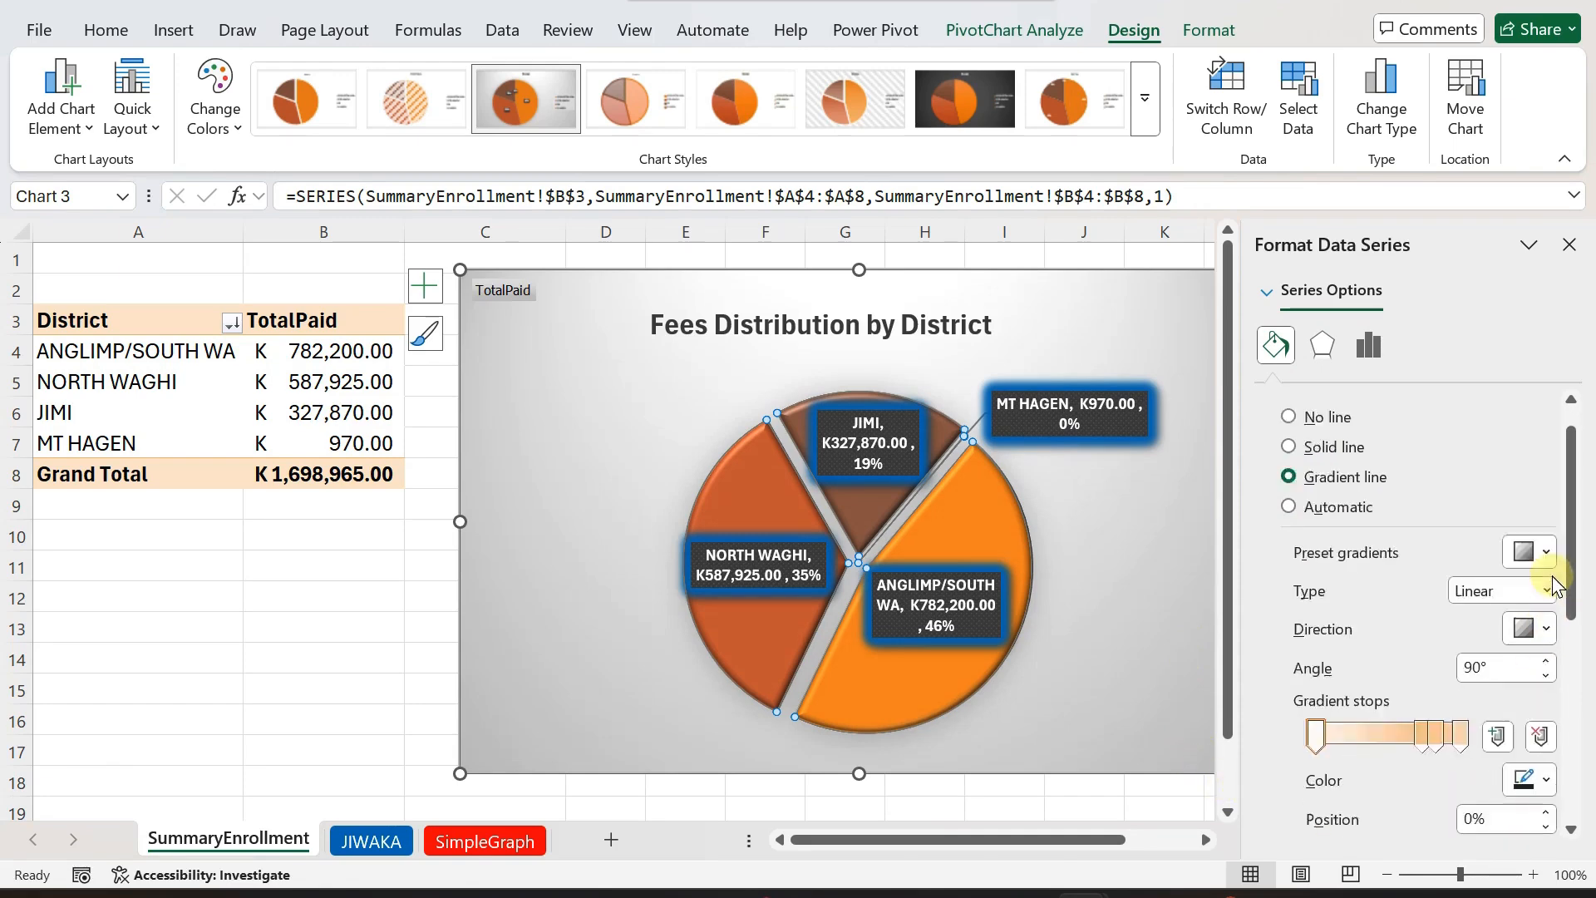
left_click_drag(1407, 736, 1442, 782)
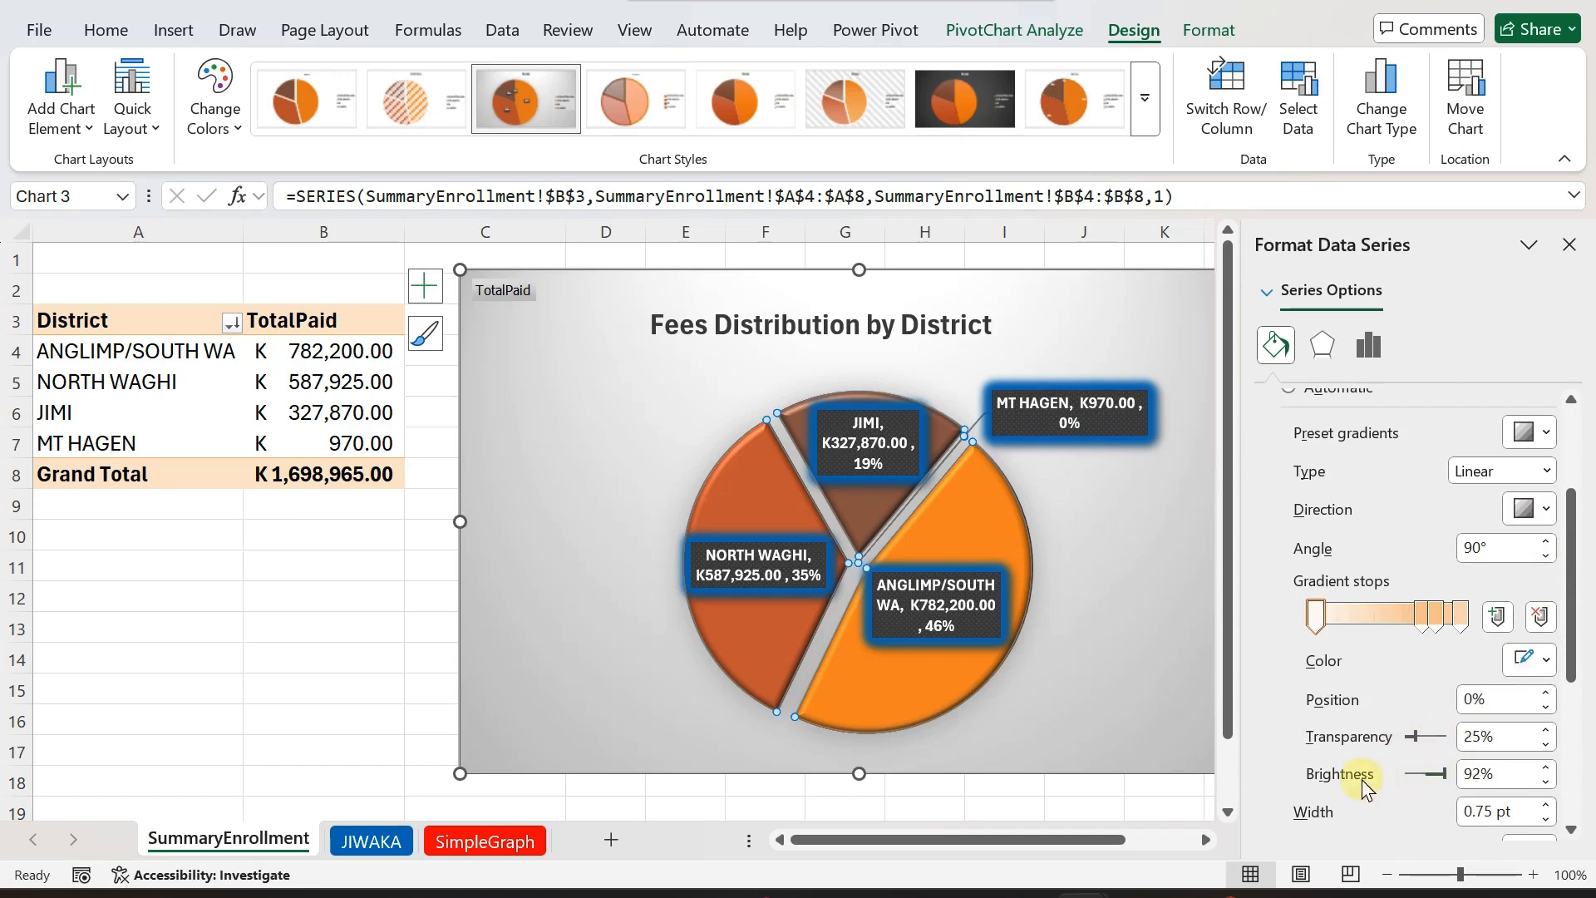
scroll(1364, 786, "down", 2)
scroll(1301, 619, "up", 2)
left_click_drag(1316, 612, 1338, 615)
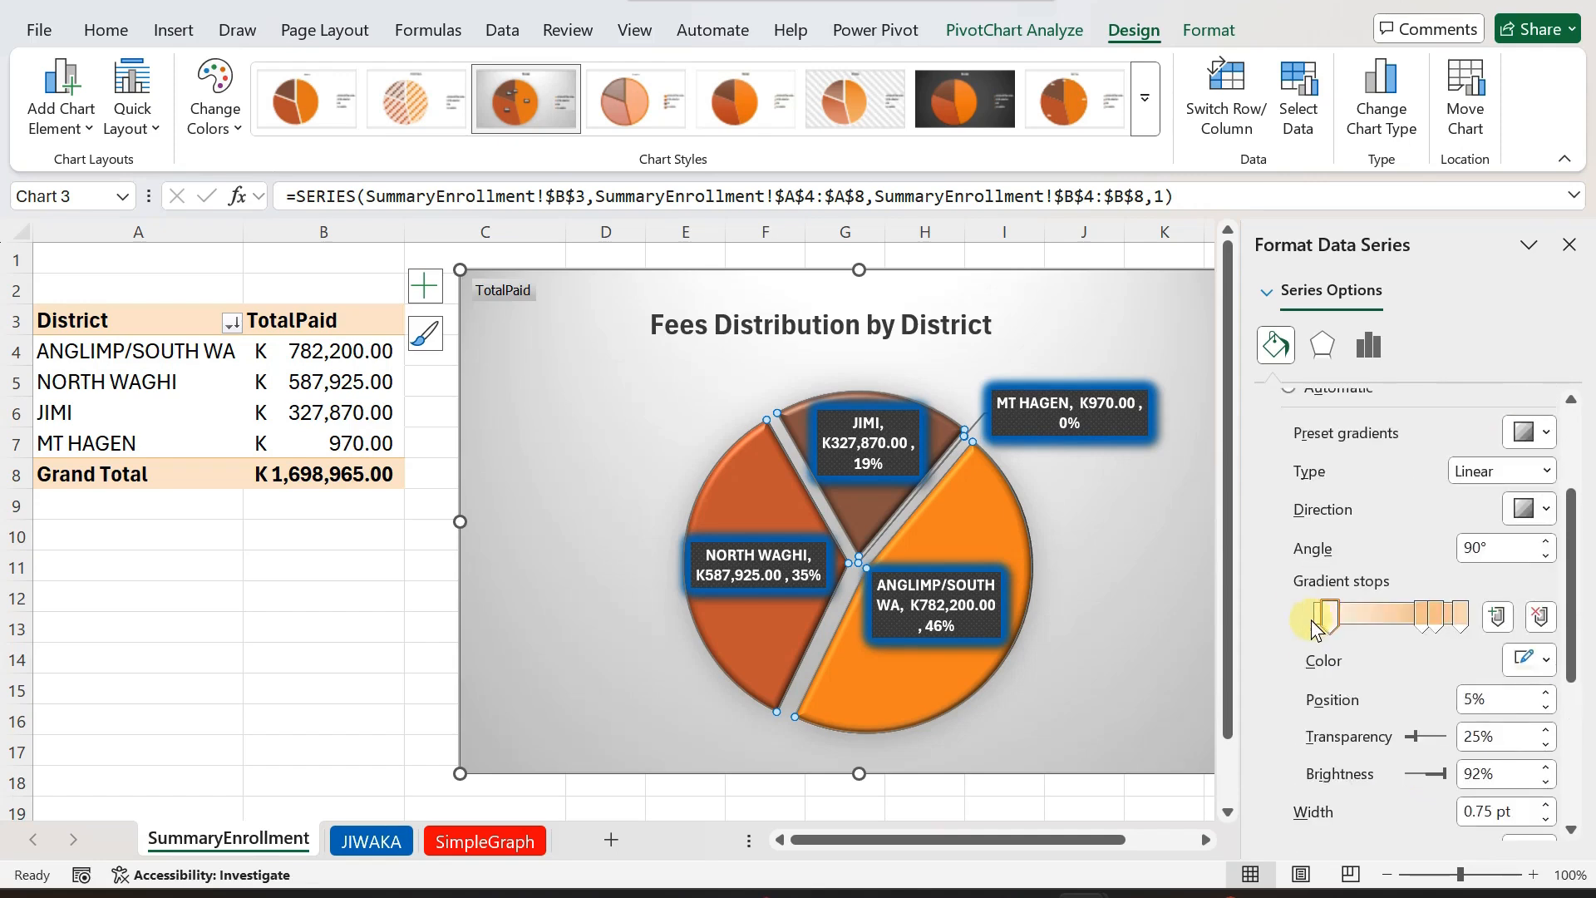
left_click(1569, 245)
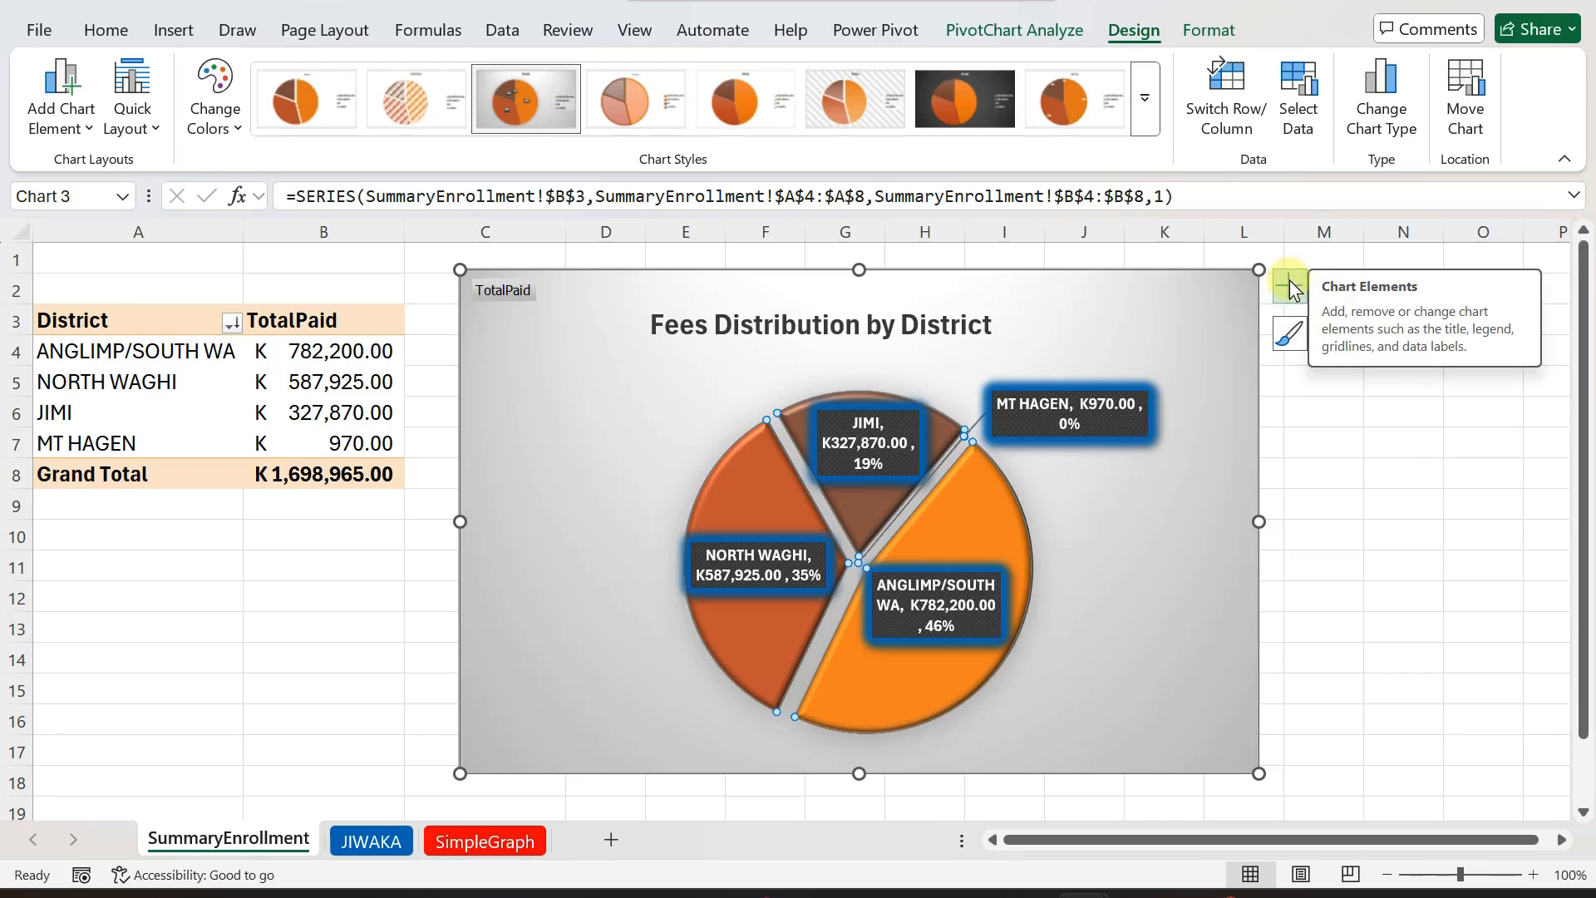
left_click(1306, 619)
left_click(1096, 532)
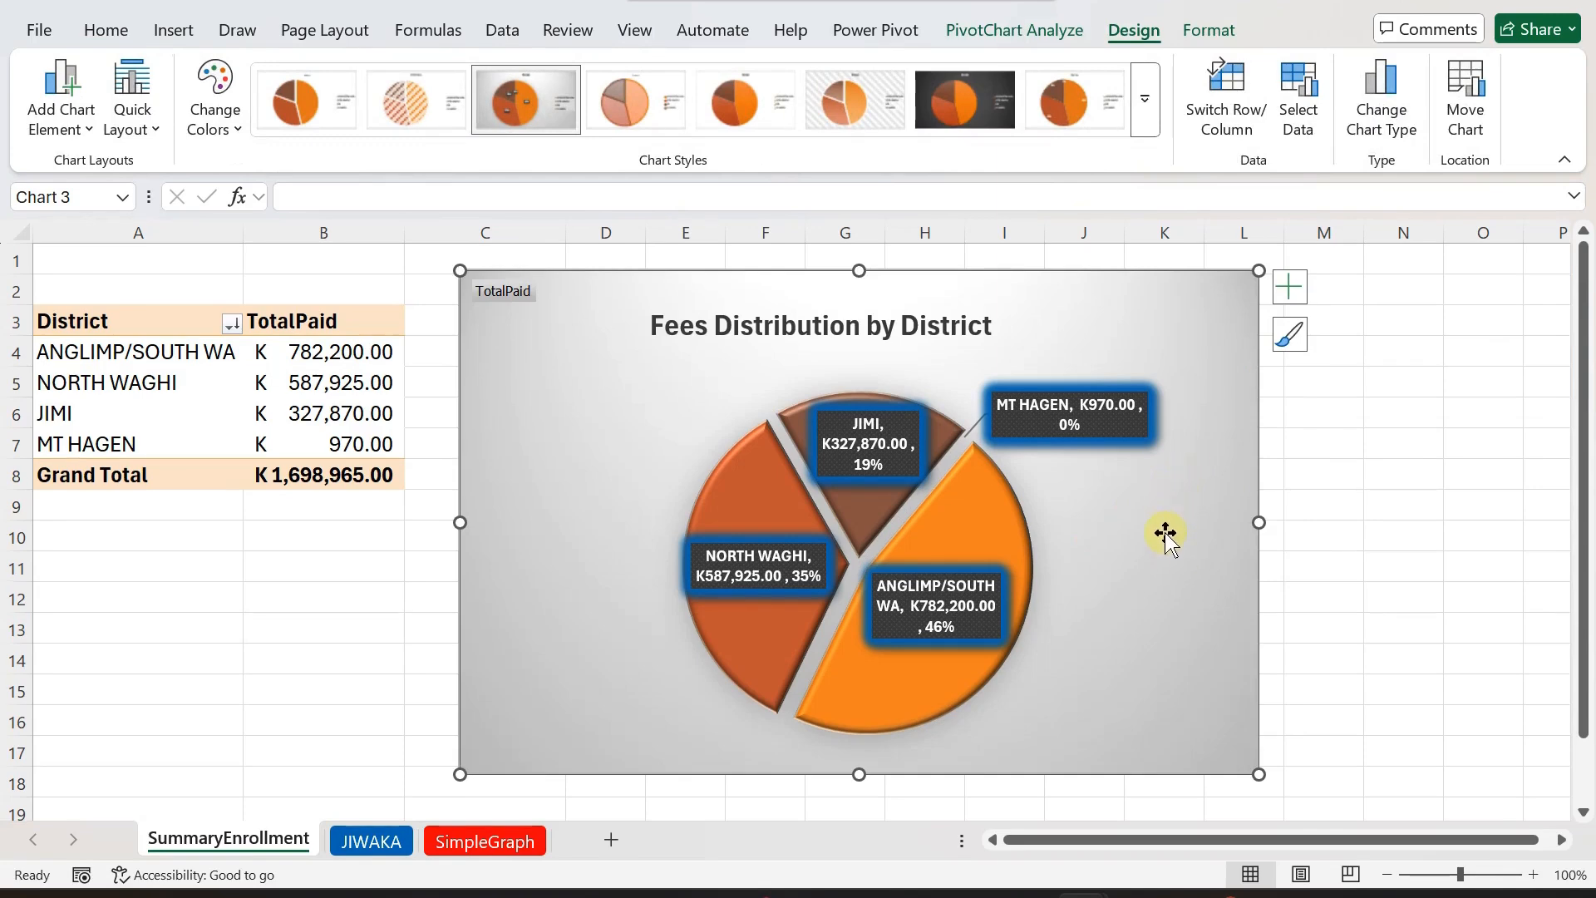
- Apply the white chart style with an uppercase title and slice-coloured data labels outside the pie
left_click(1290, 337)
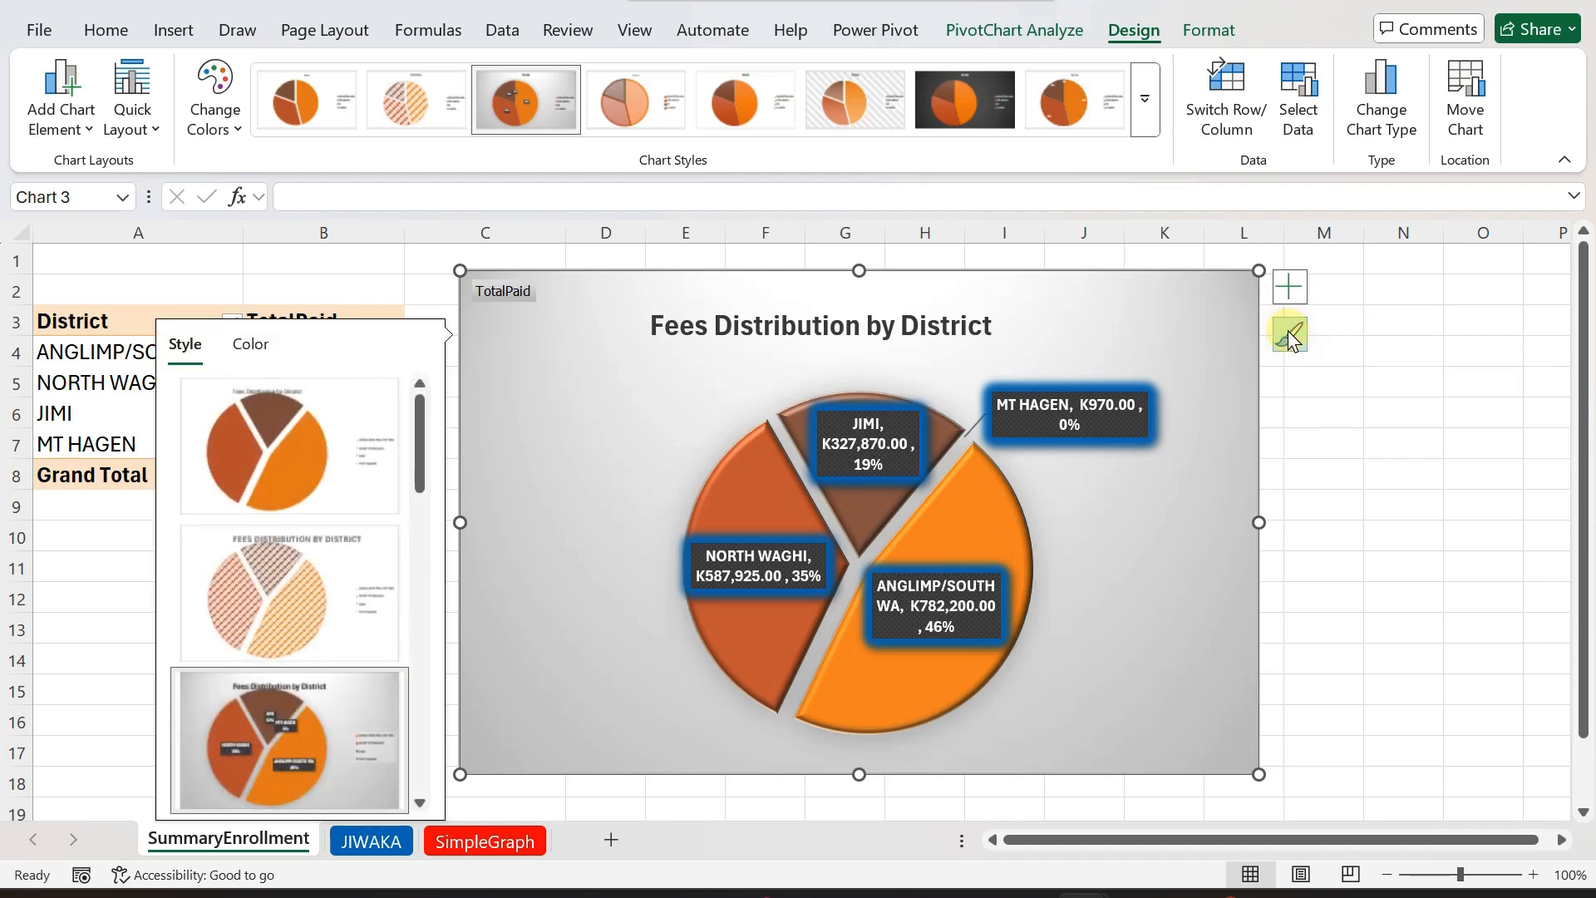
scroll(268, 566, "down", 4)
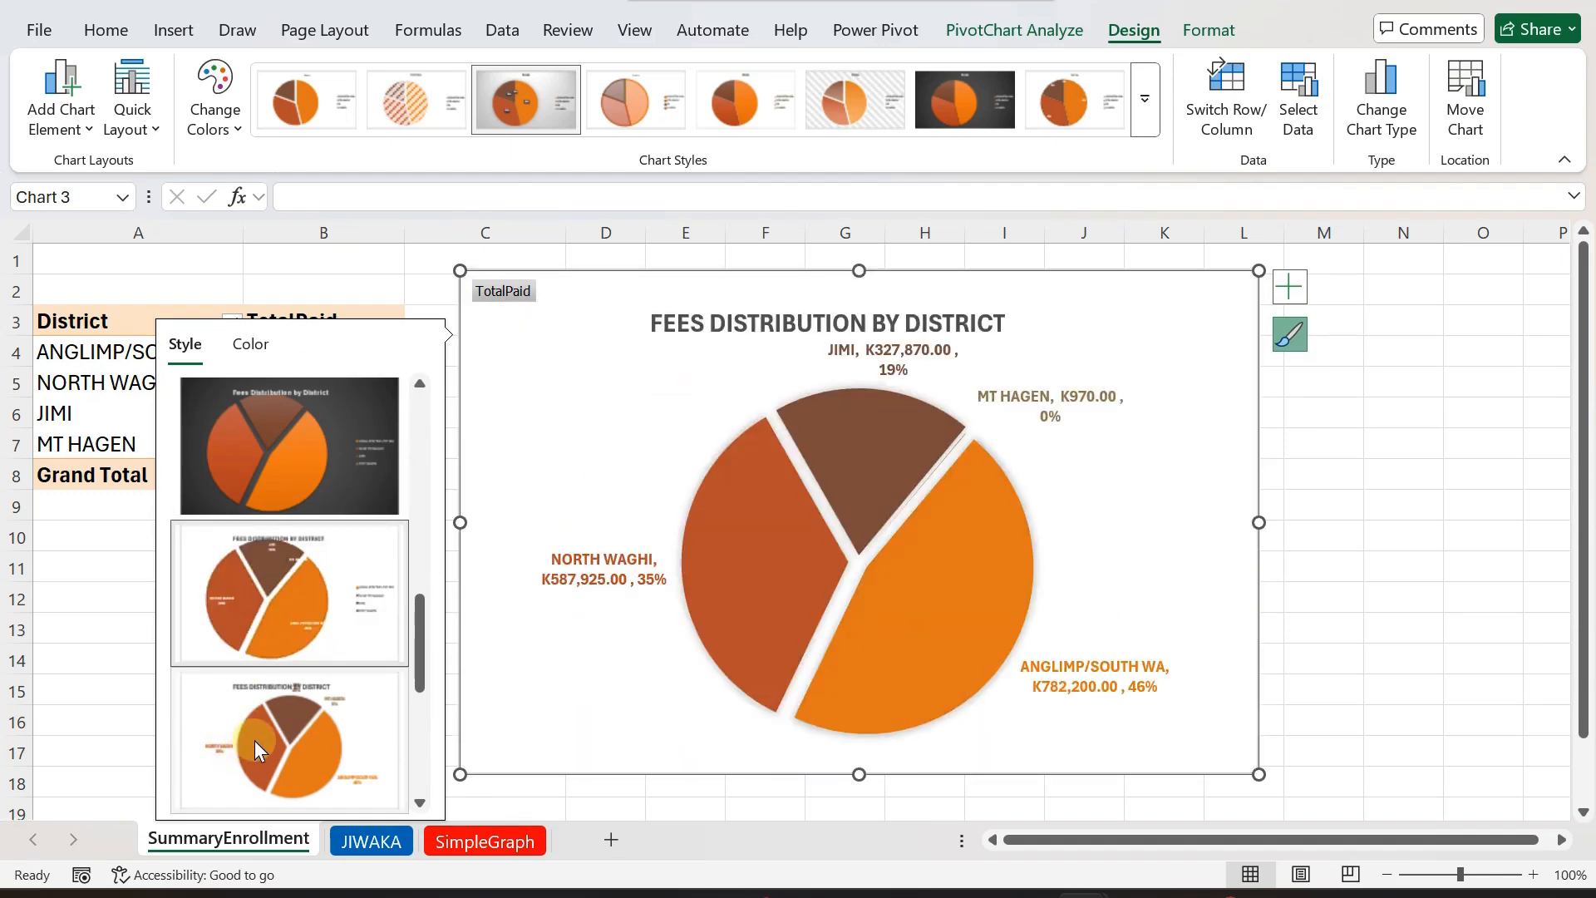
left_click(273, 738)
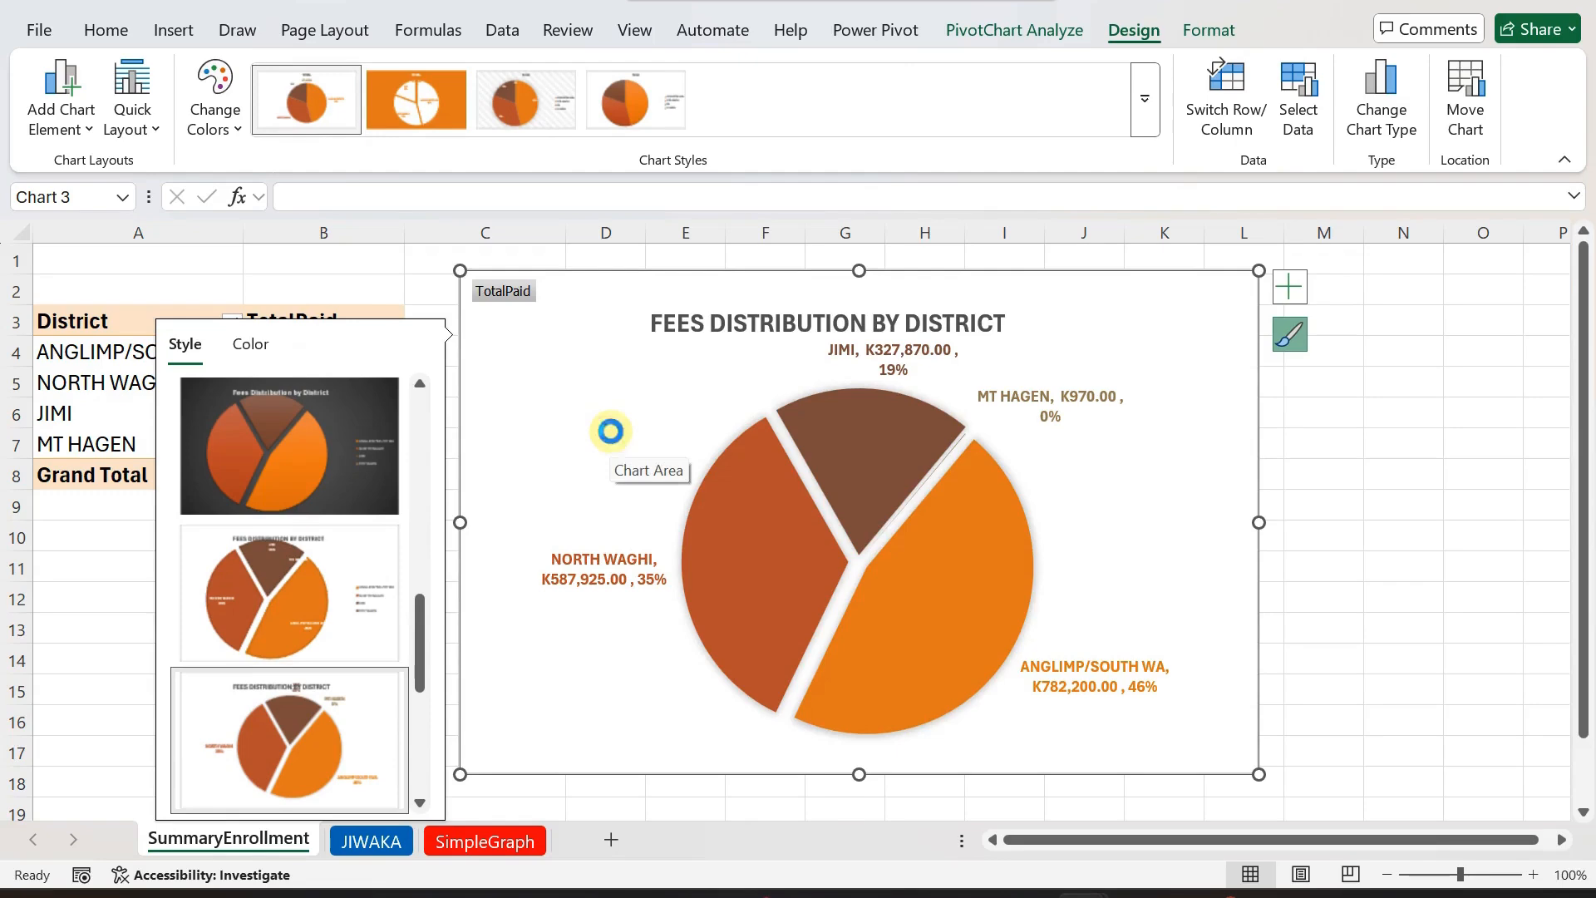
- Undo the recent chart style changes back to the grey gradient background with dark data labels, and close the style choices
key("ctrl+z")
key("ctrl+z")
key("ctrl+z")
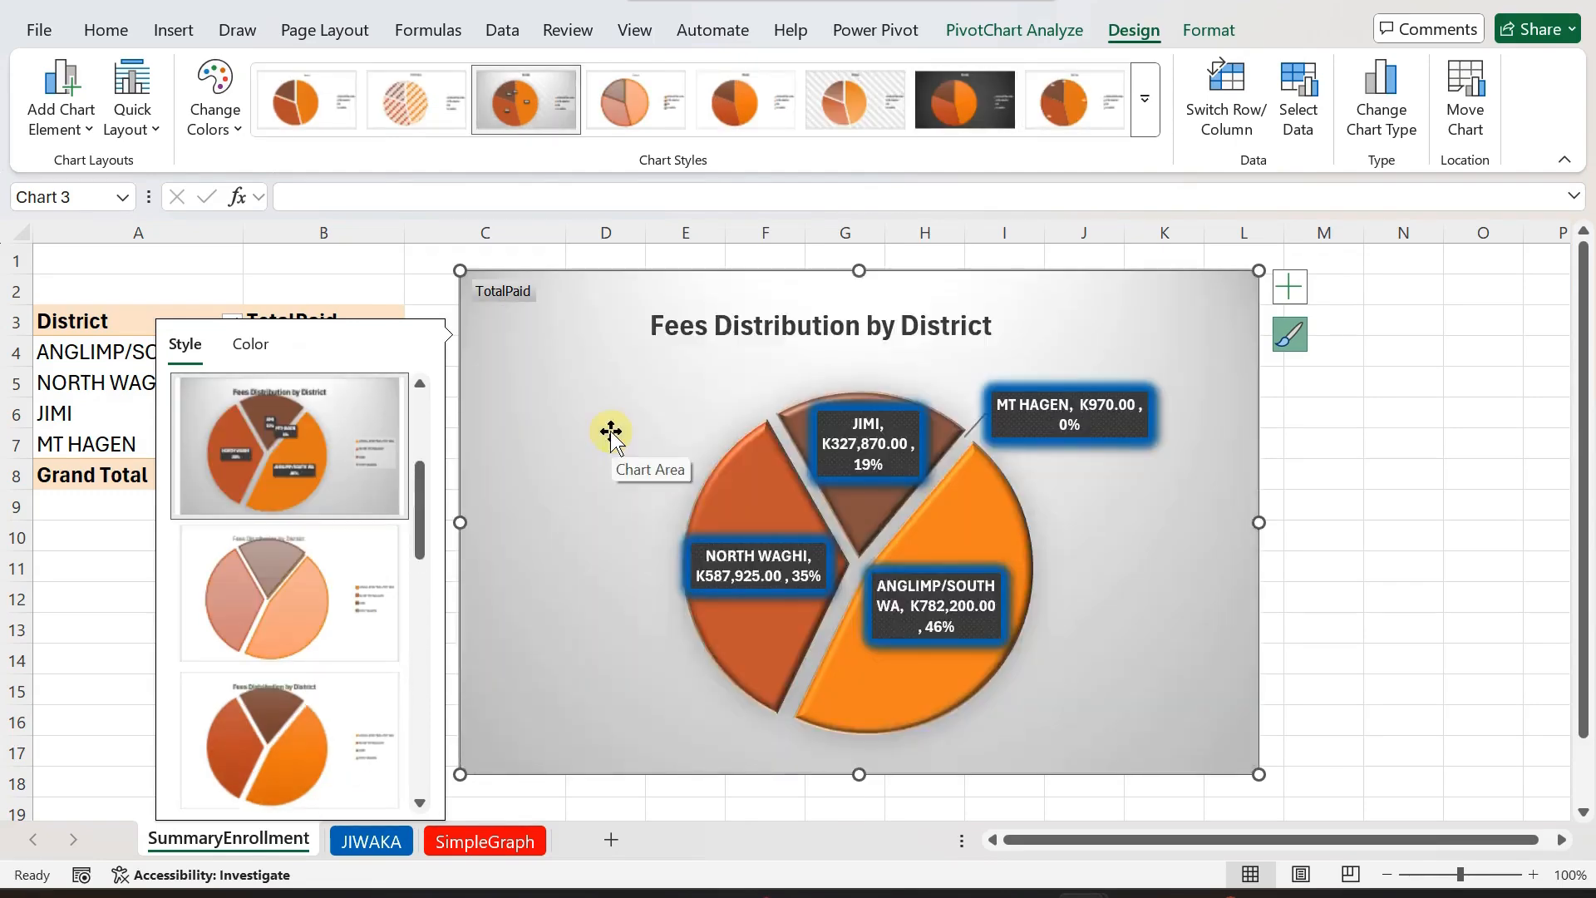
left_click(1355, 478)
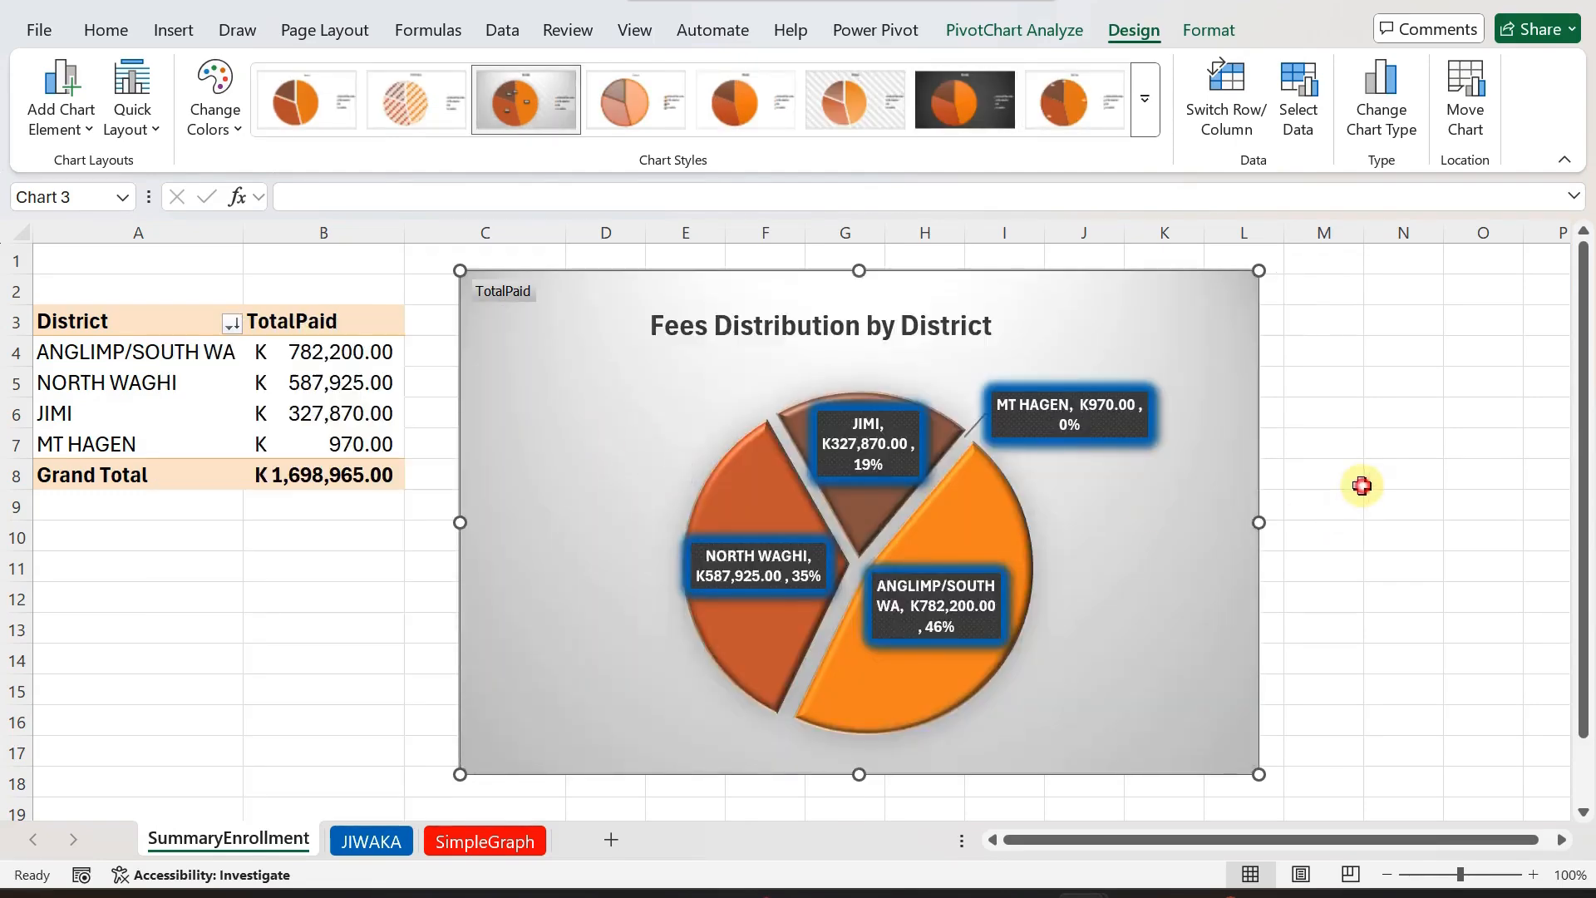
left_click(1197, 323)
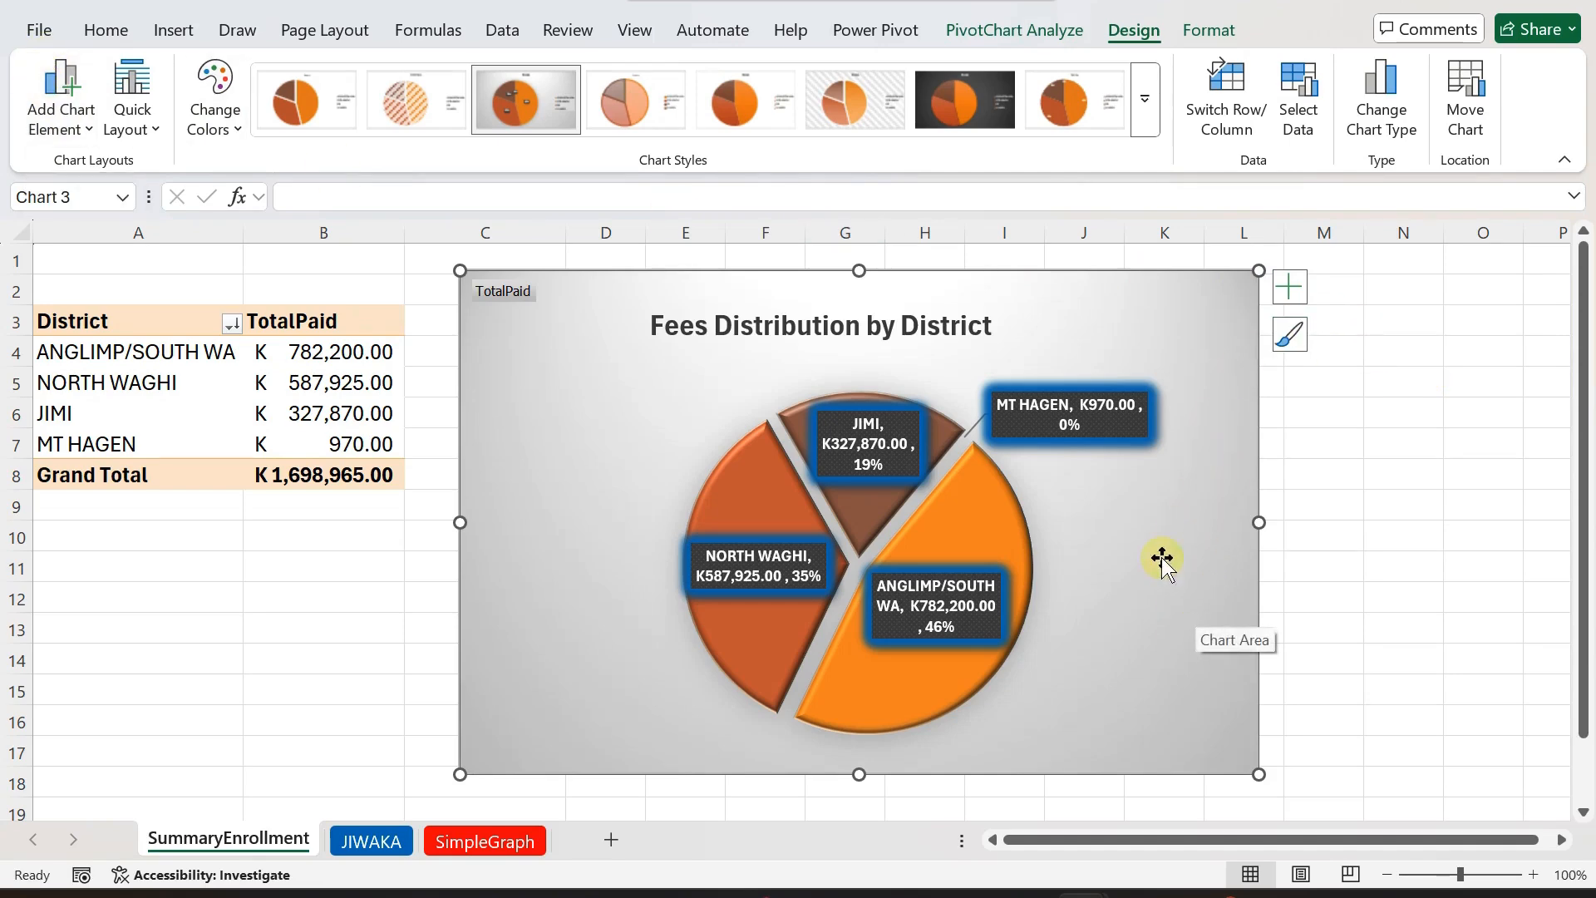
- Try a legend on the right side of the pie chart, delete it and close the formatting pane
left_click(1299, 291)
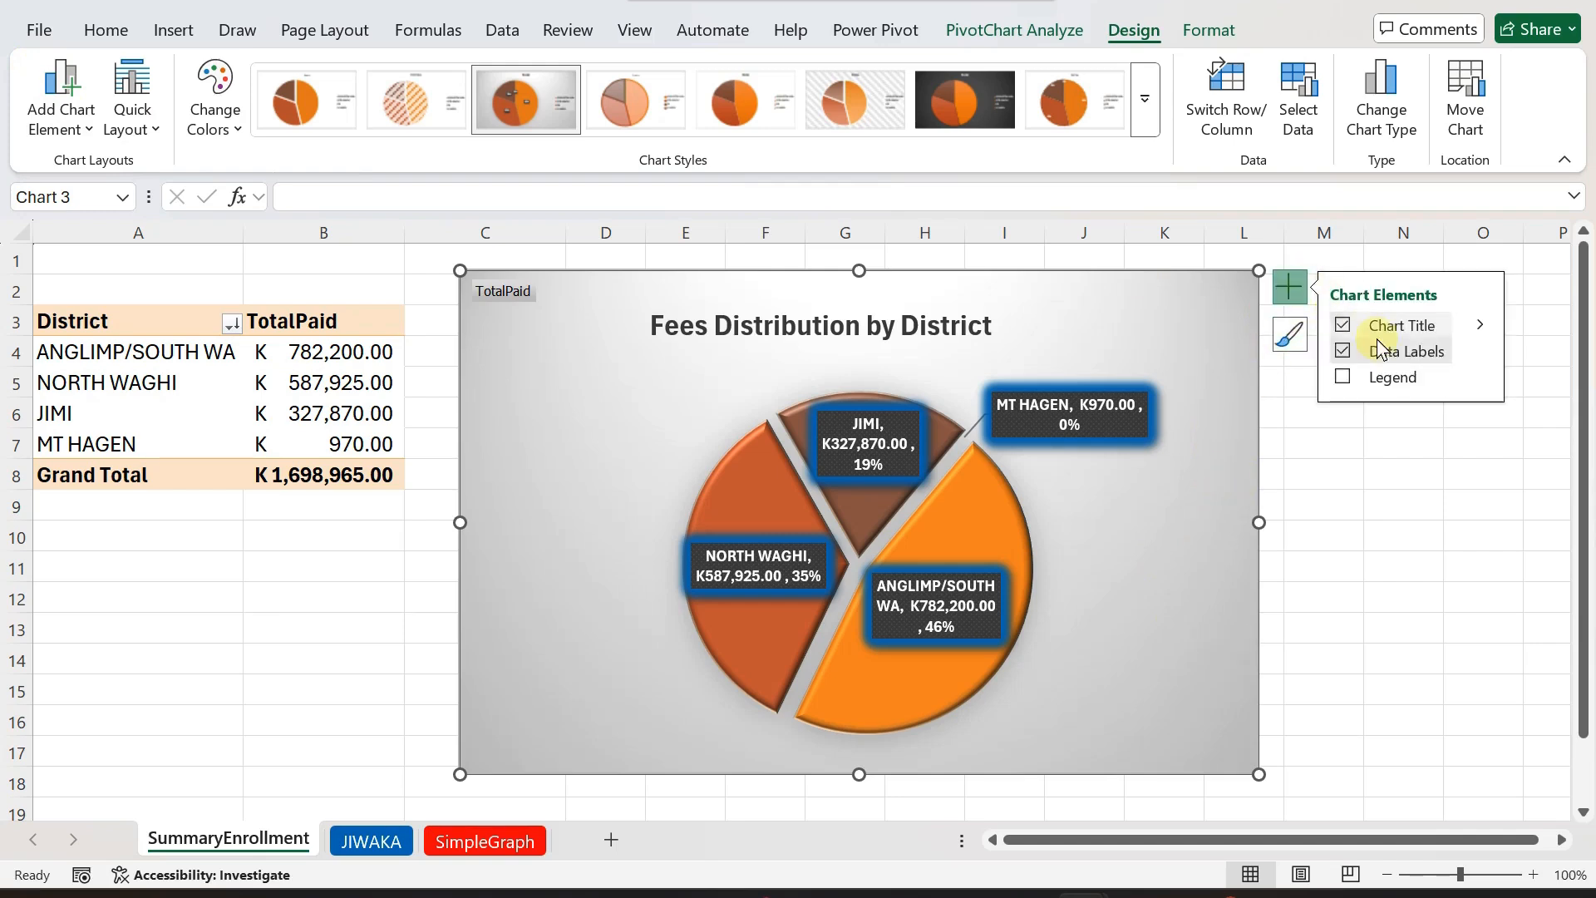
left_click(1481, 379)
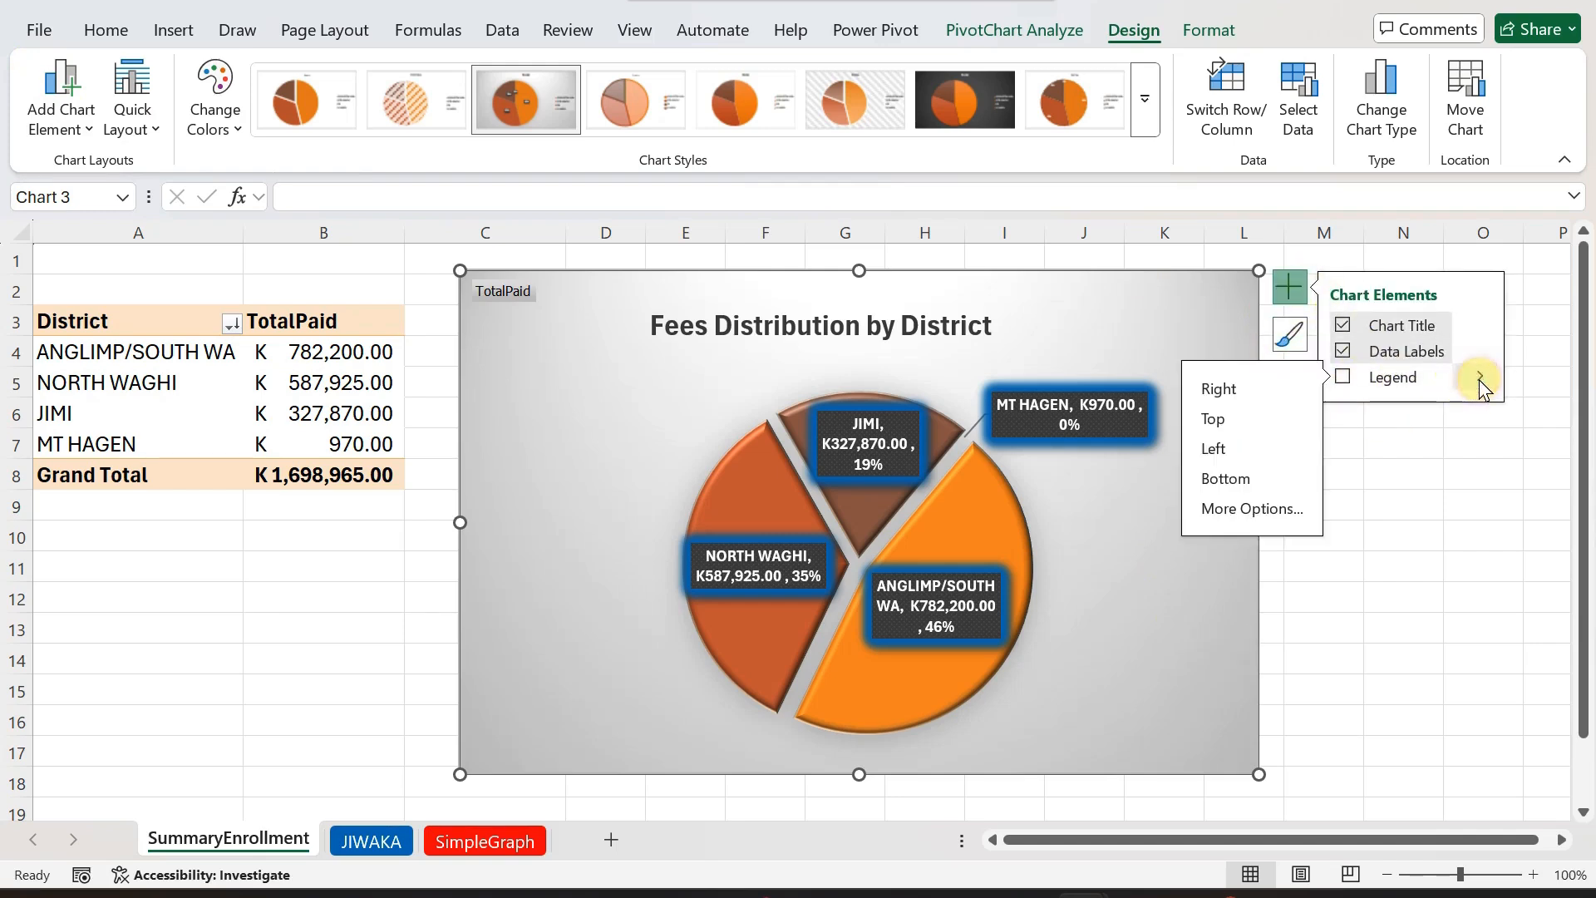
left_click(1255, 511)
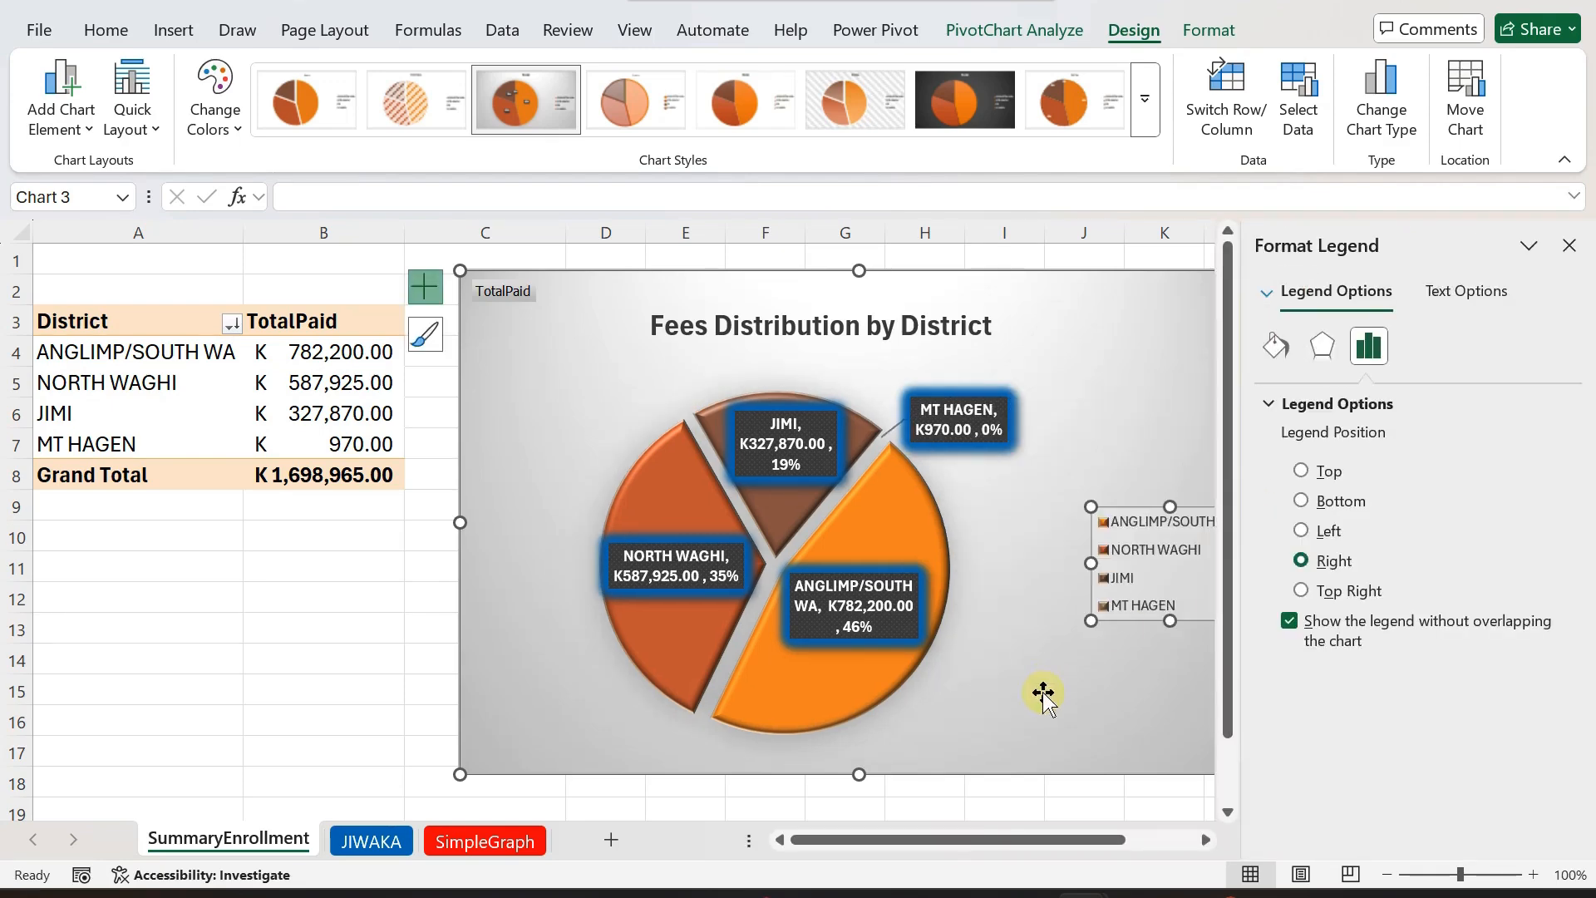
left_click_drag(1042, 693, 1045, 695)
left_click(1121, 553)
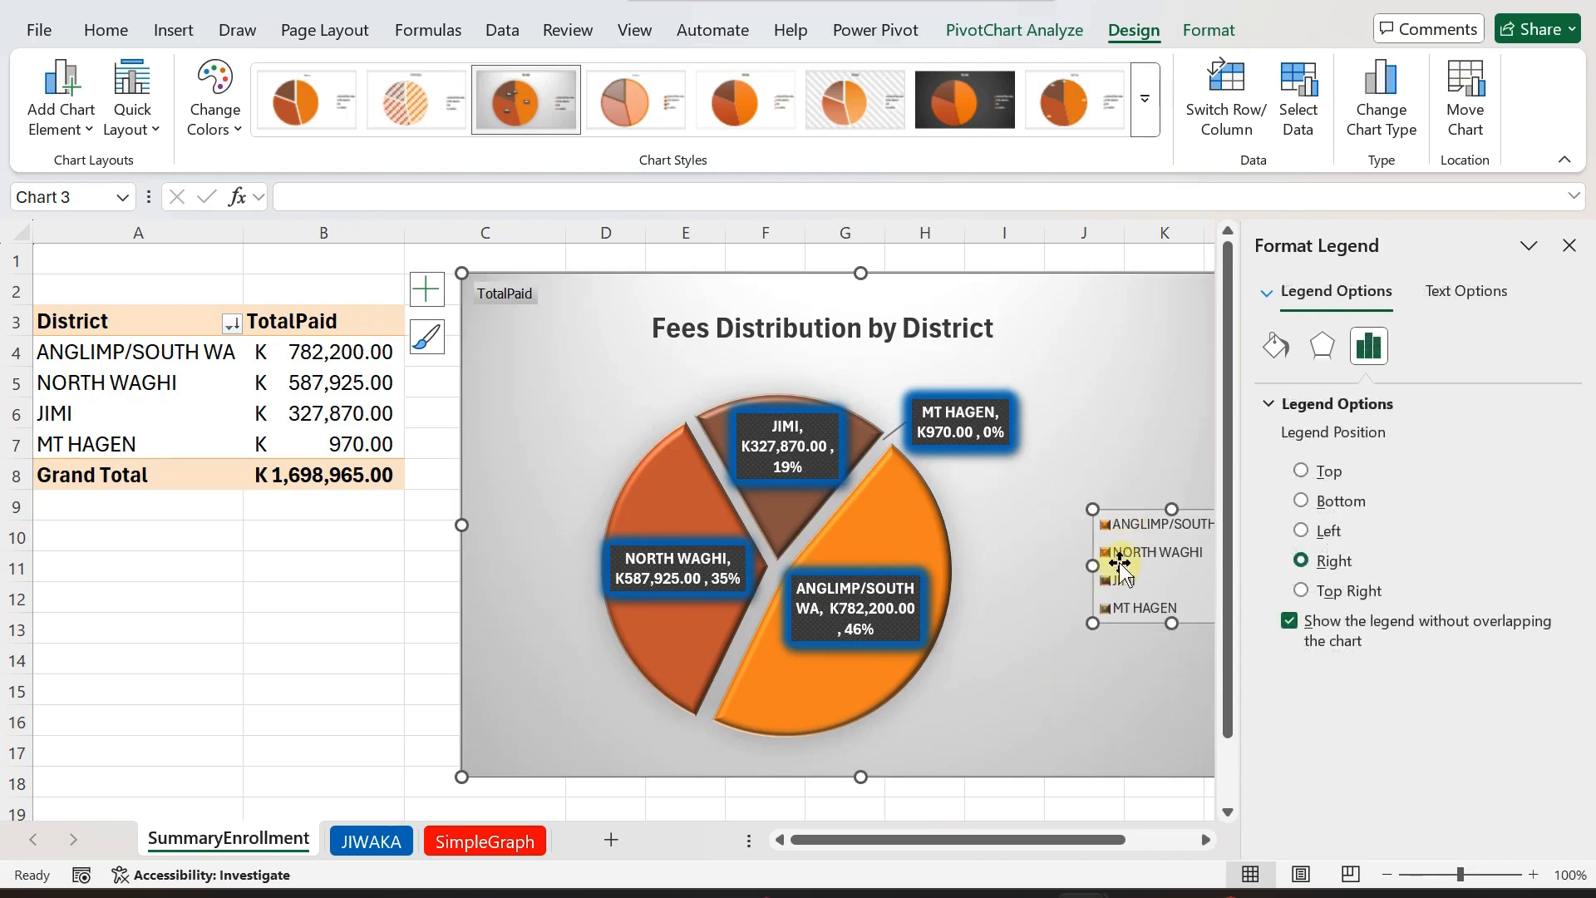
key("Delete")
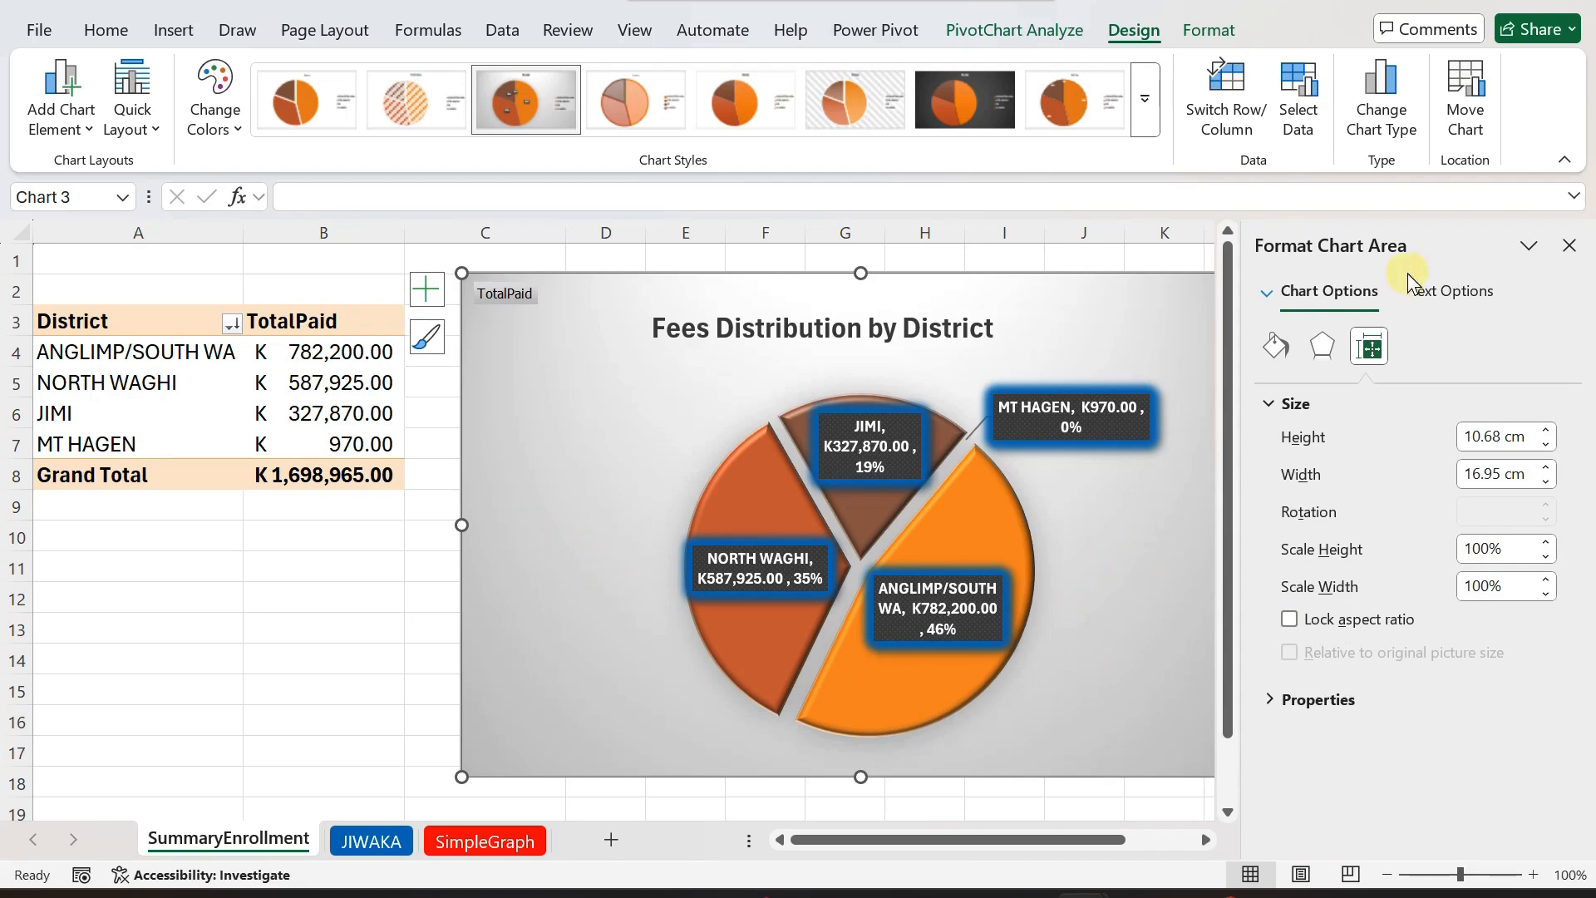
left_click(1572, 244)
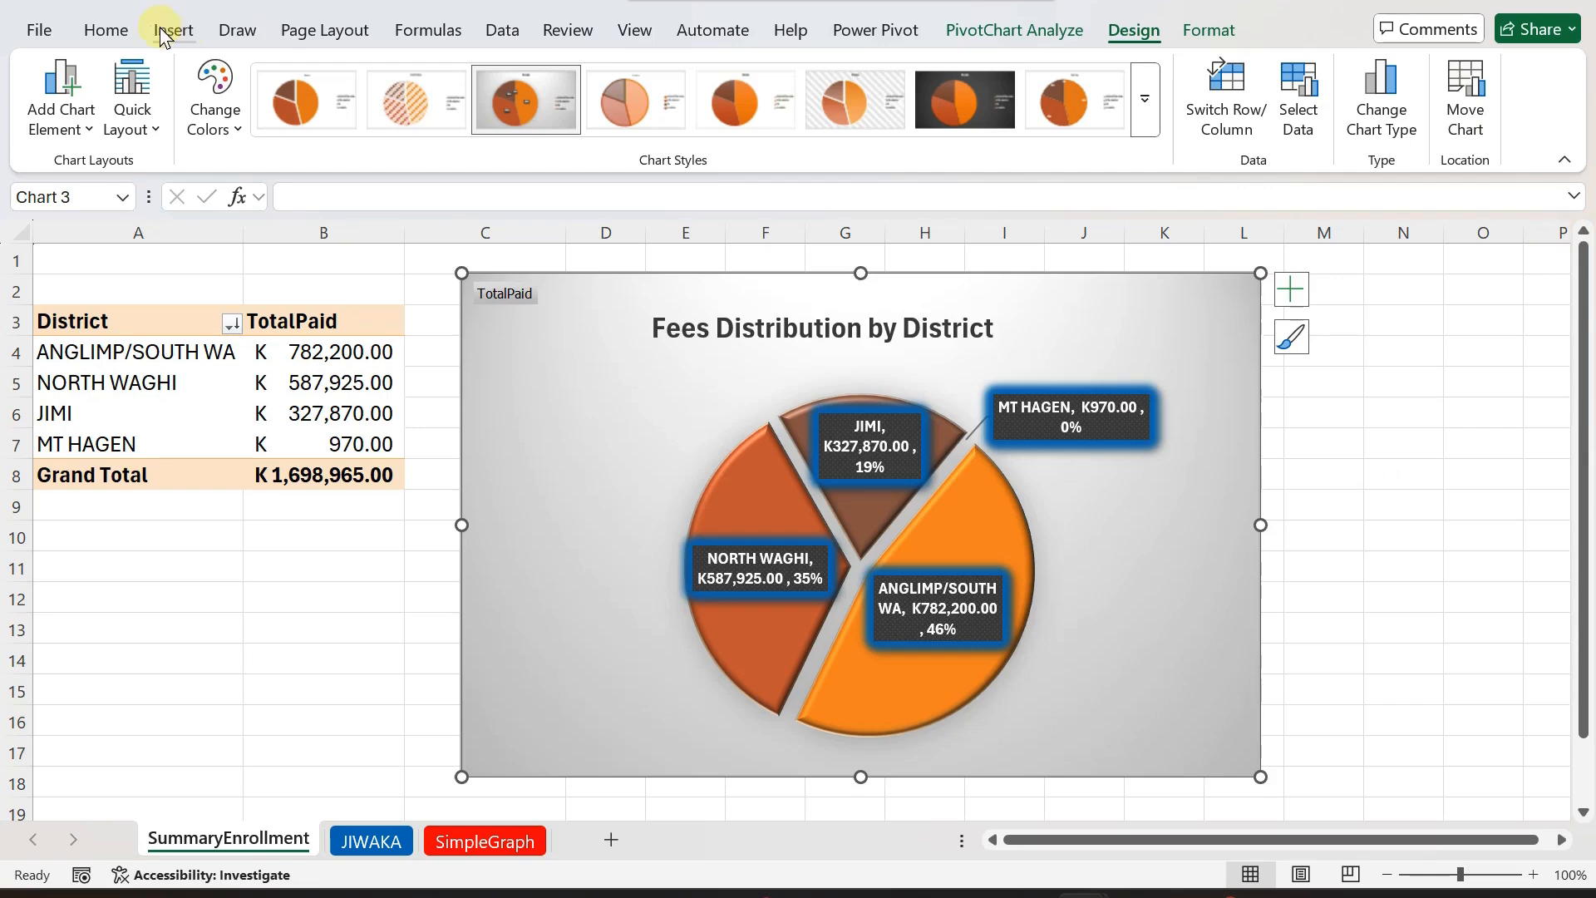
- Fill the chart area with the lightest tint of the khaki theme colour
left_click(104, 28)
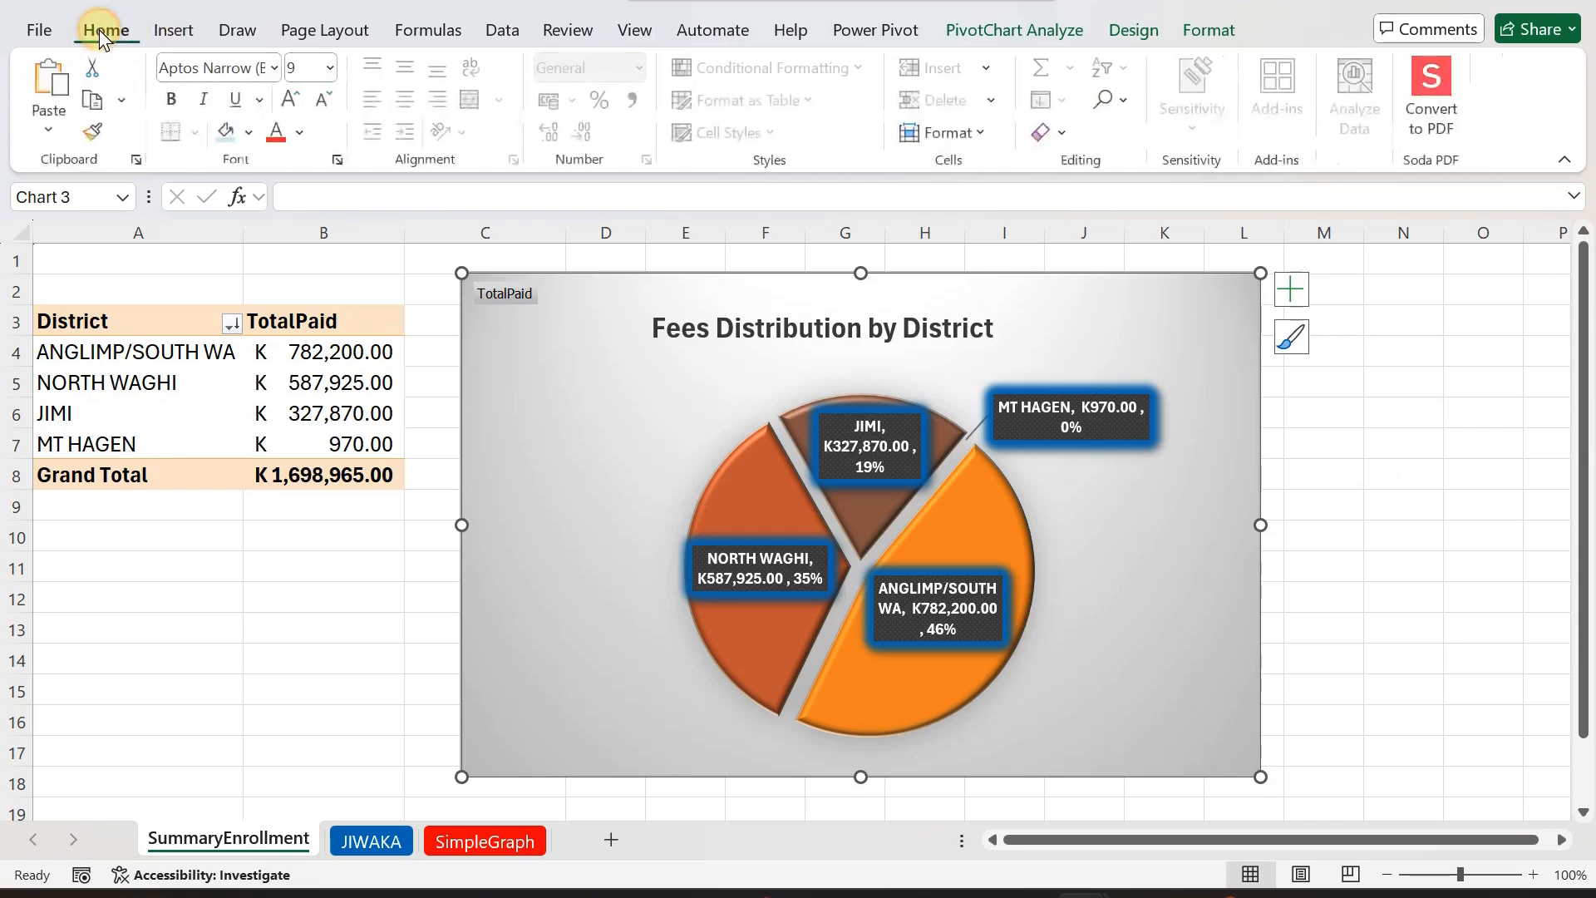
left_click(226, 133)
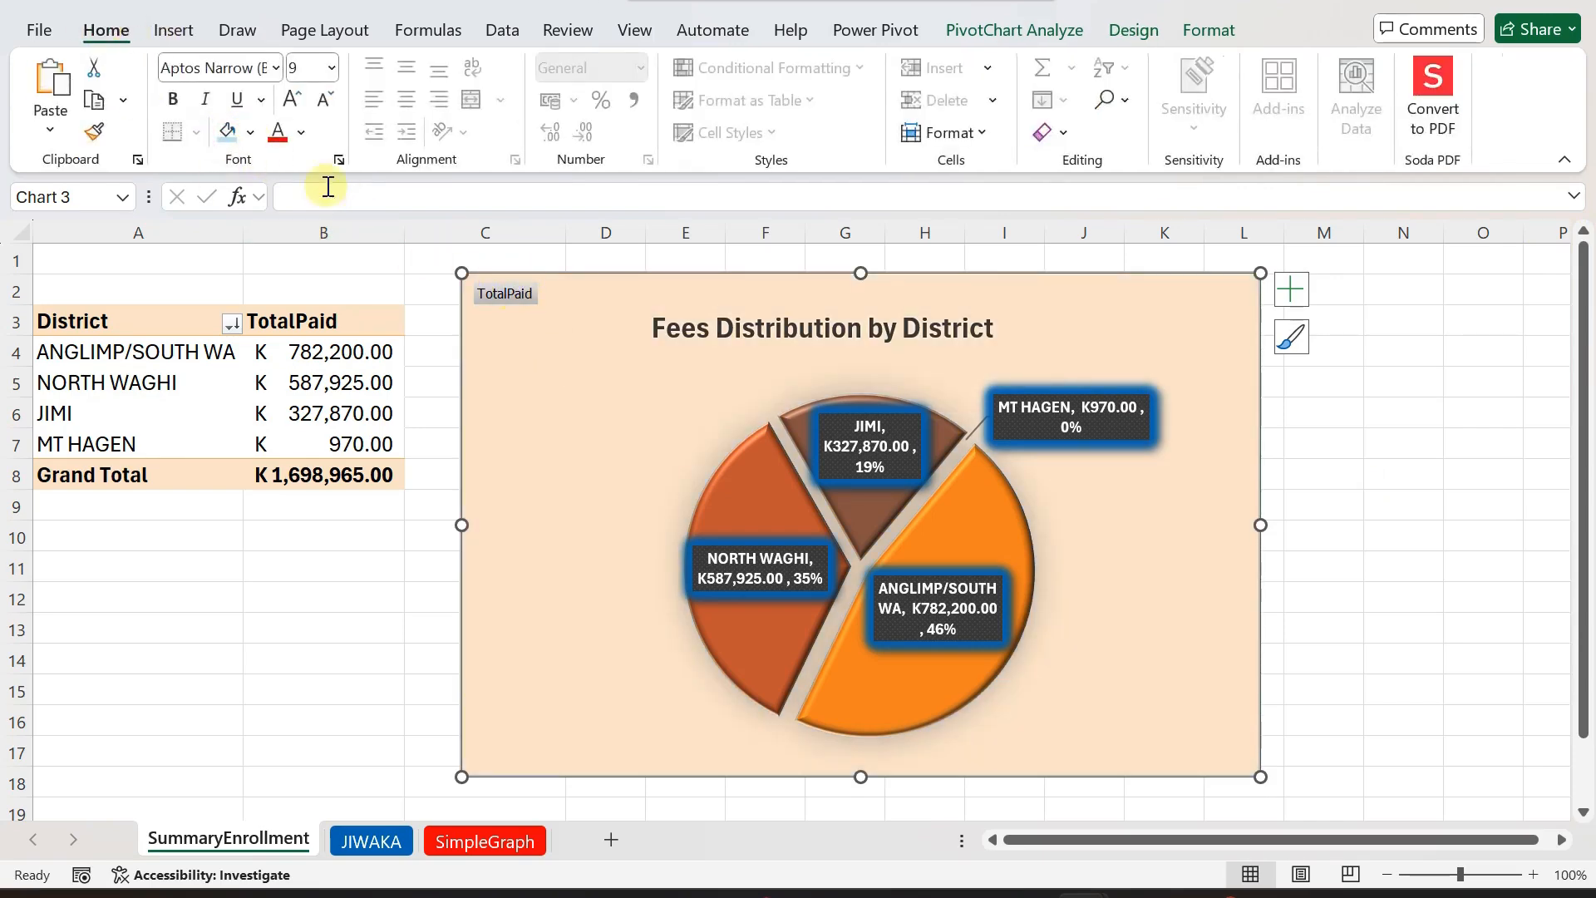
left_click(250, 135)
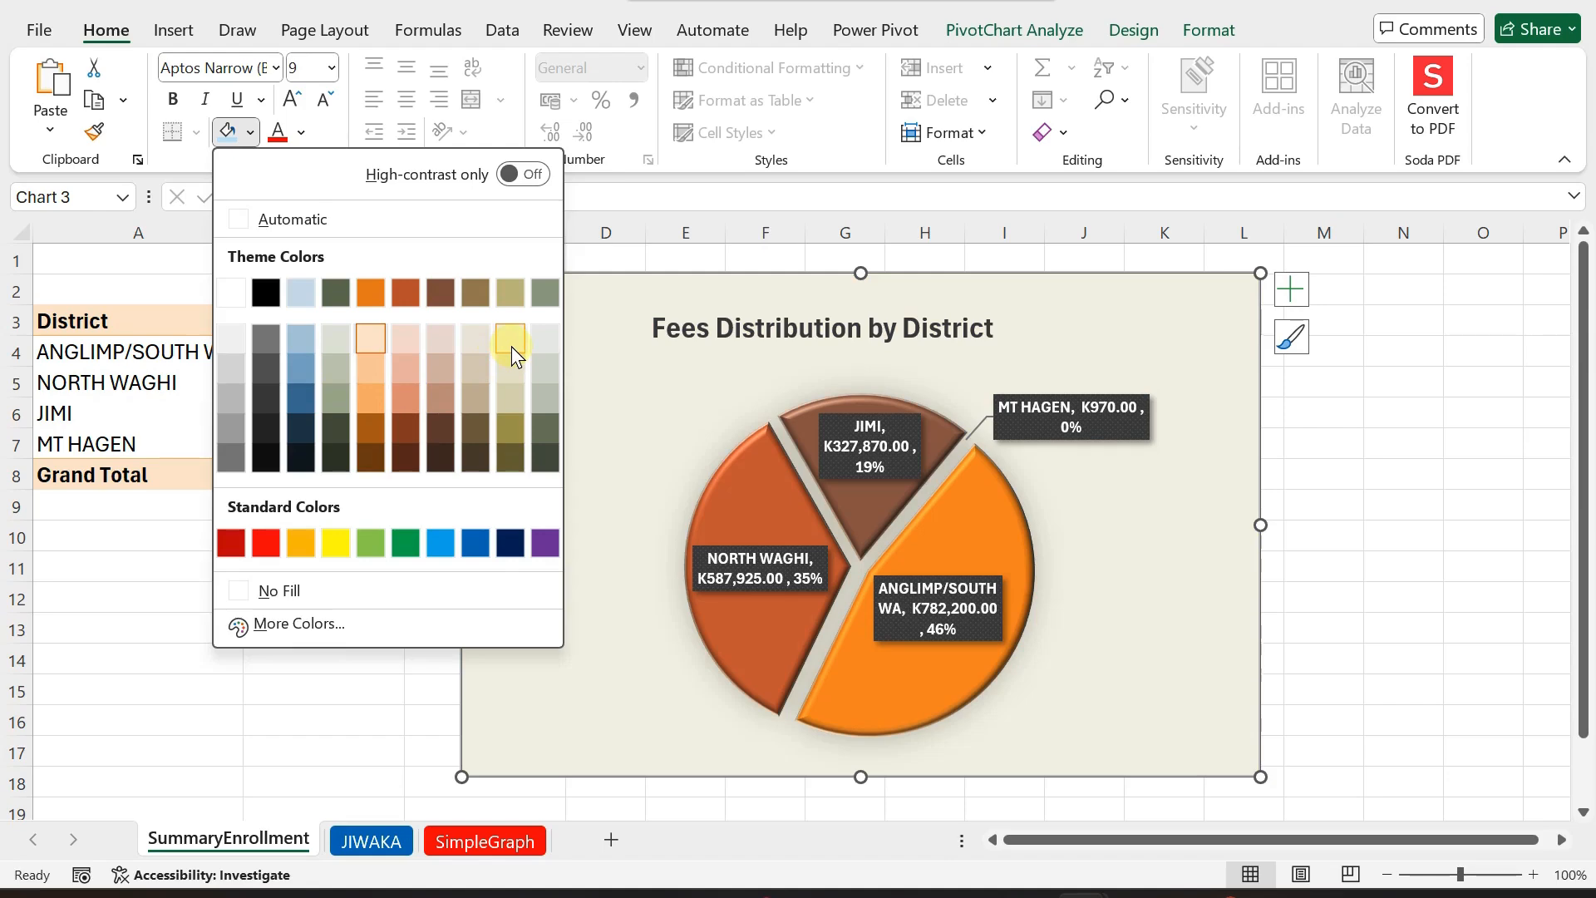
left_click(511, 346)
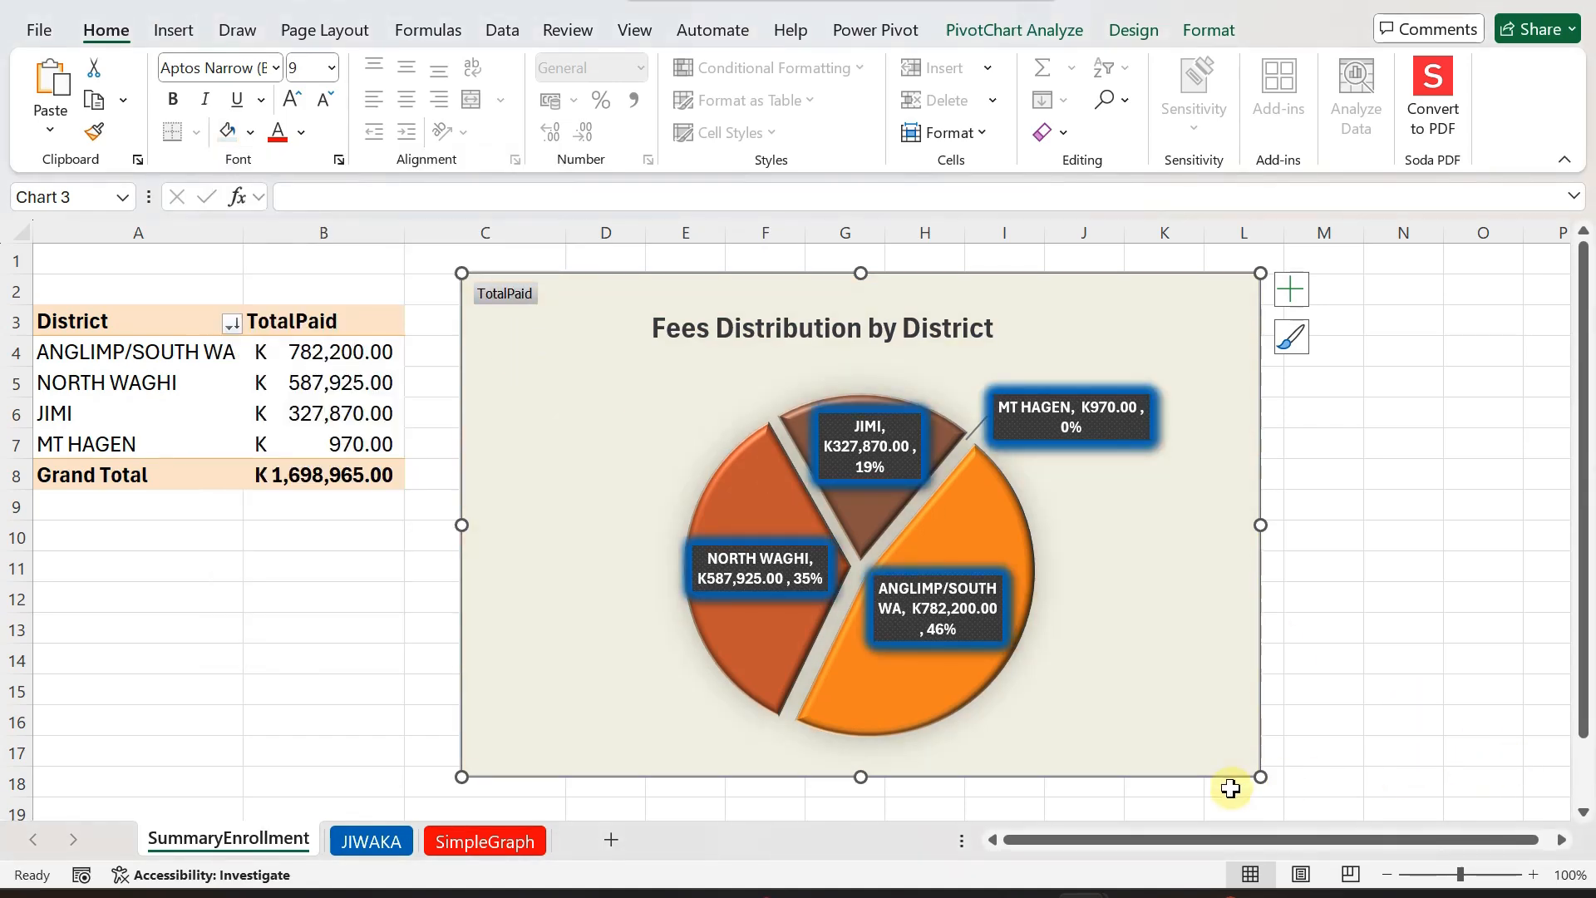
- Resize the chart to span about columns C to L and rows 2 to 17, and hide its value field buttons
left_click_drag(1258, 782, 1201, 729)
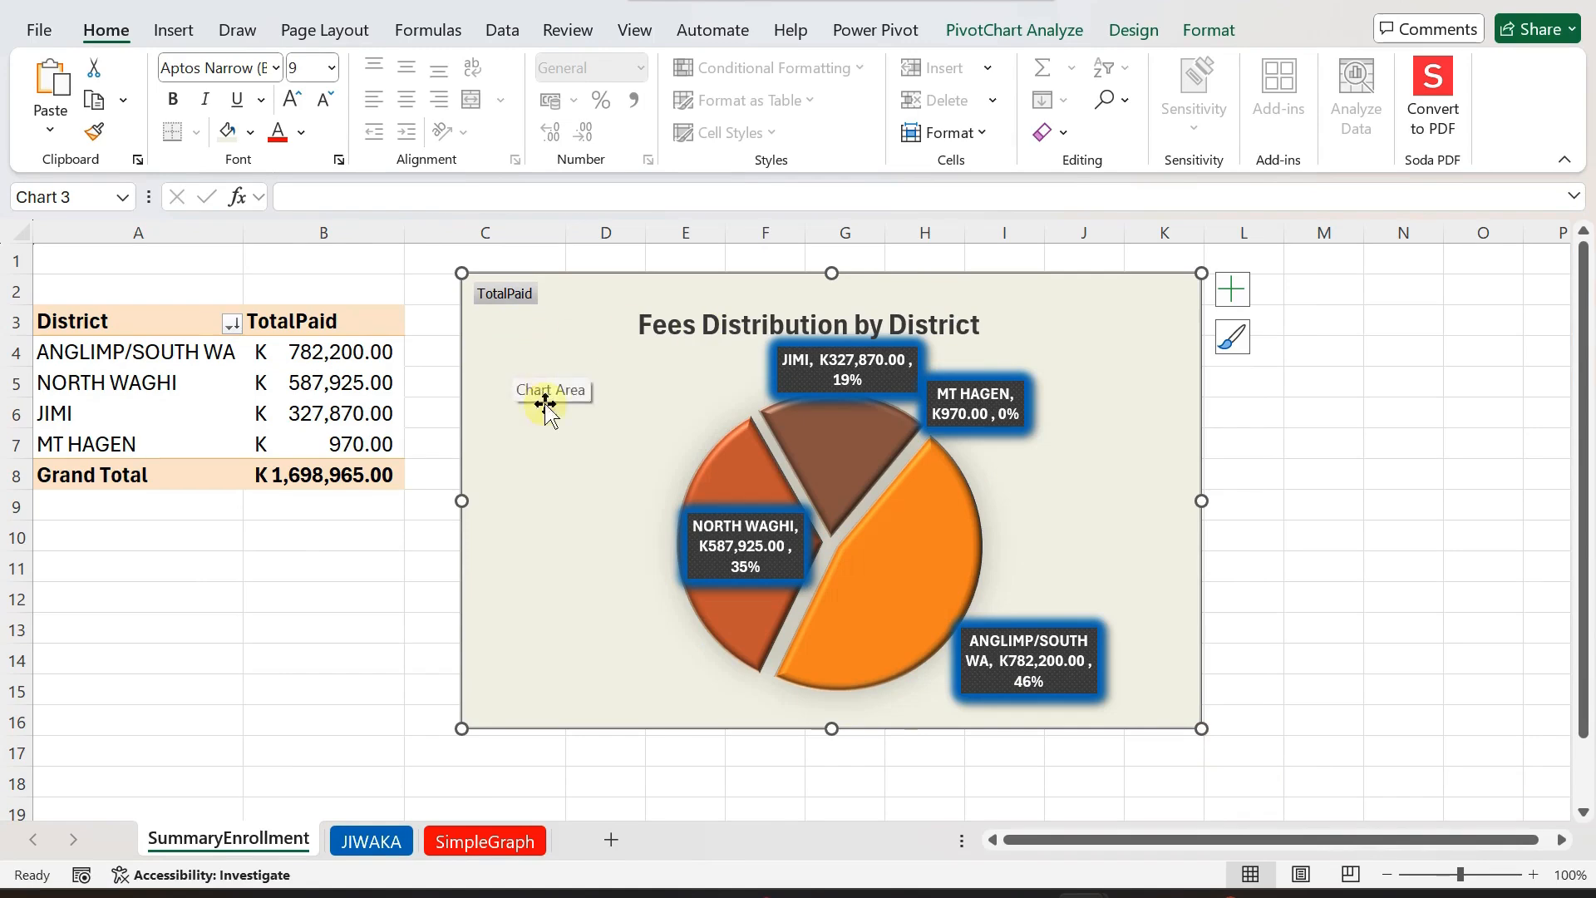
left_click_drag(831, 728, 832, 753)
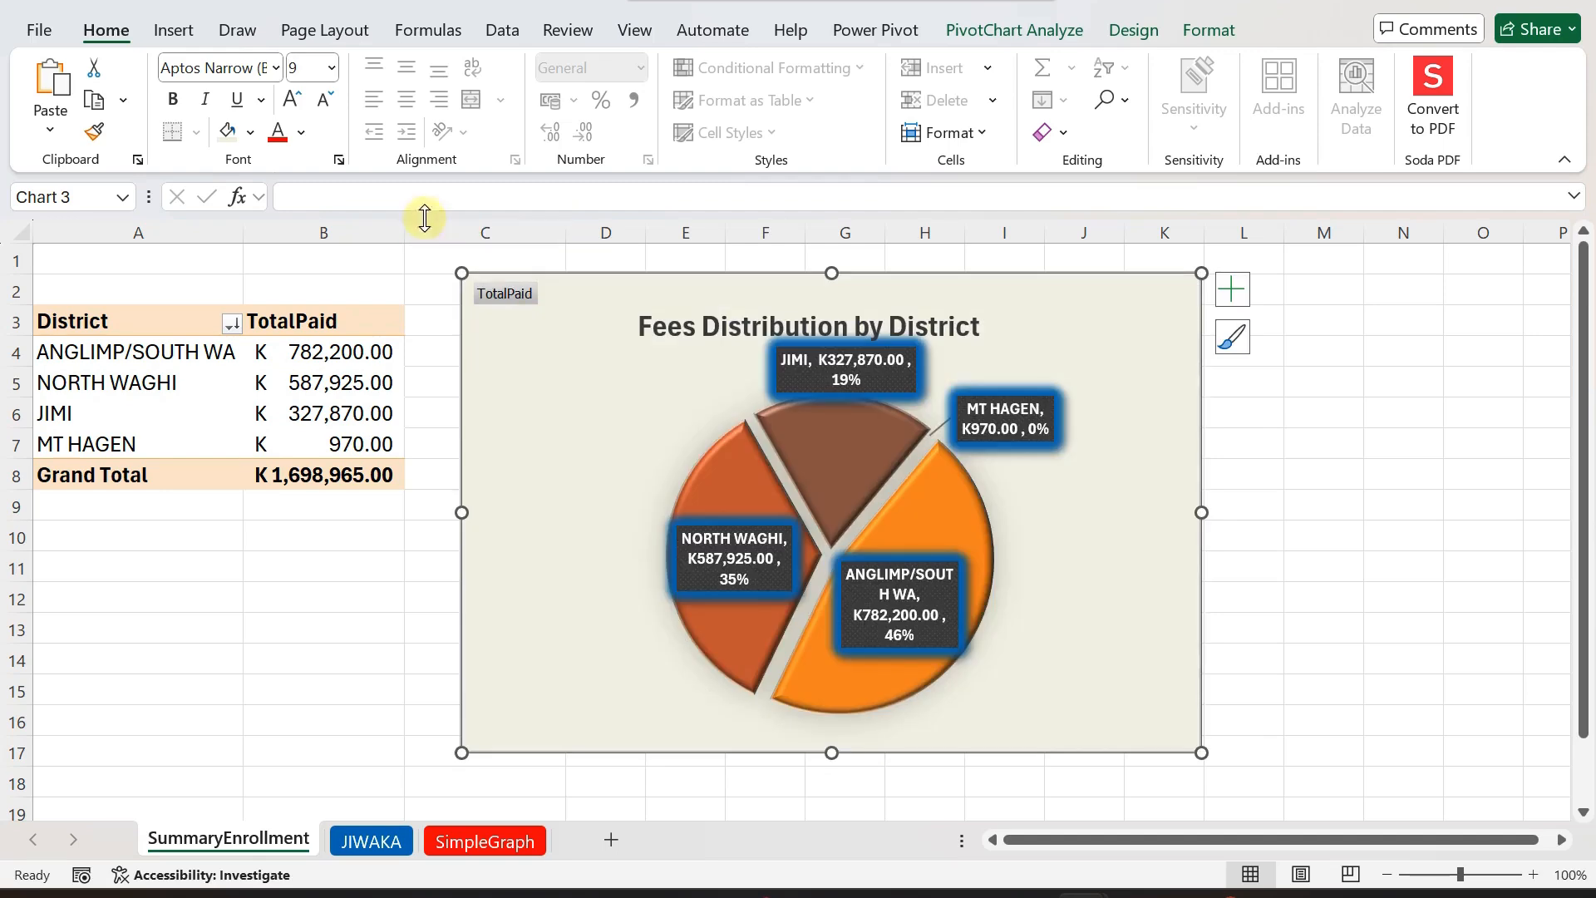
right_click(503, 293)
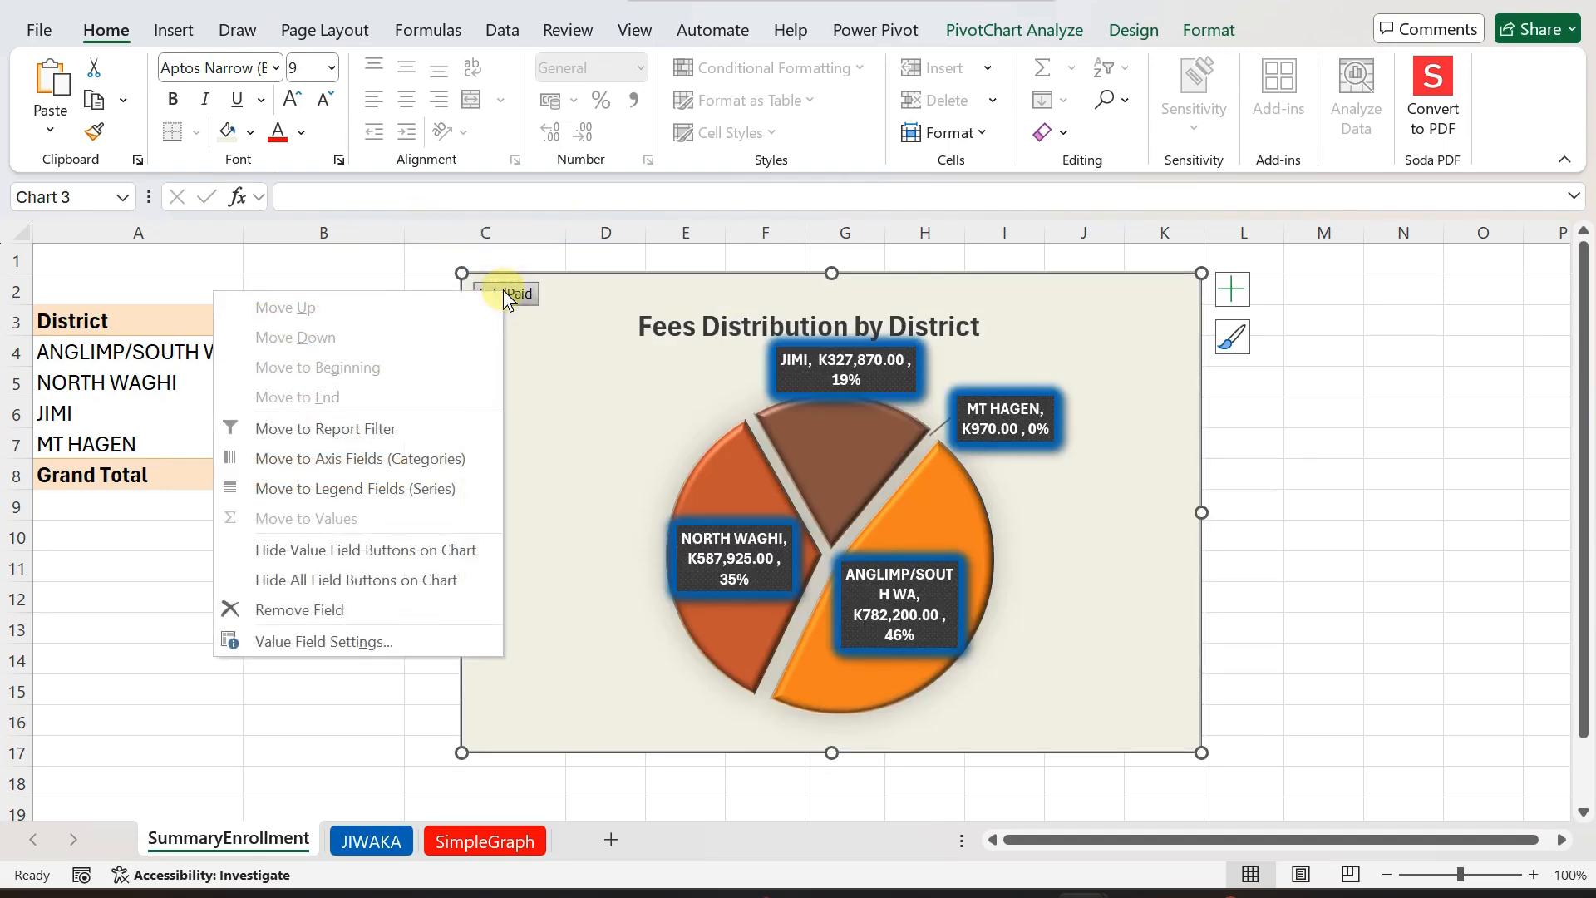
left_click(341, 551)
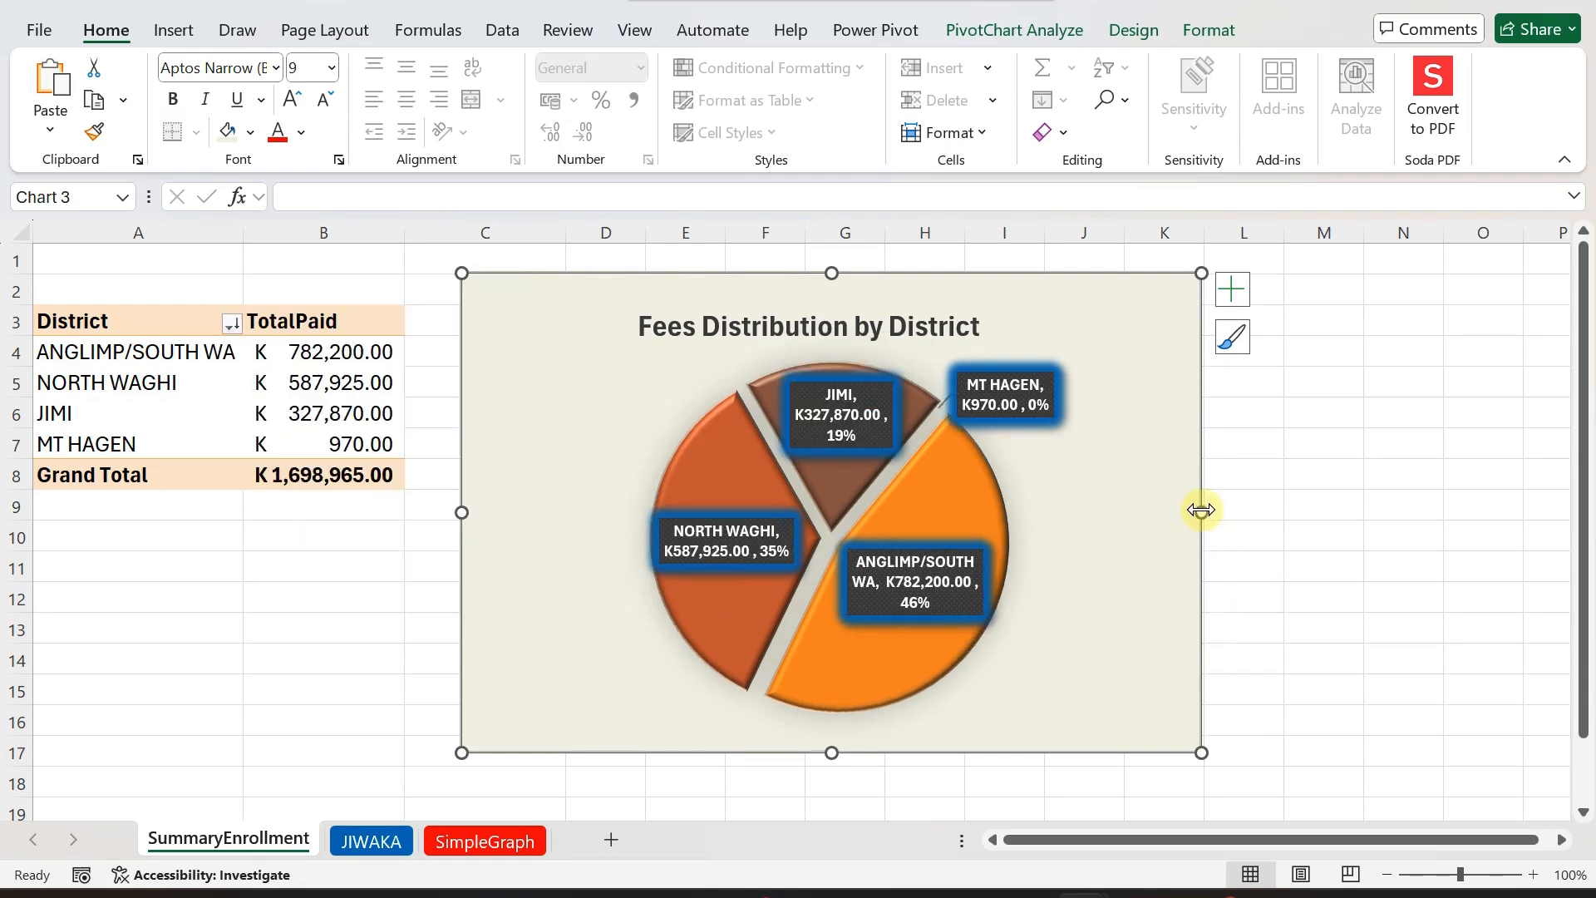
left_click_drag(1202, 512, 1272, 515)
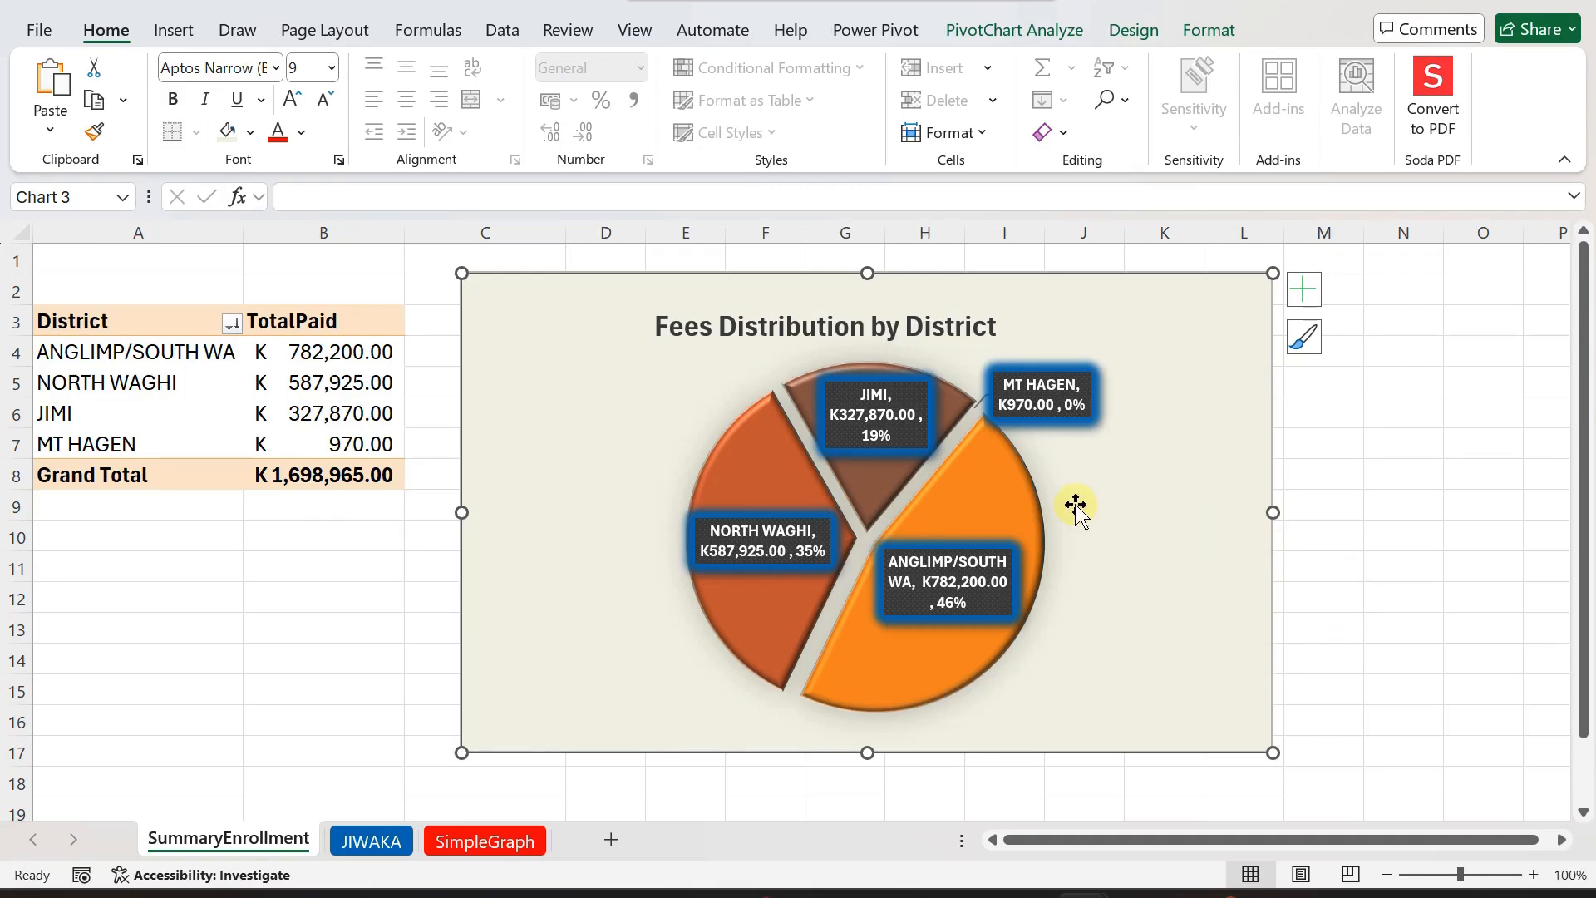
- Copy the pie chart and switch to the PowerPoint presentation
right_click(1171, 332)
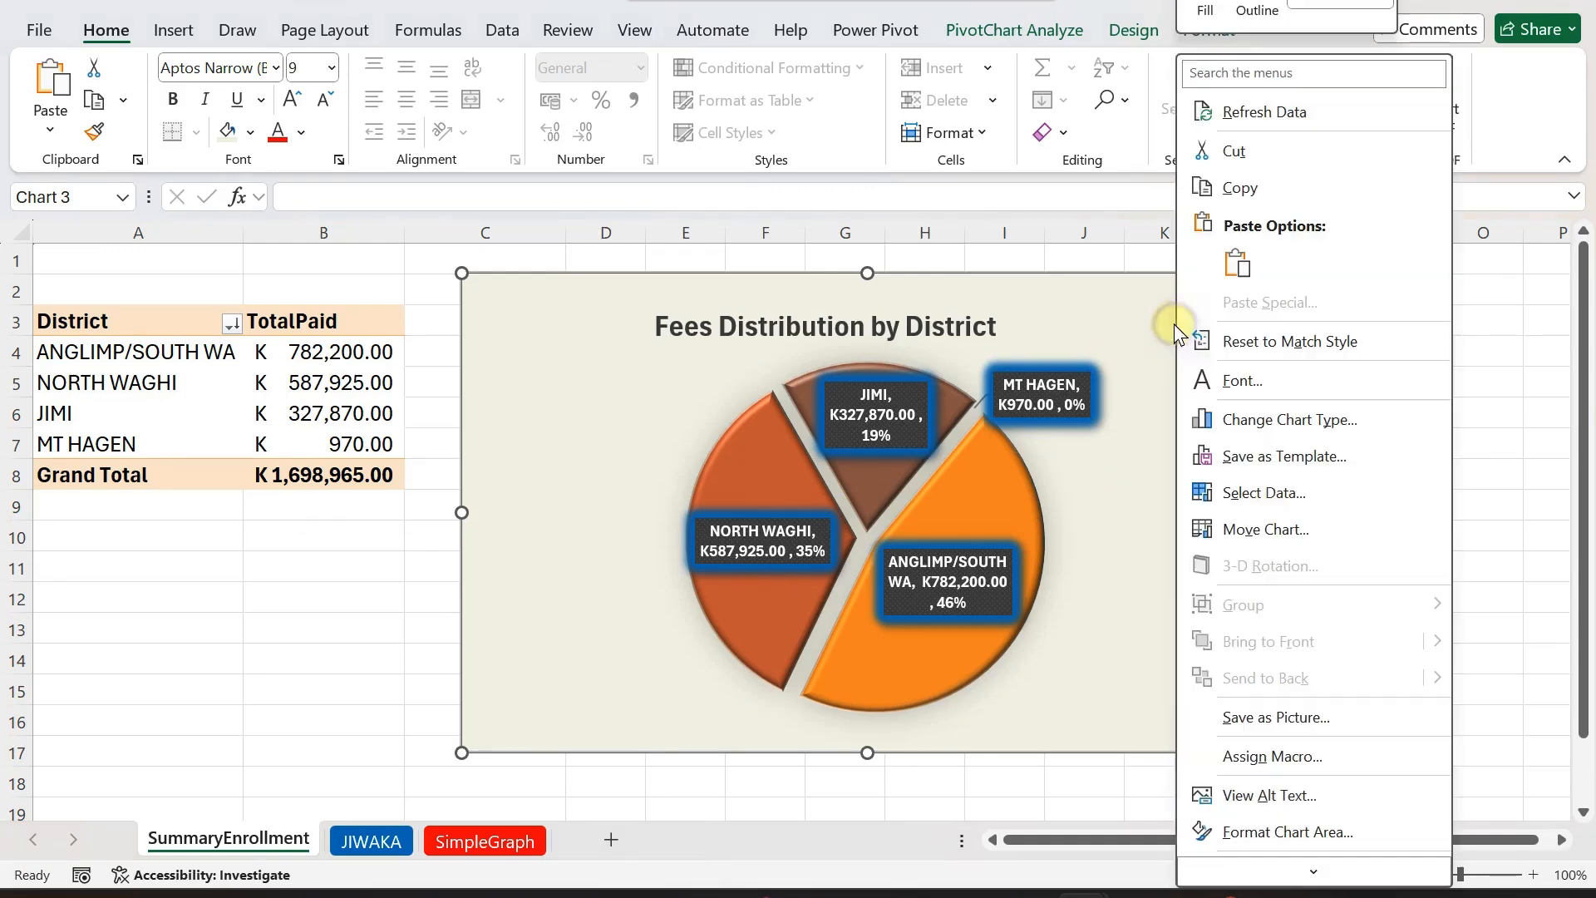
left_click(1239, 190)
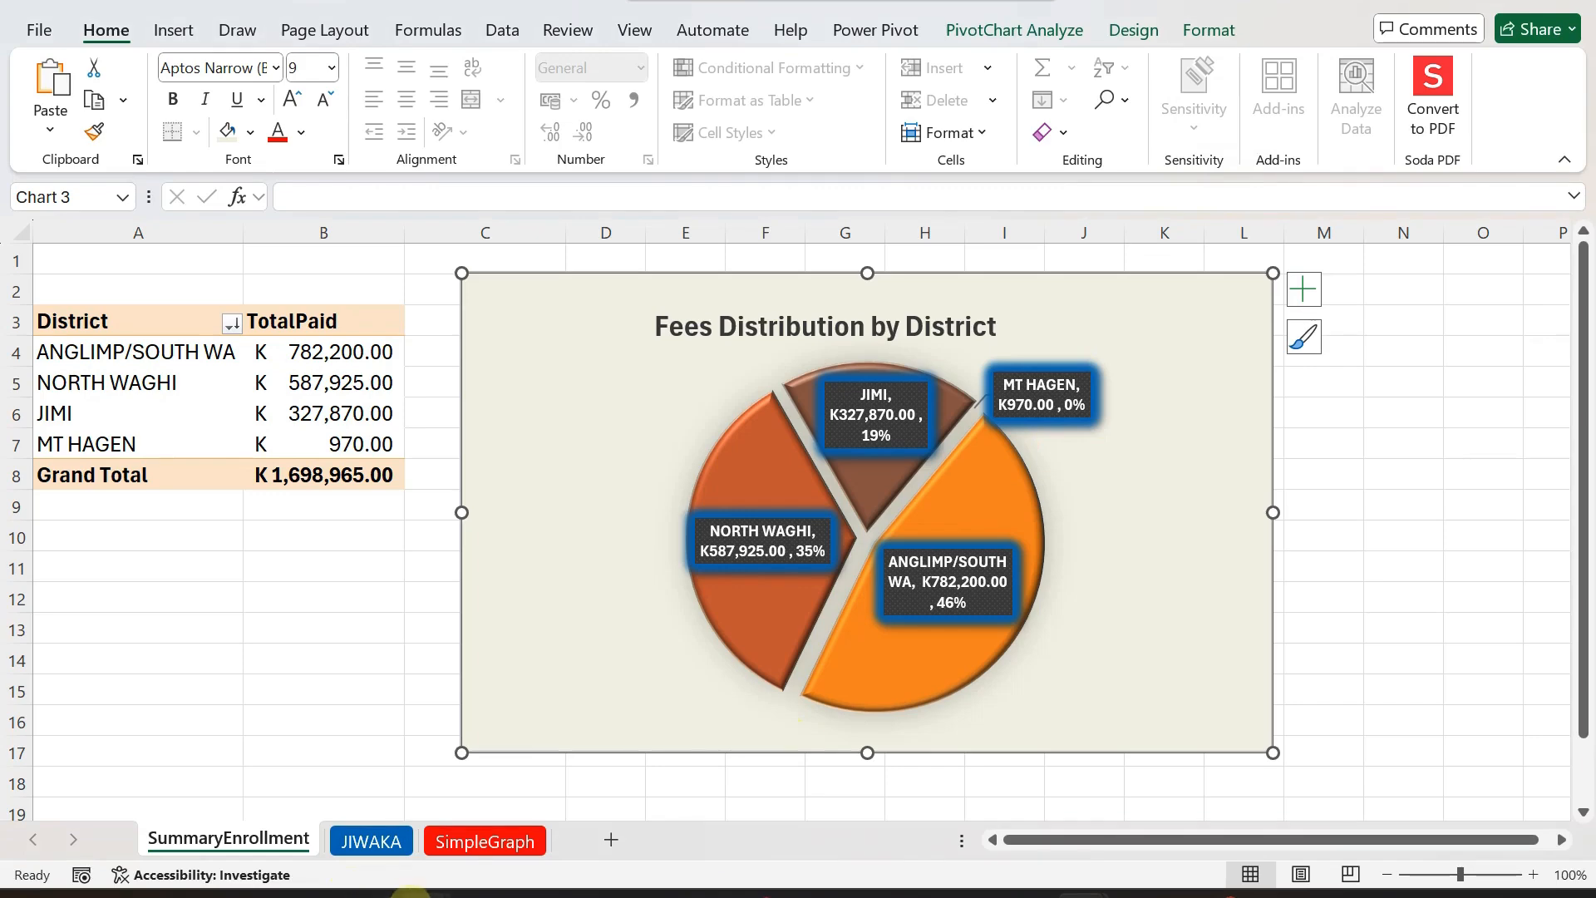
mouse_move(411, 894)
left_click(485, 819)
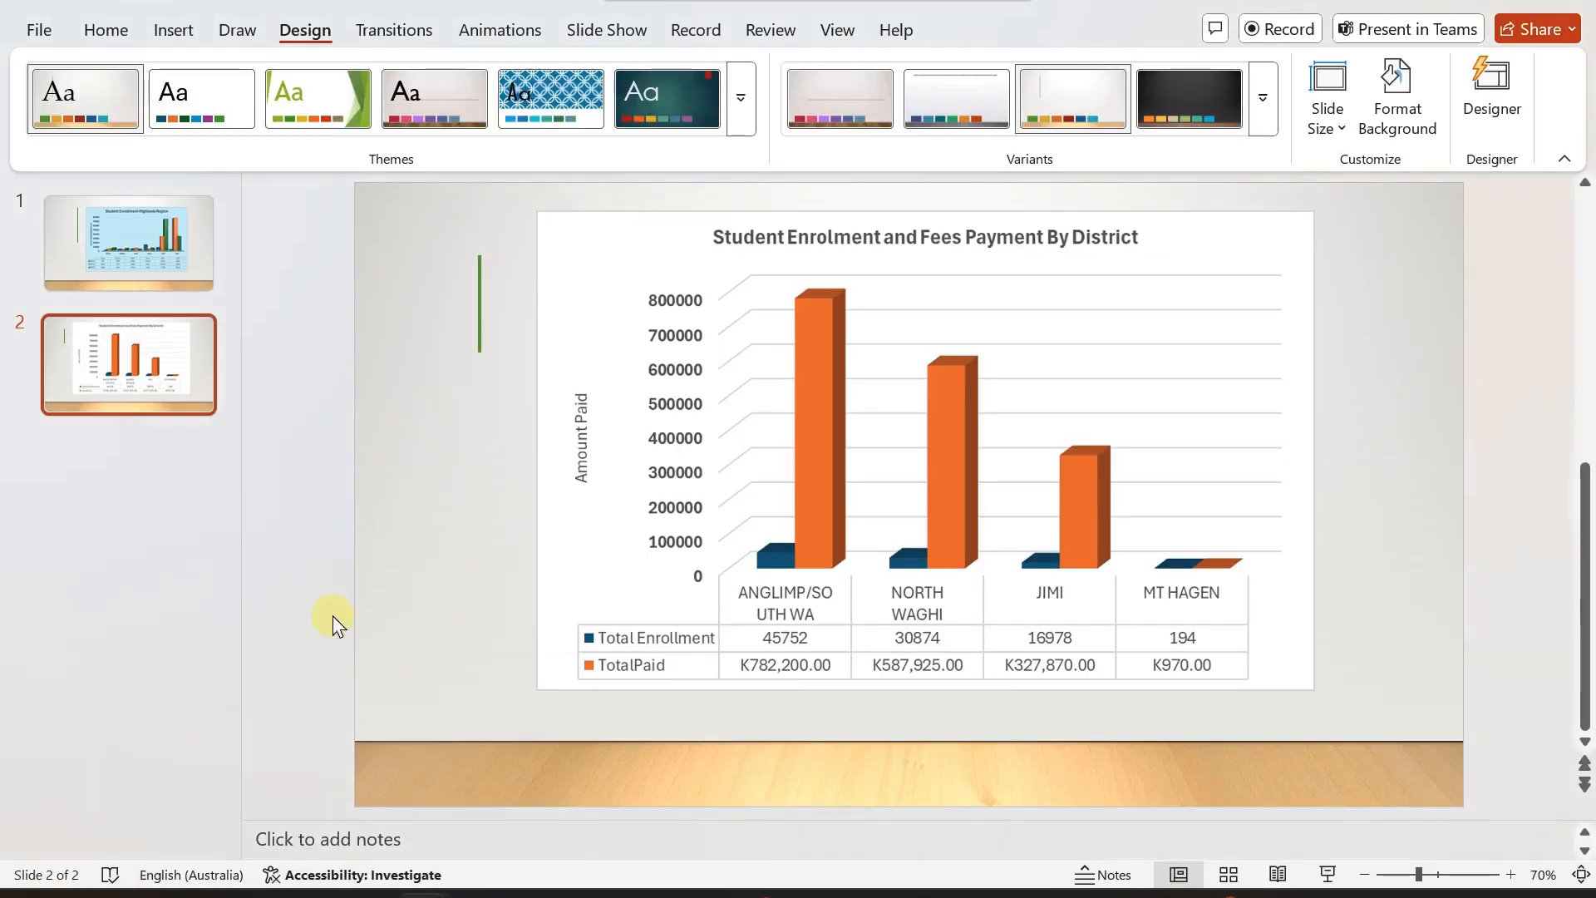
- Apply the plain white theme to the presentation and add a new slide after slide 2
left_click(194, 108)
right_click(112, 525)
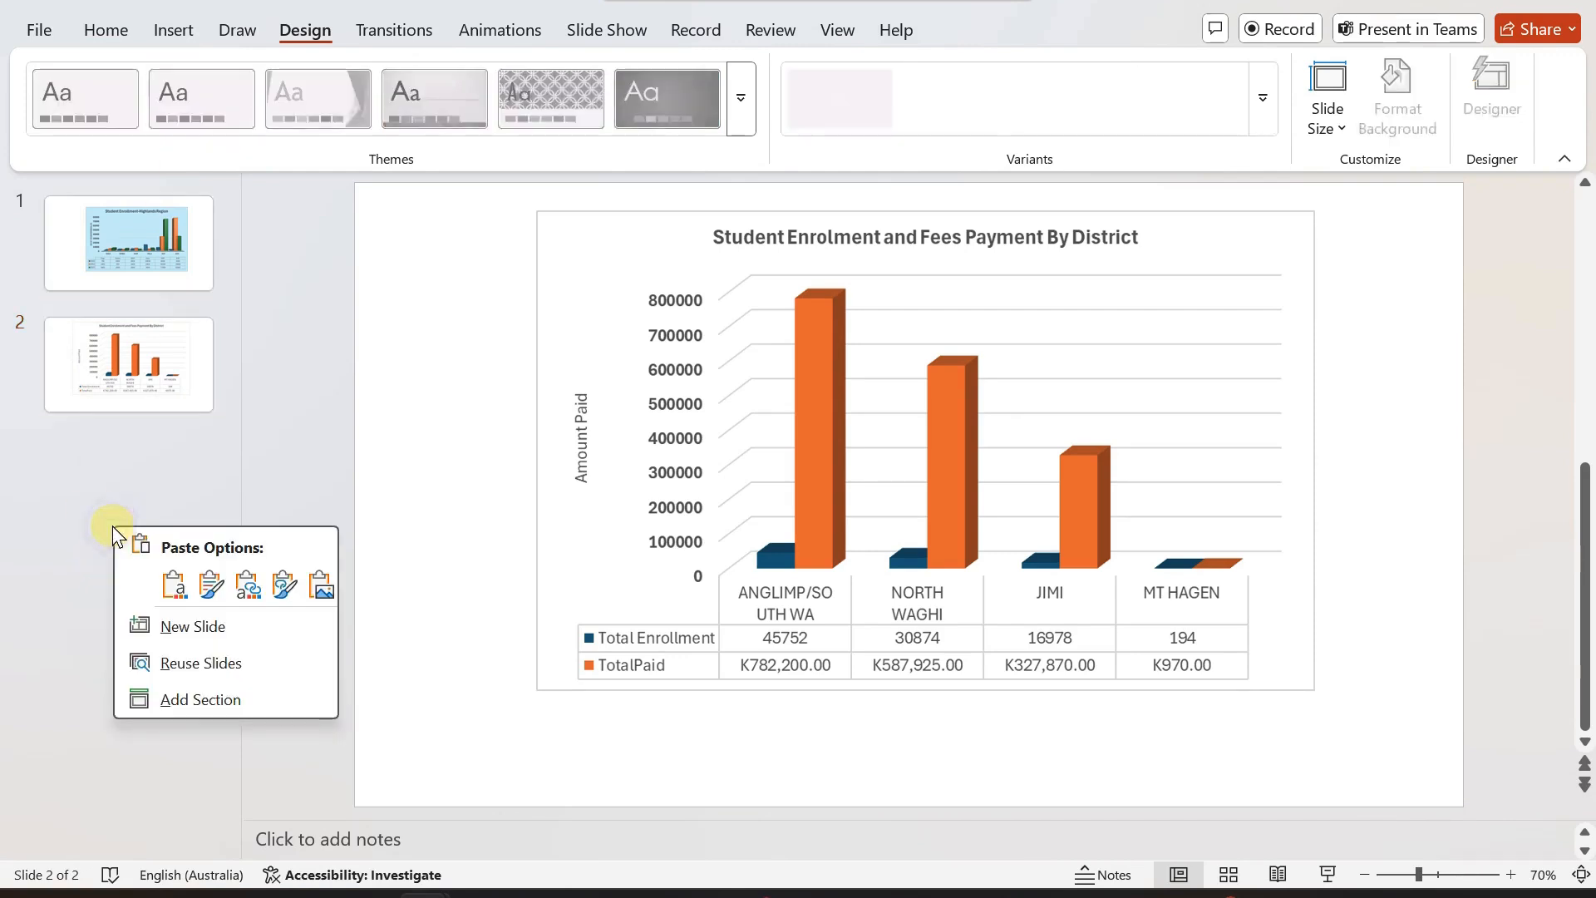
left_click(183, 623)
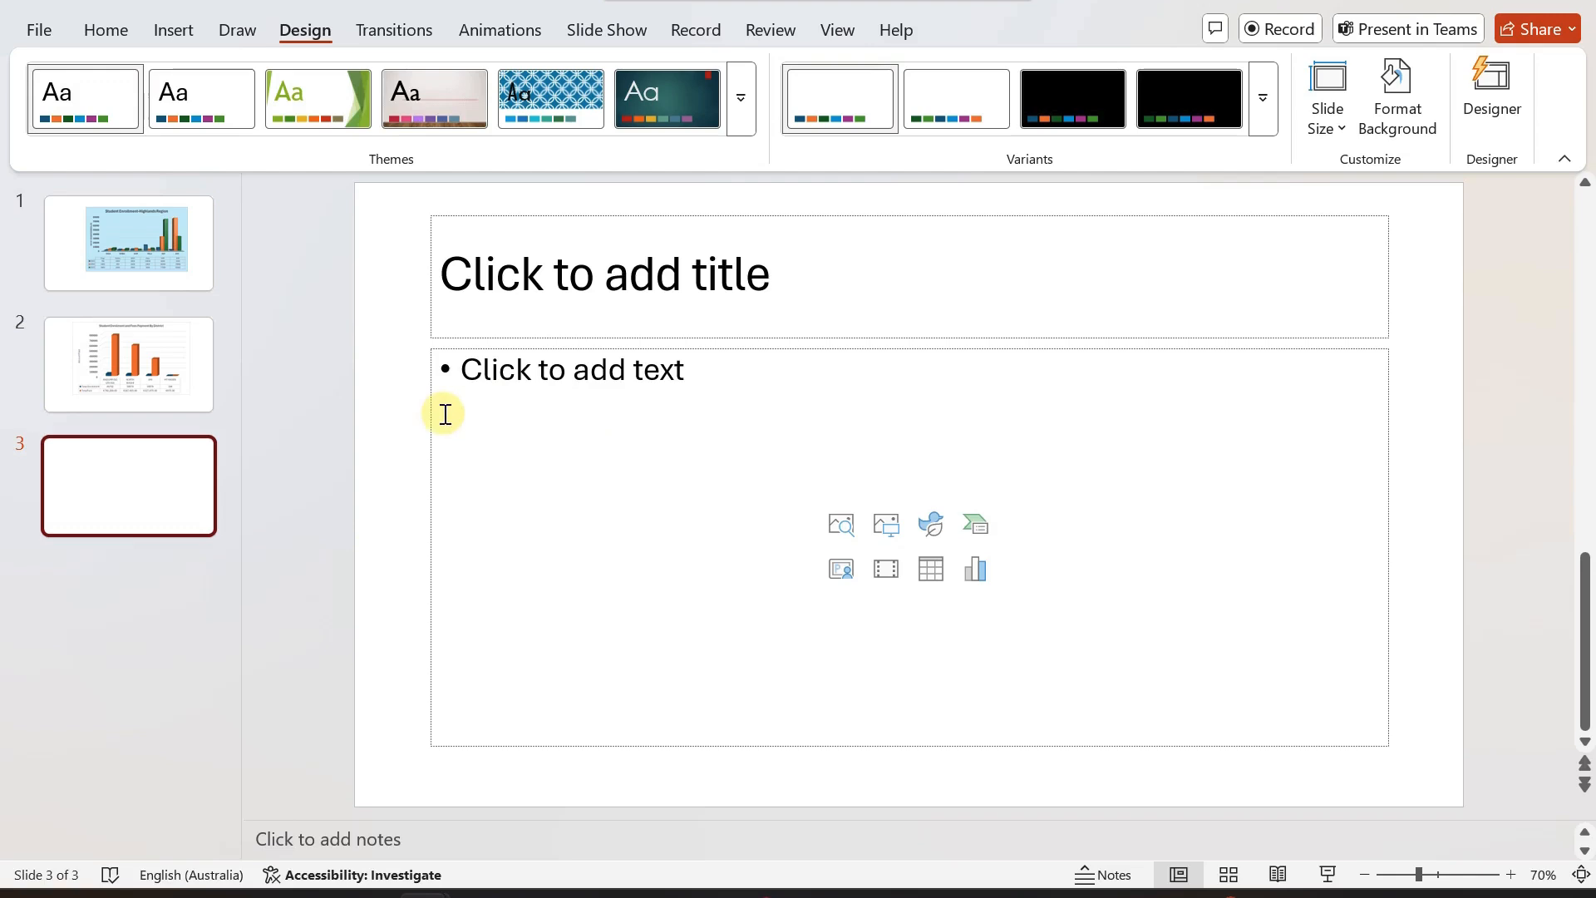
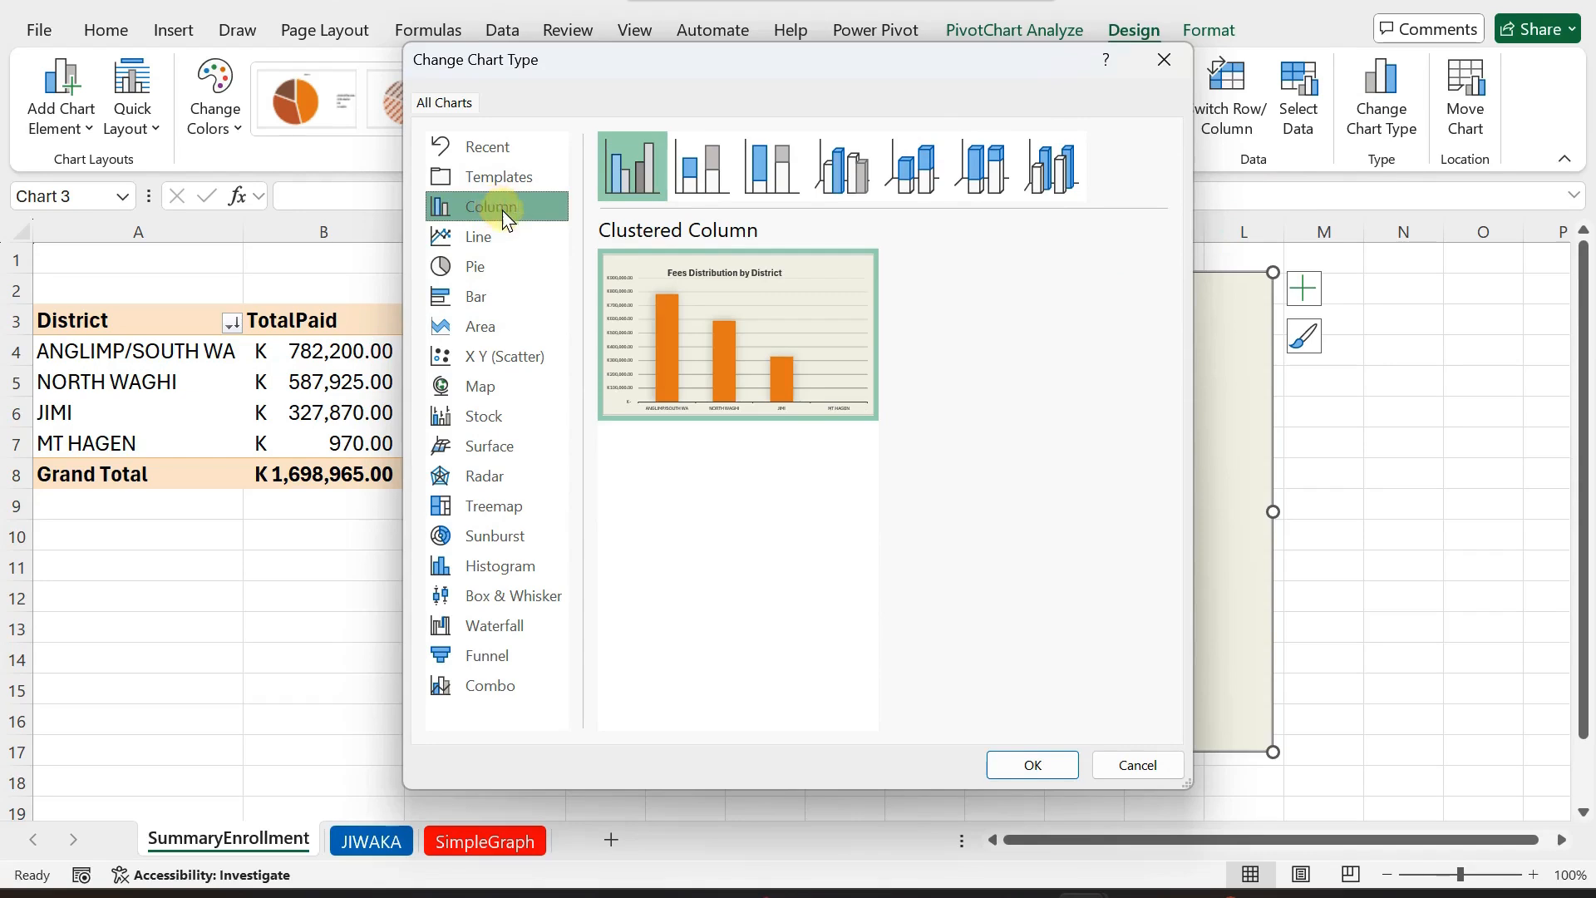
- Change the PivotChart type to 3-D Clustered Column and widen the chart slightly
left_click(849, 176)
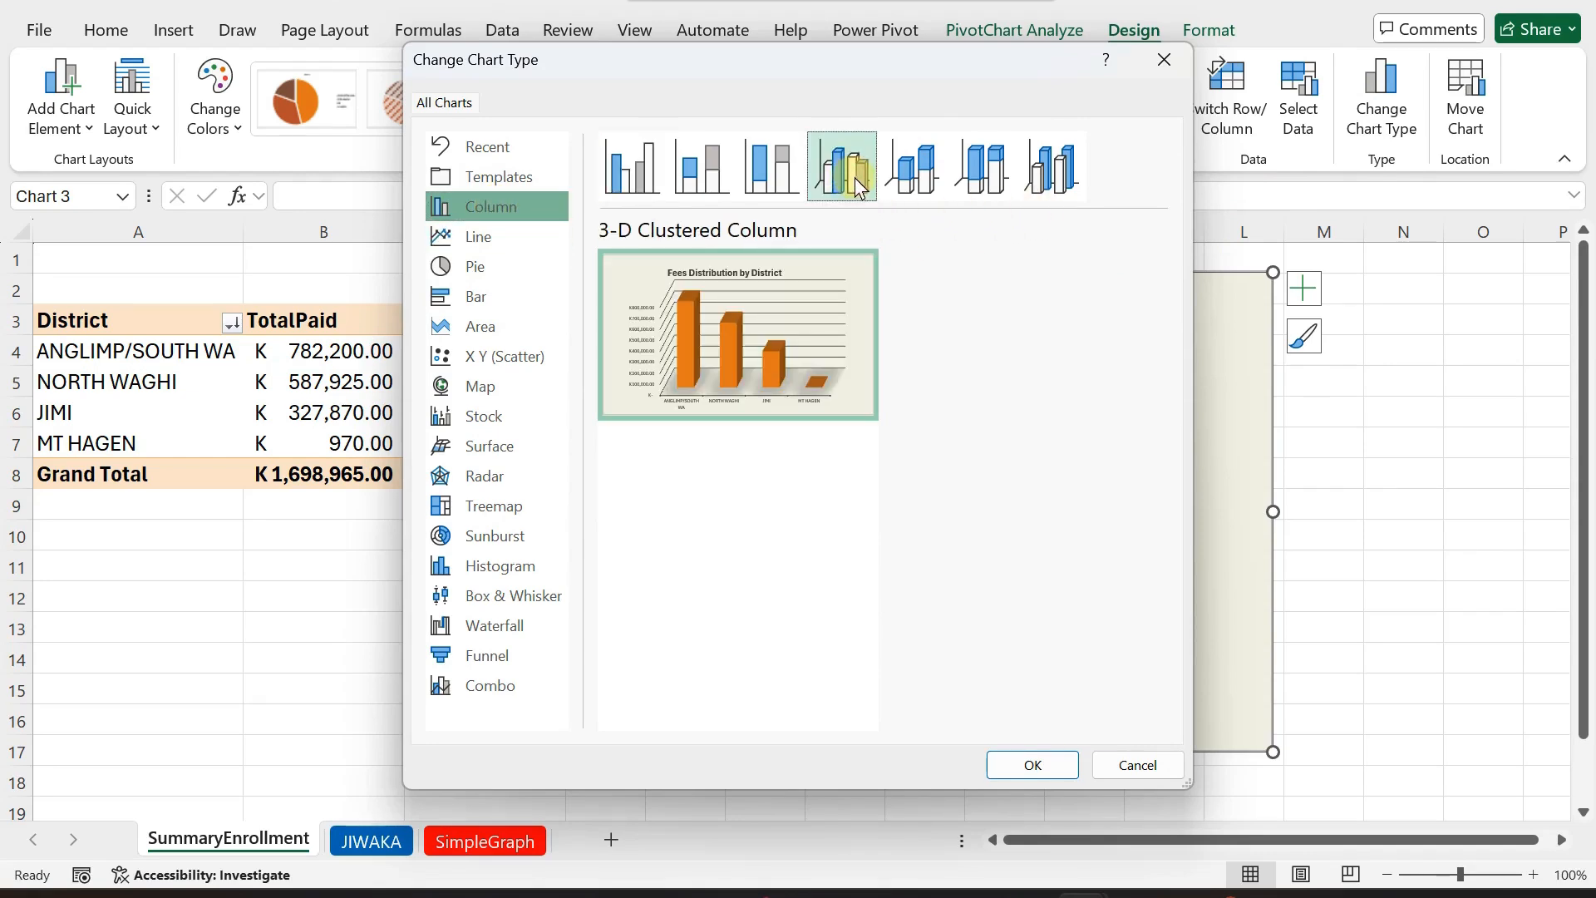
left_click(1031, 767)
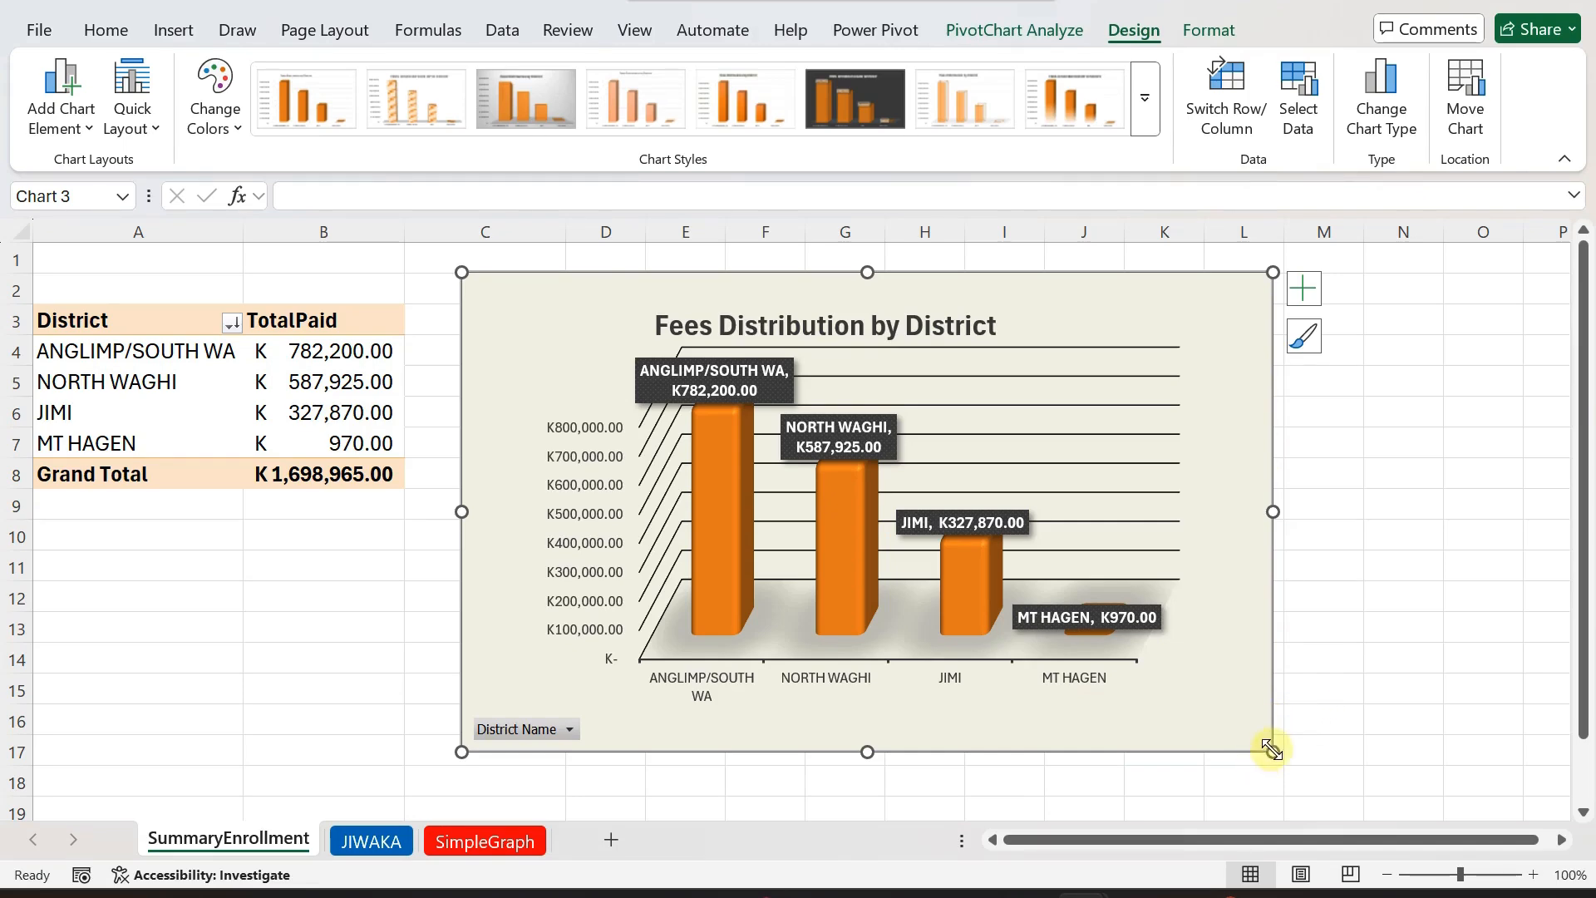
left_click_drag(1273, 752, 1287, 749)
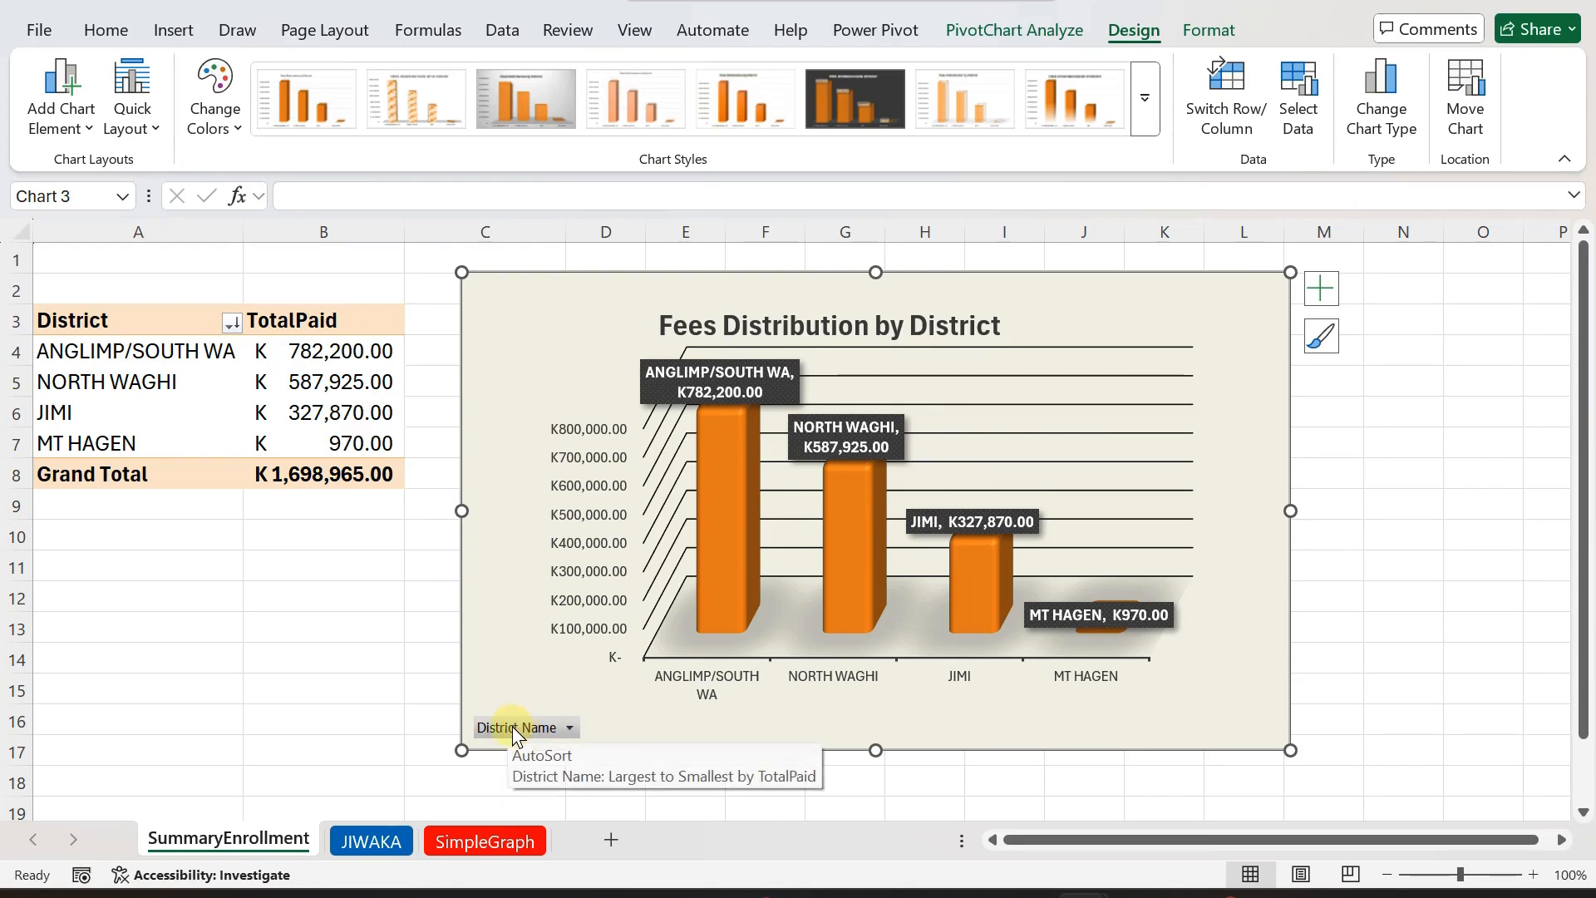
- Remove the column chart's data labels and add them again so they show only the amounts
left_click(726, 373)
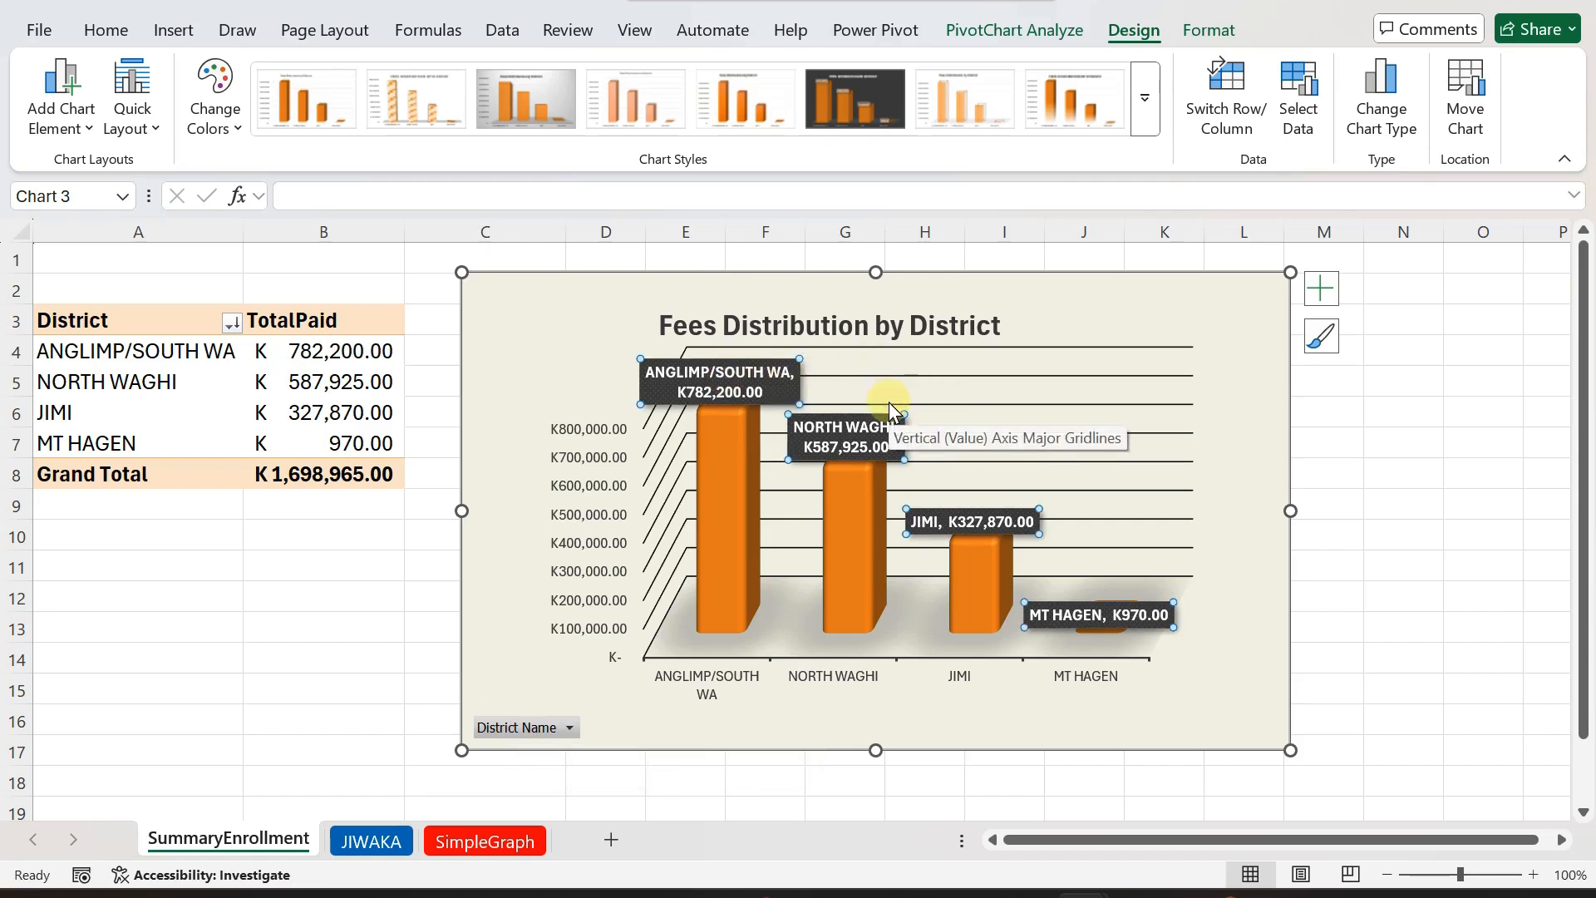
left_click(1326, 337)
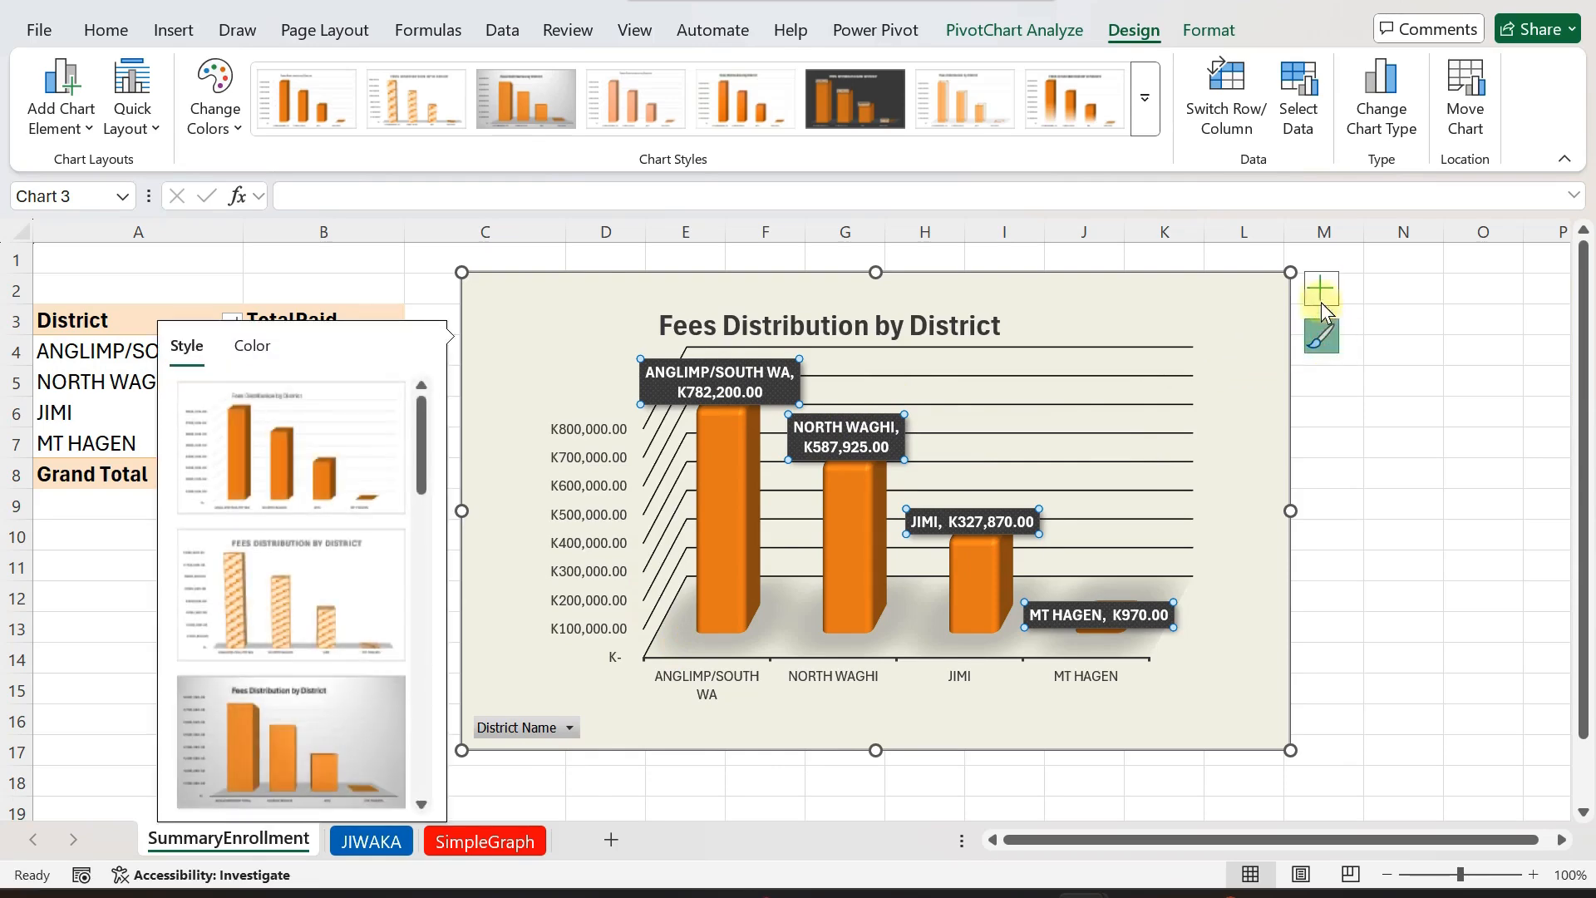
left_click(1321, 298)
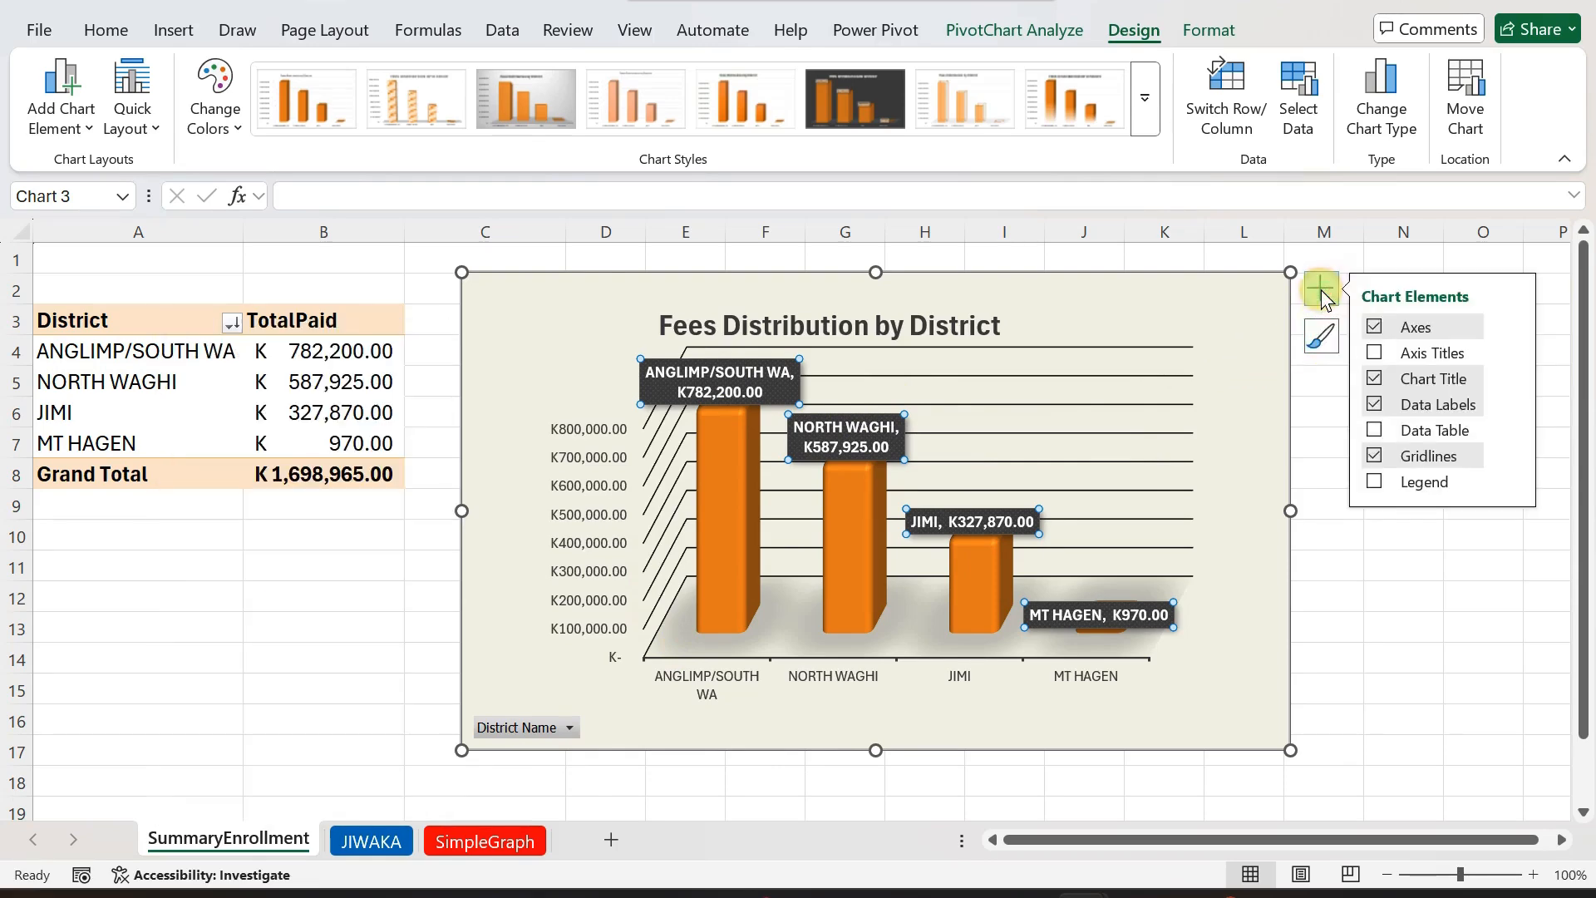
left_click(1374, 407)
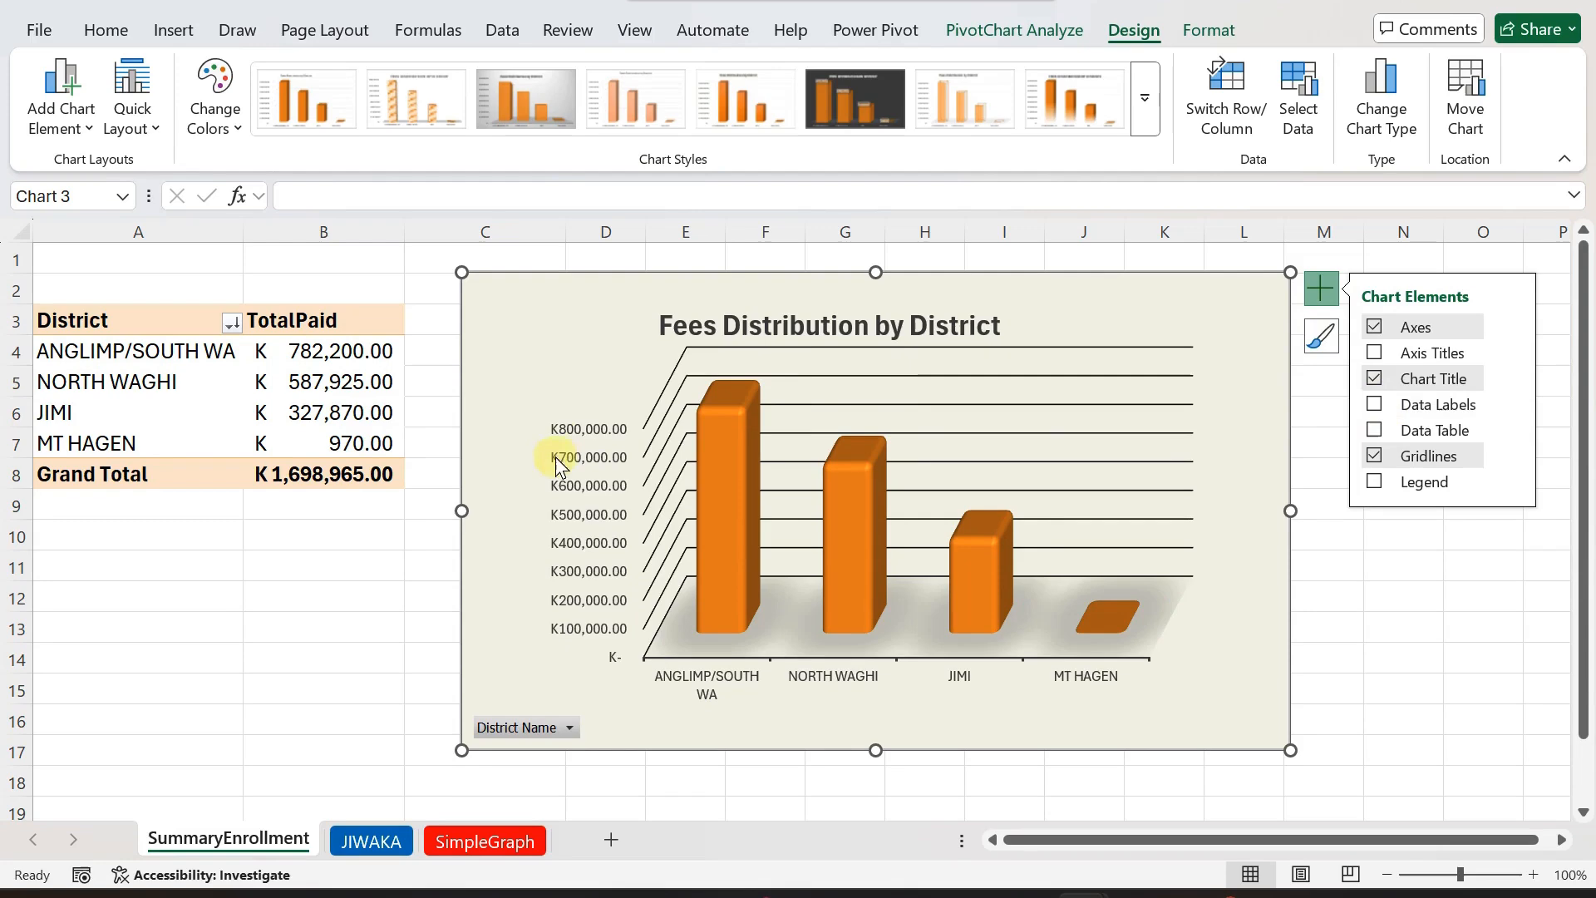
left_click(1374, 404)
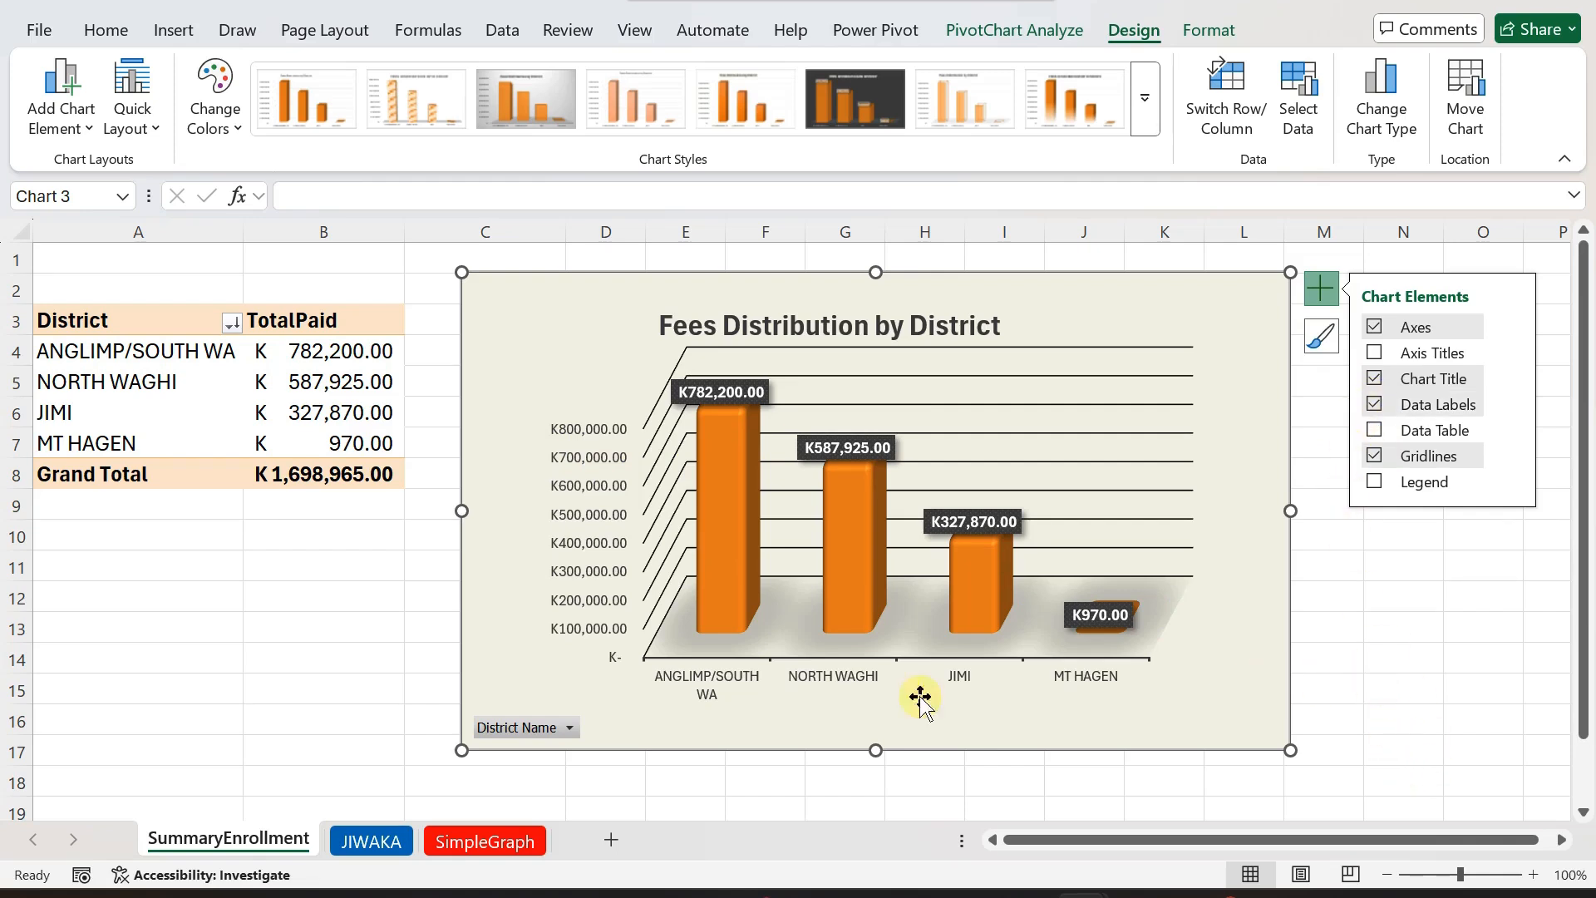
- Add a data table beneath the columns and select the chart's vertical value axis
left_click(1373, 430)
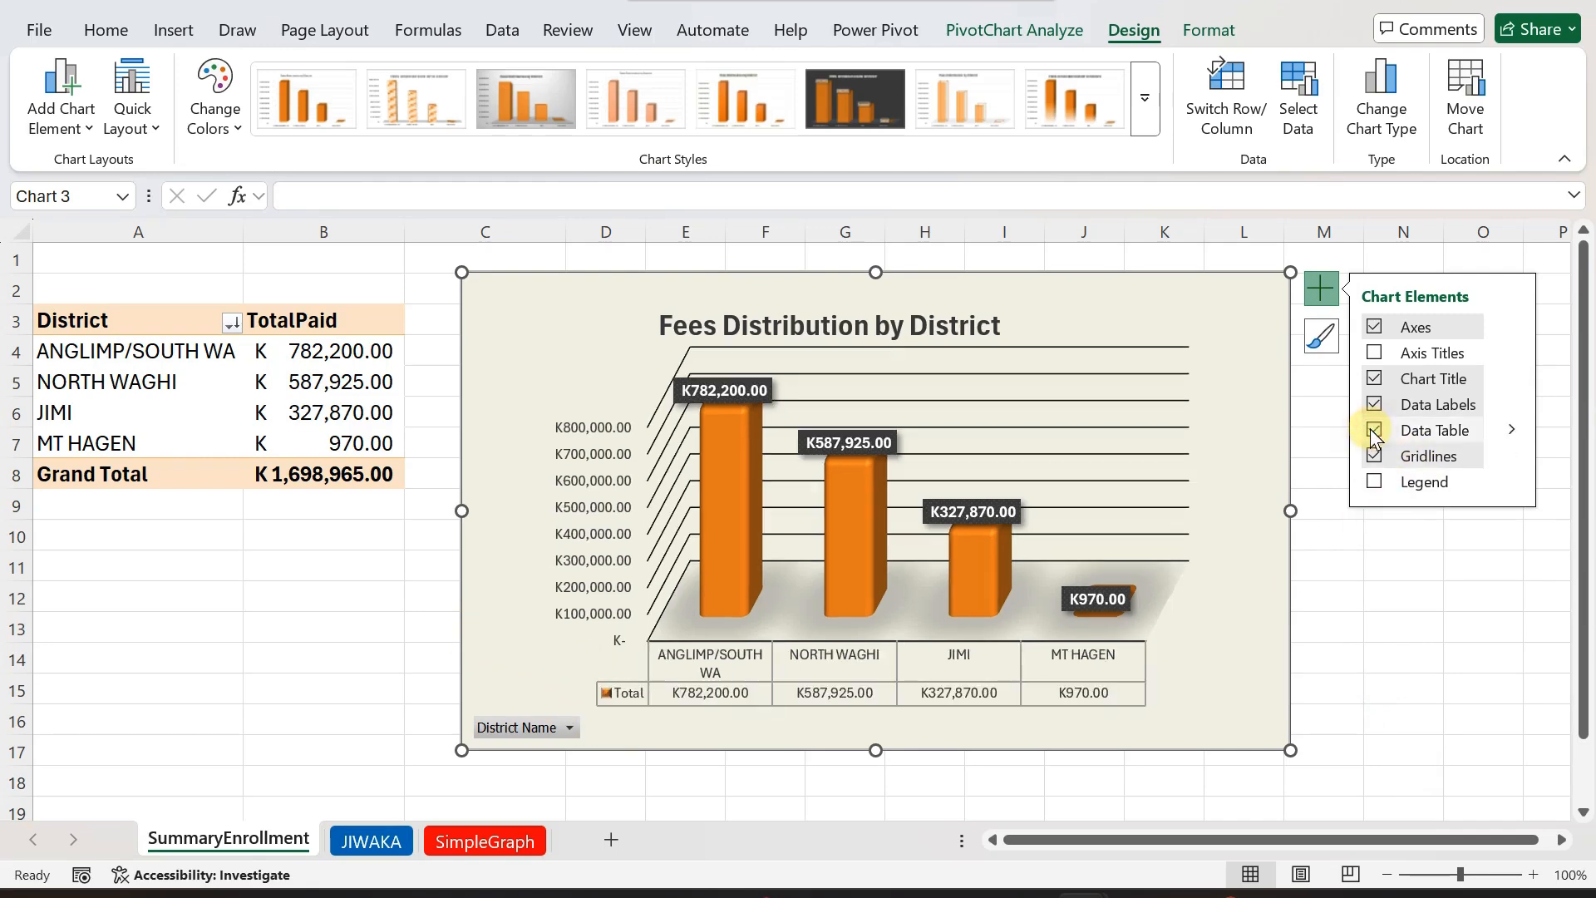
left_click(399, 687)
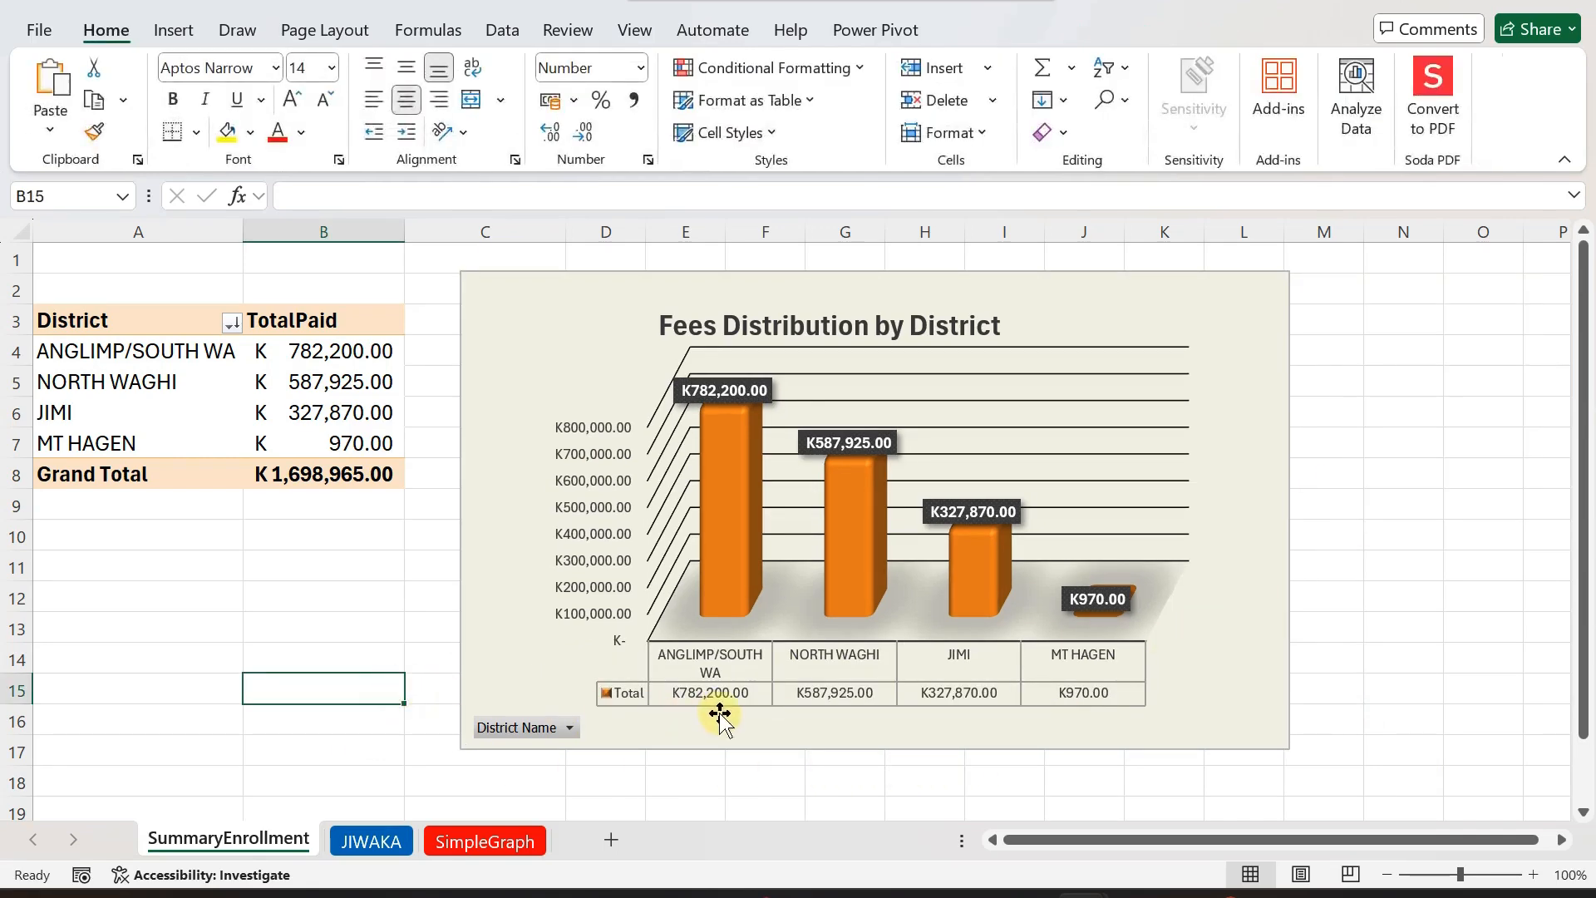
left_click(586, 540)
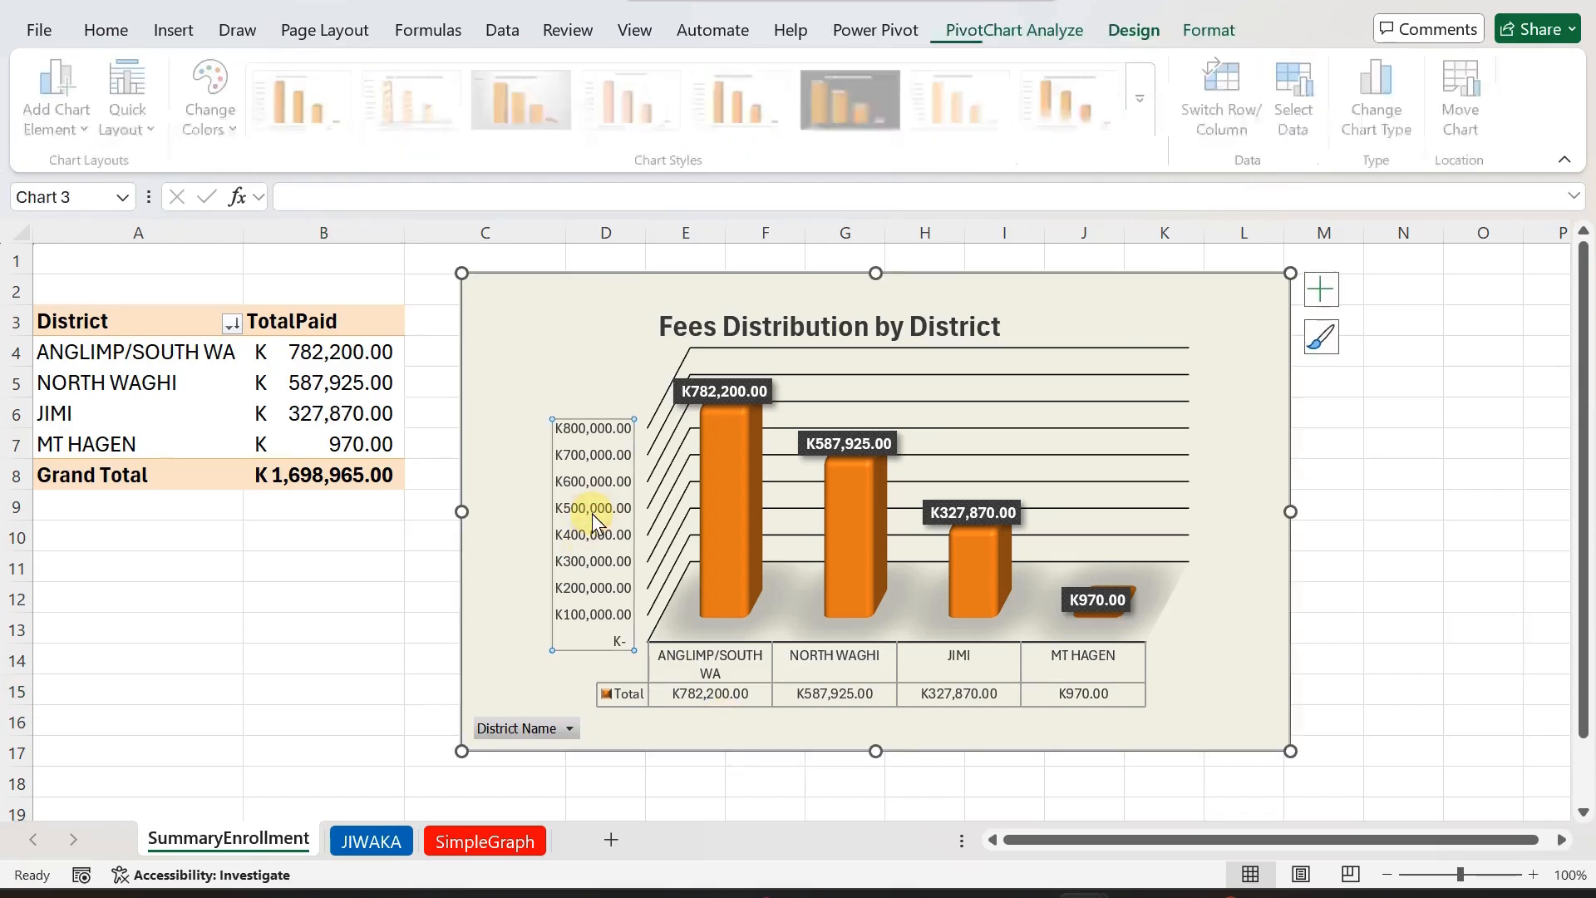
- Make the chart's vertical value axis labels bold and set their font size to 11
left_click(106, 30)
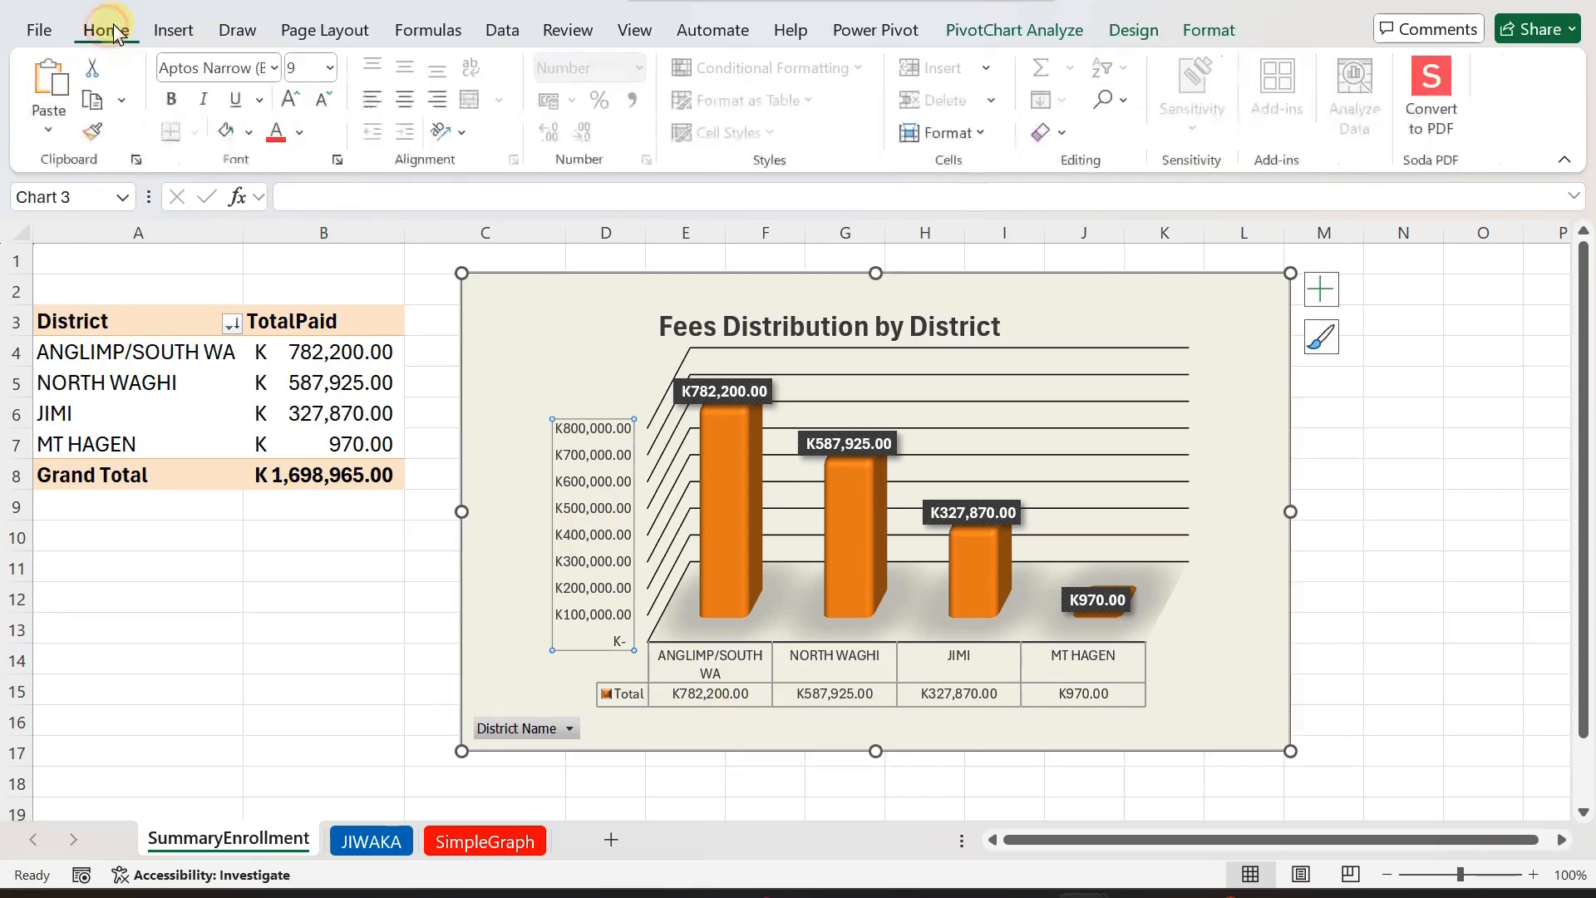
left_click(171, 105)
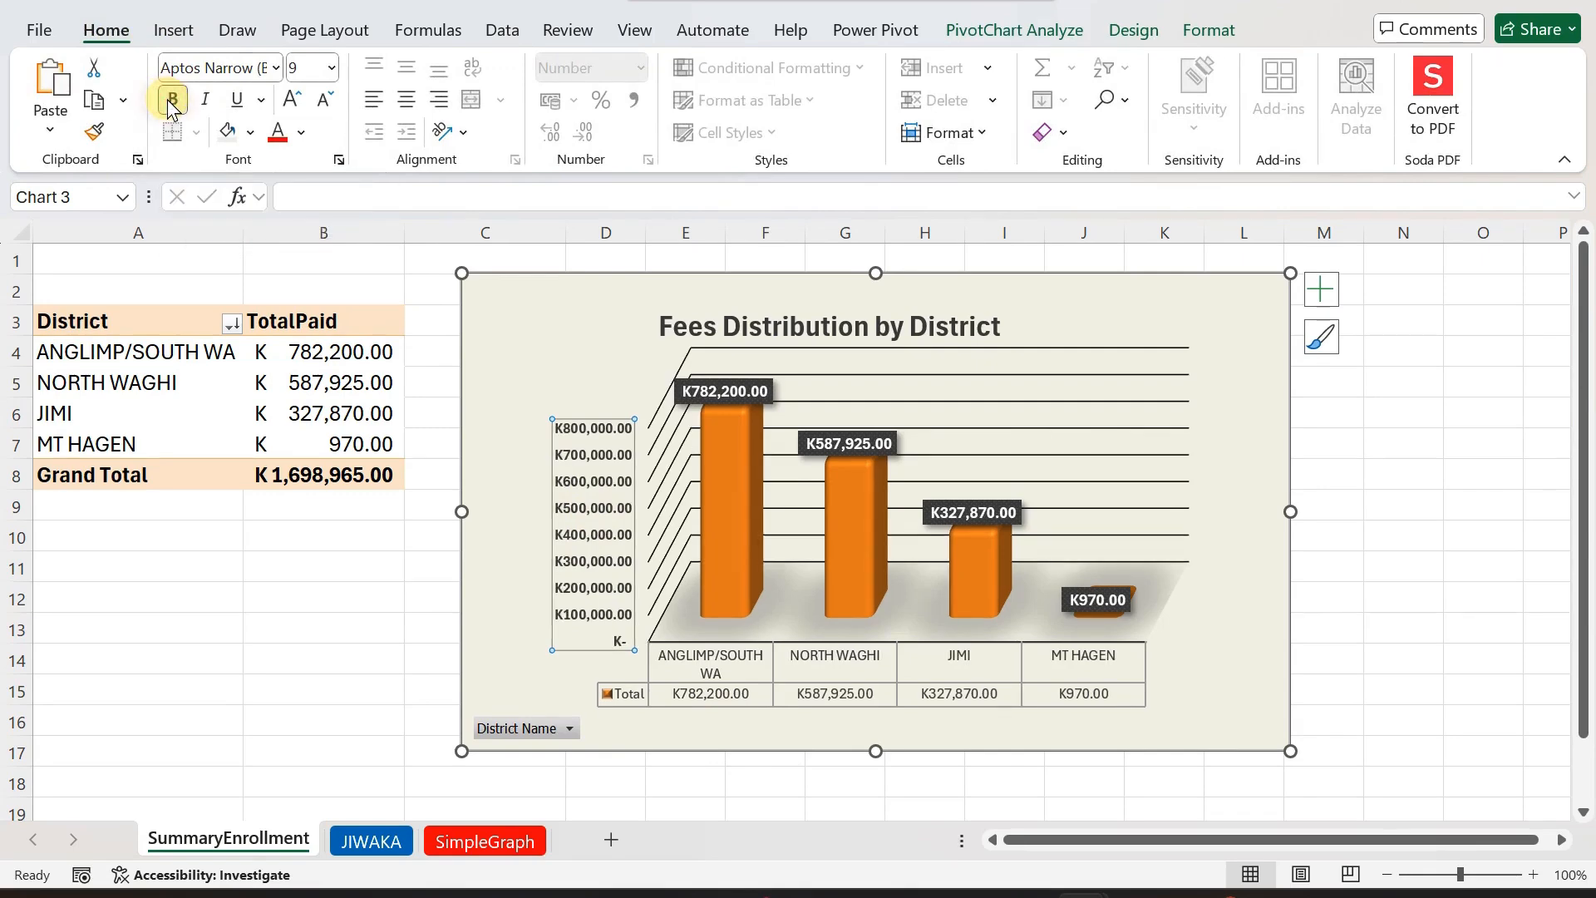
left_click(331, 67)
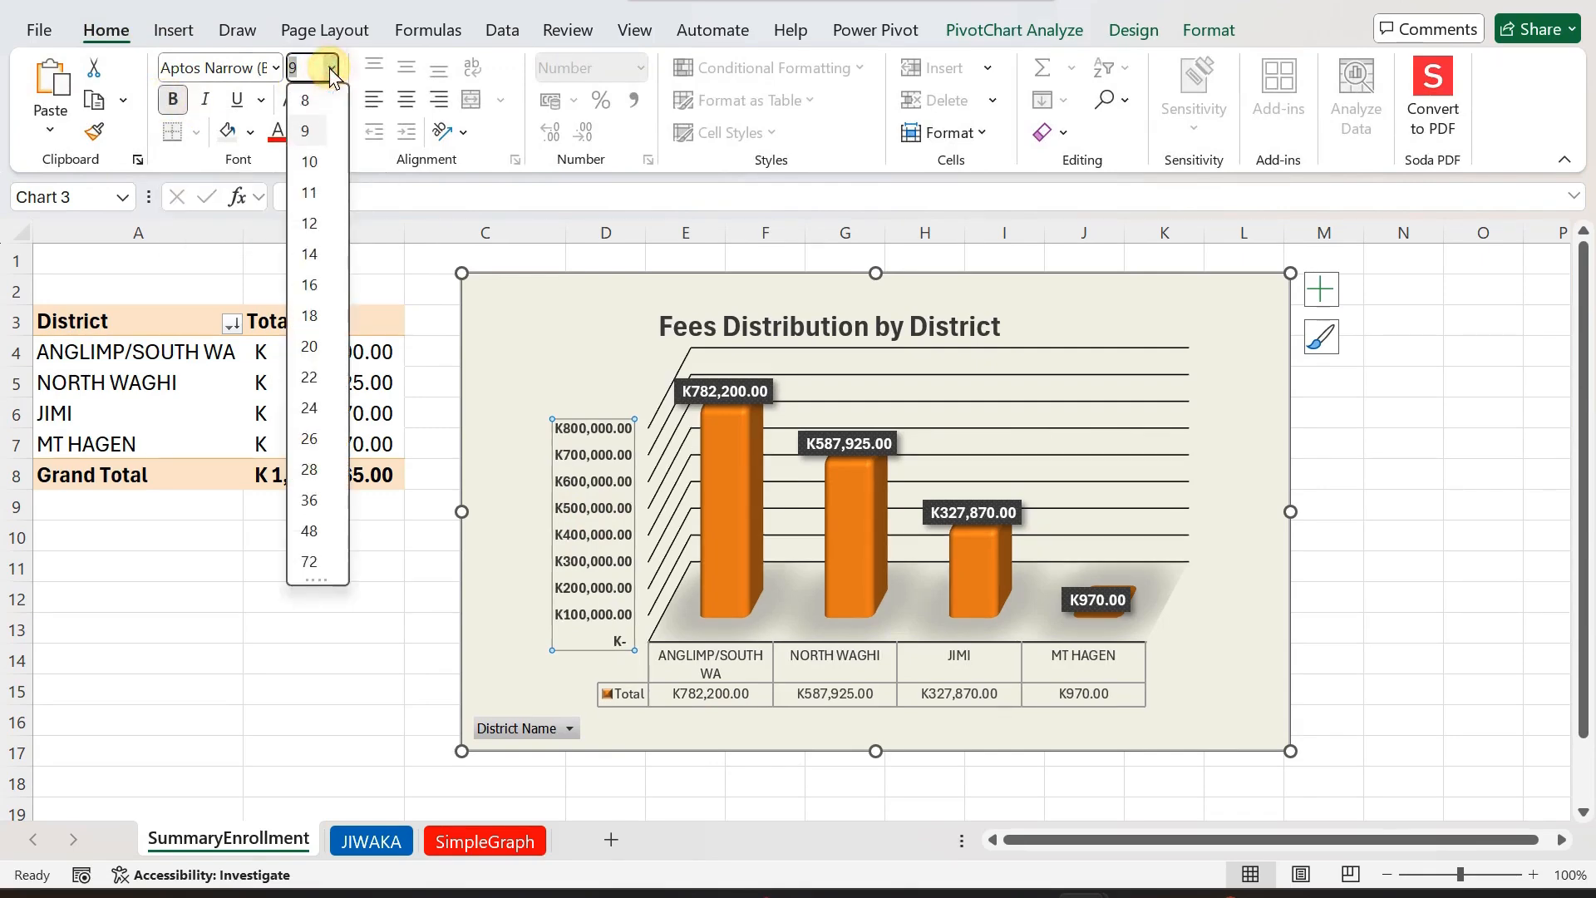
left_click(309, 195)
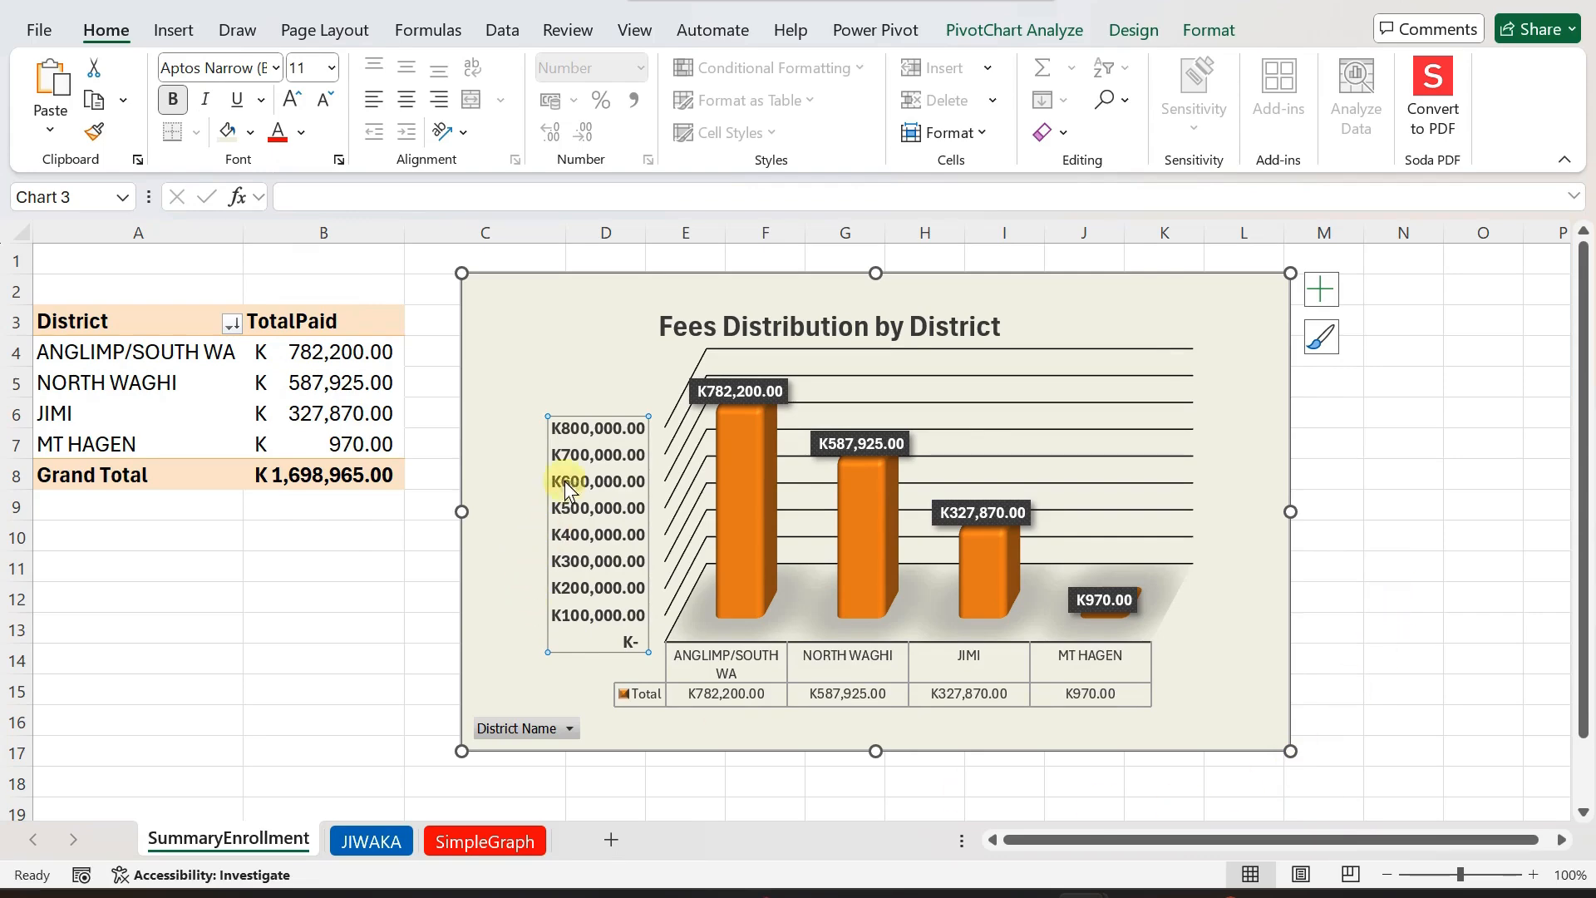
- Open the vertical value axis's formatting options and set its minimum bound to 100000
right_click(582, 441)
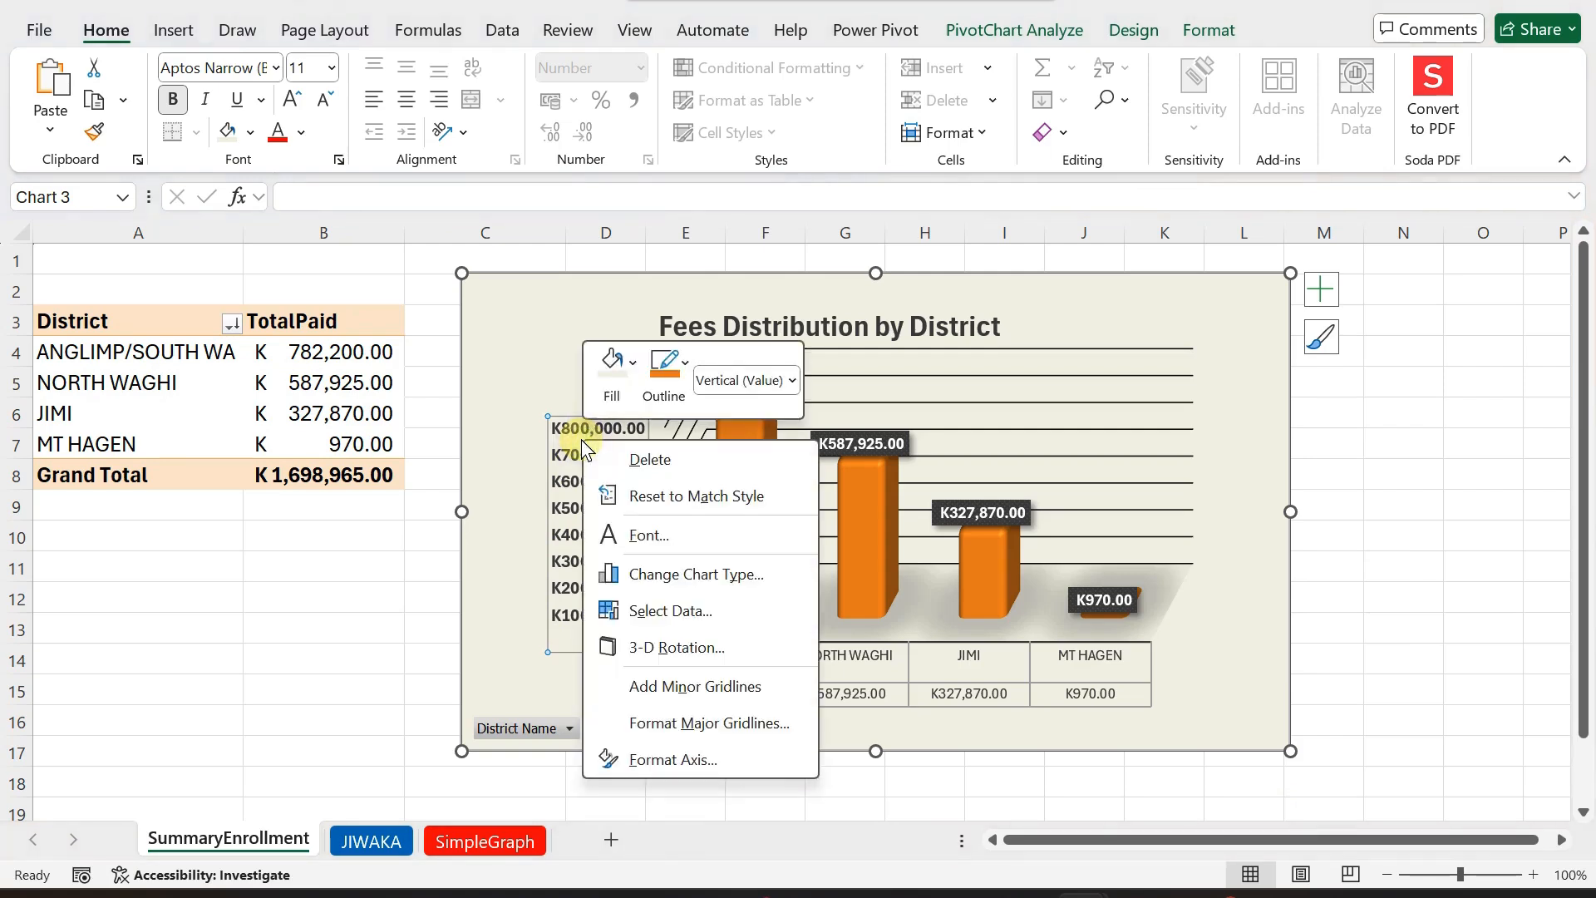
left_click(565, 511)
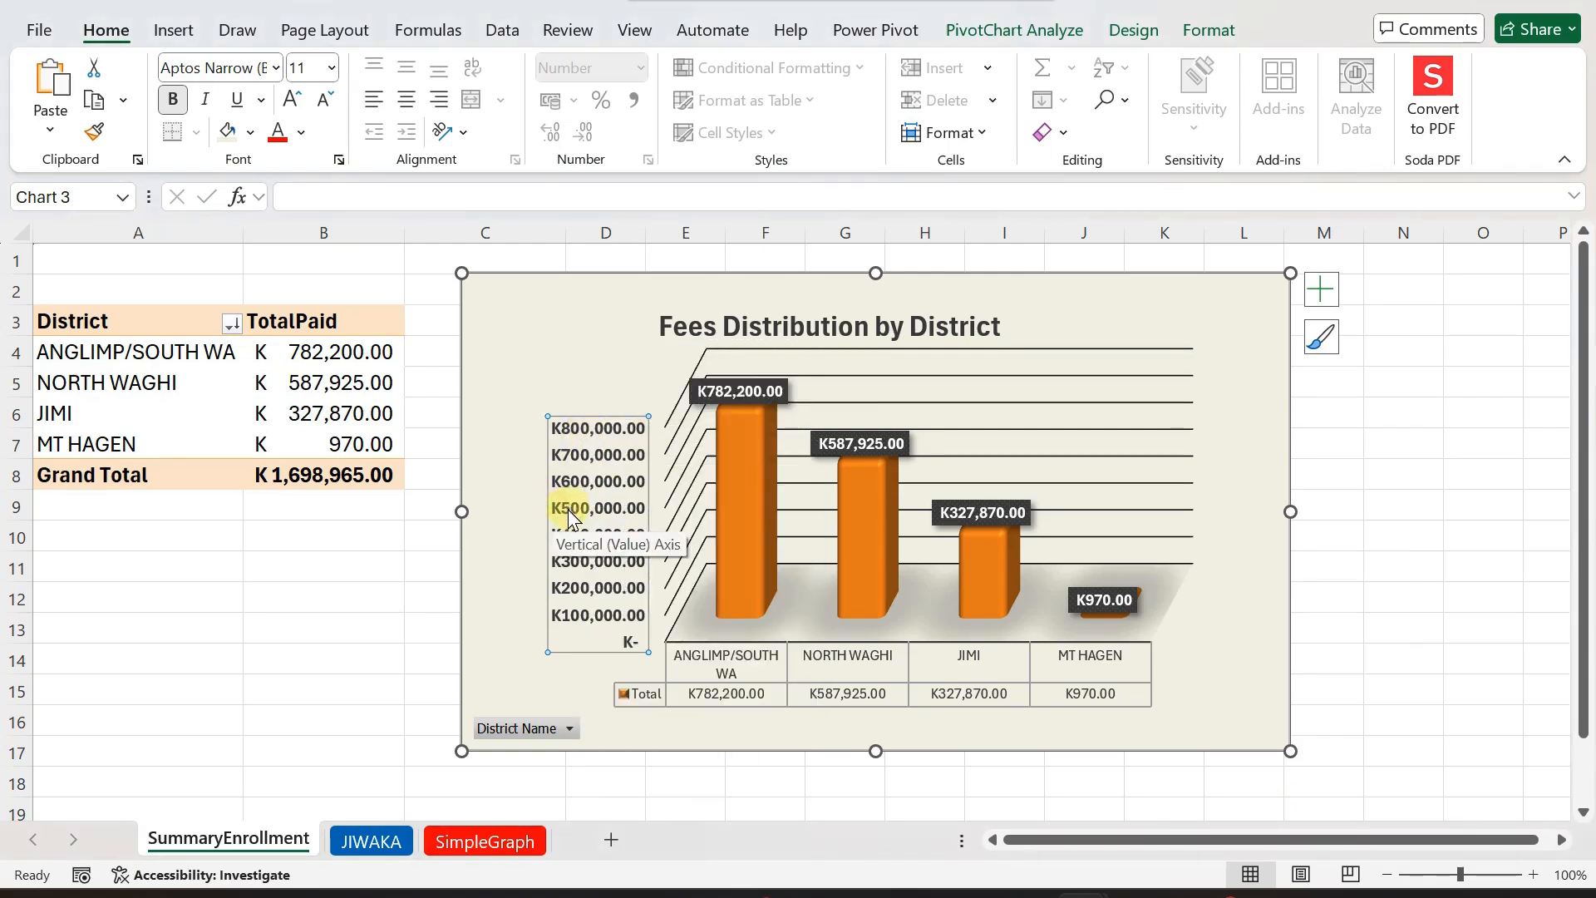
right_click(586, 472)
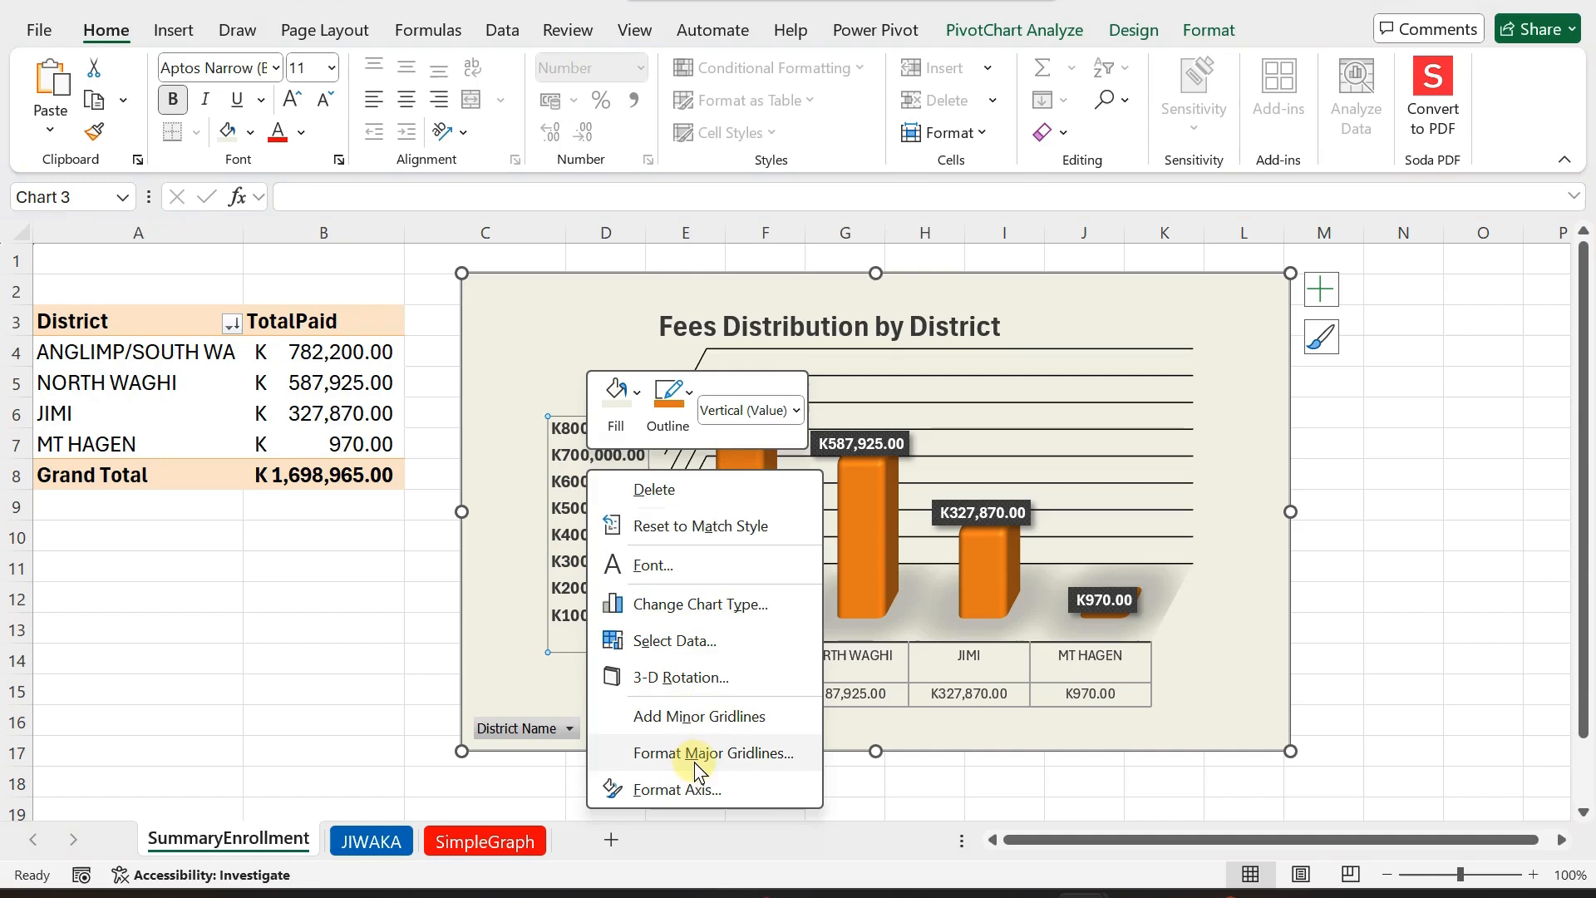
left_click(680, 790)
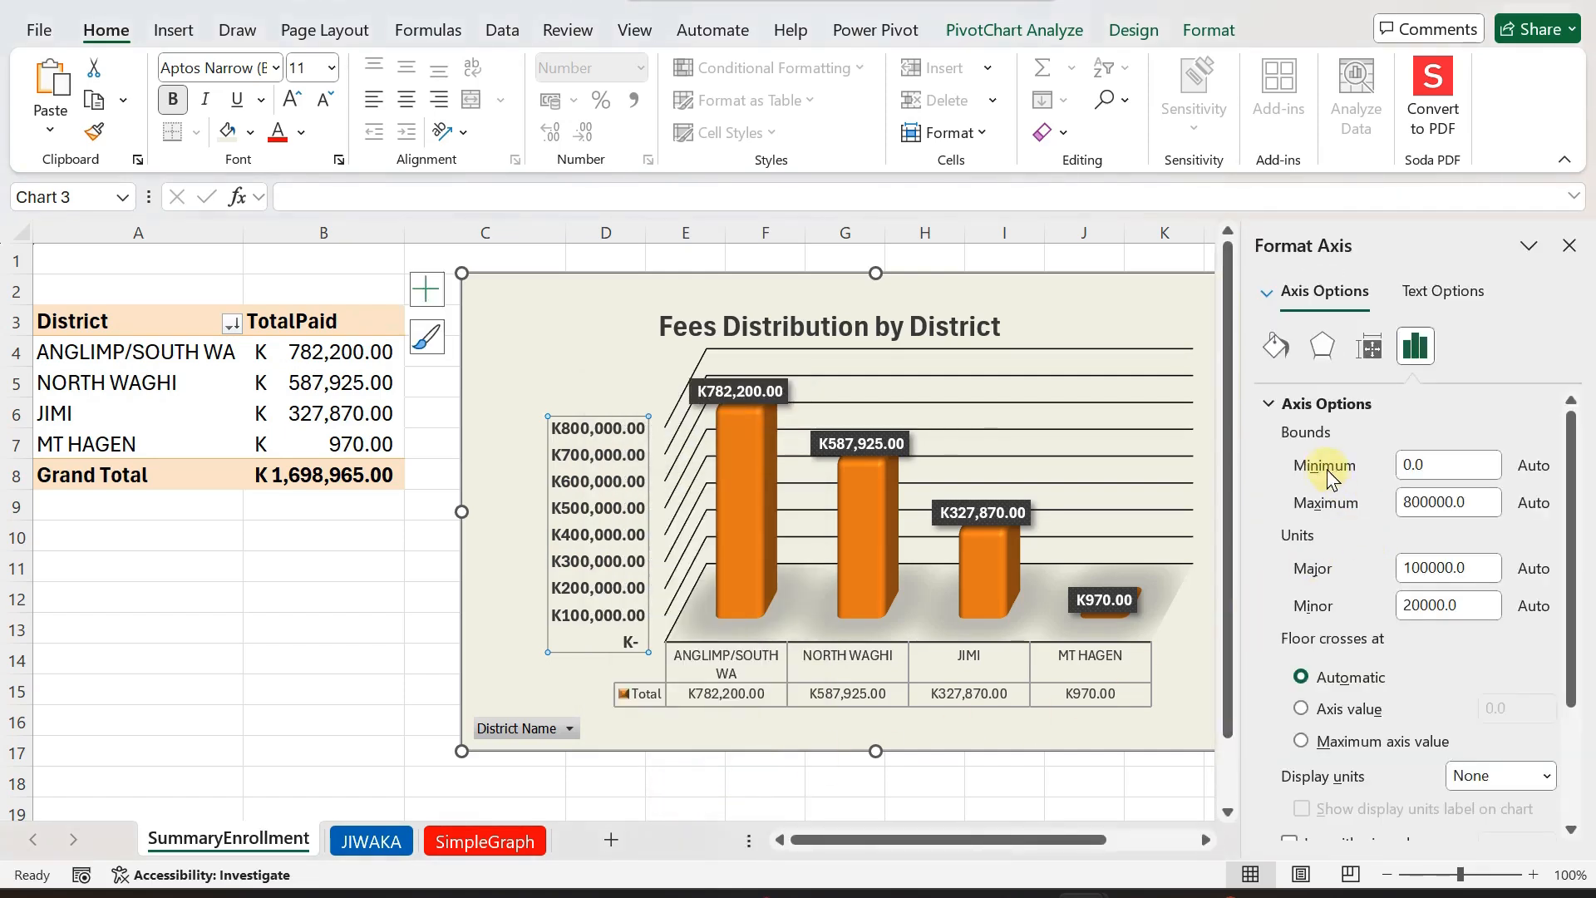
double_click(1409, 464)
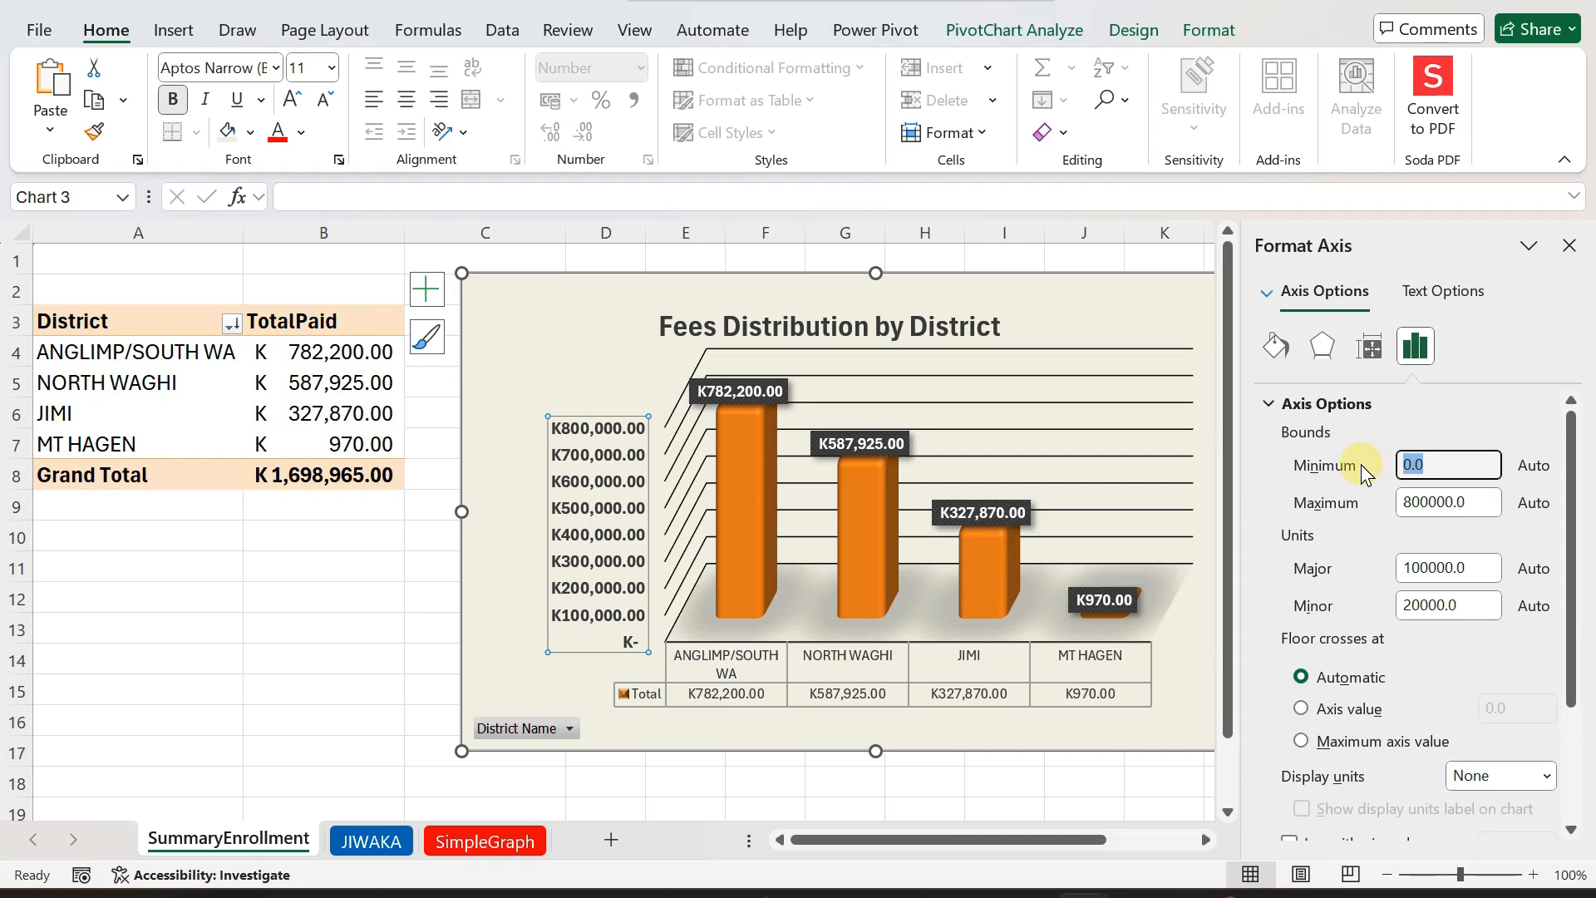
type("100000")
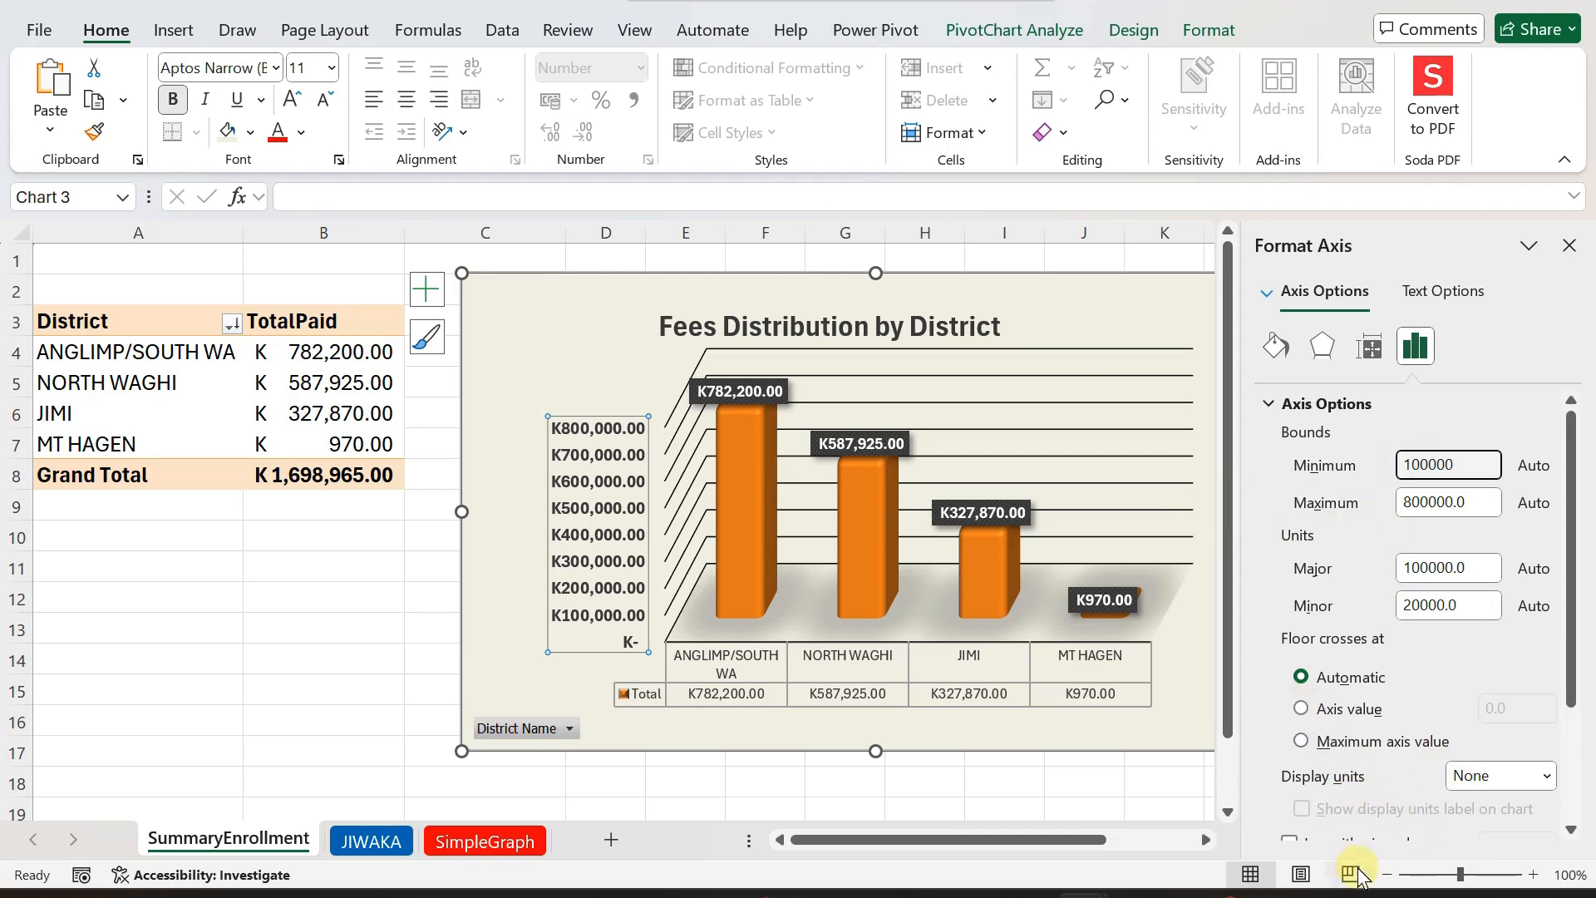
scroll(1326, 723, "down", 2)
scroll(1325, 696, "down", 1)
scroll(1325, 694, "up", 1)
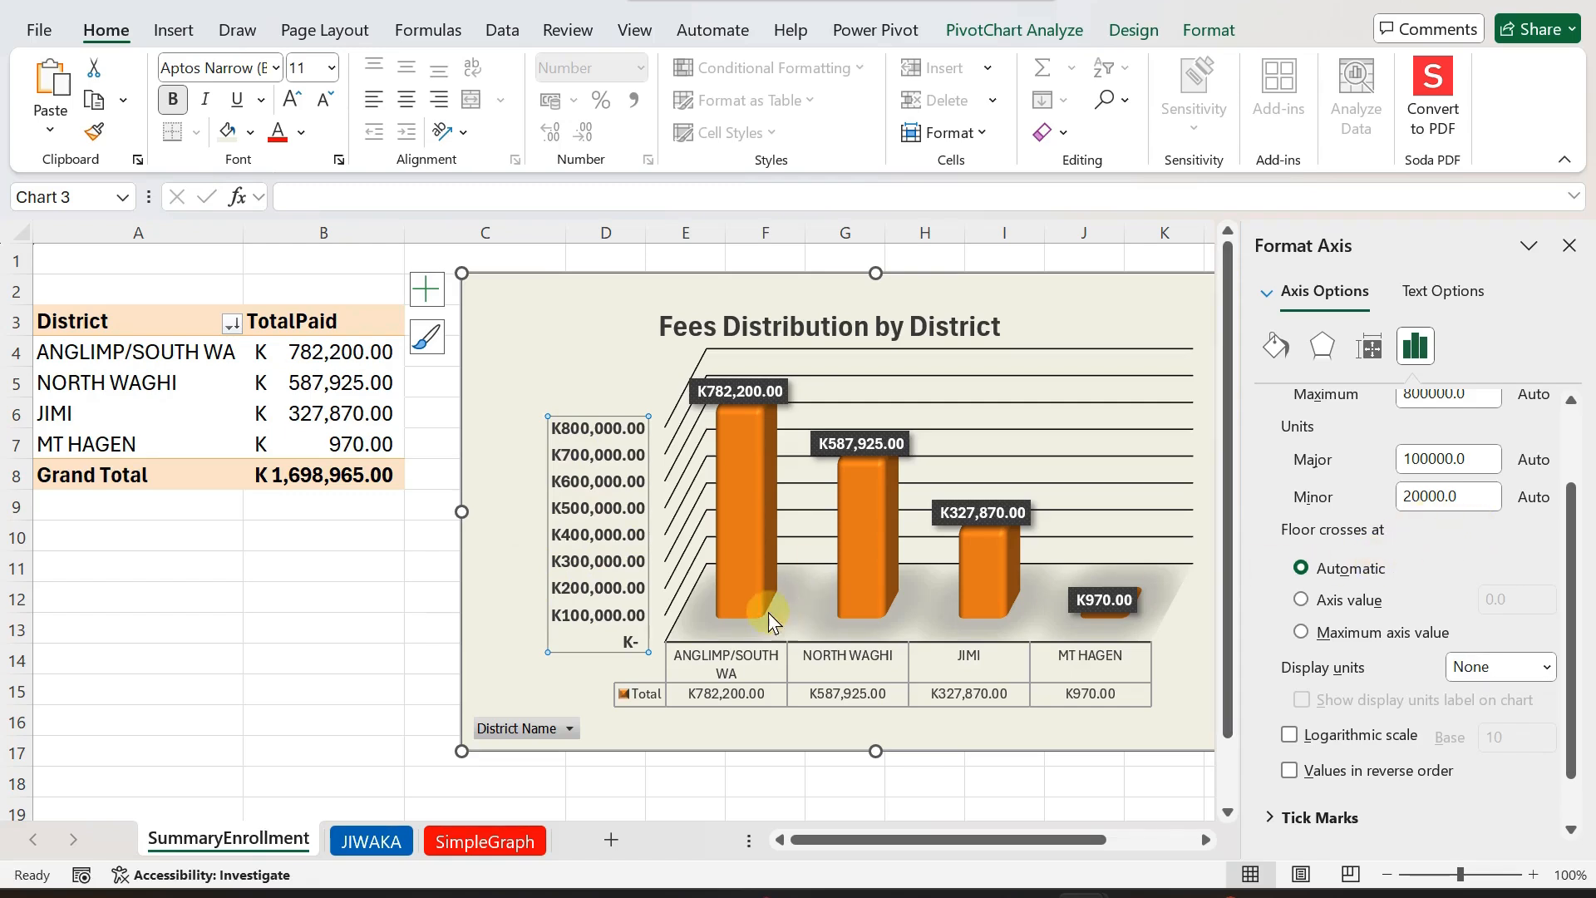
scroll(1465, 611, "up", 2)
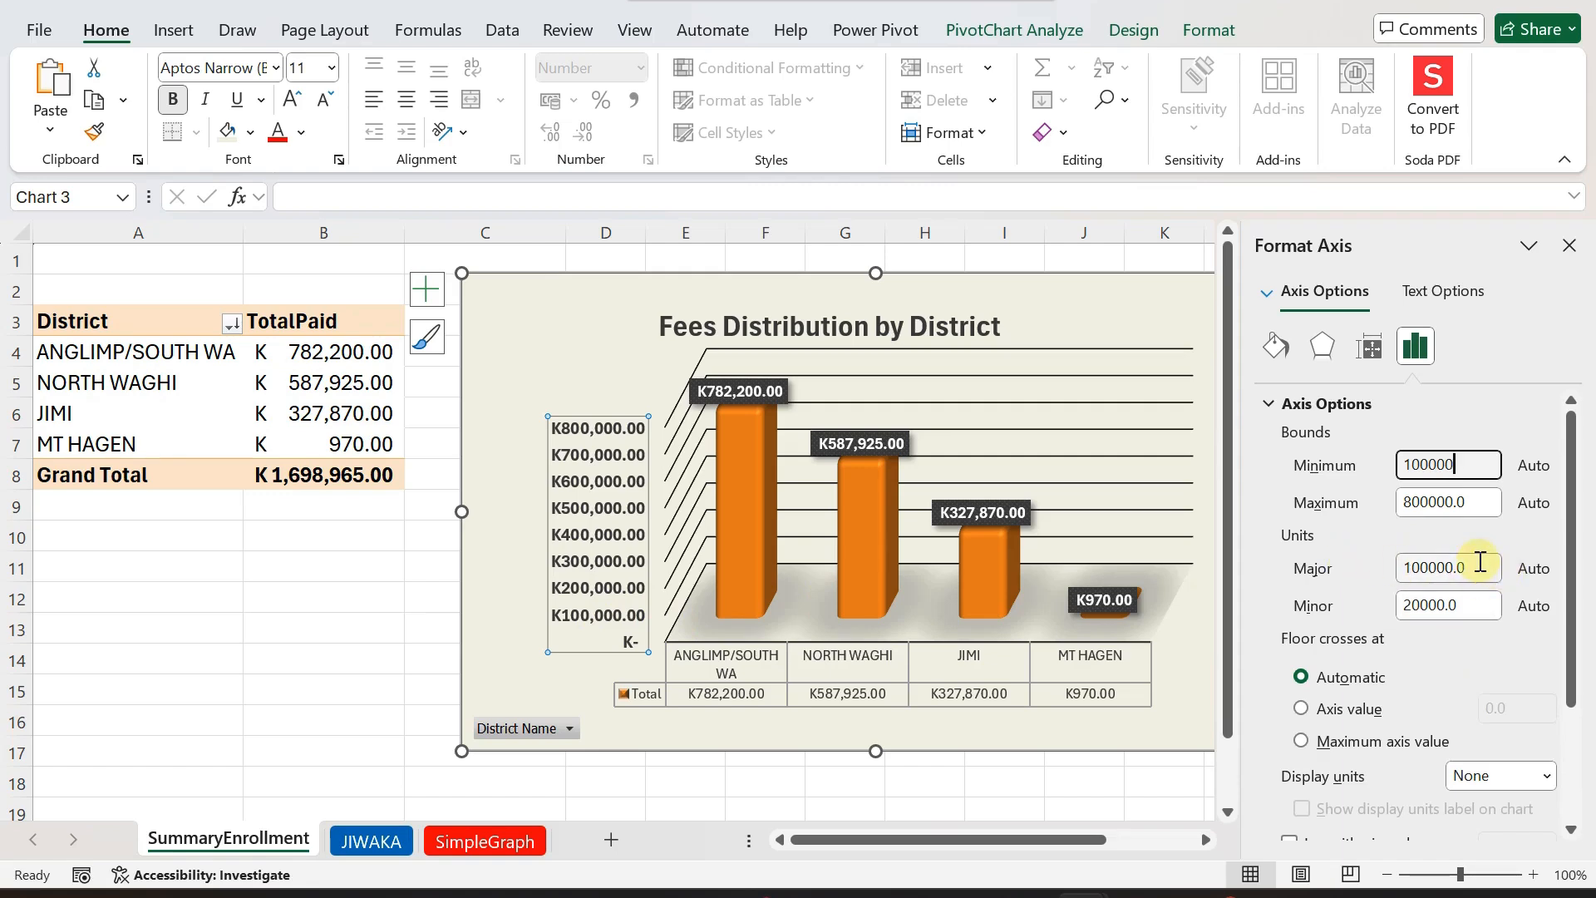
- Set the vertical value axis's major unit to 100000
left_click_drag(1480, 562, 1370, 567)
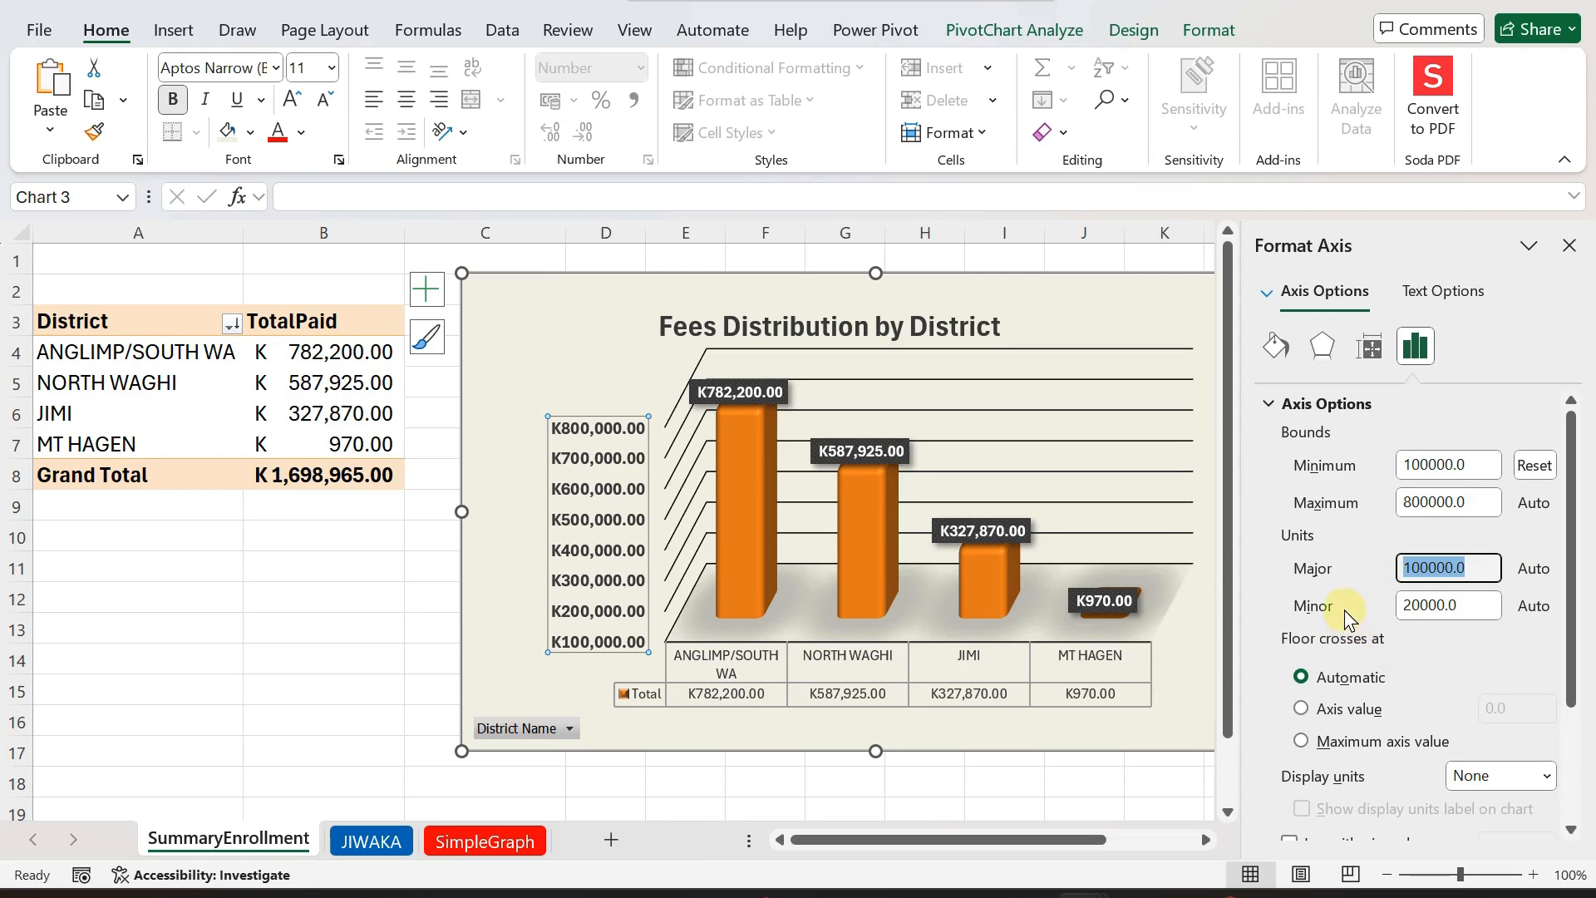
type("10")
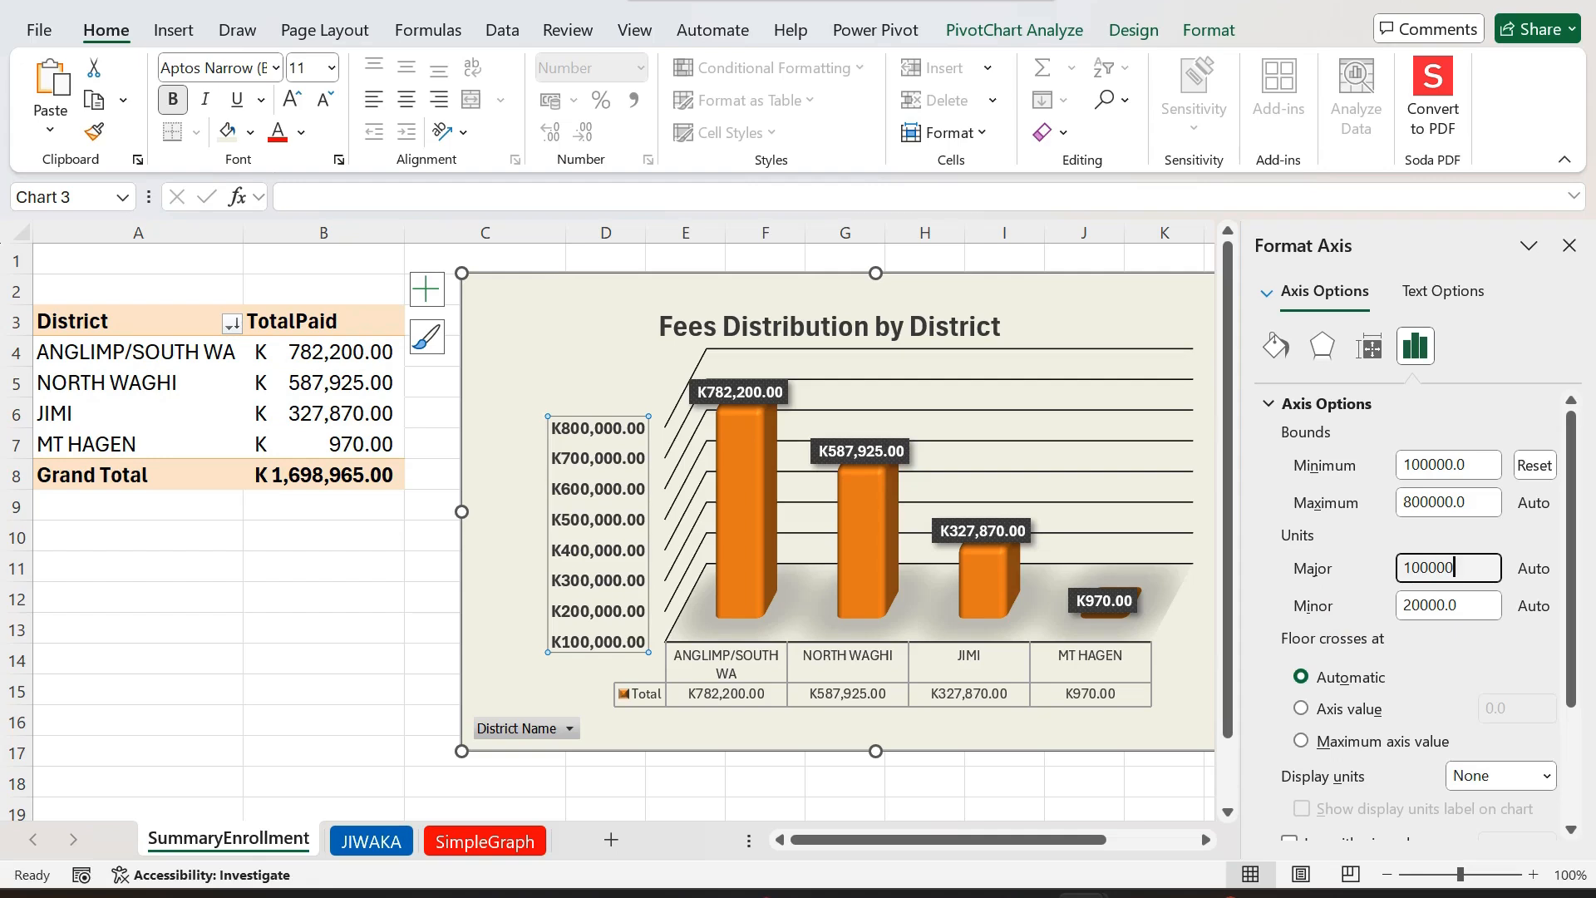
key("Return")
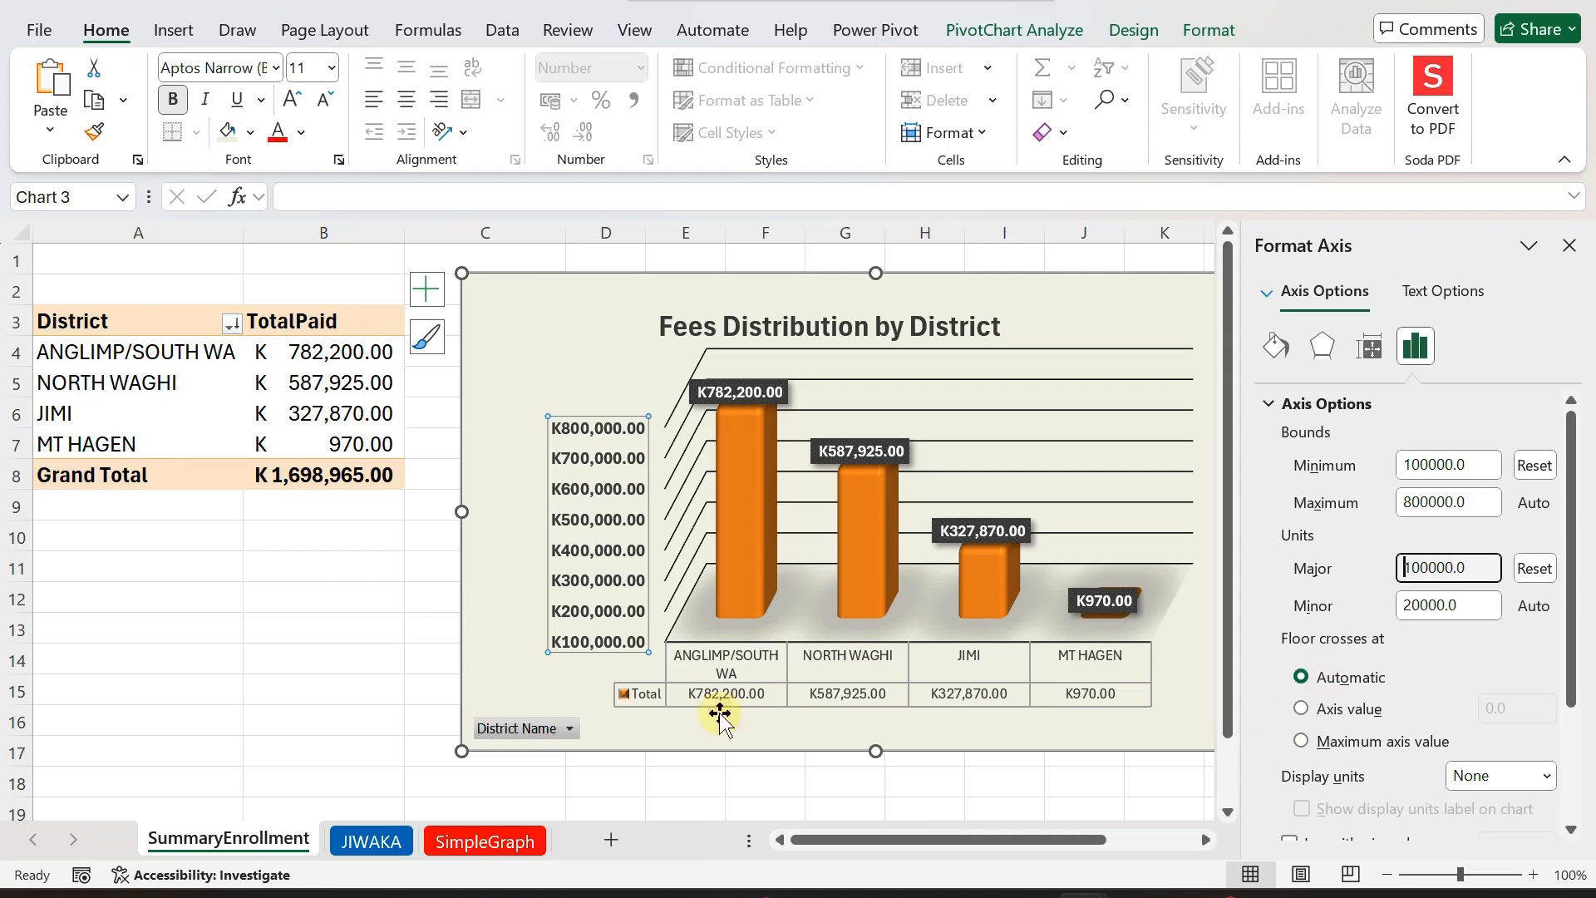
- Examine the value axis's alignment, scale and label settings, and close the formatting options
left_click(480, 665)
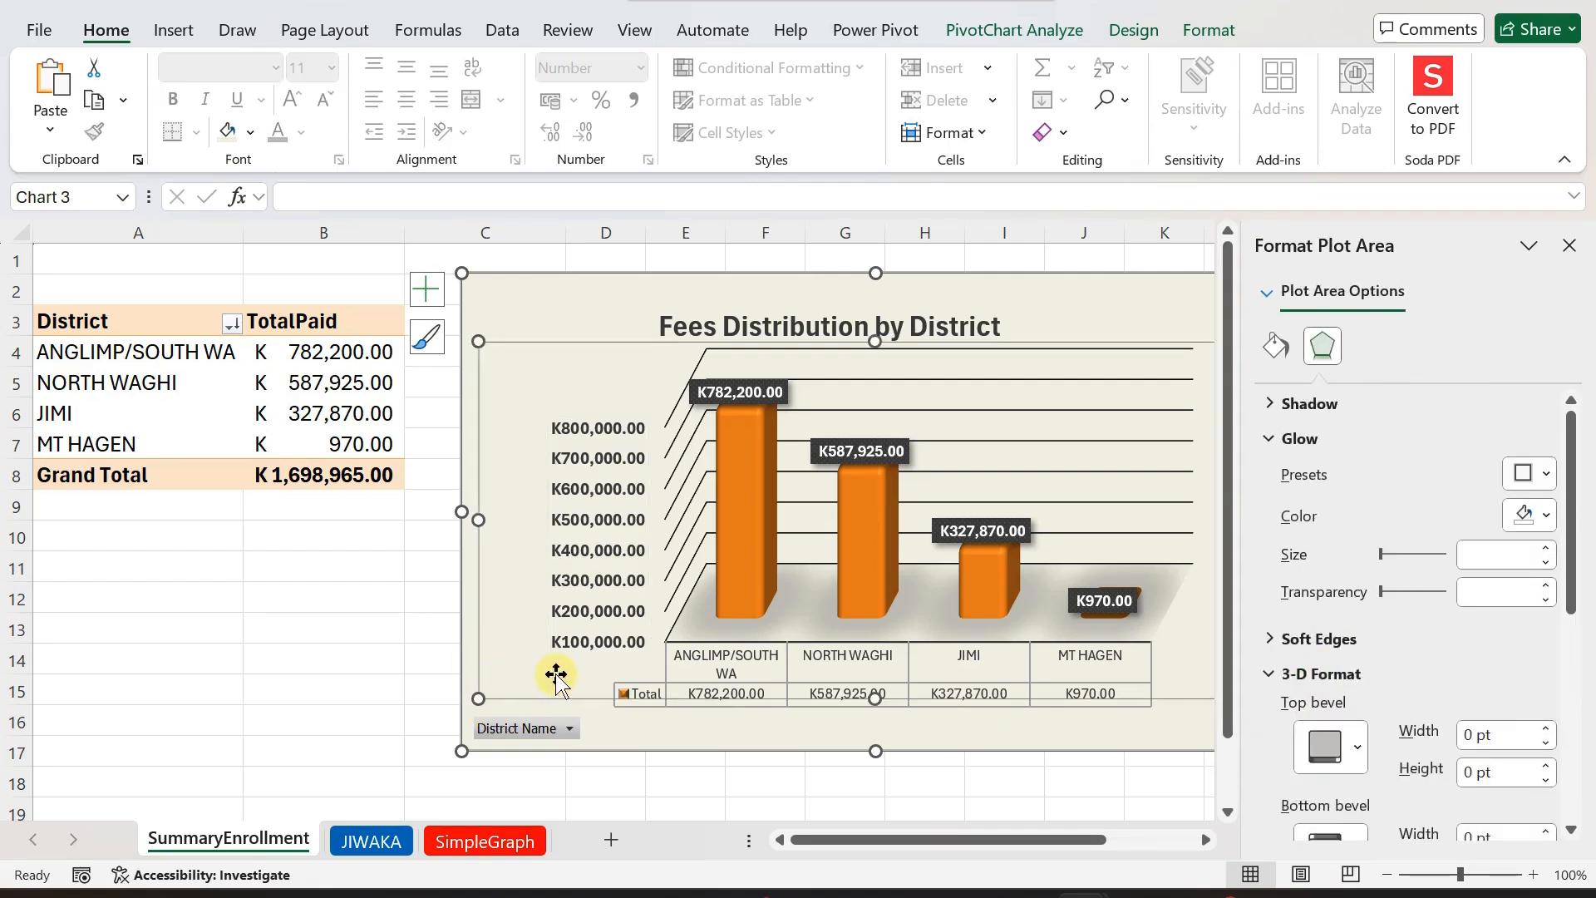
left_click(587, 586)
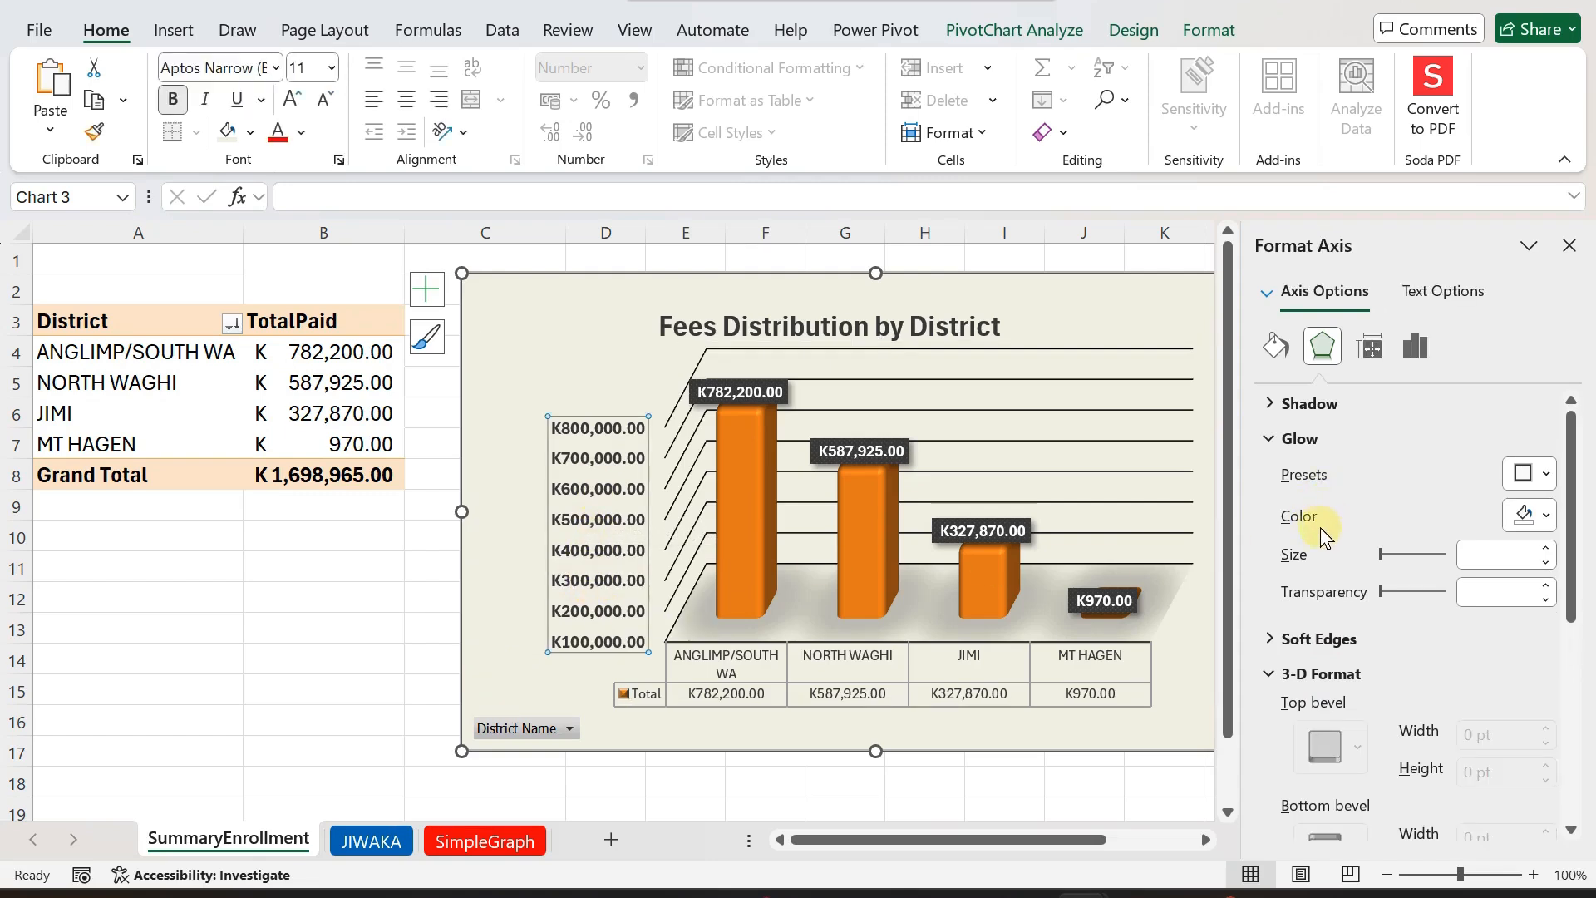
left_click(1411, 328)
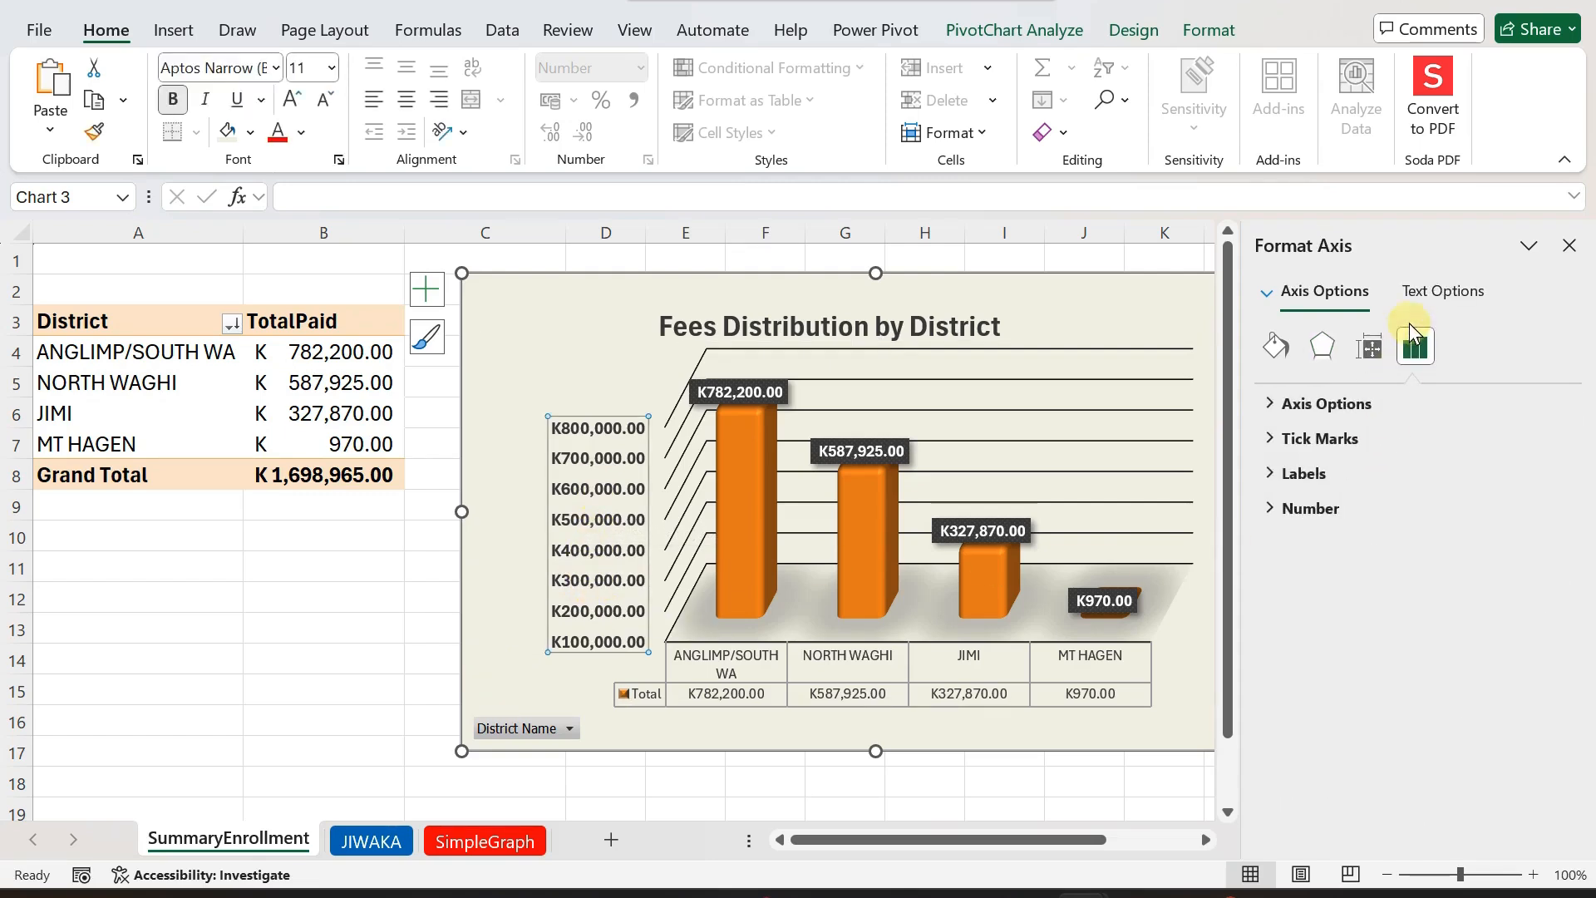
left_click(1368, 346)
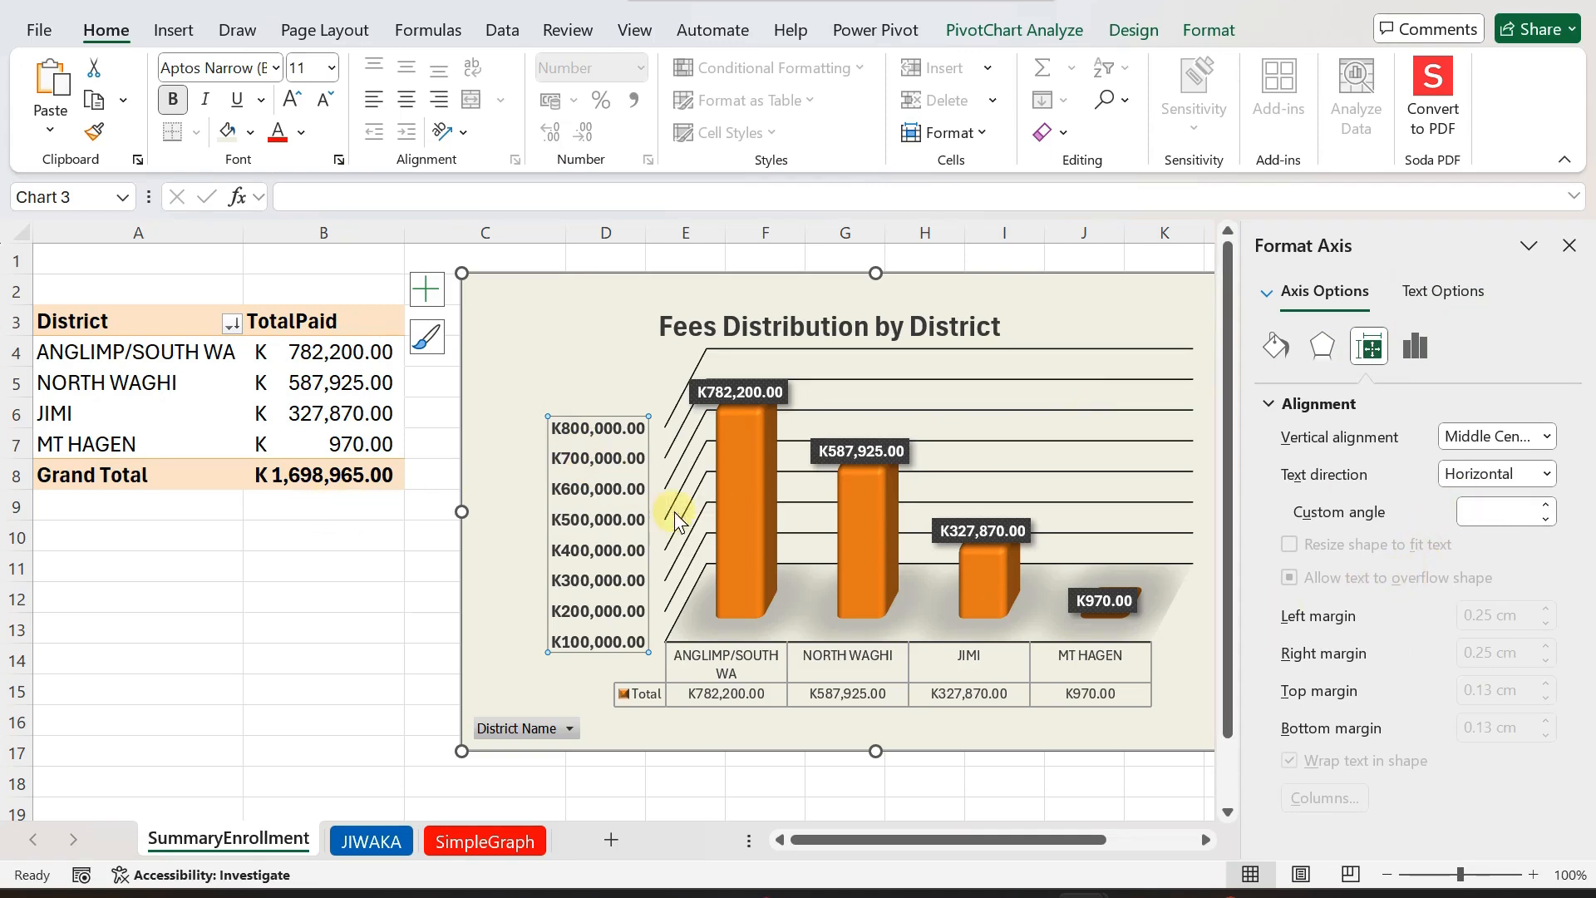
right_click(587, 509)
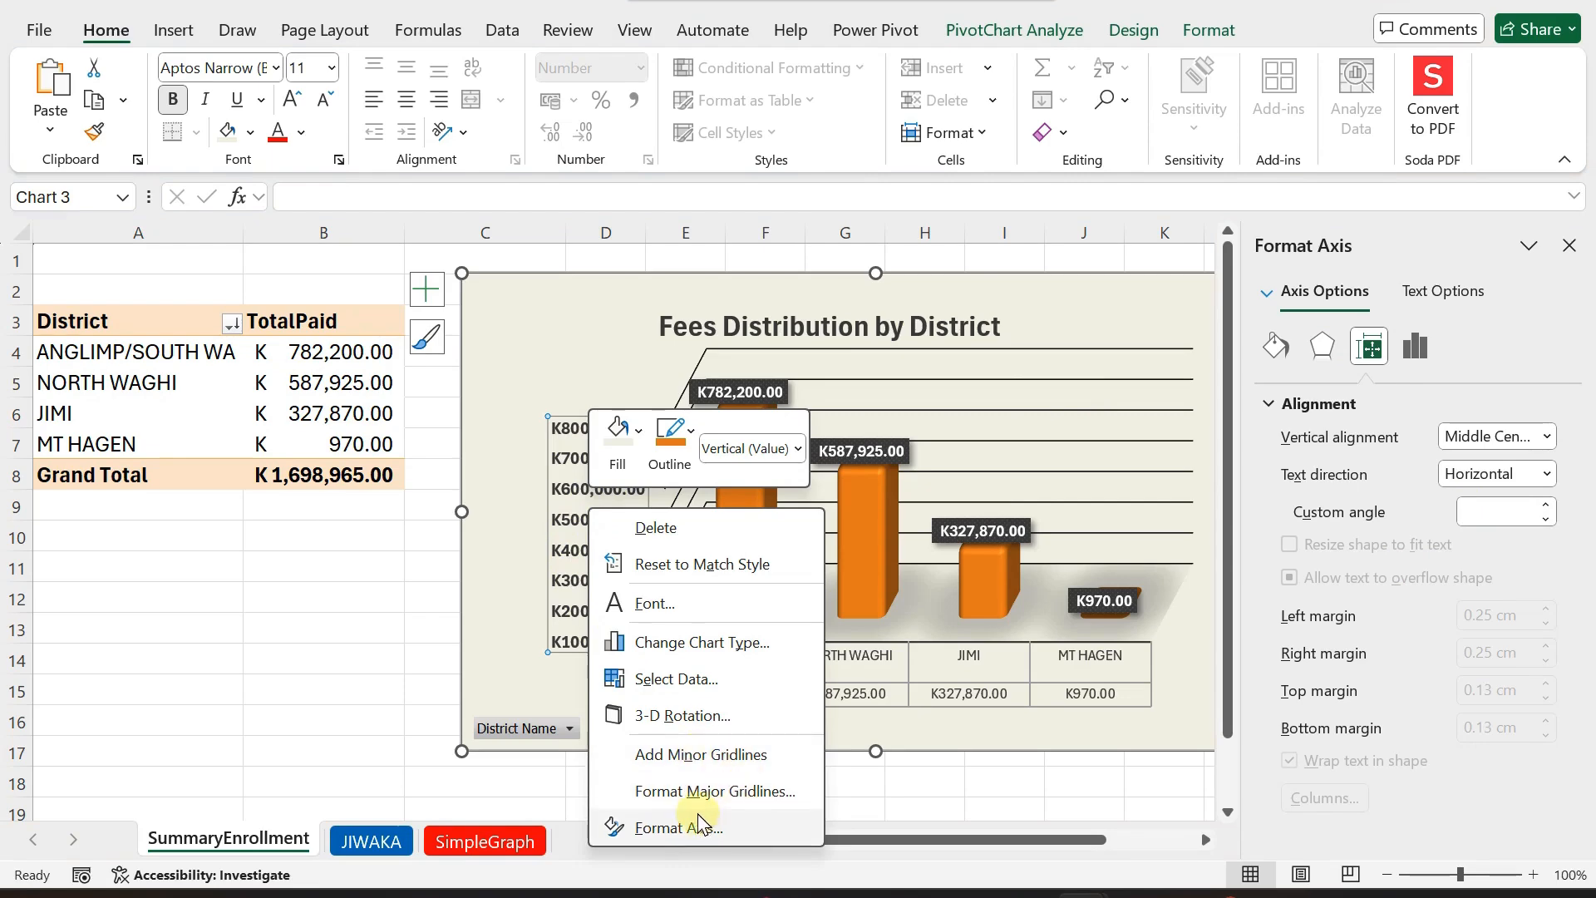
left_click(642, 829)
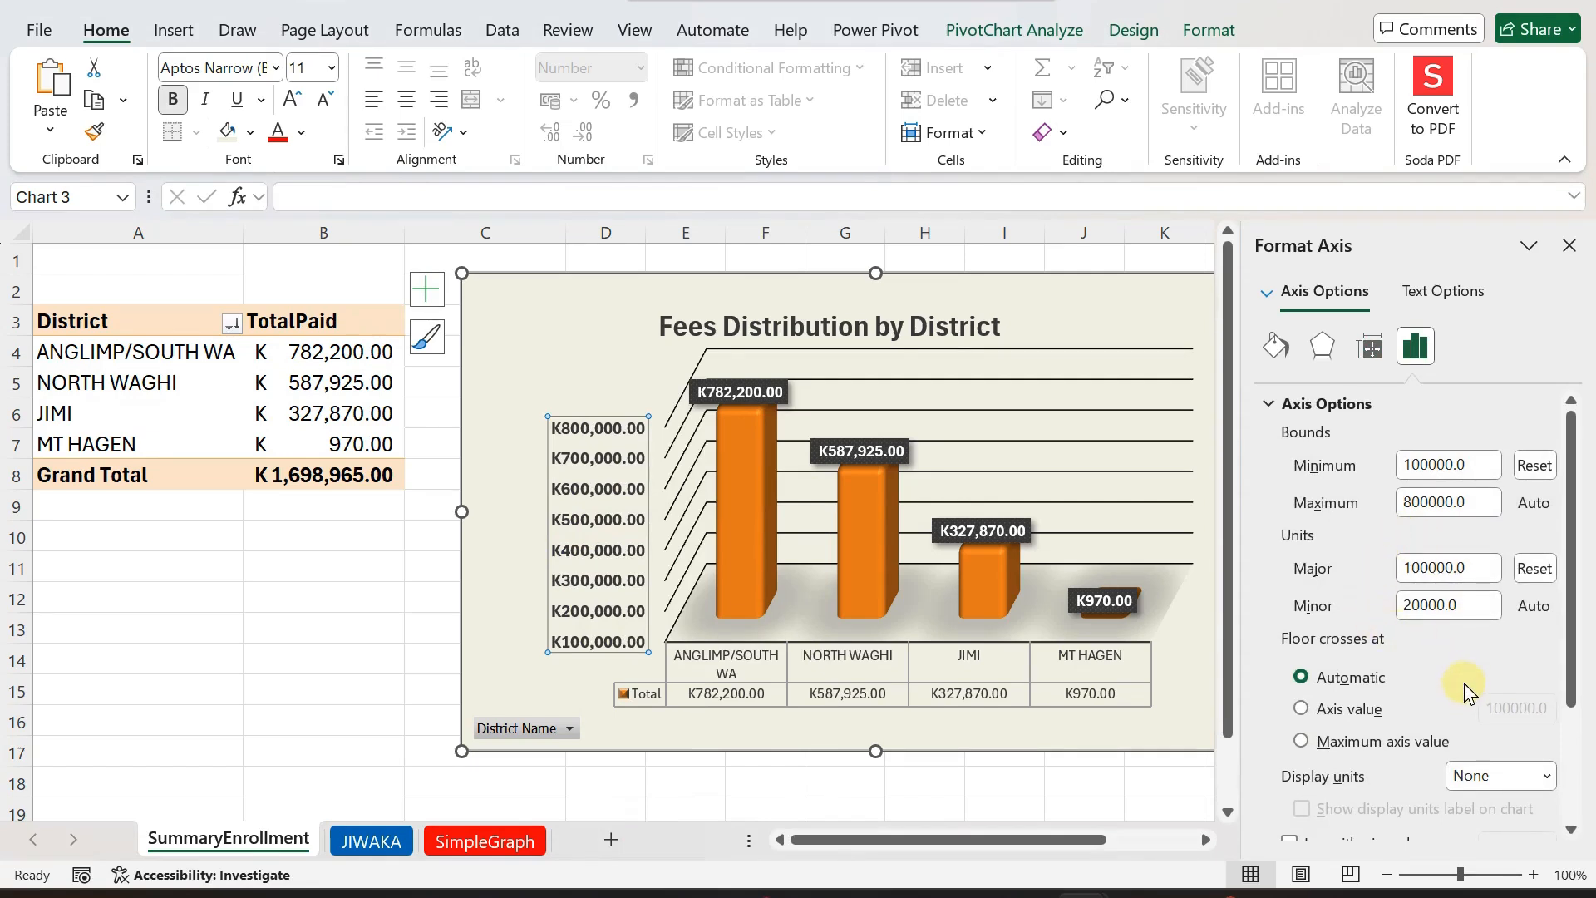
scroll(1472, 677, "down", 1)
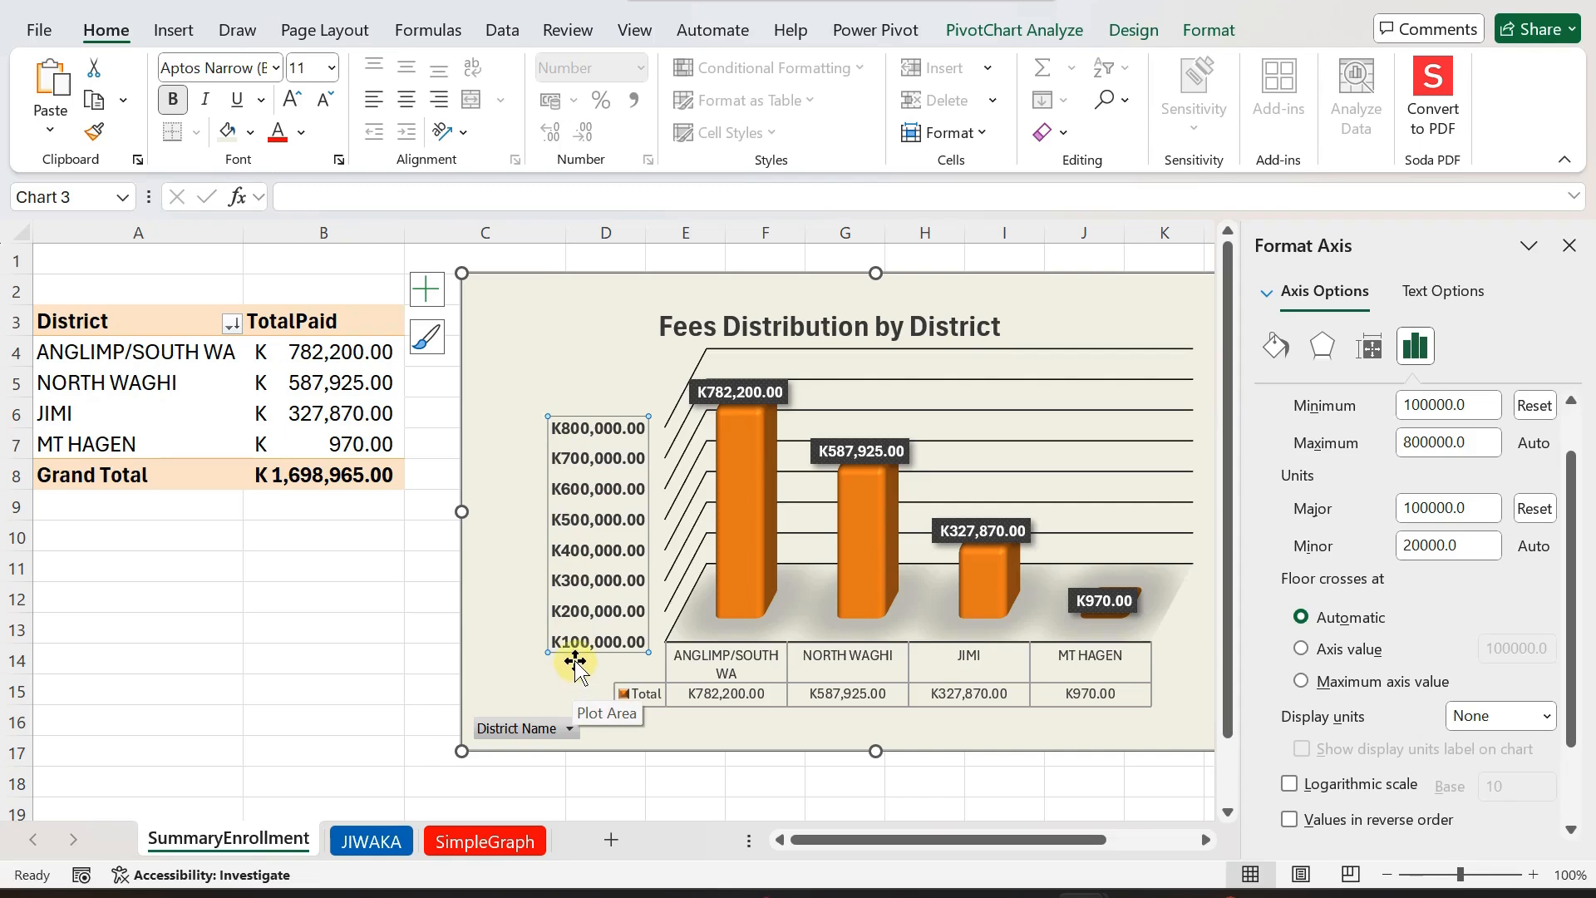
scroll(1433, 634, "down", 1)
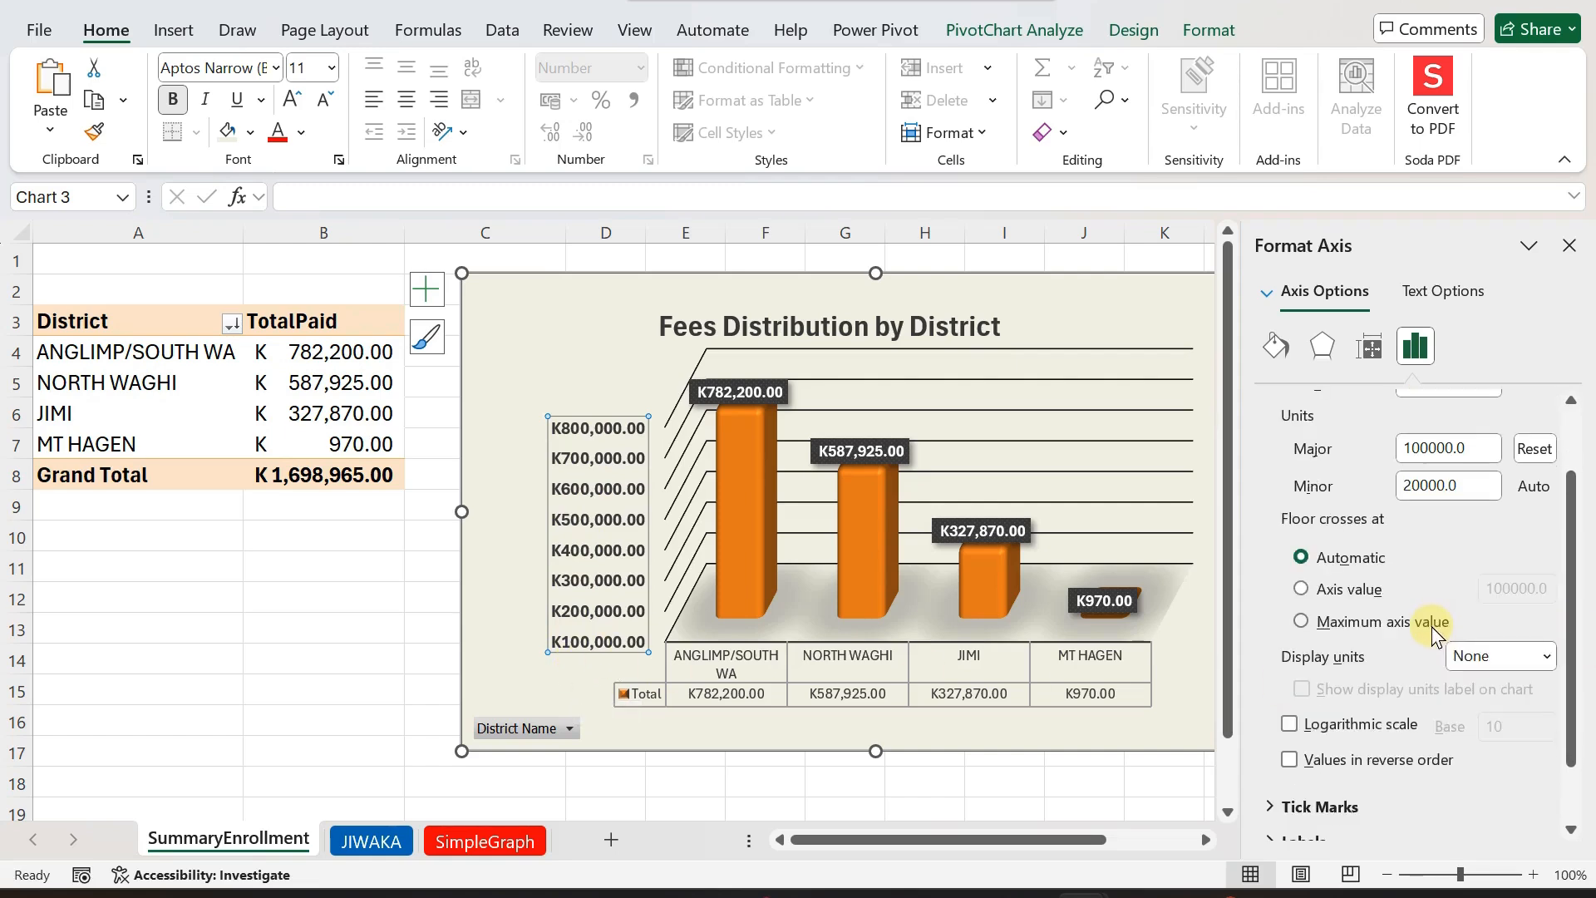
scroll(1455, 665, "down", 1)
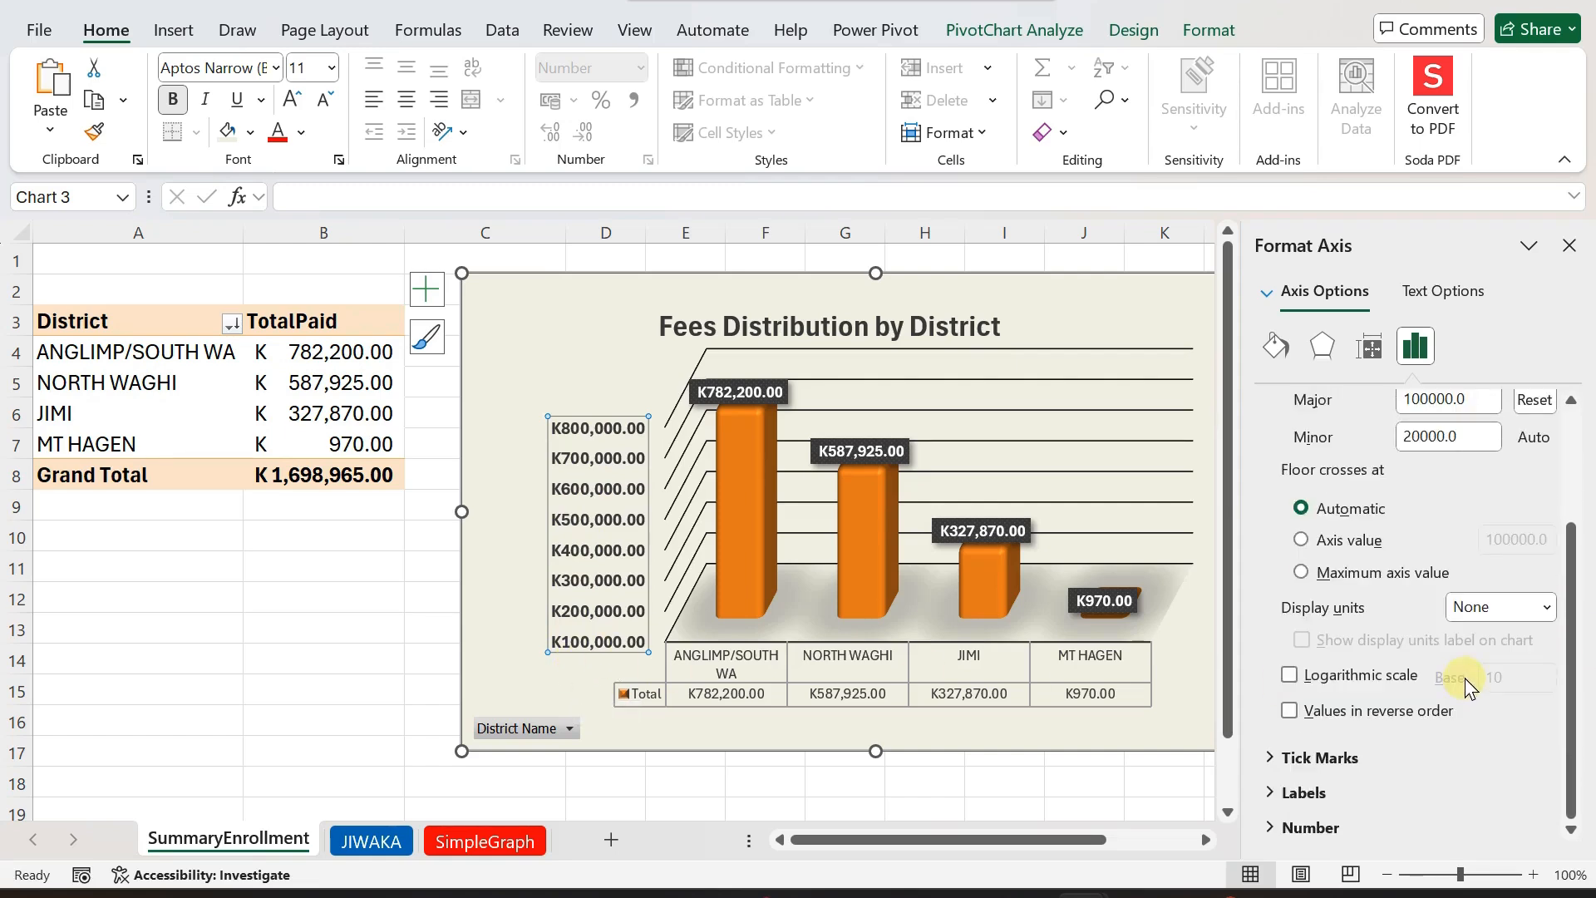
left_click(1270, 800)
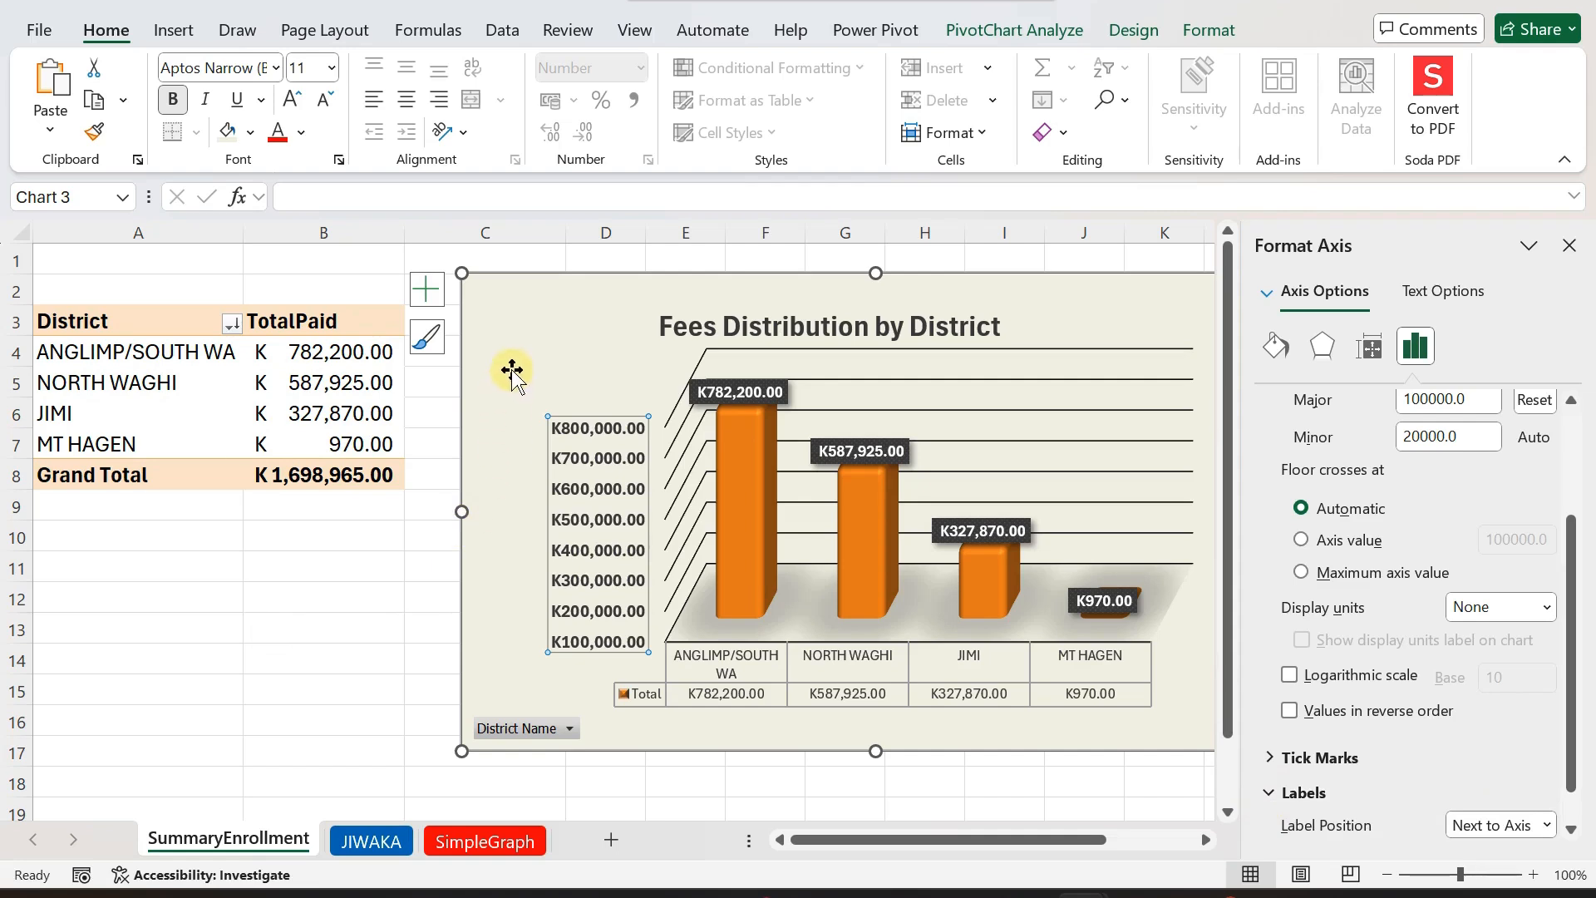
right_click(576, 496)
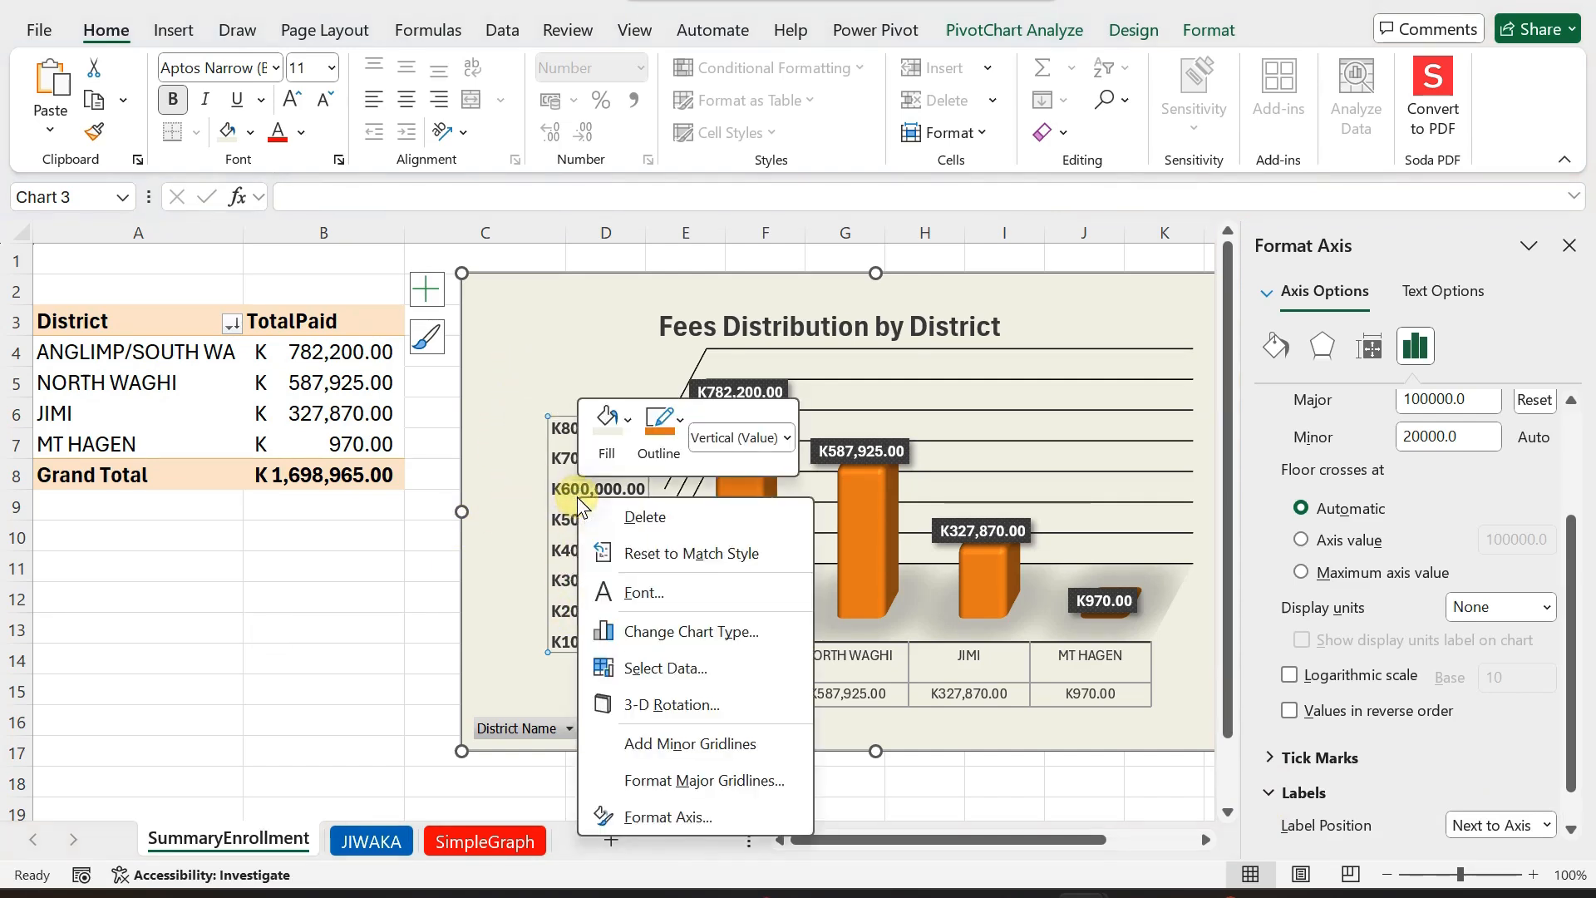
left_click(656, 817)
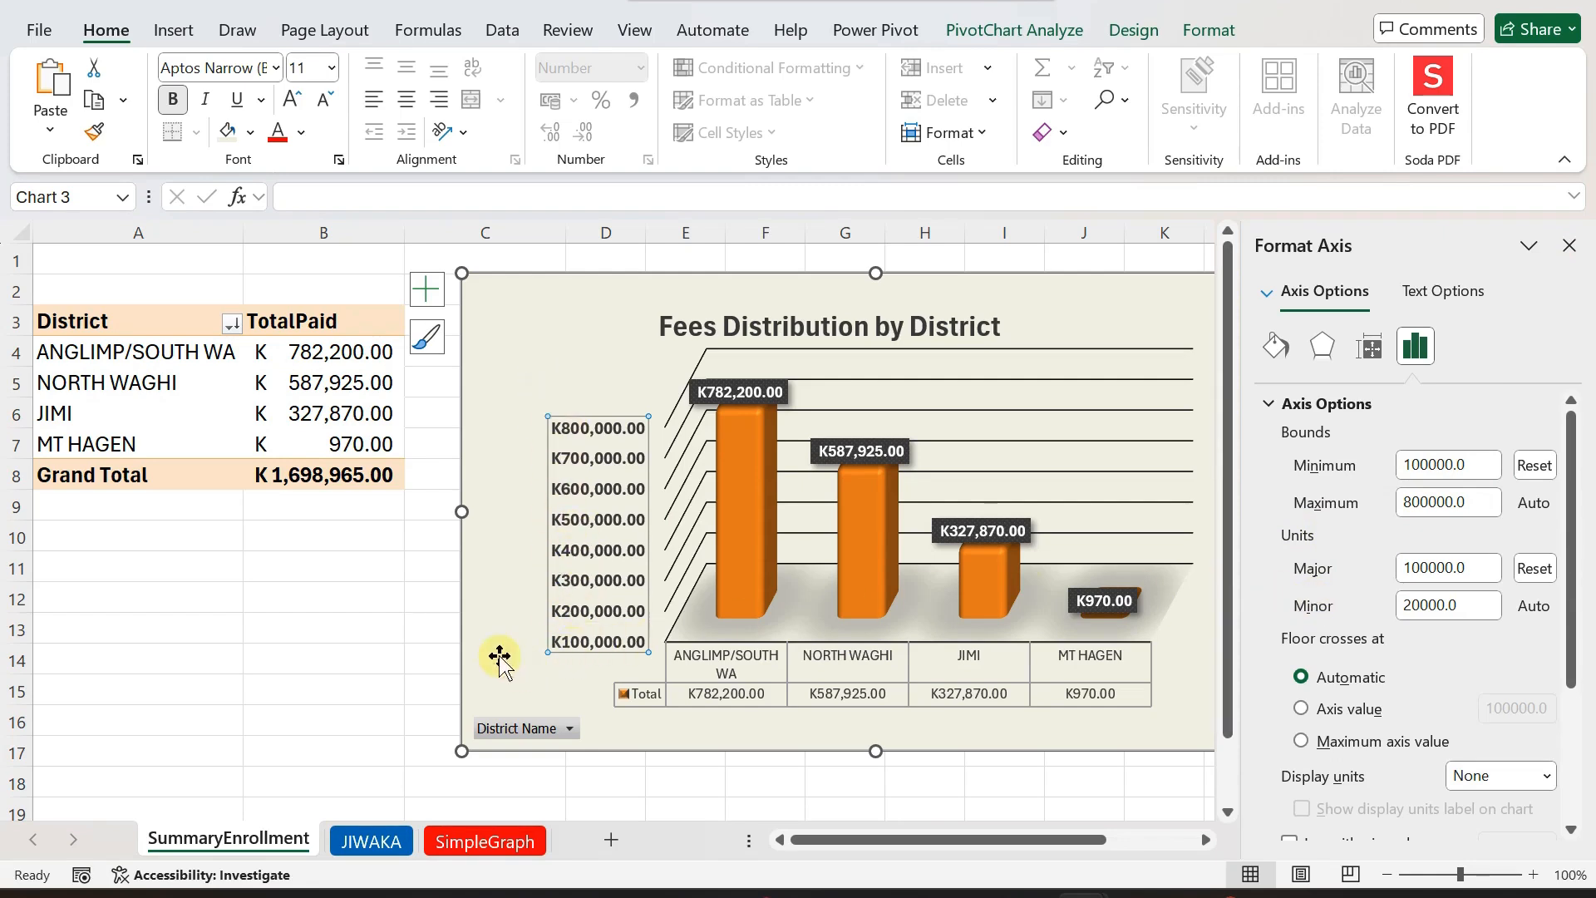
left_click(505, 621)
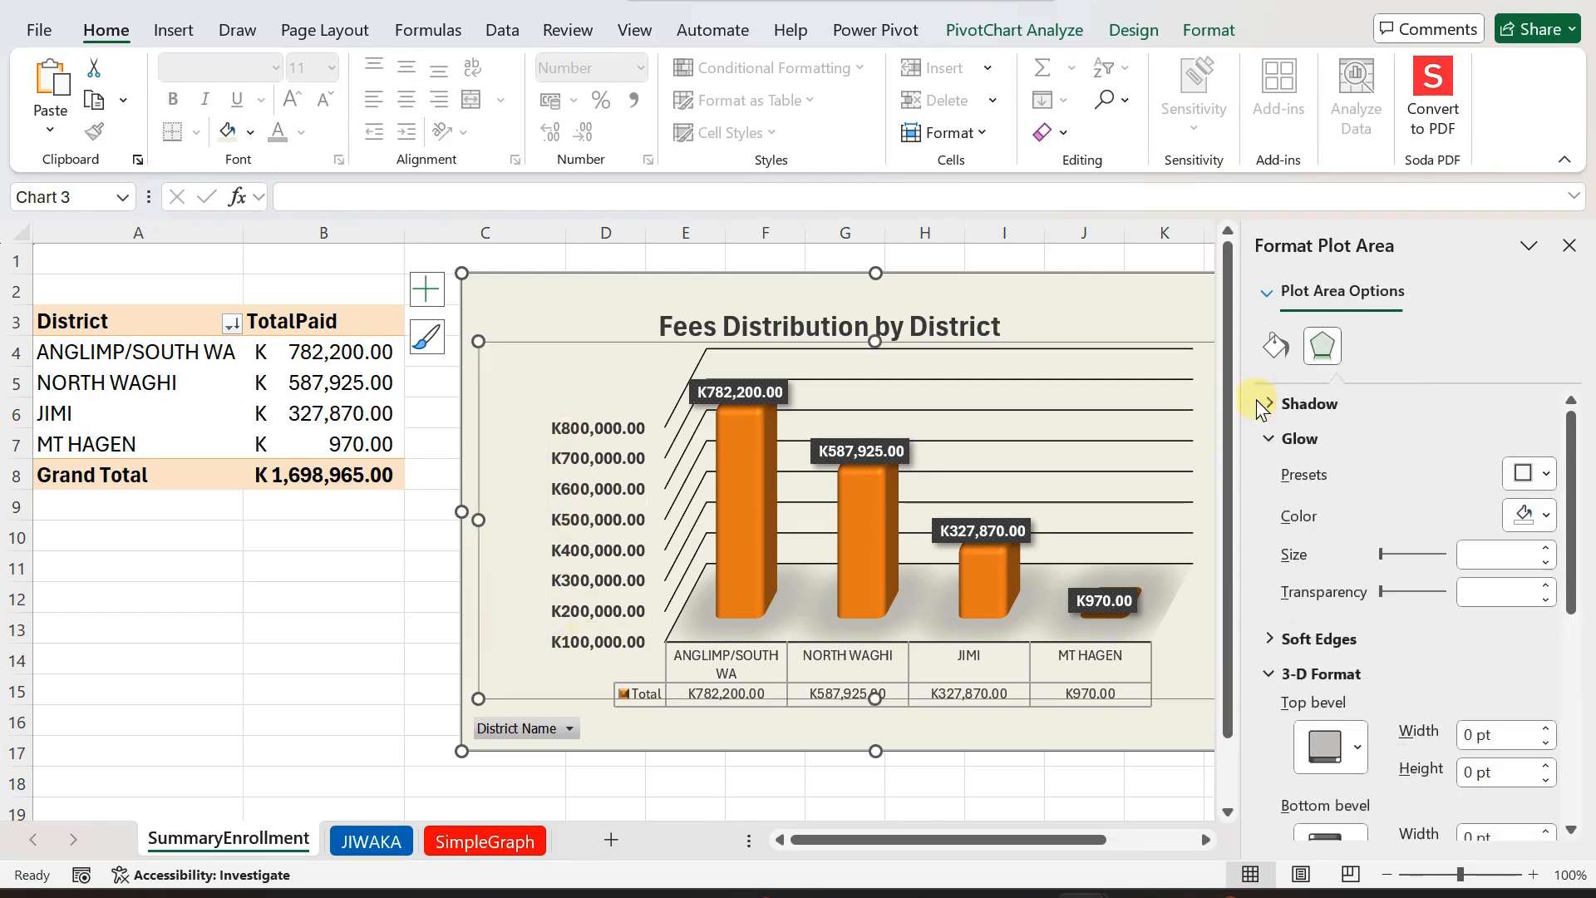
left_click(1568, 245)
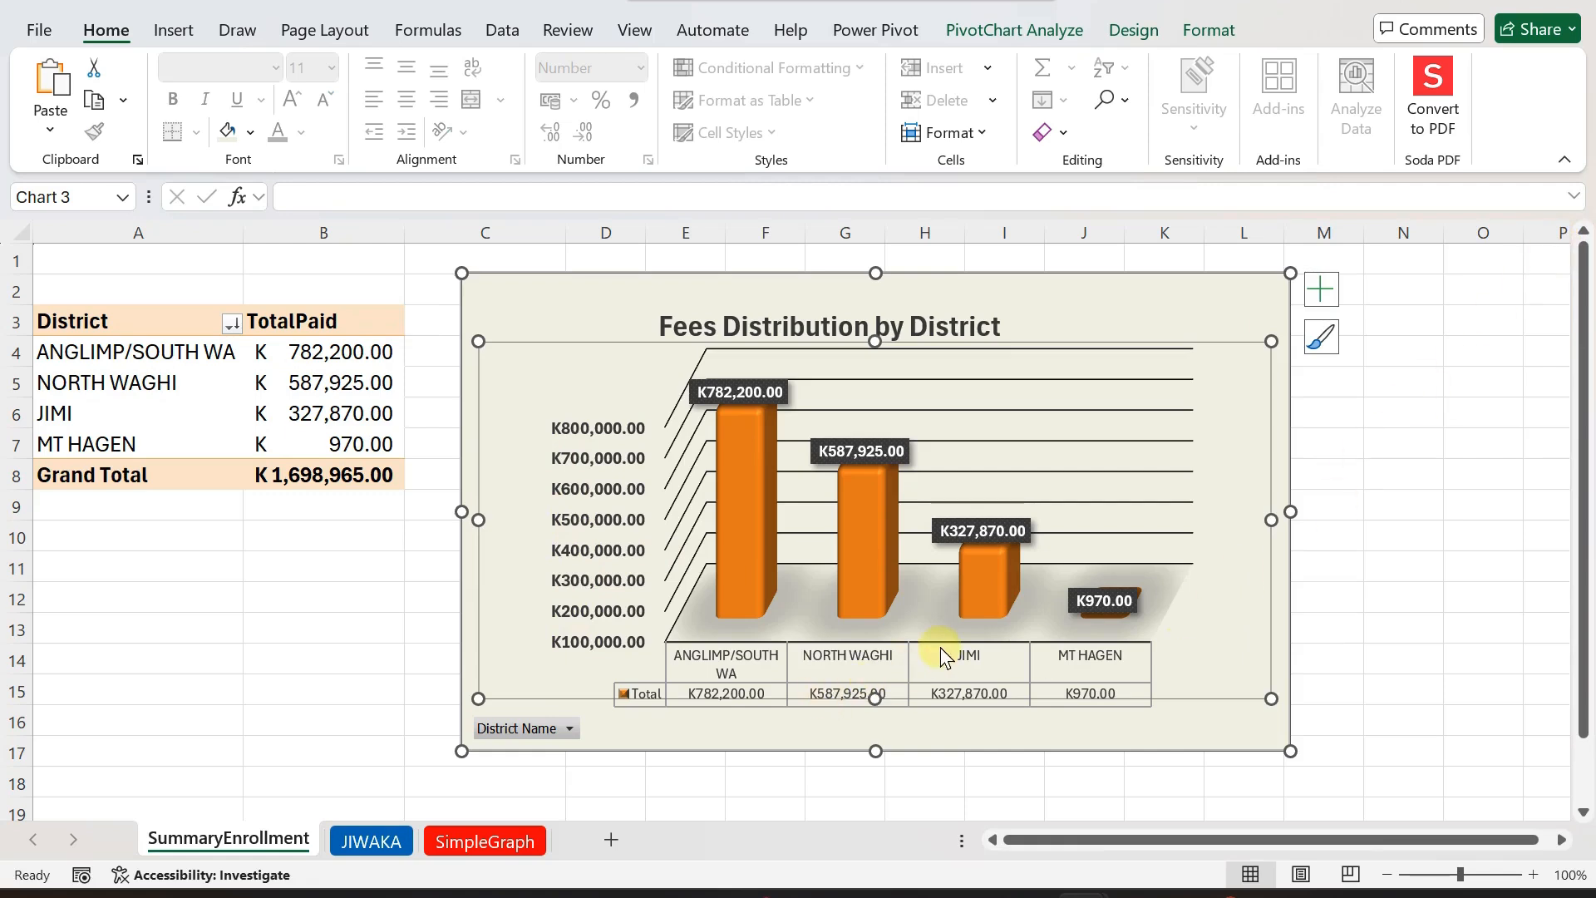
- Make the text of the chart's data table black and bold
left_click(805, 684)
left_click(804, 683)
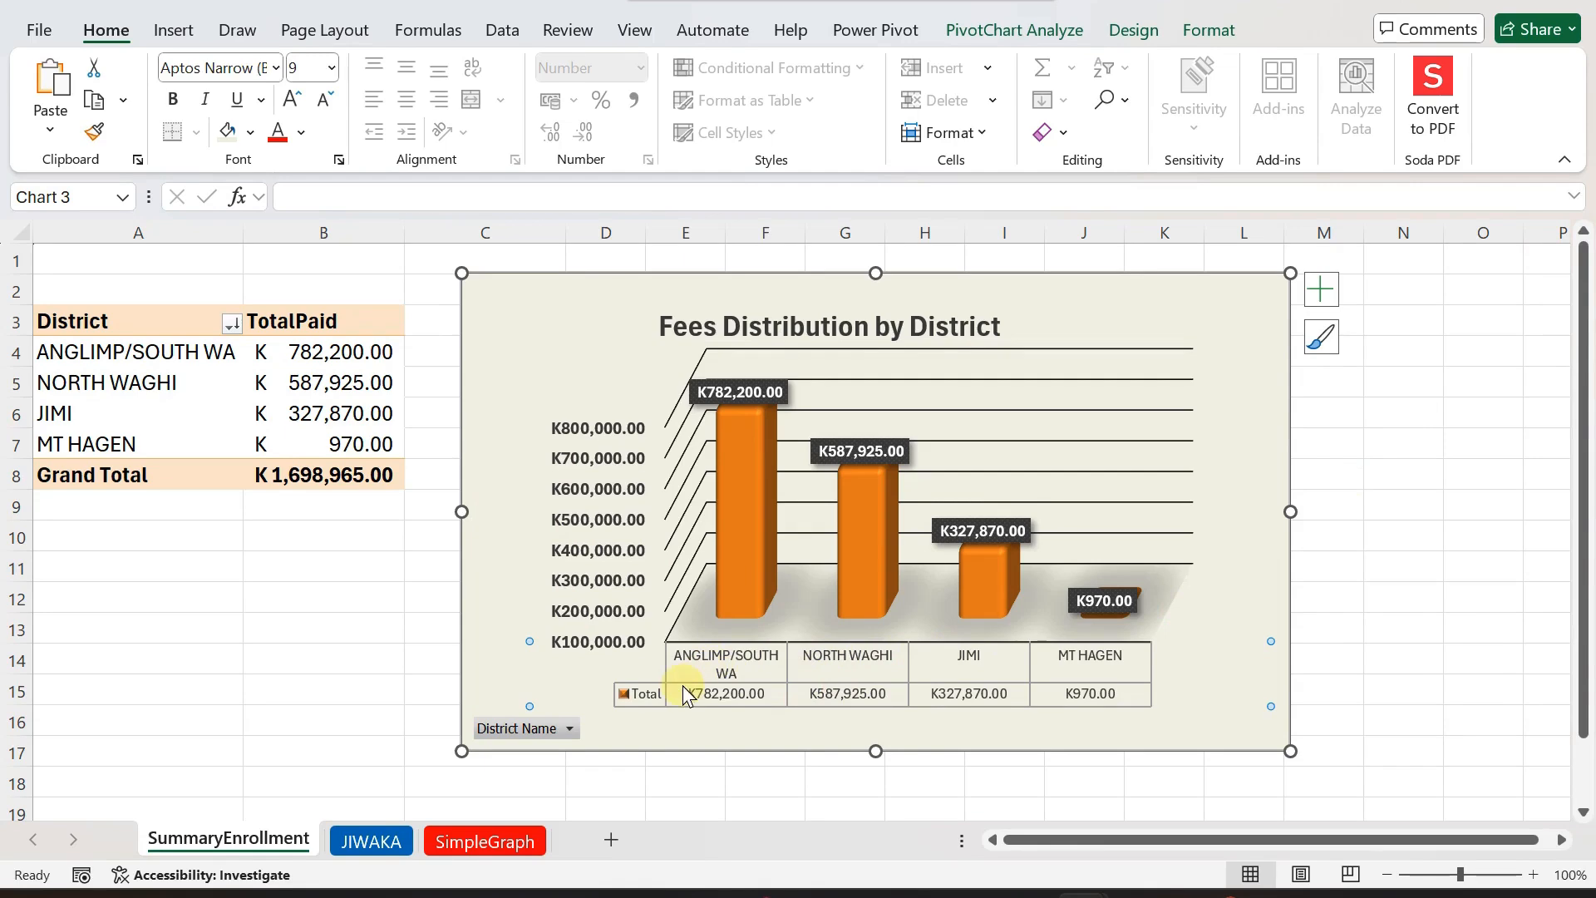
left_click(682, 686)
left_click(752, 671)
left_click(771, 636)
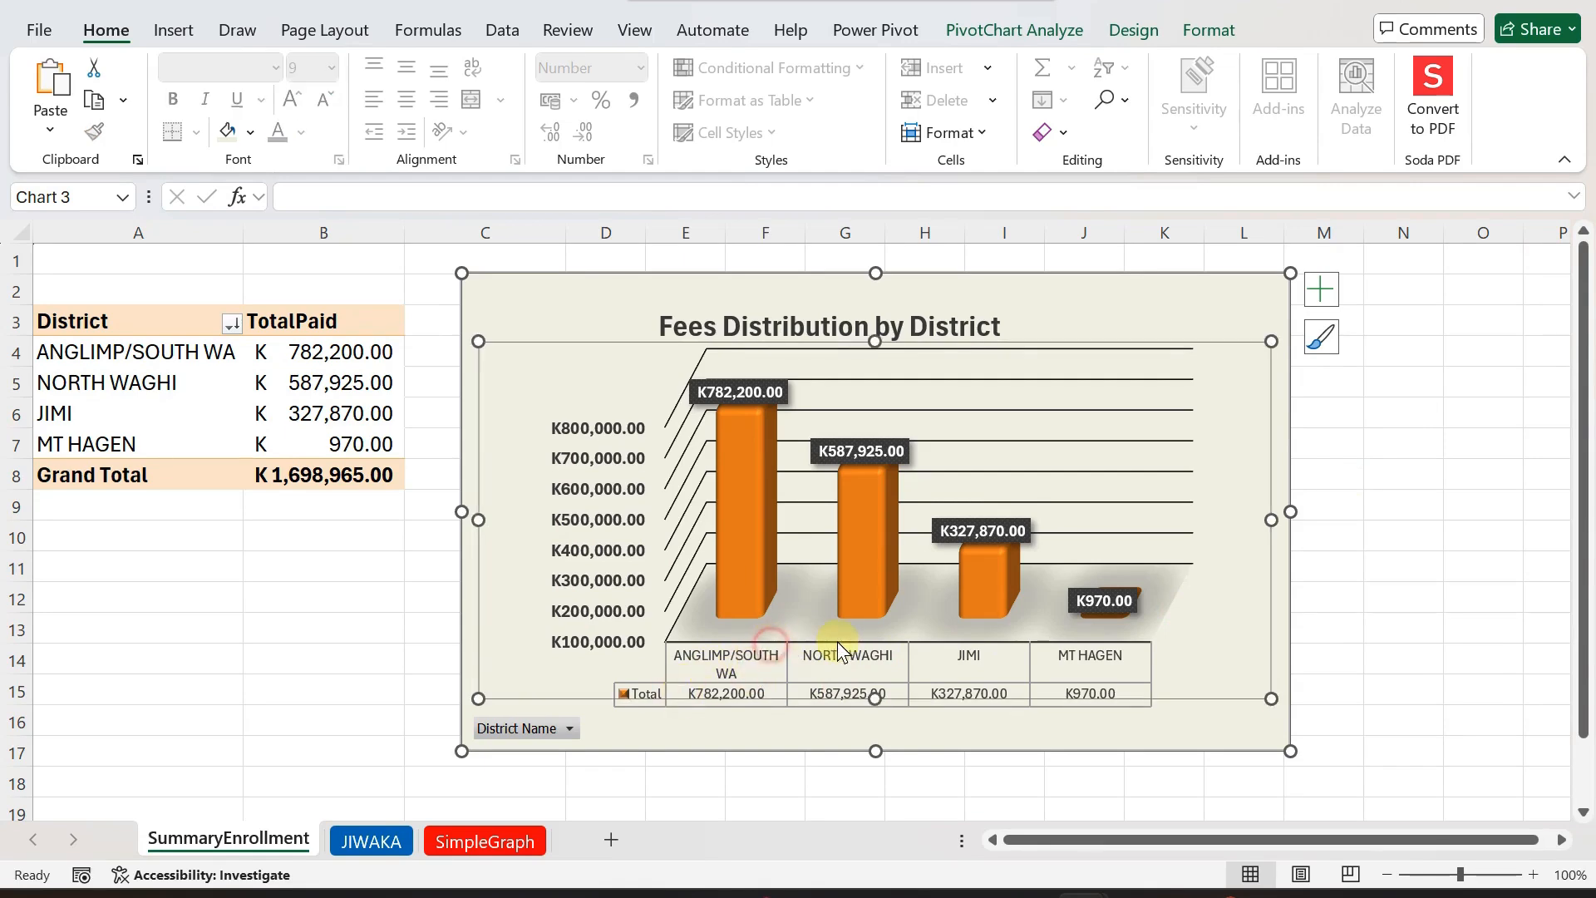
left_click(1070, 689)
left_click(1064, 700)
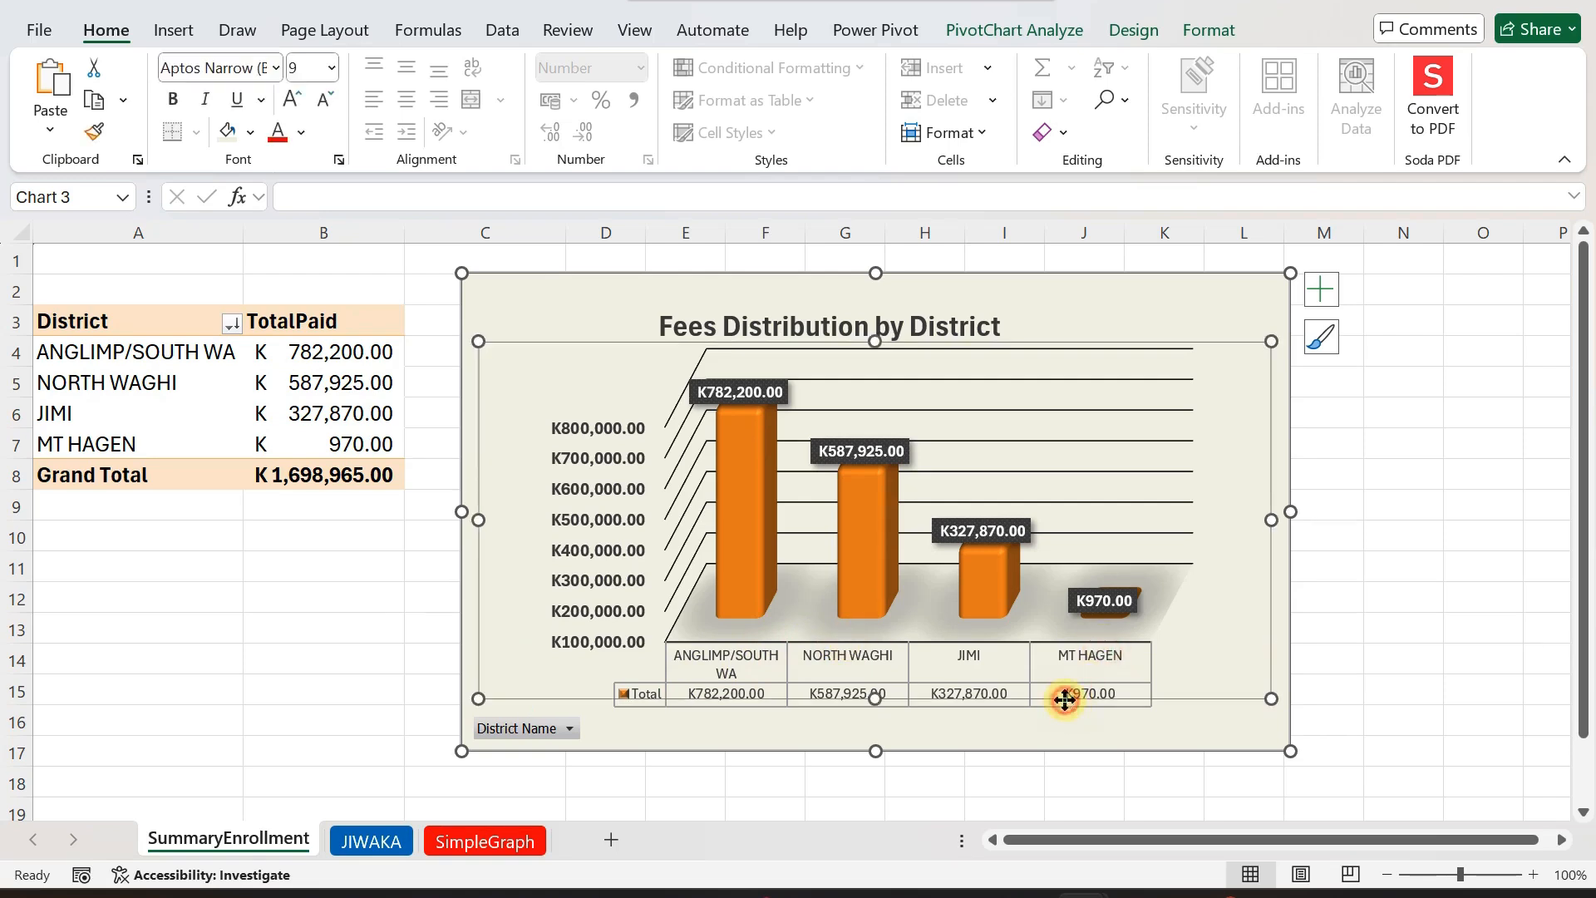
left_click(1083, 707)
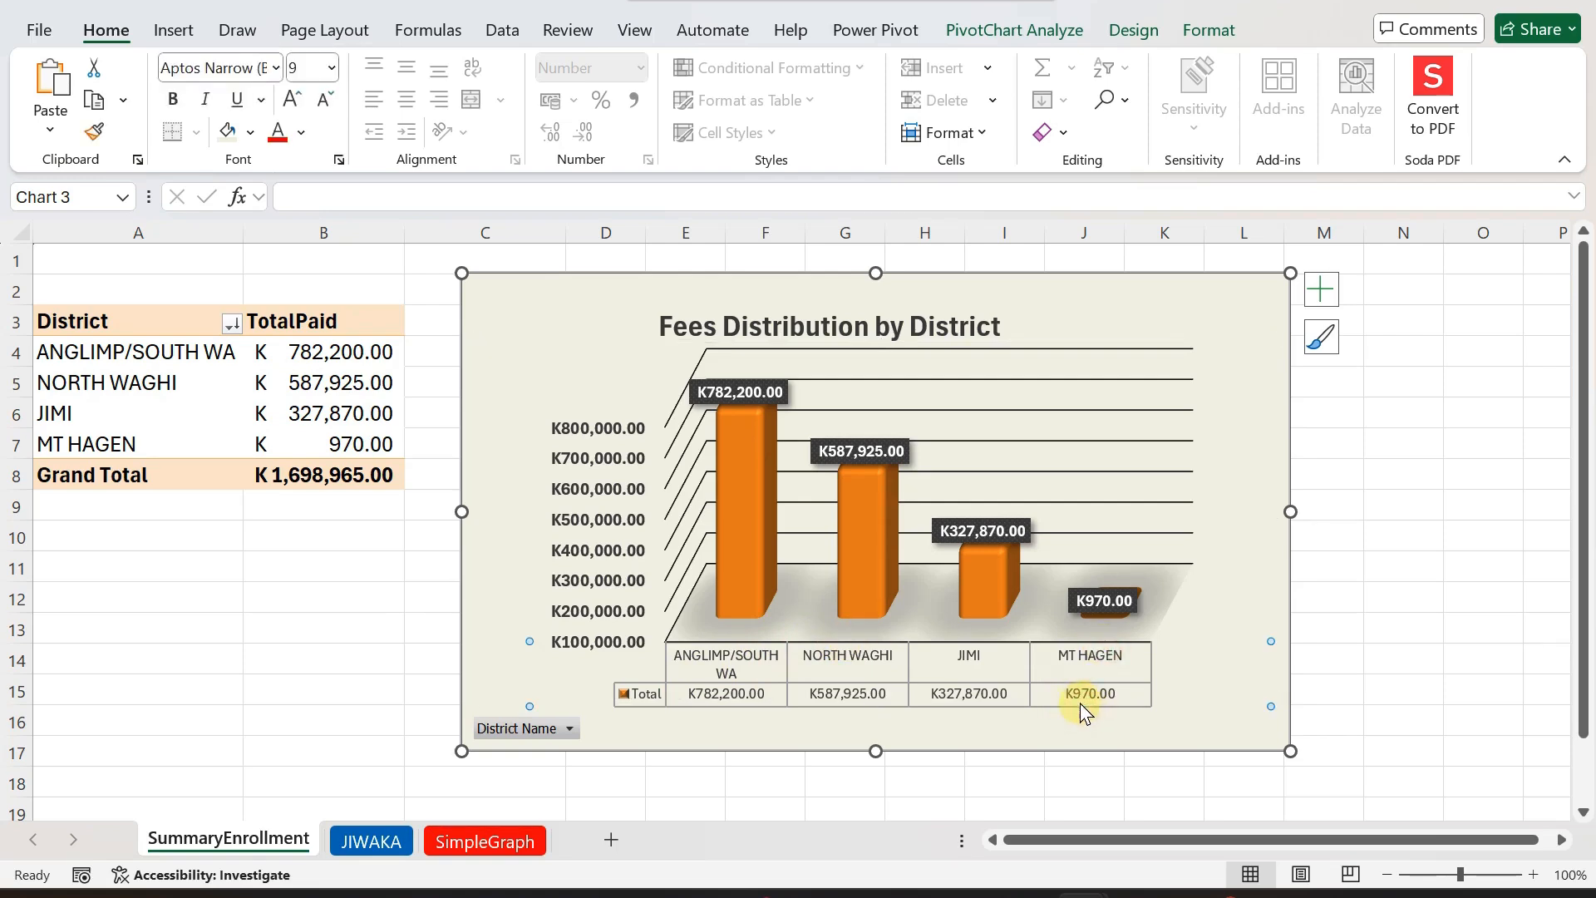
left_click(278, 133)
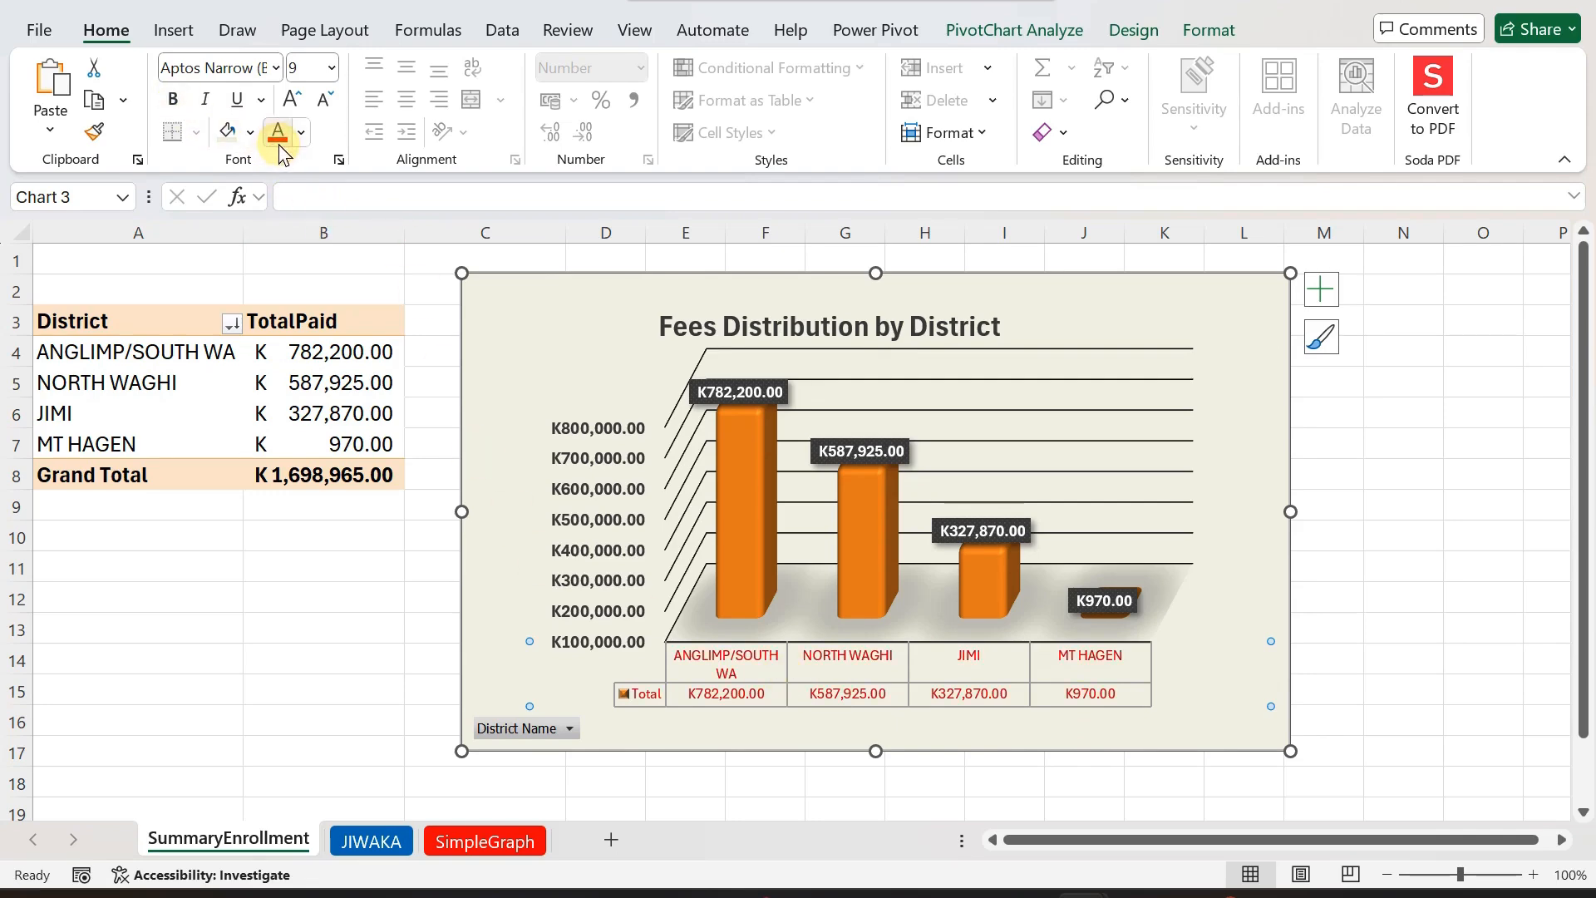
left_click(301, 132)
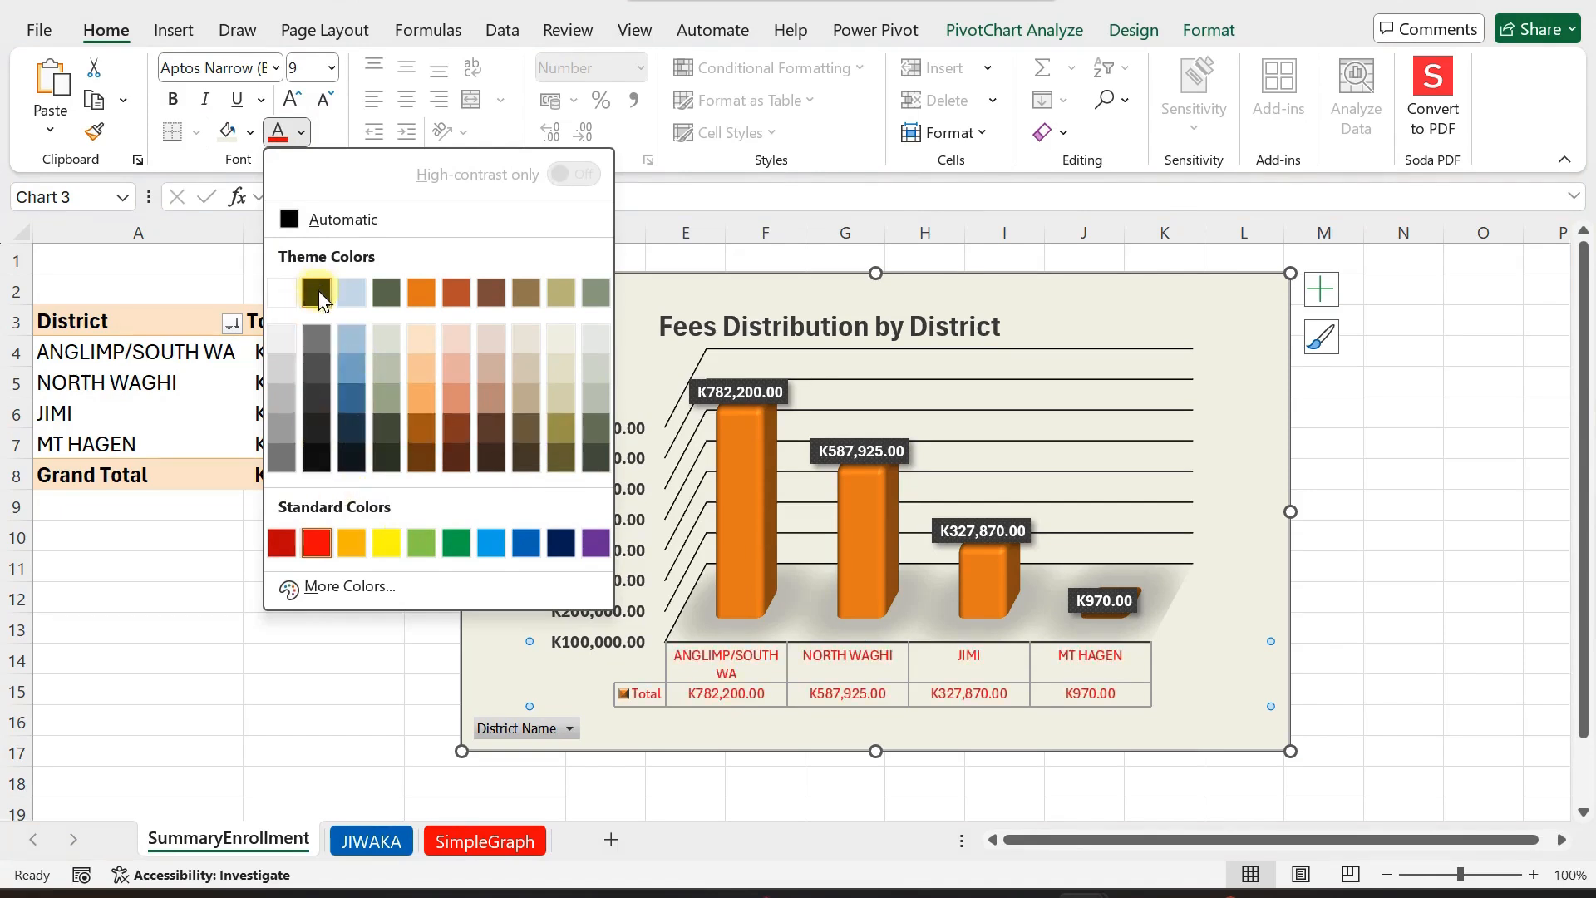
key("Escape")
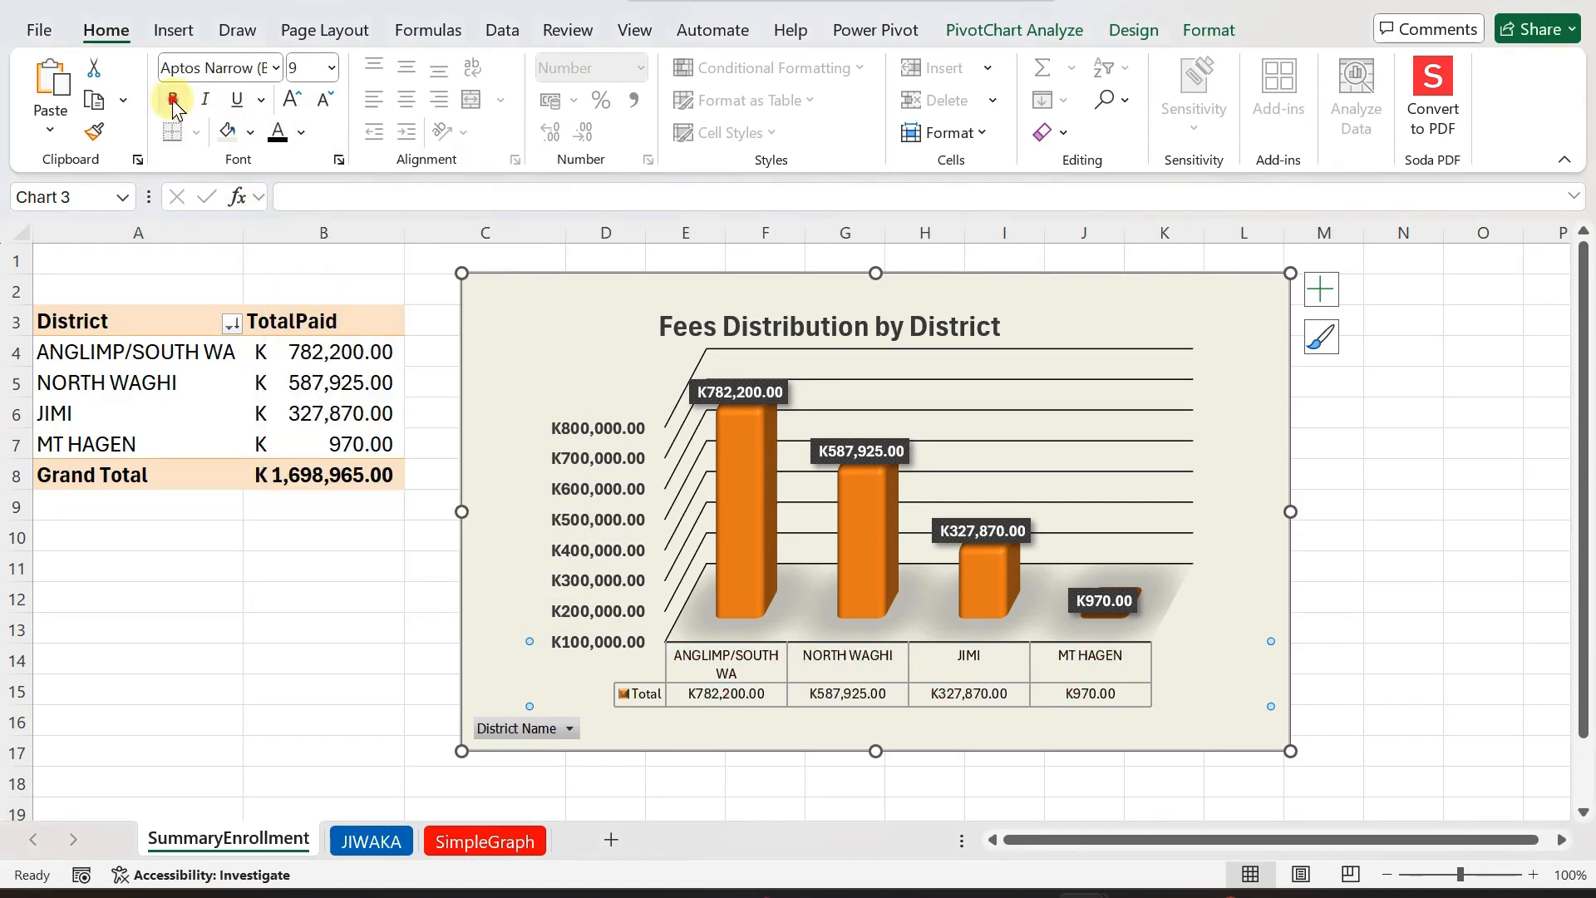
left_click(173, 100)
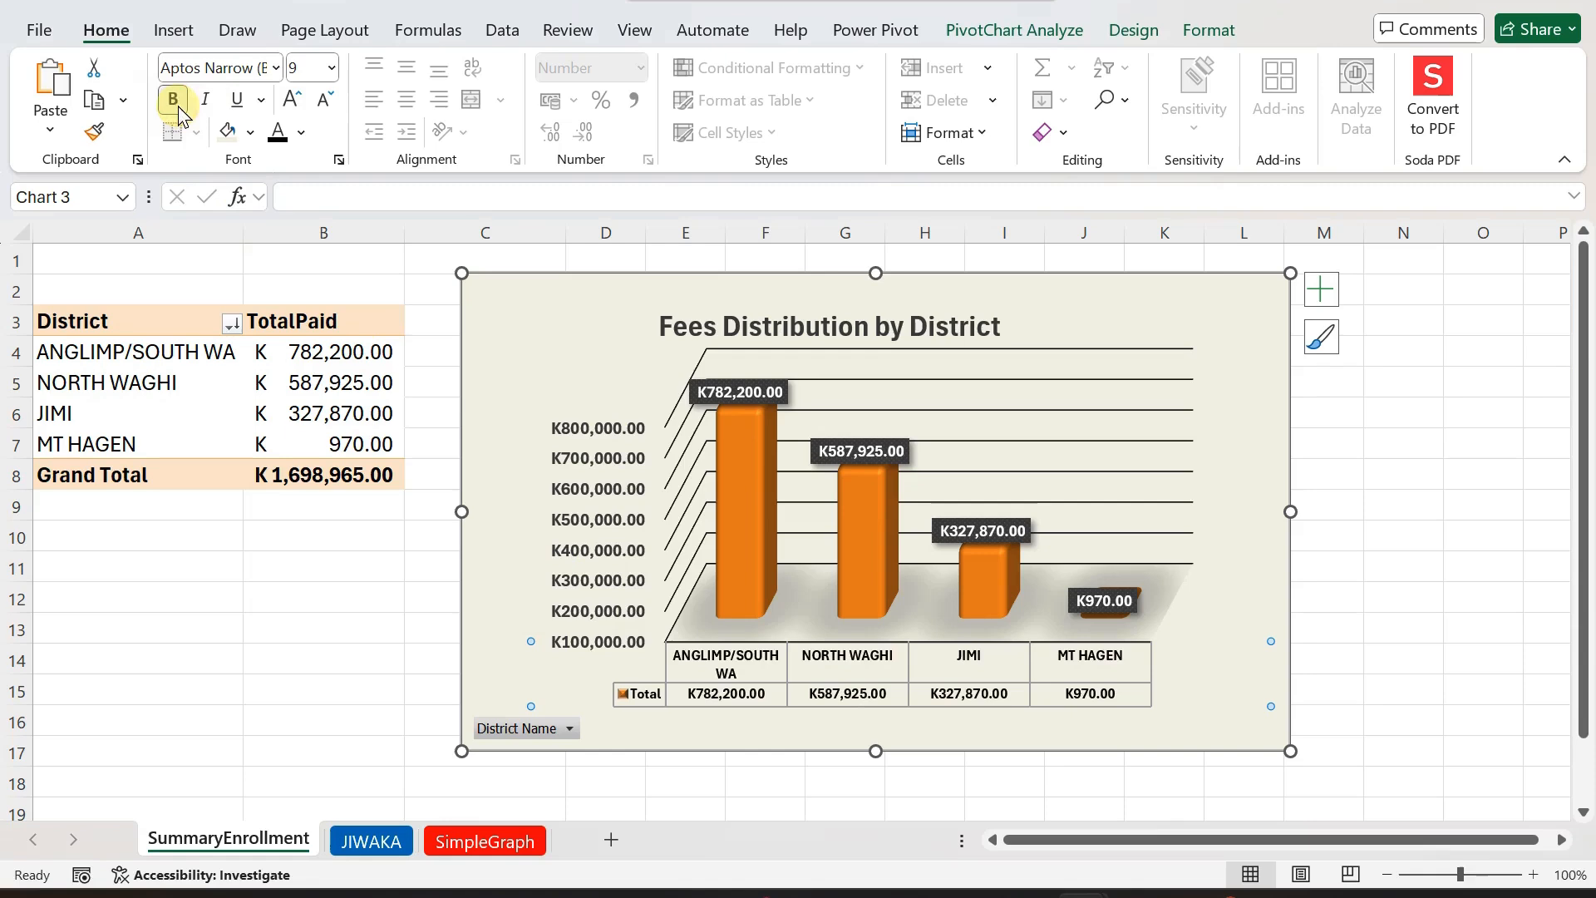
left_click(1395, 593)
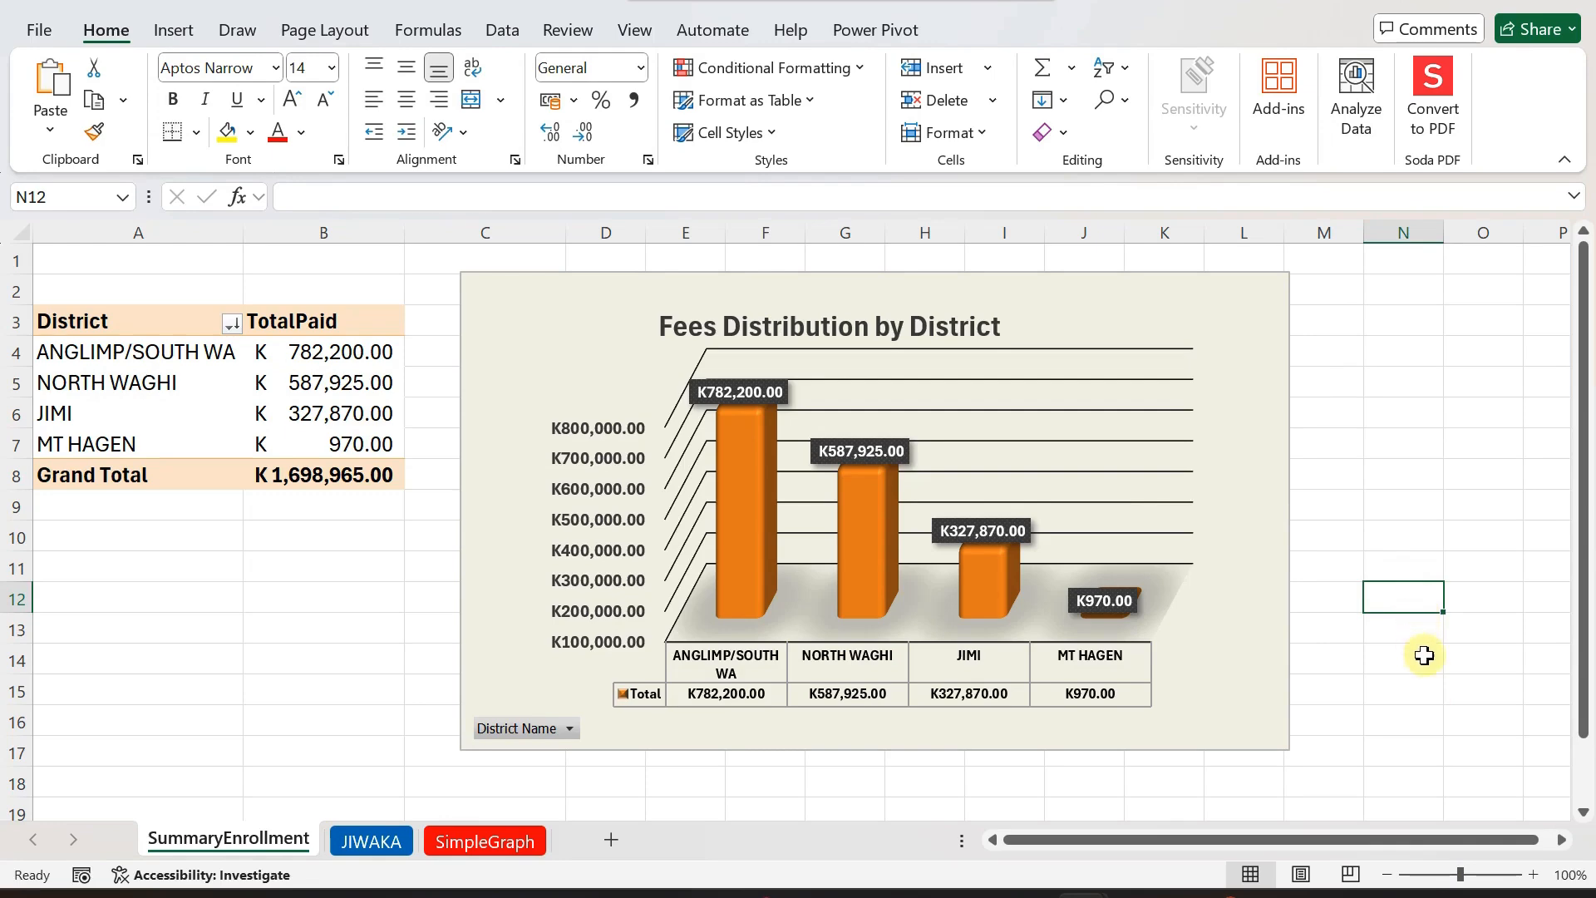
left_click(1284, 614)
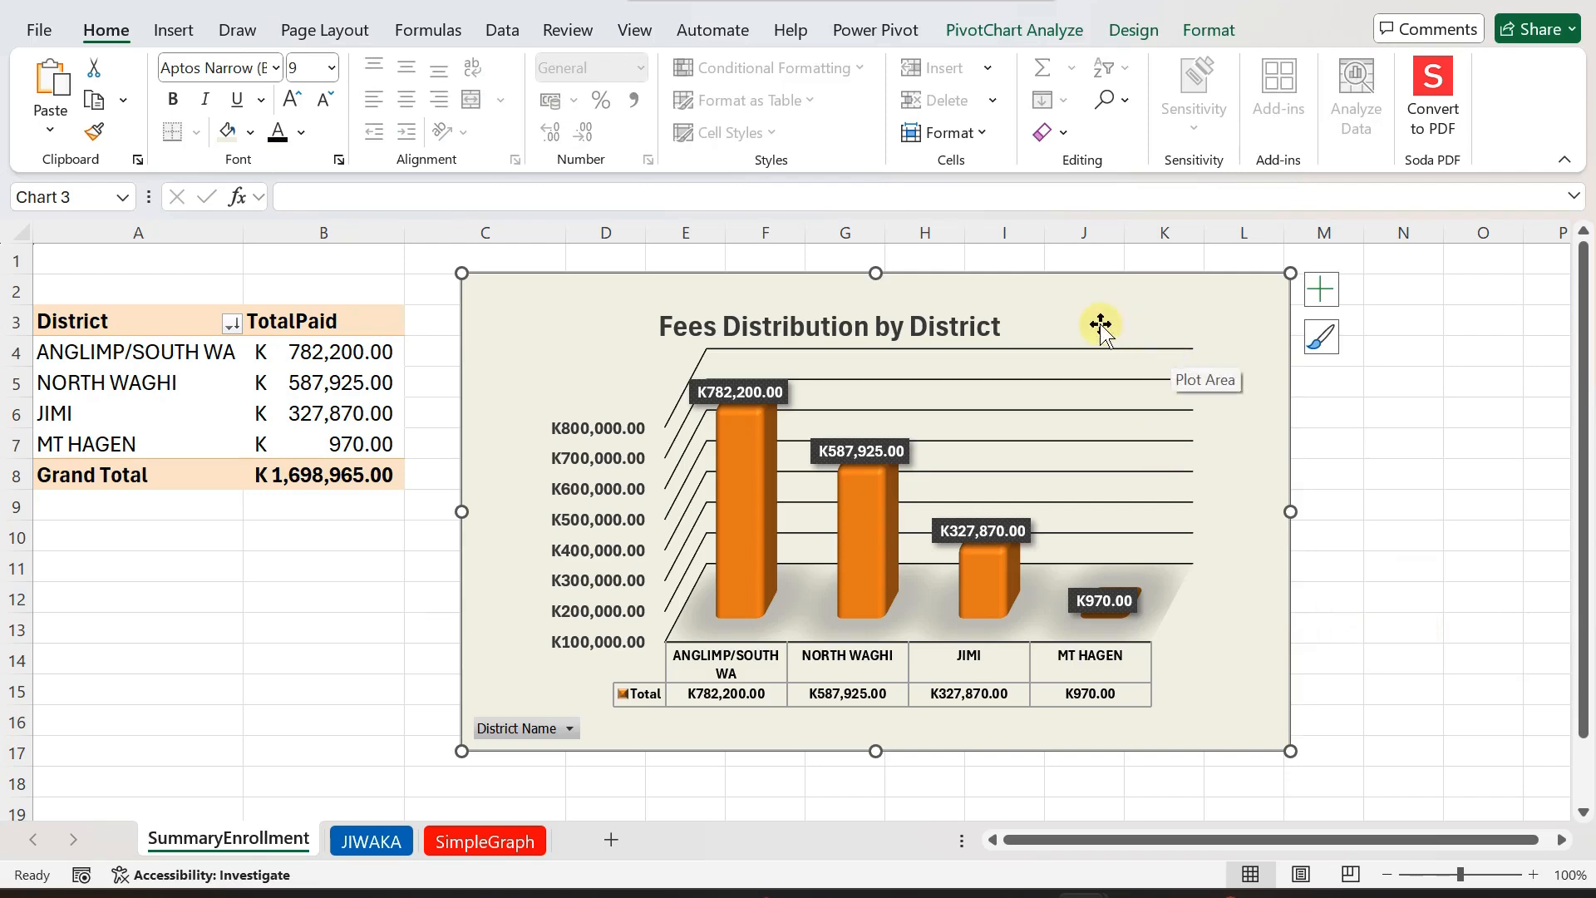
left_click(931, 329)
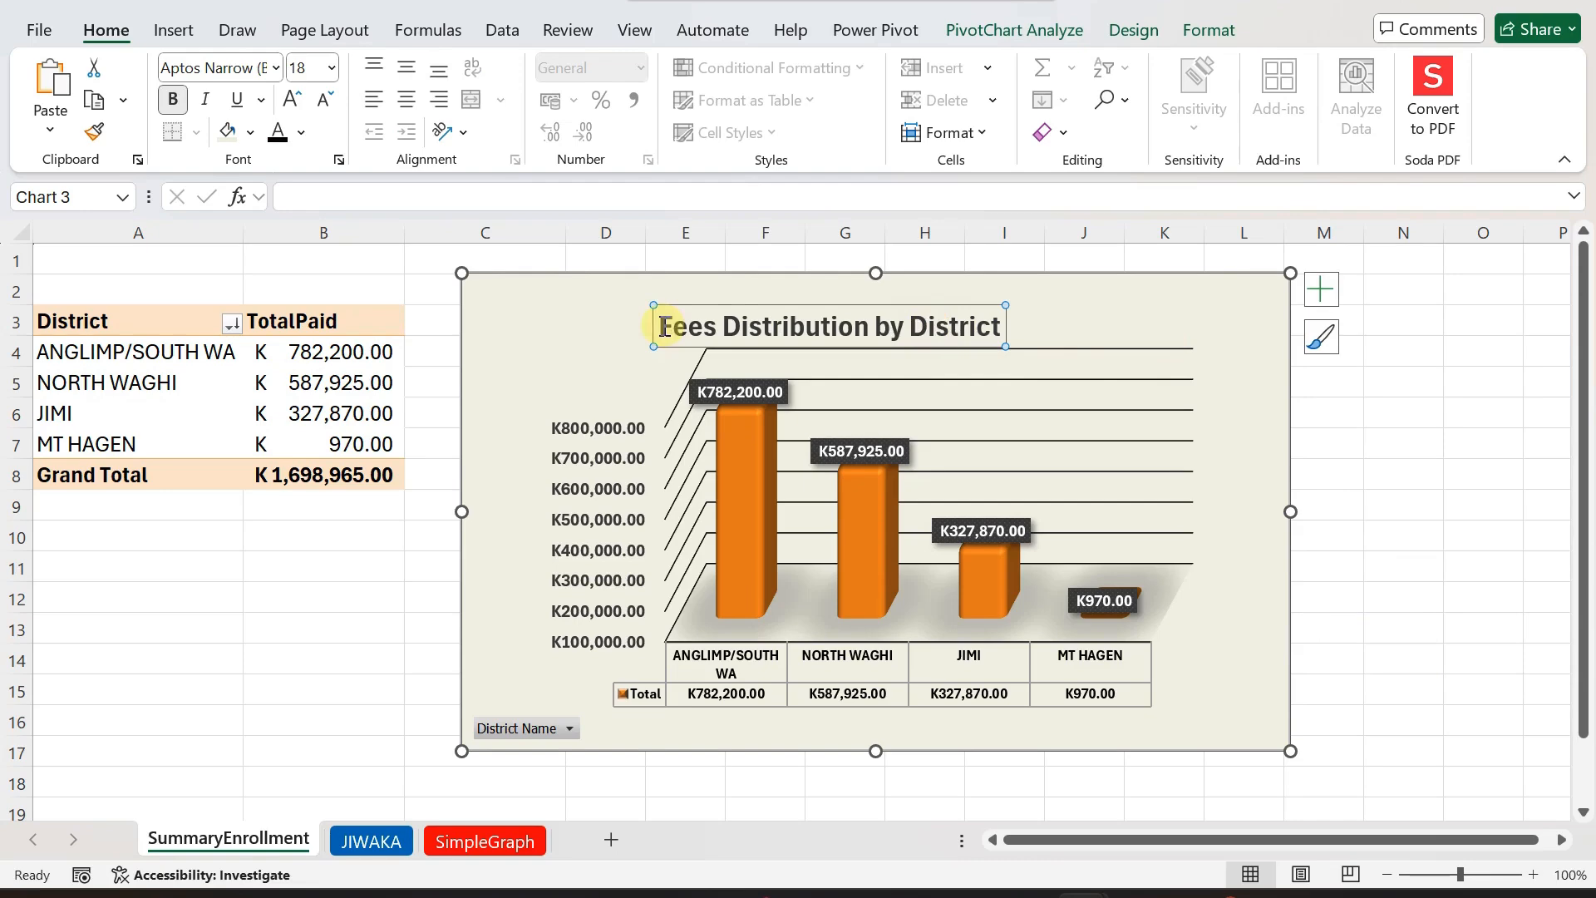
left_click(593, 322)
left_click(672, 323)
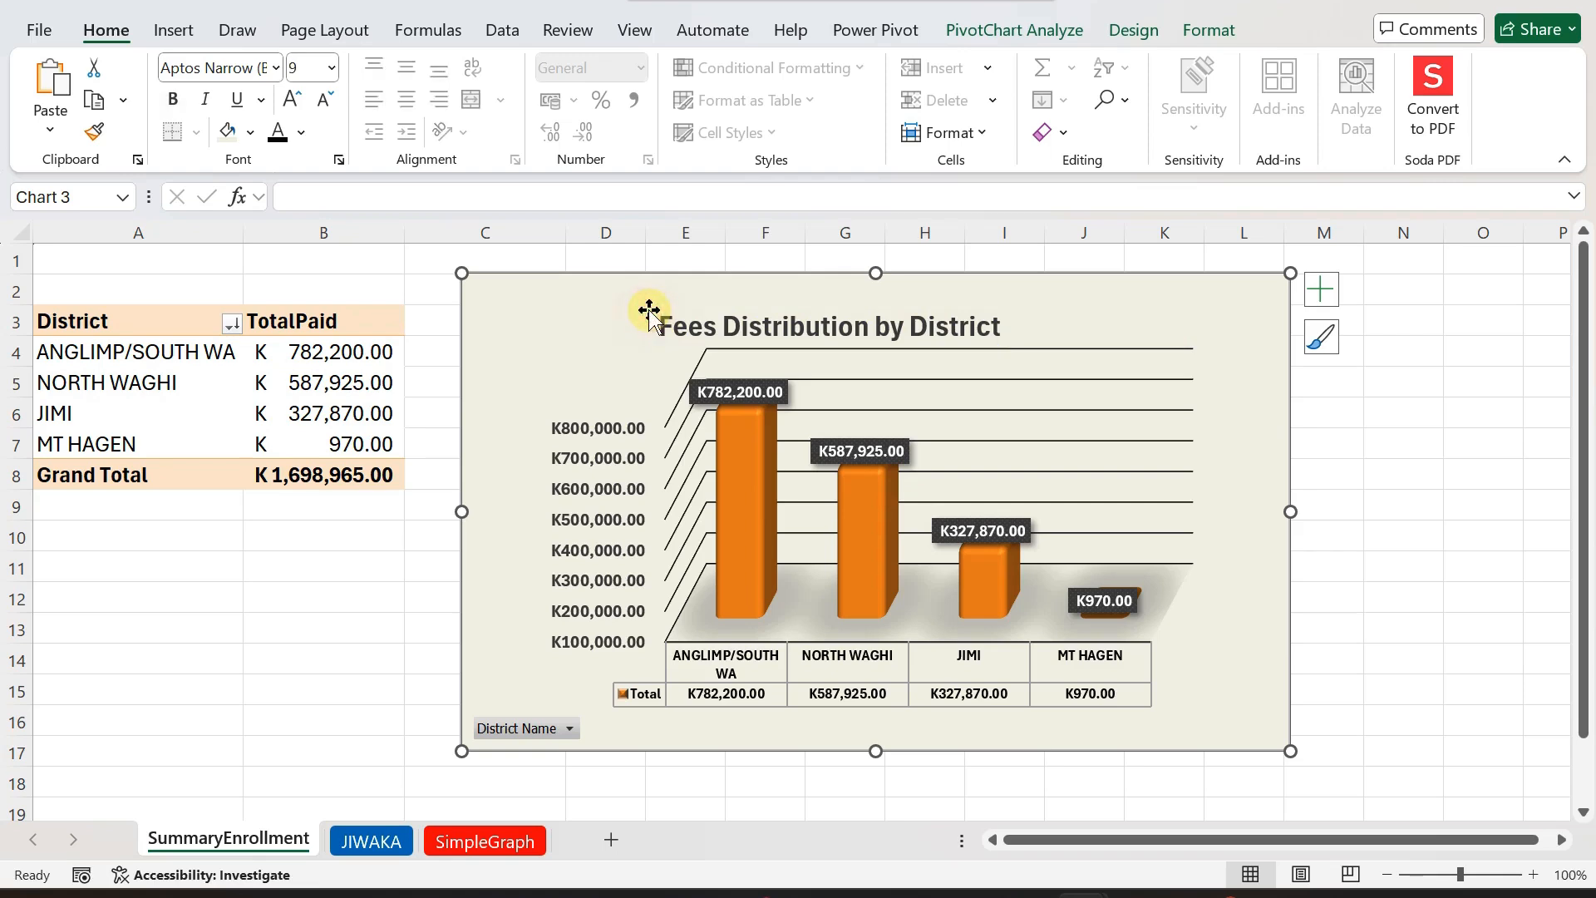
left_click(598, 426)
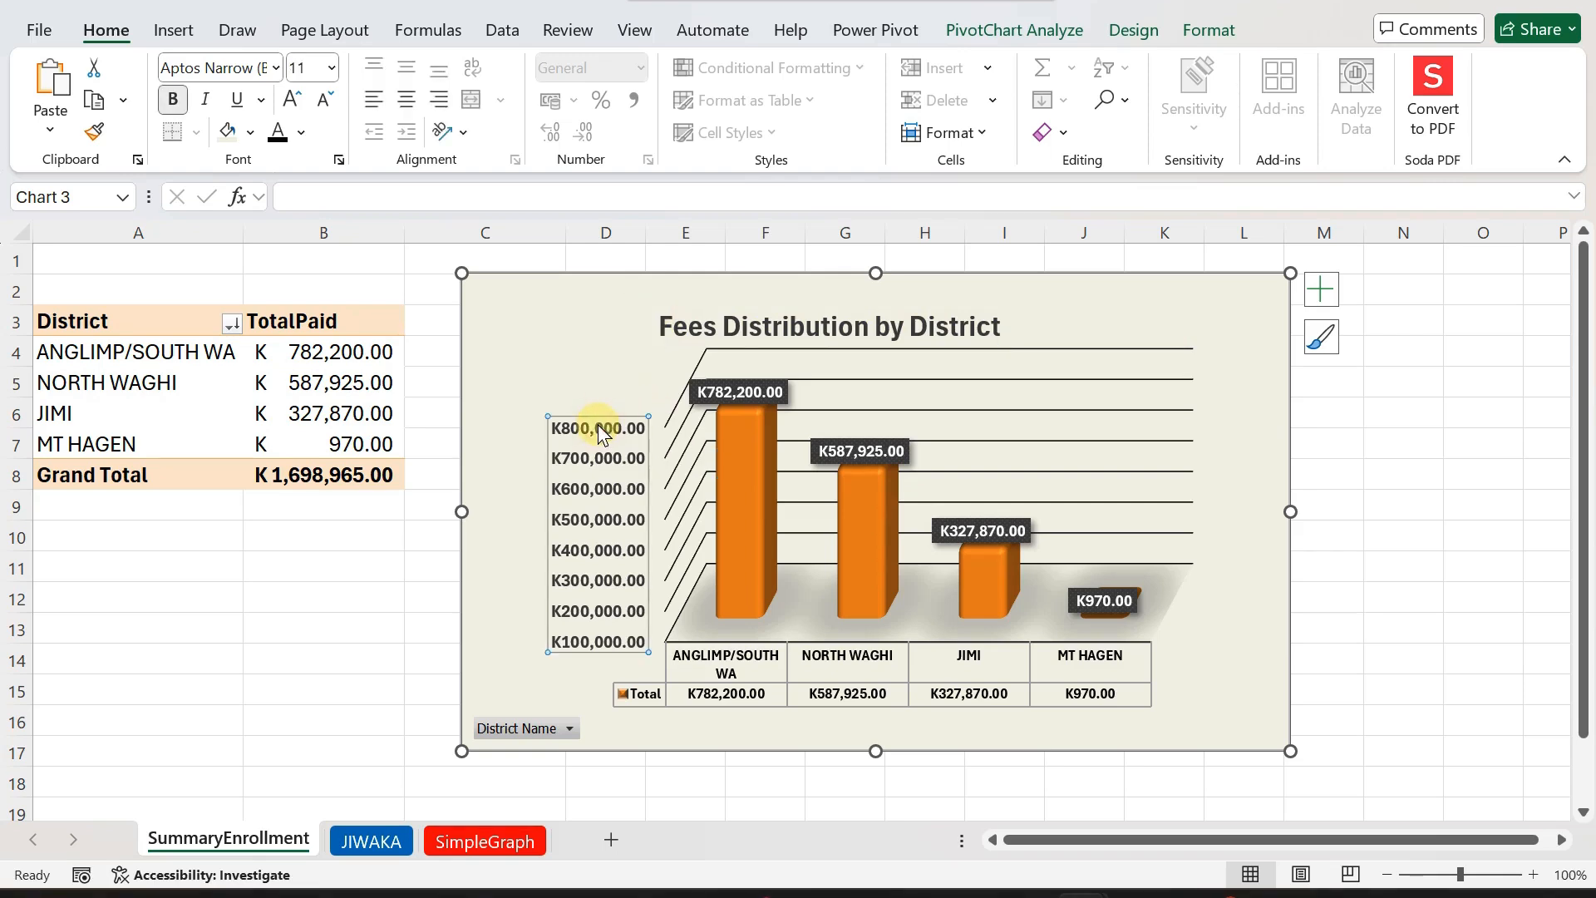
right_click(590, 463)
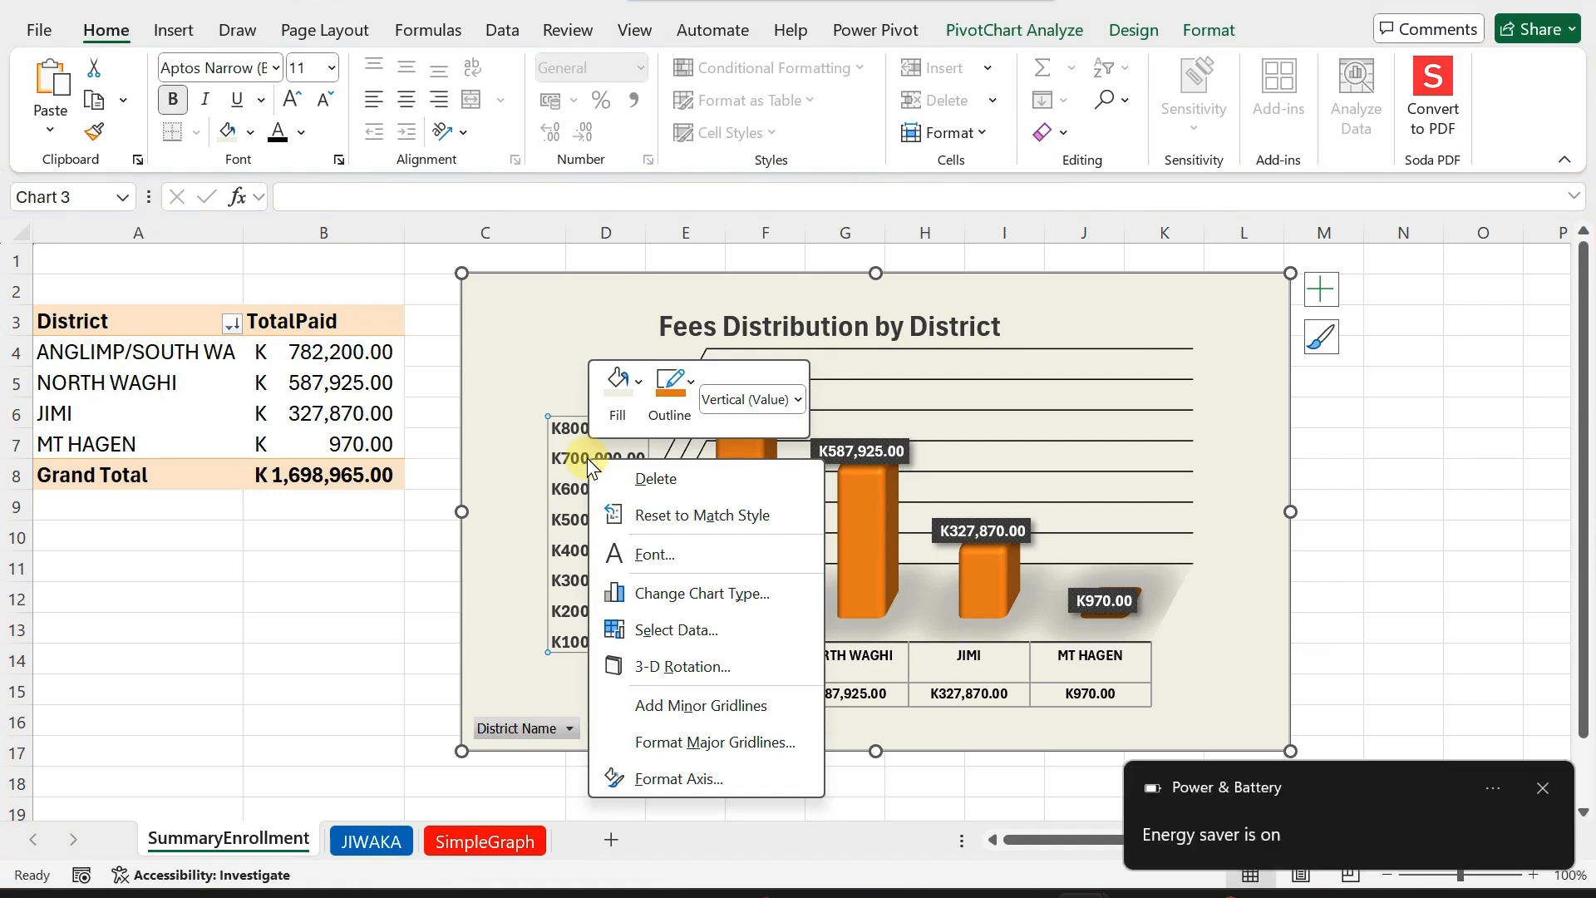
left_click(1543, 789)
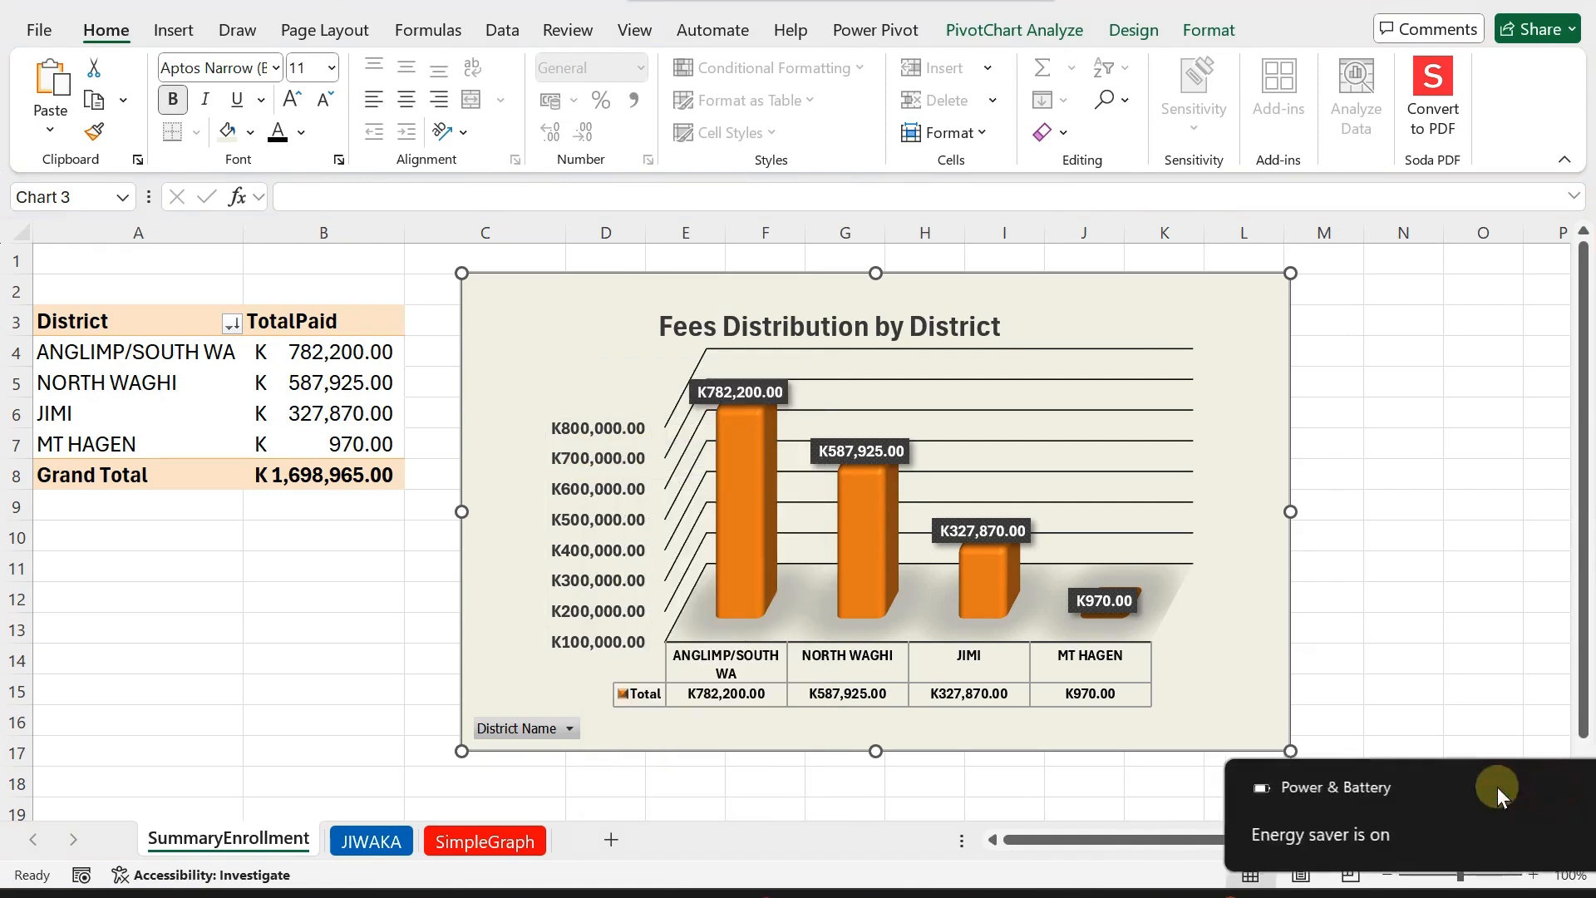
left_click(606, 527)
right_click(604, 527)
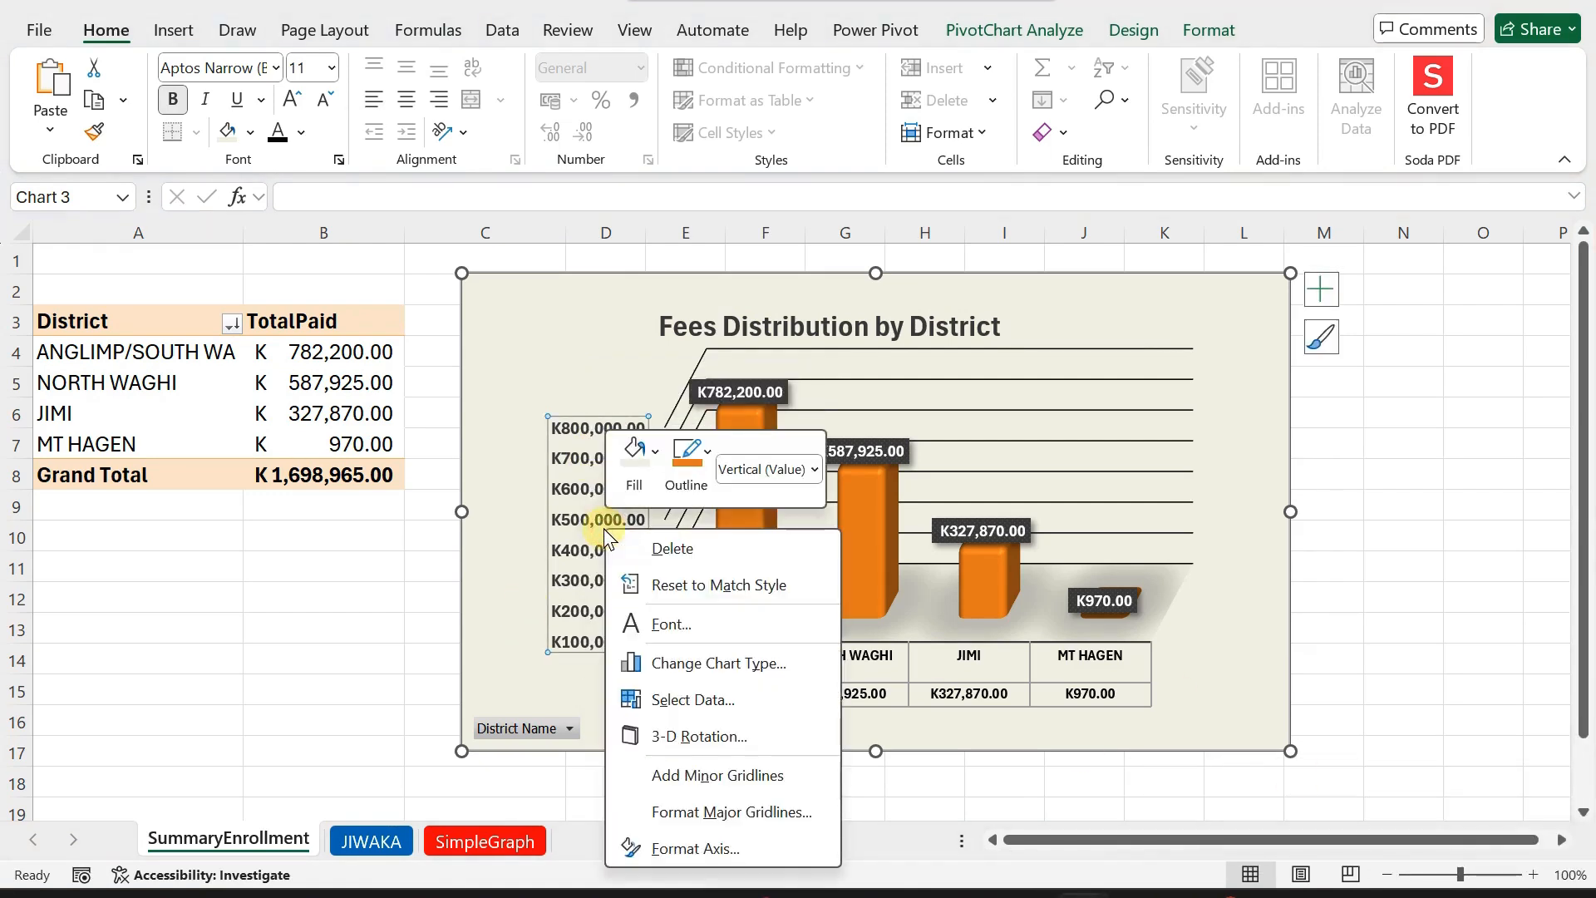
left_click(502, 548)
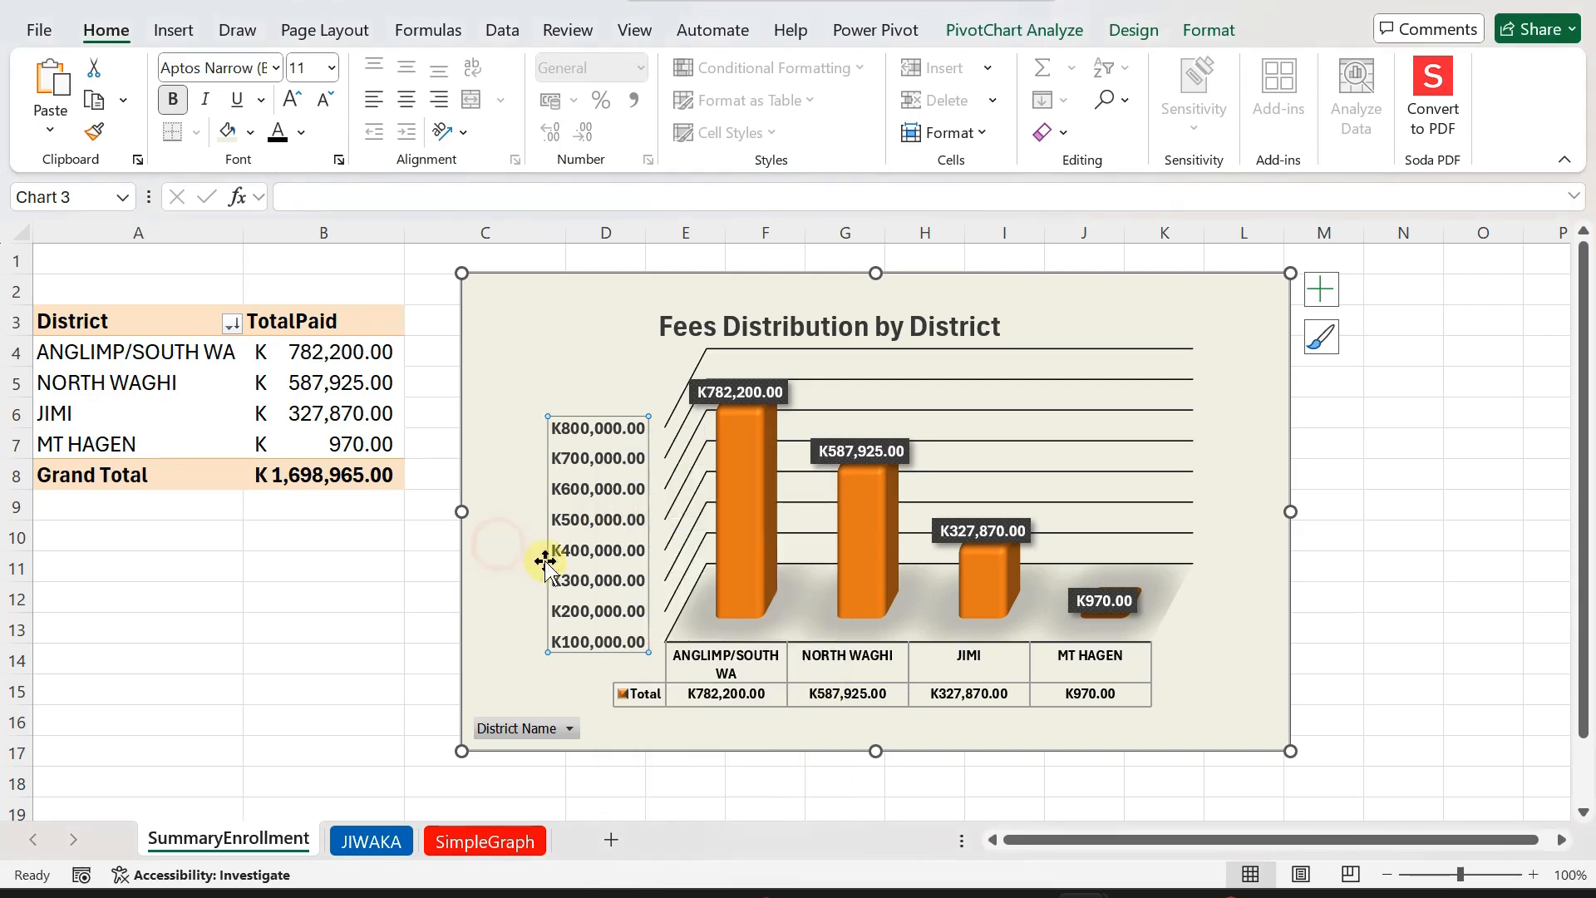
- Open the formatting options of the chart's column data series
left_click(997, 584)
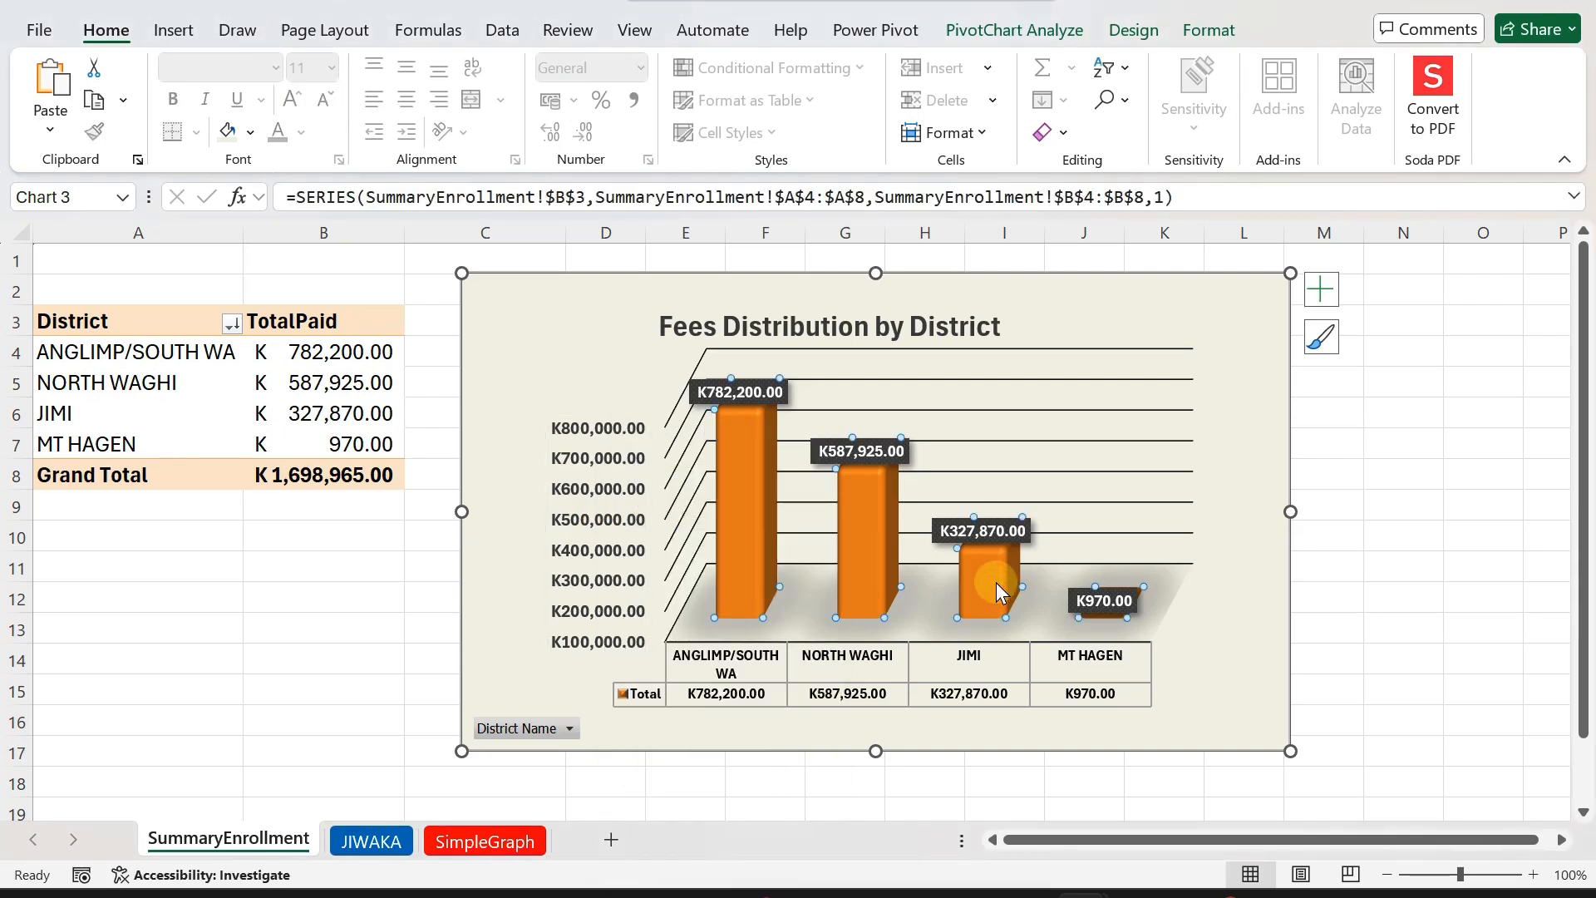
right_click(859, 527)
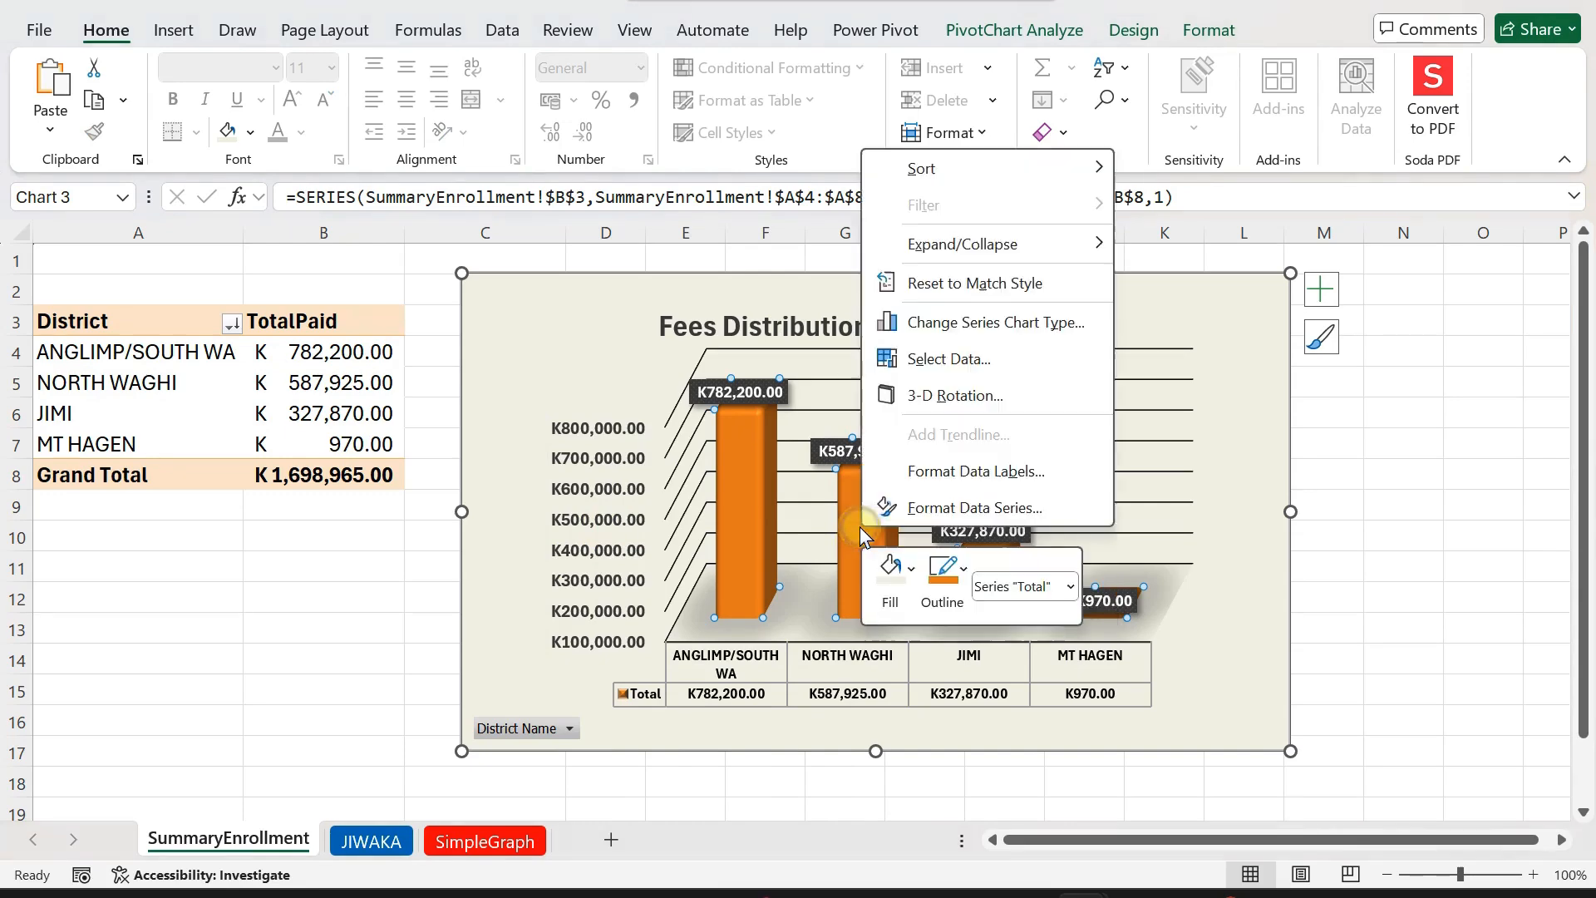
left_click(962, 509)
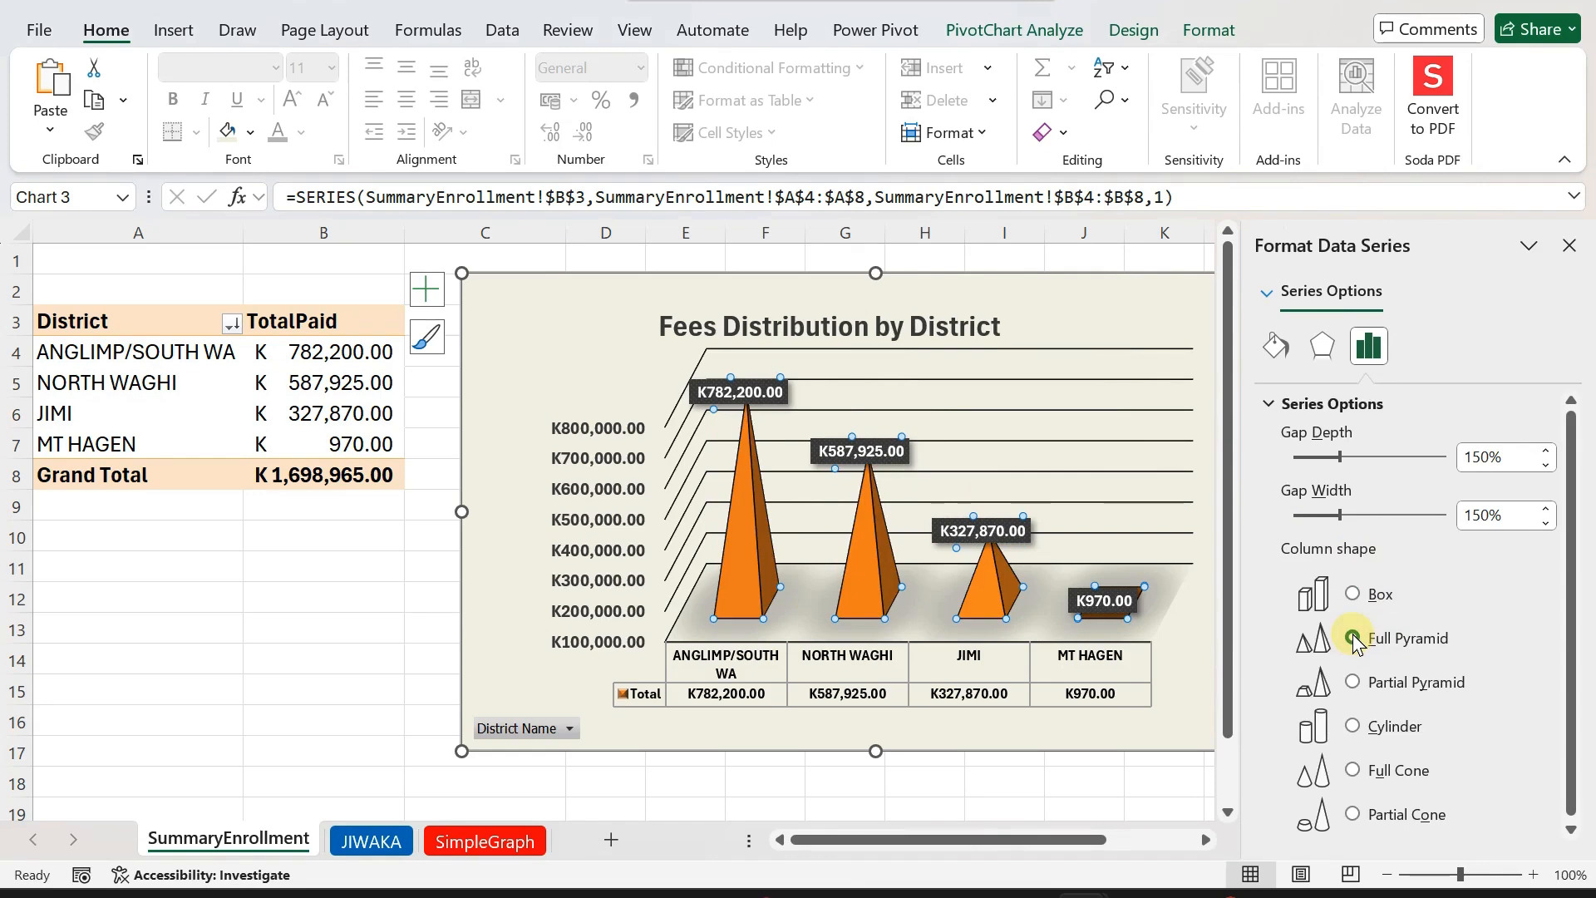
- Try the Box, Cylinder, Full Cone and Full Pyramid column shapes on the data series, returning to Box
left_click(1353, 595)
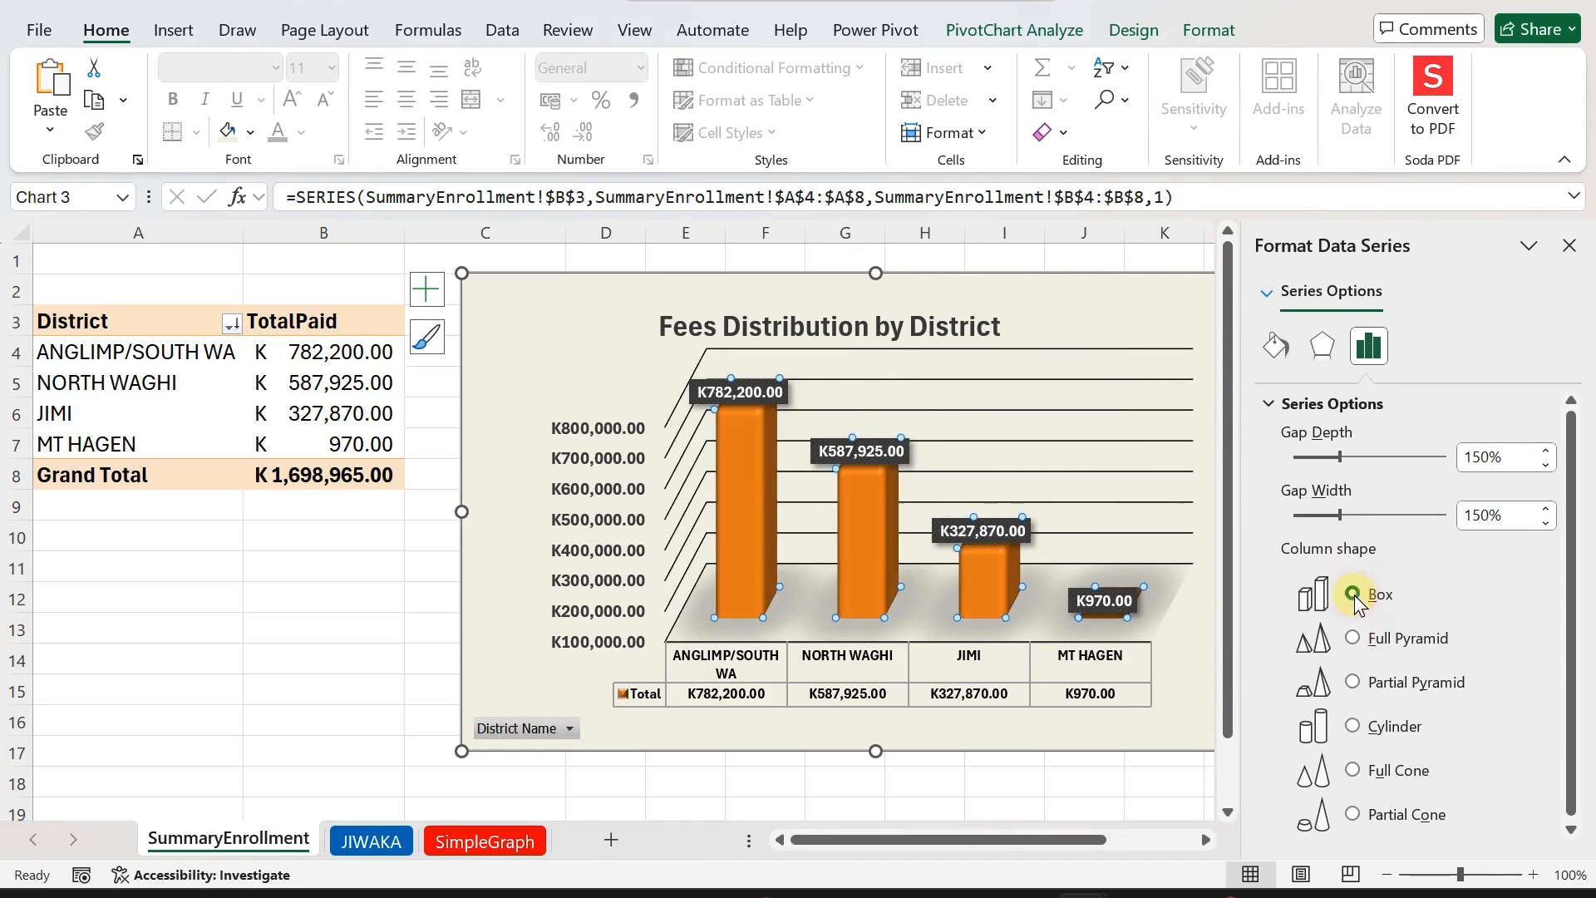
left_click(1353, 728)
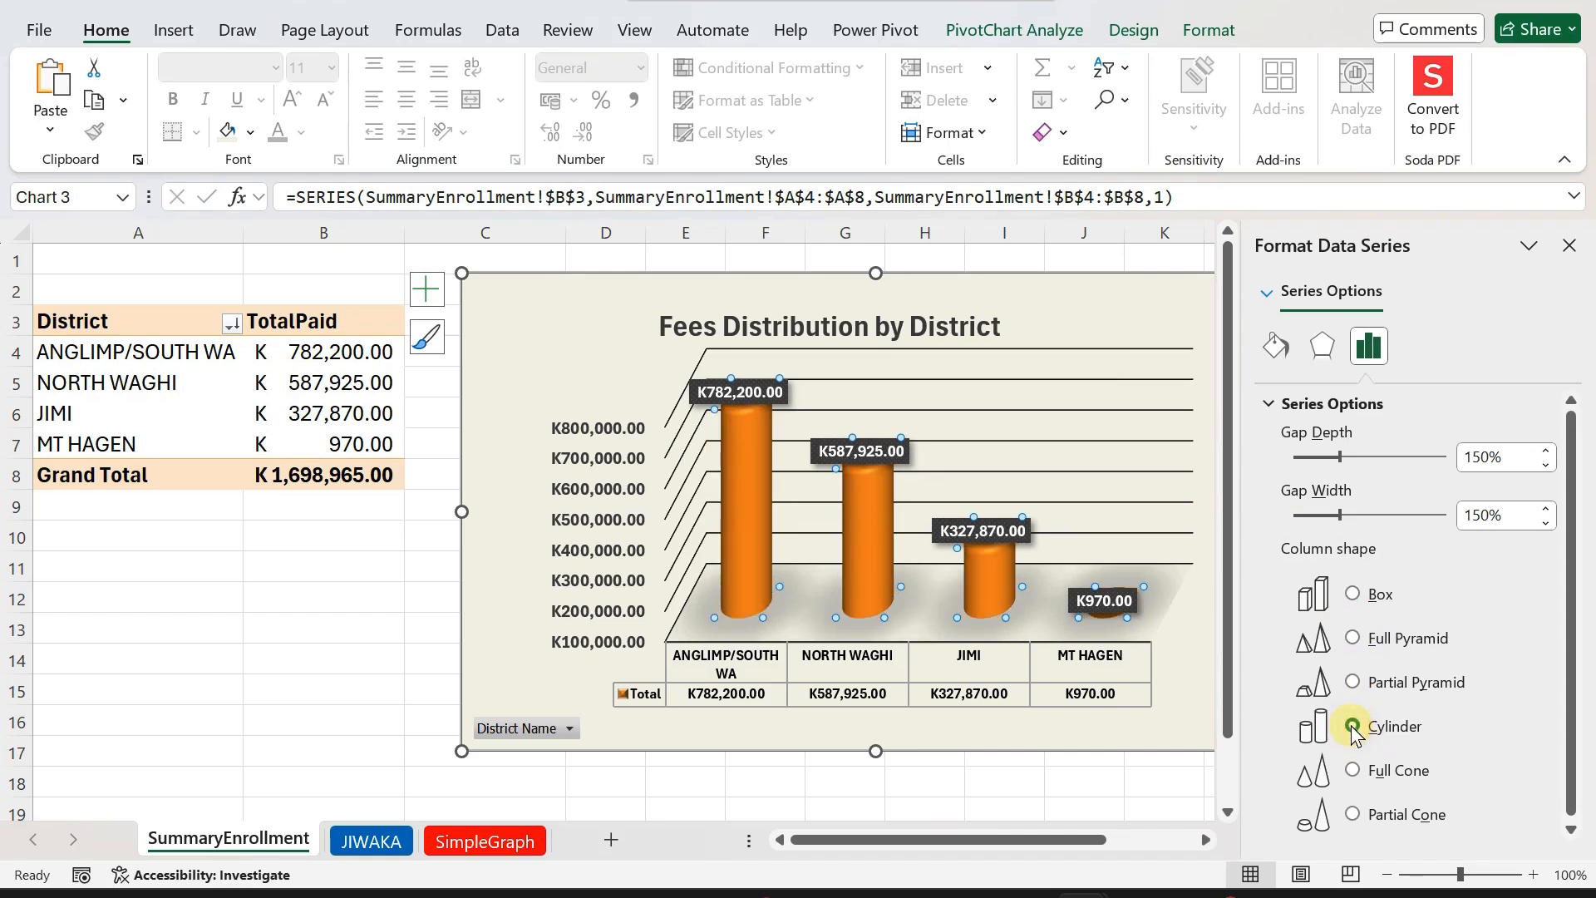
left_click(1354, 771)
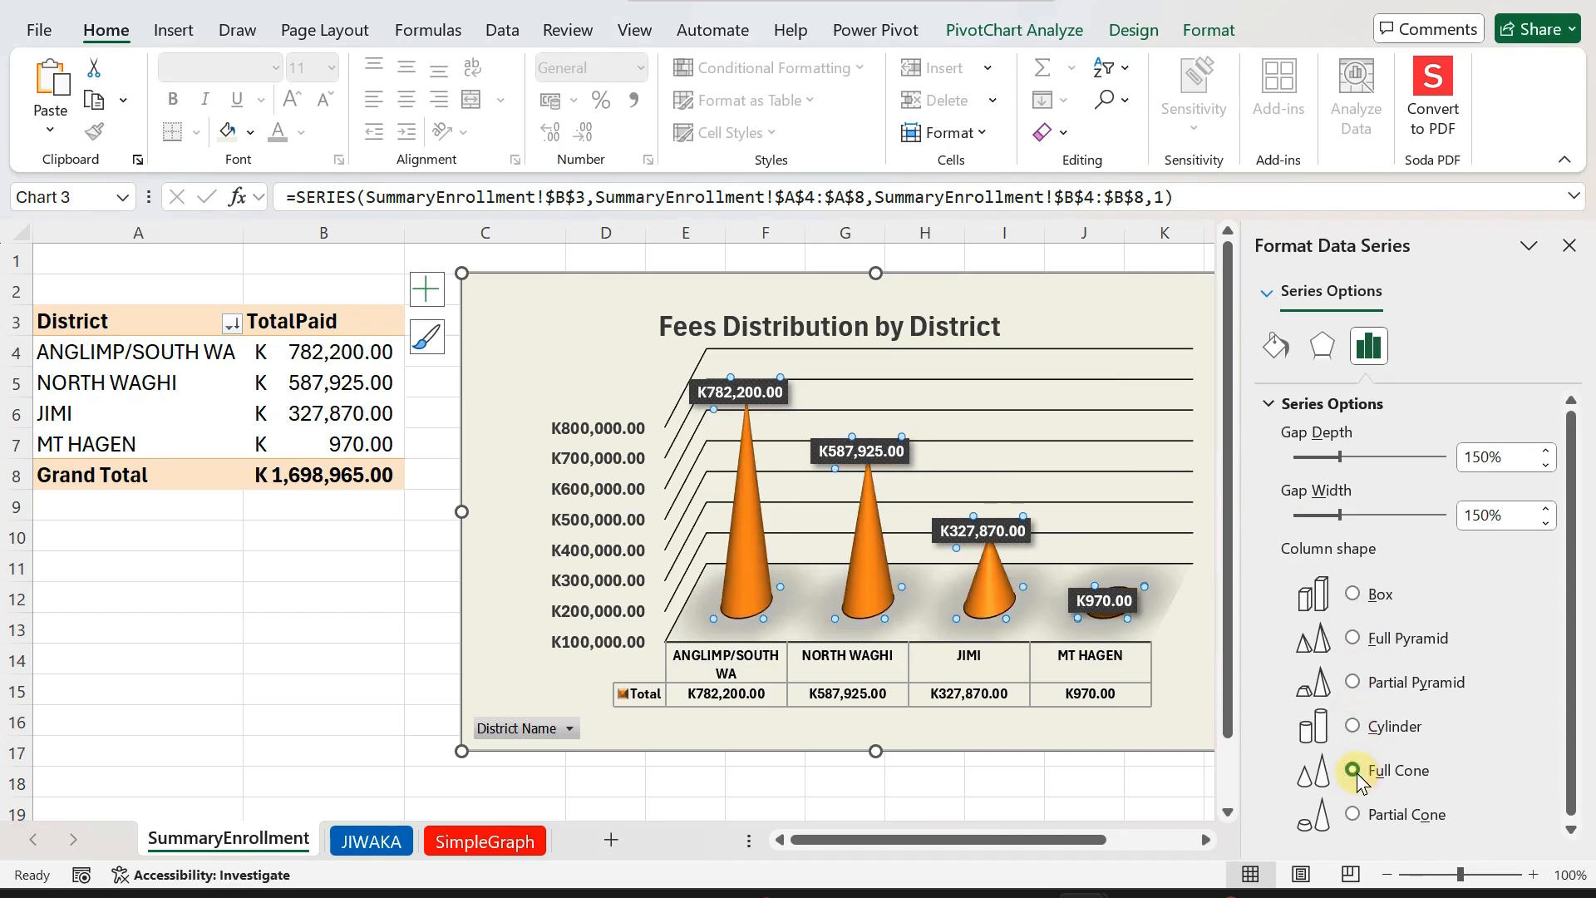
left_click(1352, 638)
left_click(1355, 594)
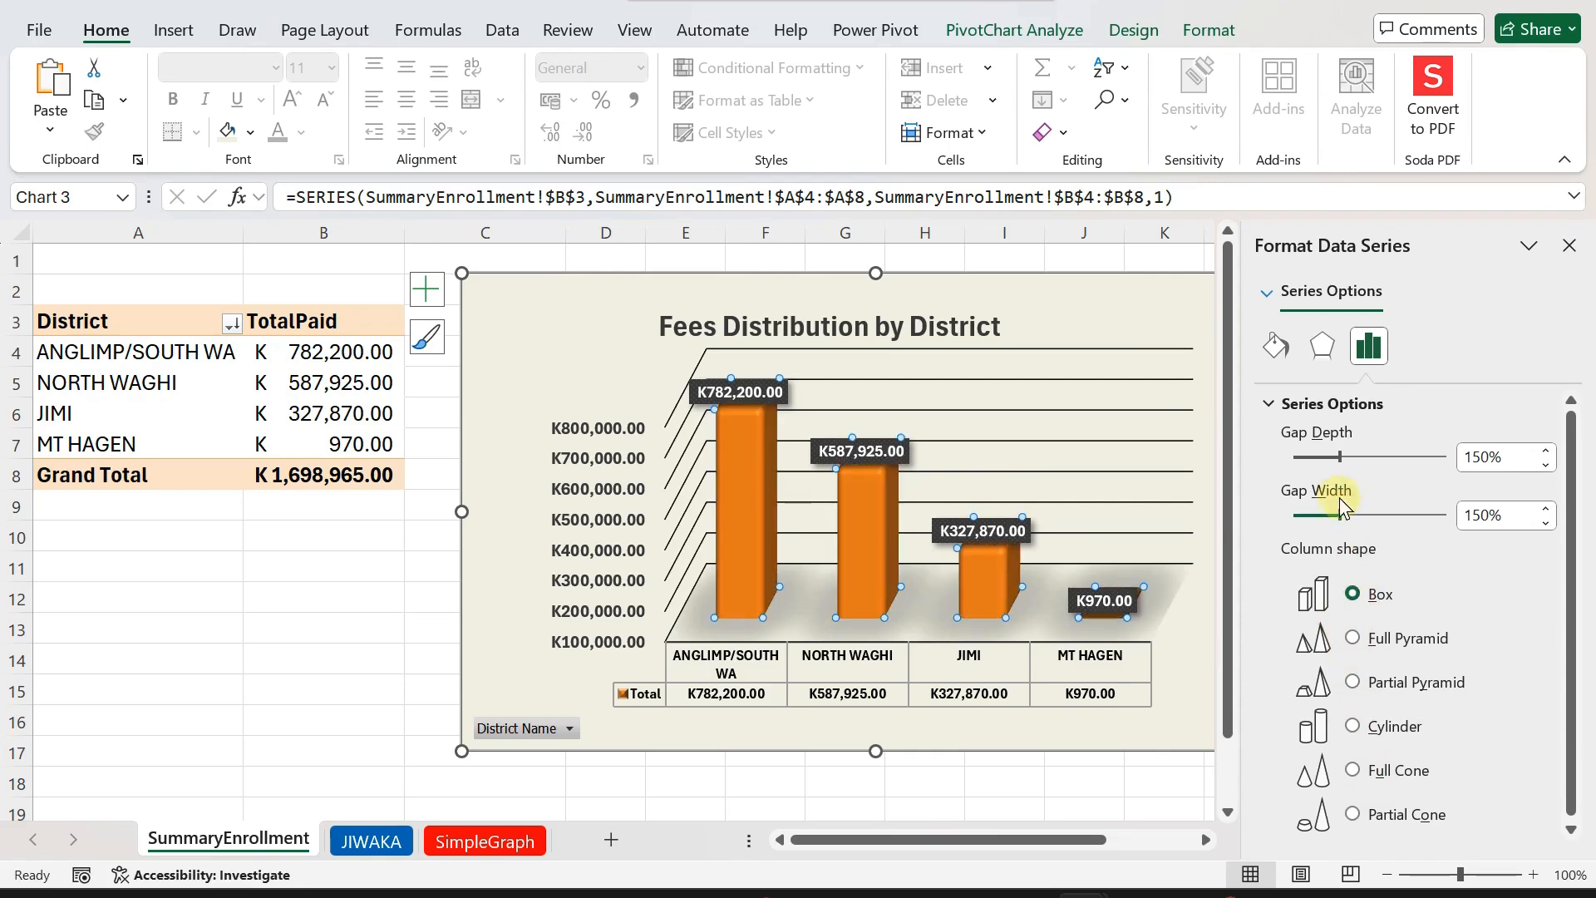
- Reduce the data series' gap depth to 96% and change its column shape to Full Cone
left_click_drag(1340, 456, 1317, 466)
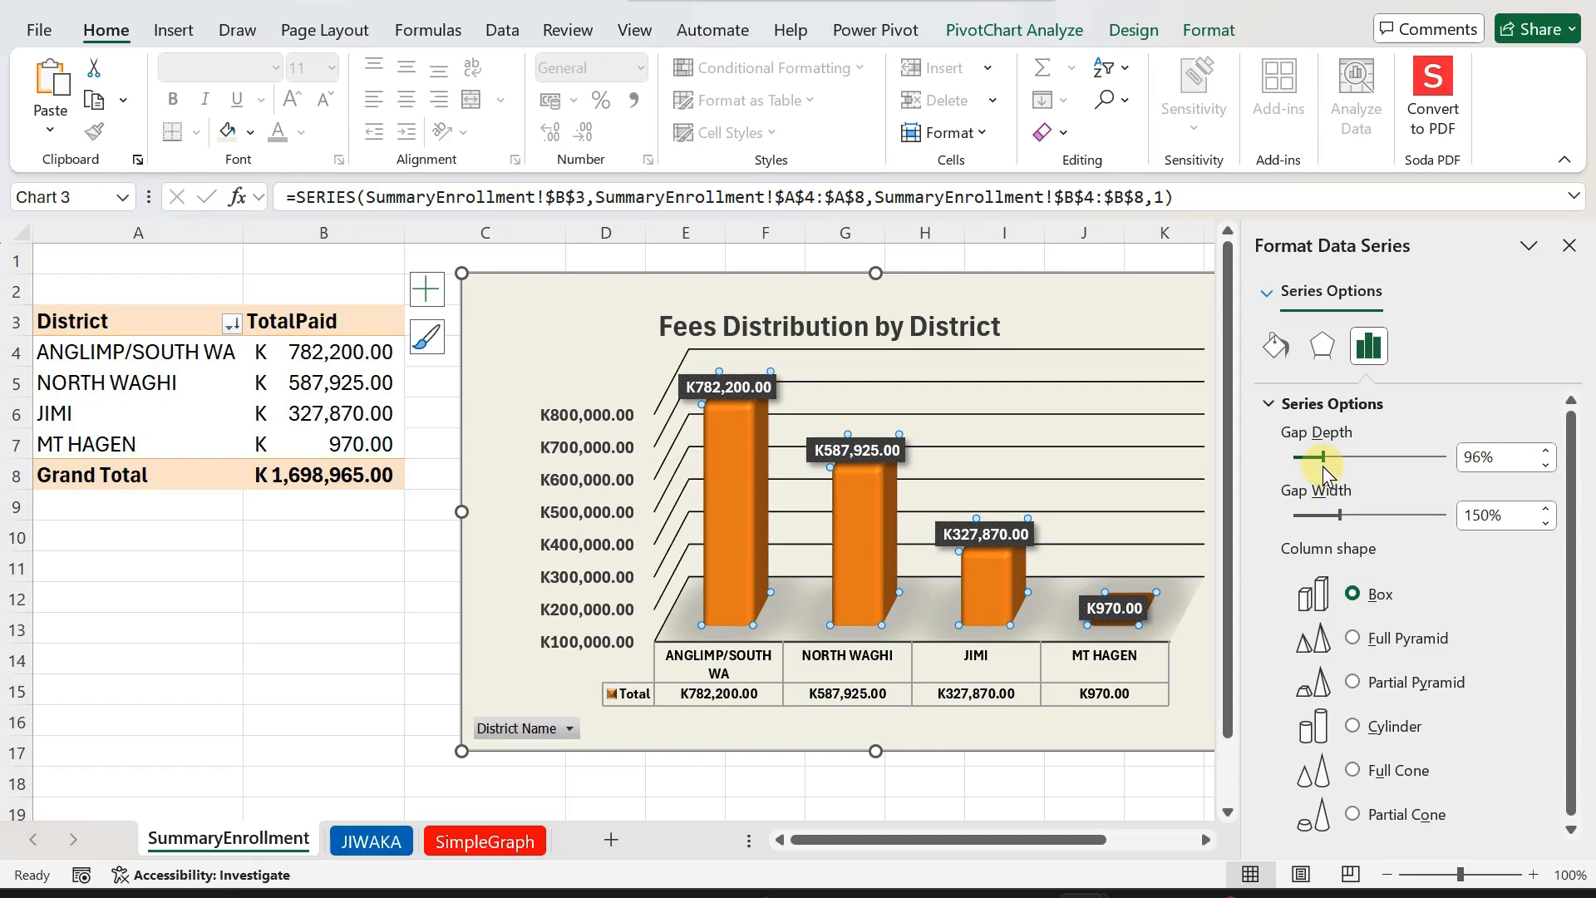
left_click(1353, 638)
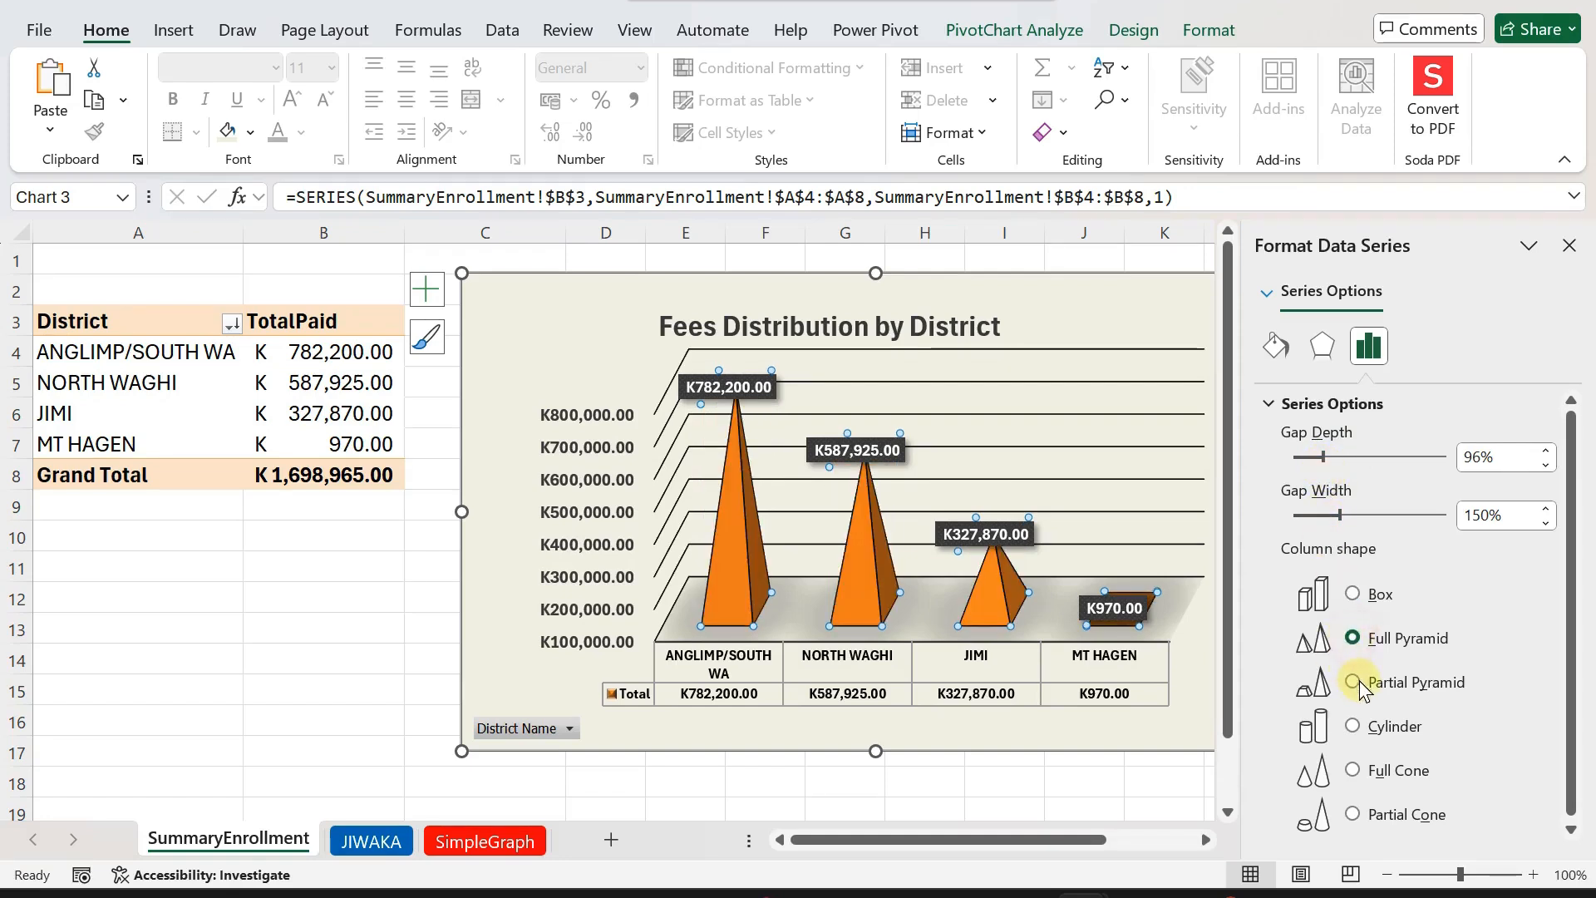
left_click(1353, 812)
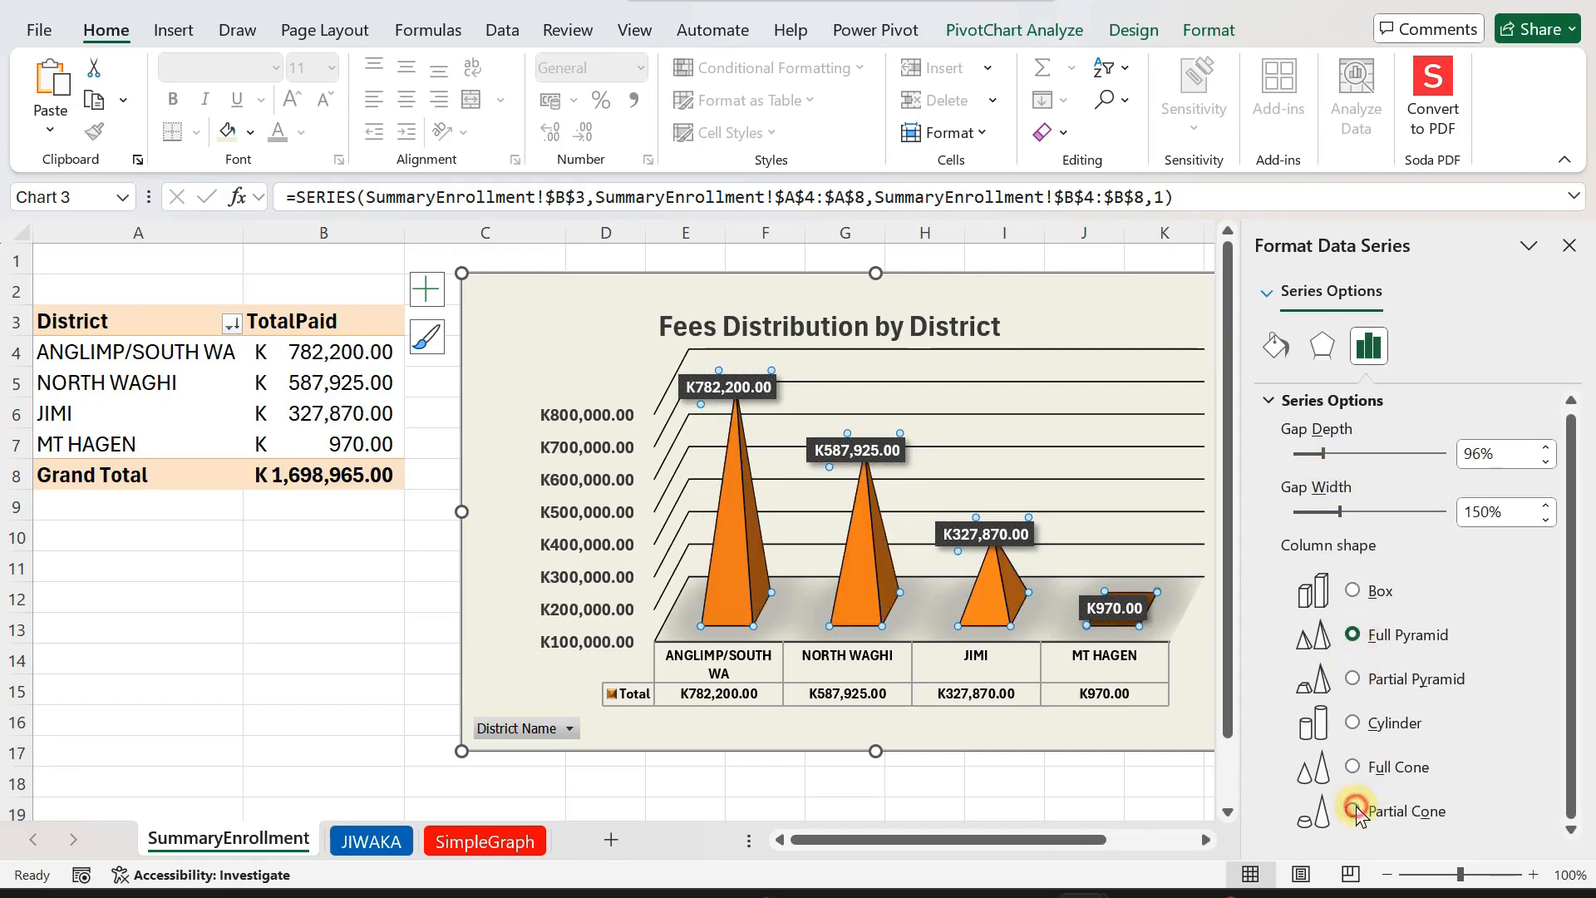
left_click(1353, 767)
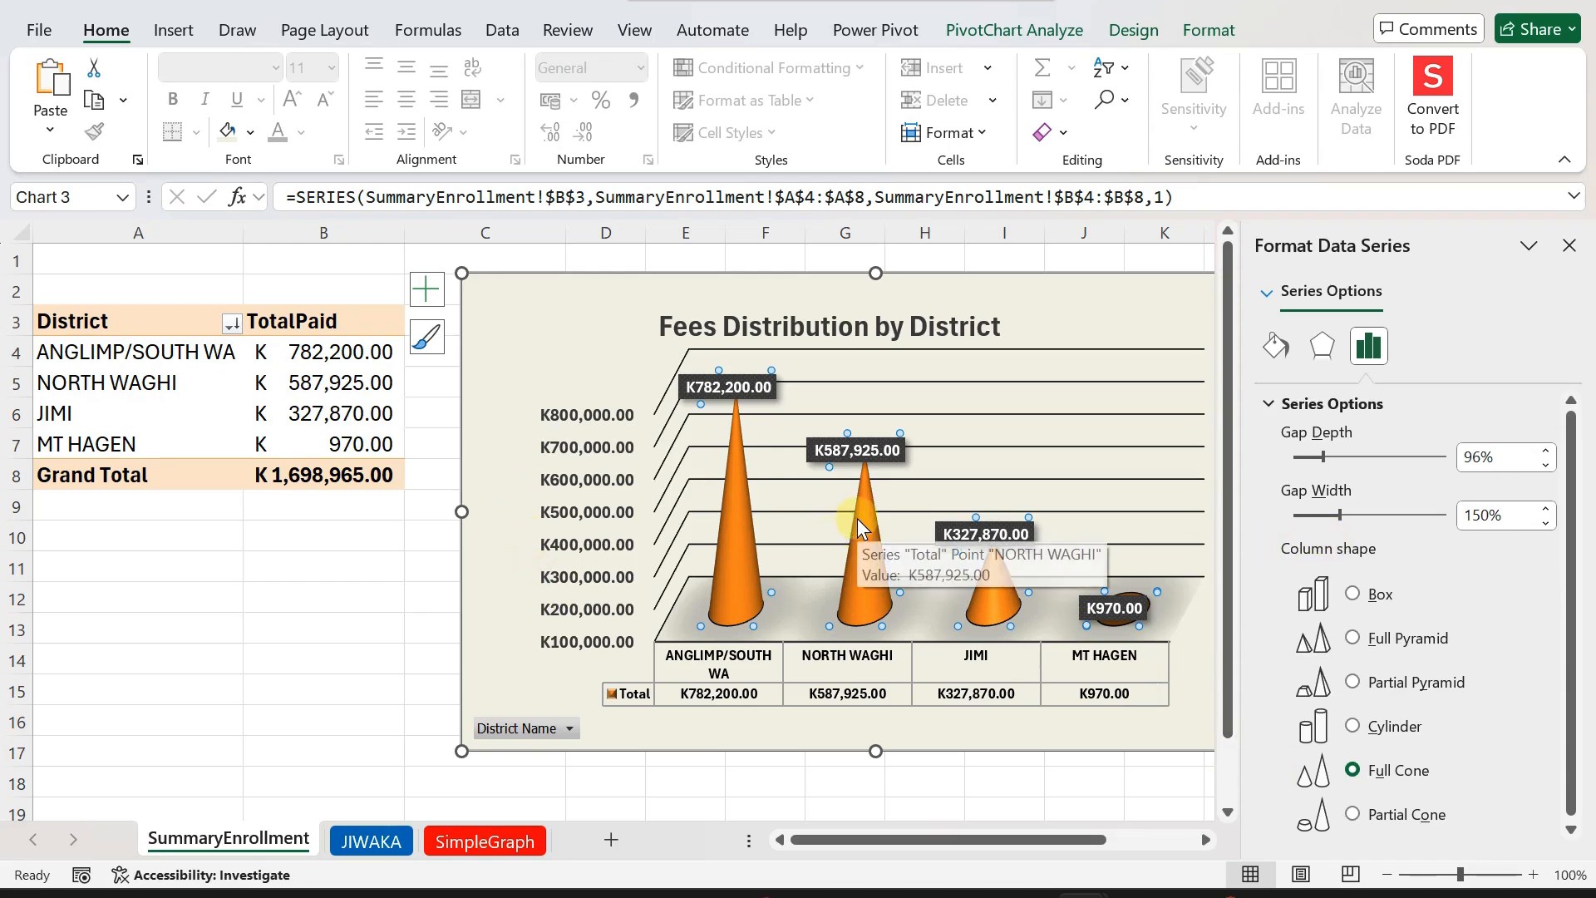
- Fill the cone data series with the standard red colour and close the formatting options
right_click(865, 540)
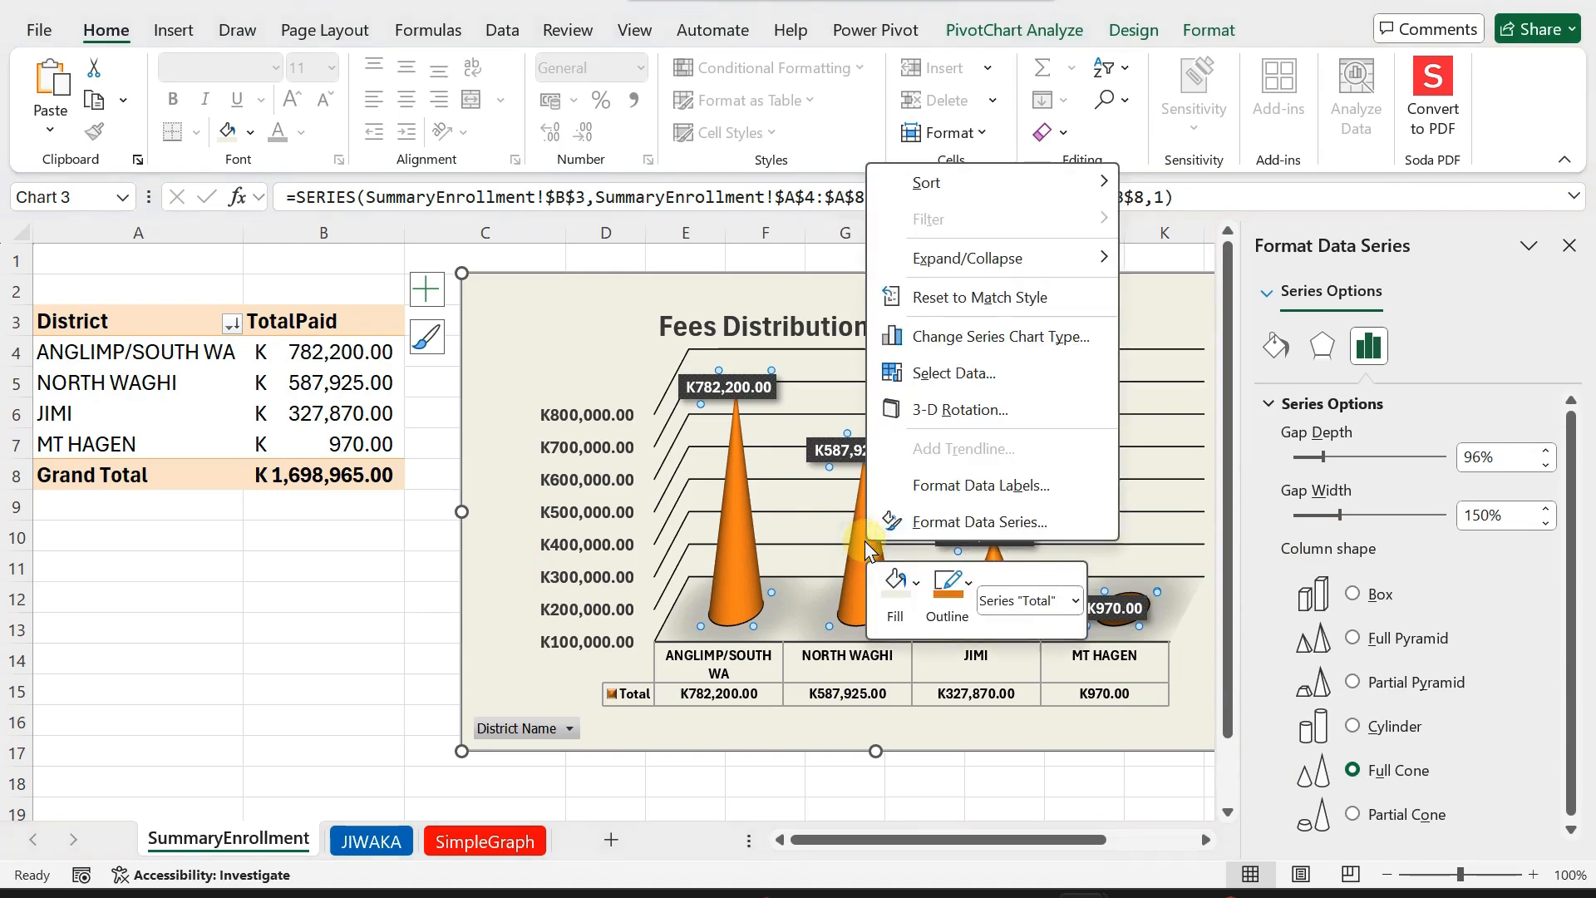
left_click(917, 592)
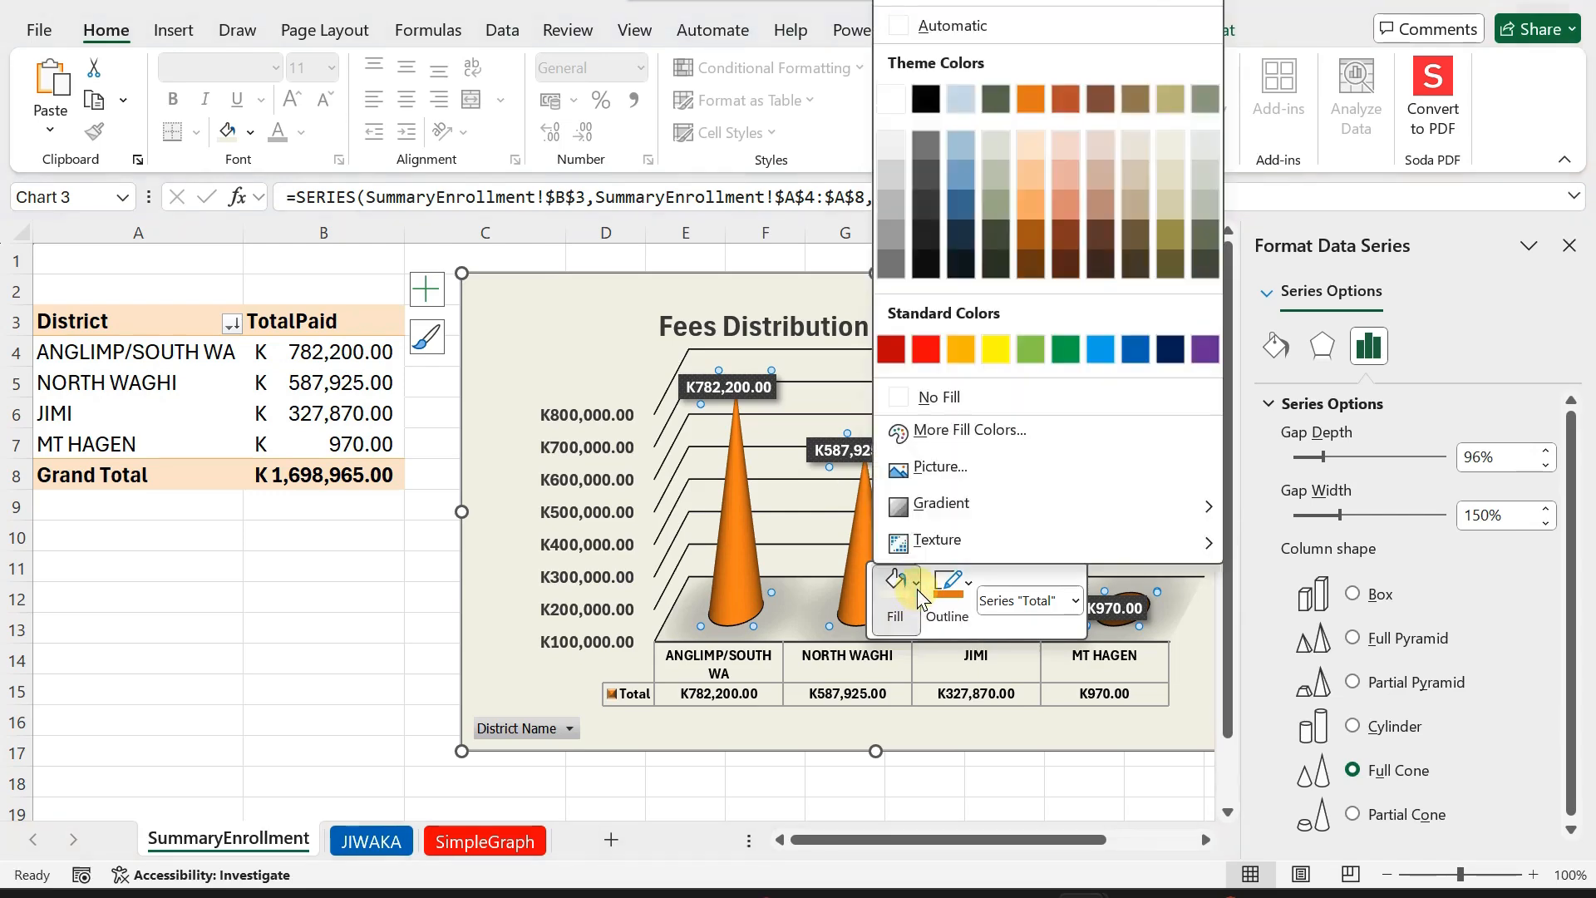
left_click(926, 350)
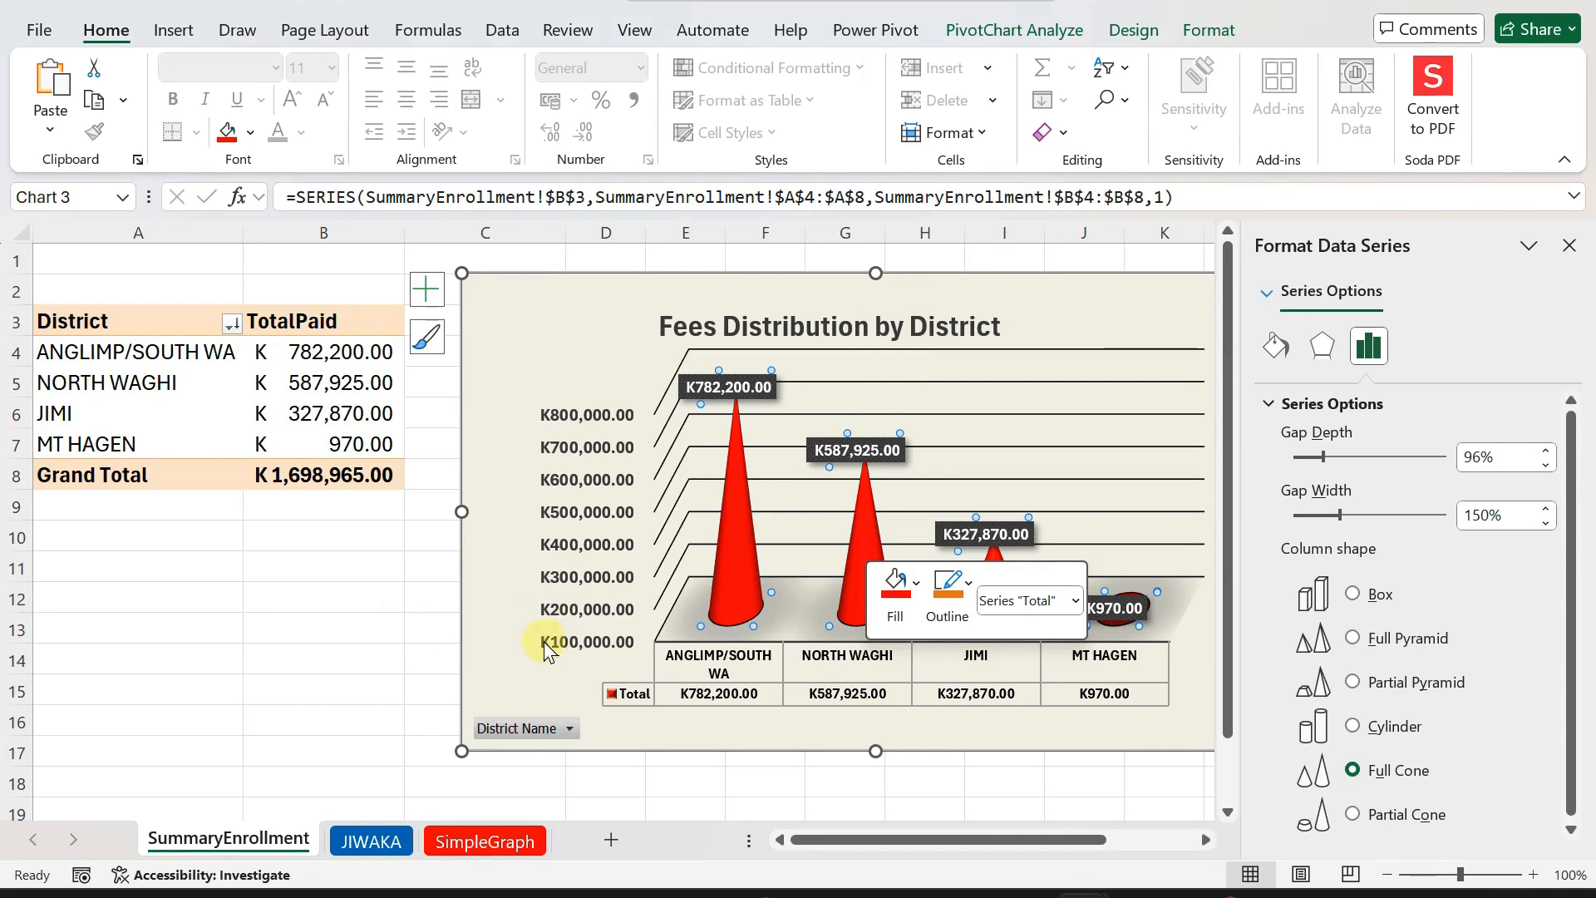
left_click(499, 645)
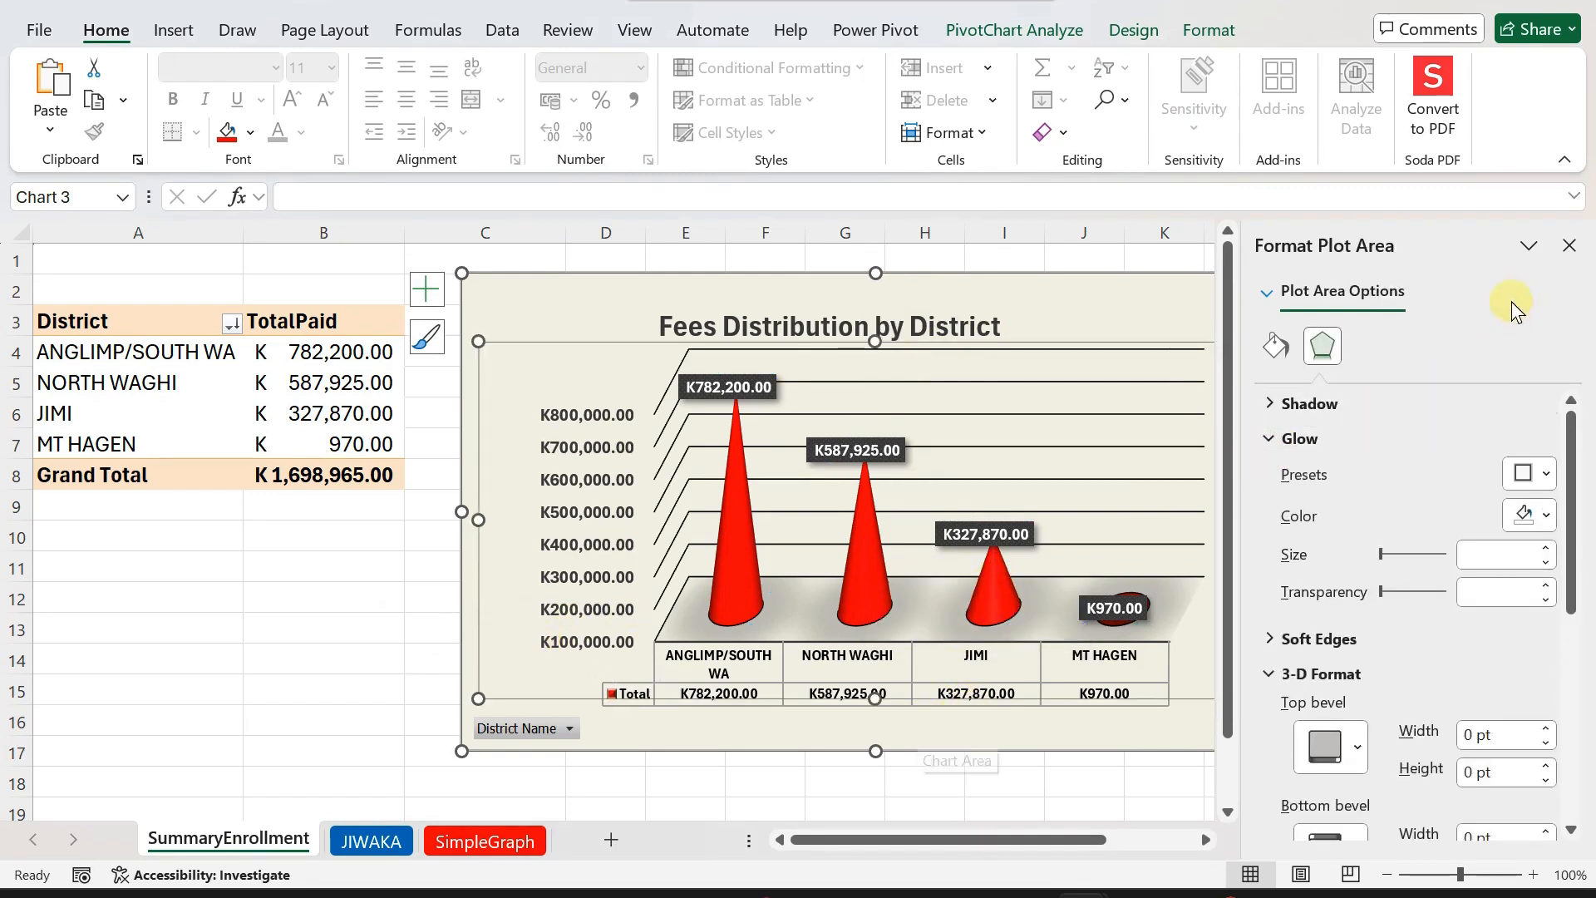
left_click(1570, 246)
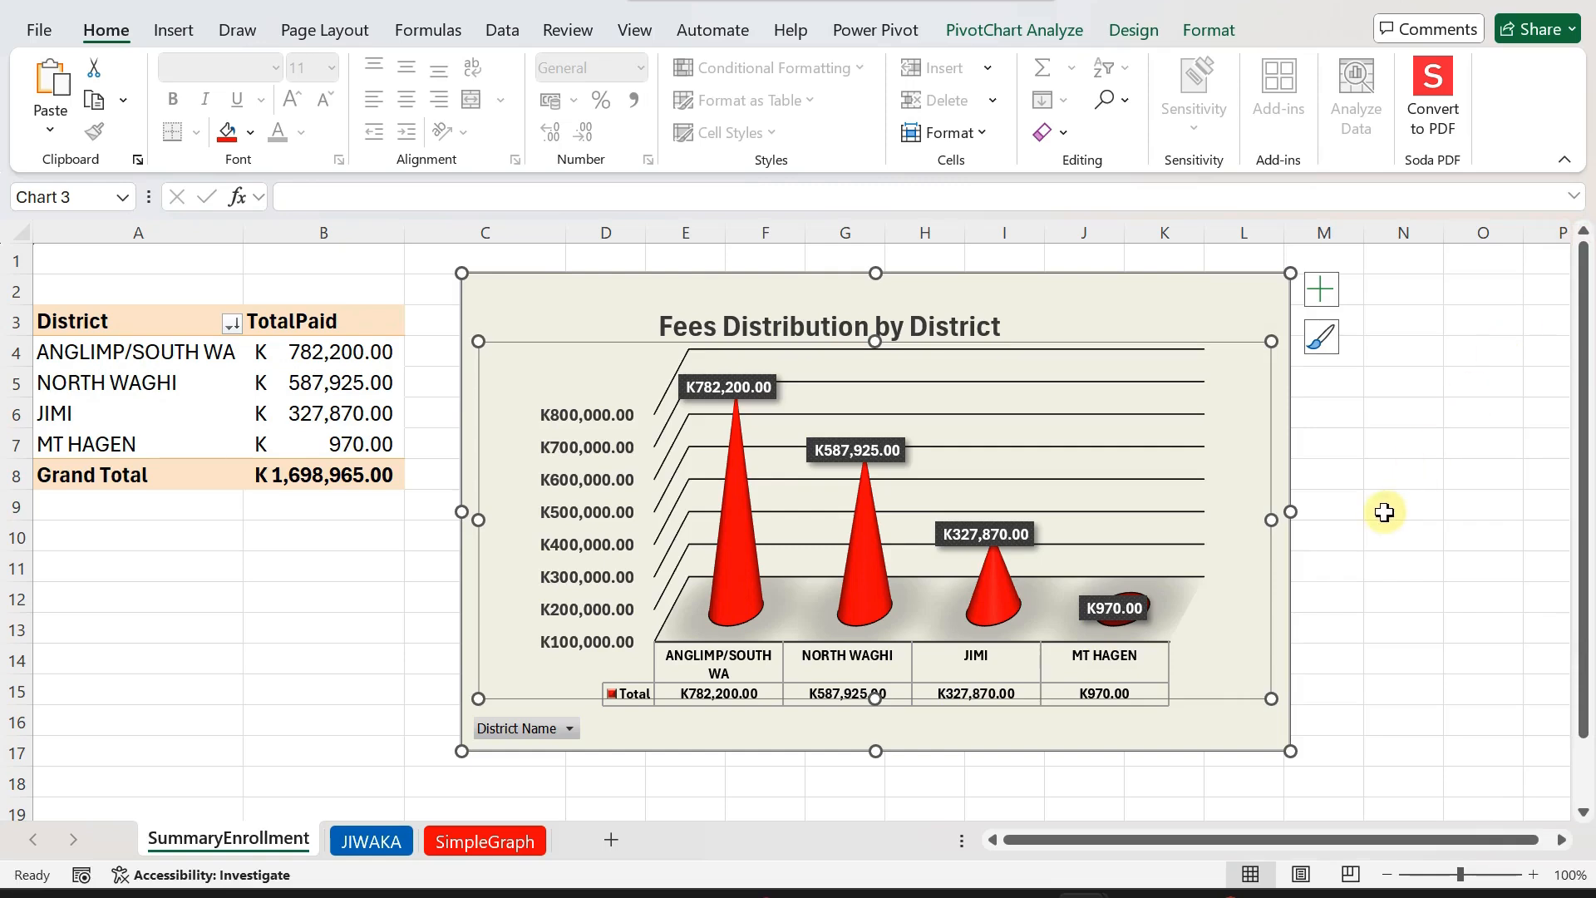
left_click(1346, 482)
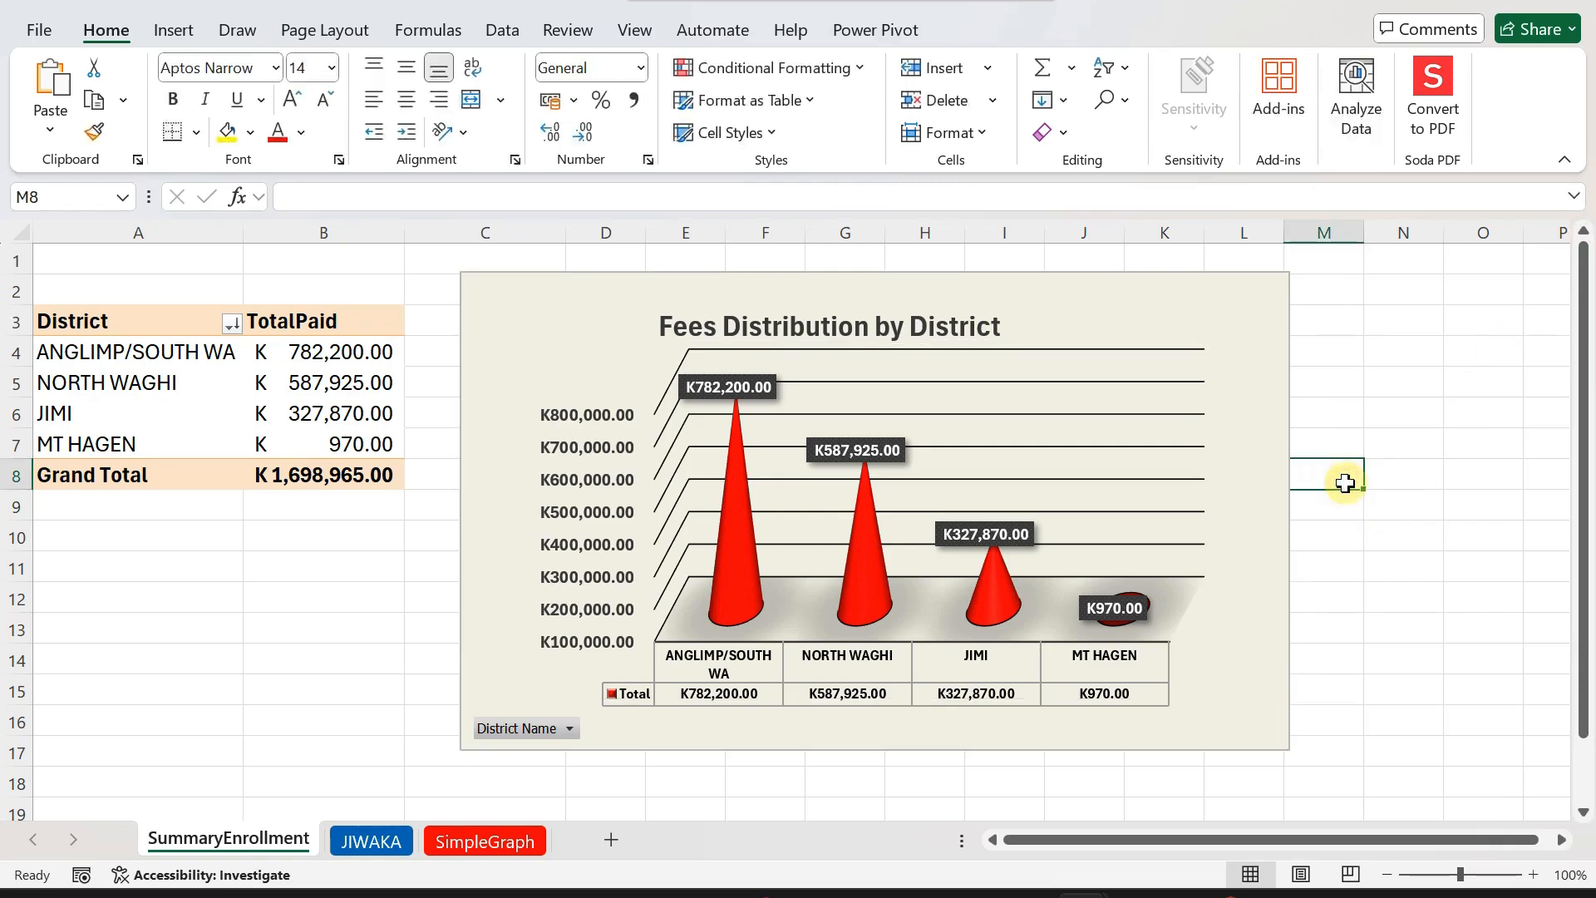
left_click(1211, 296)
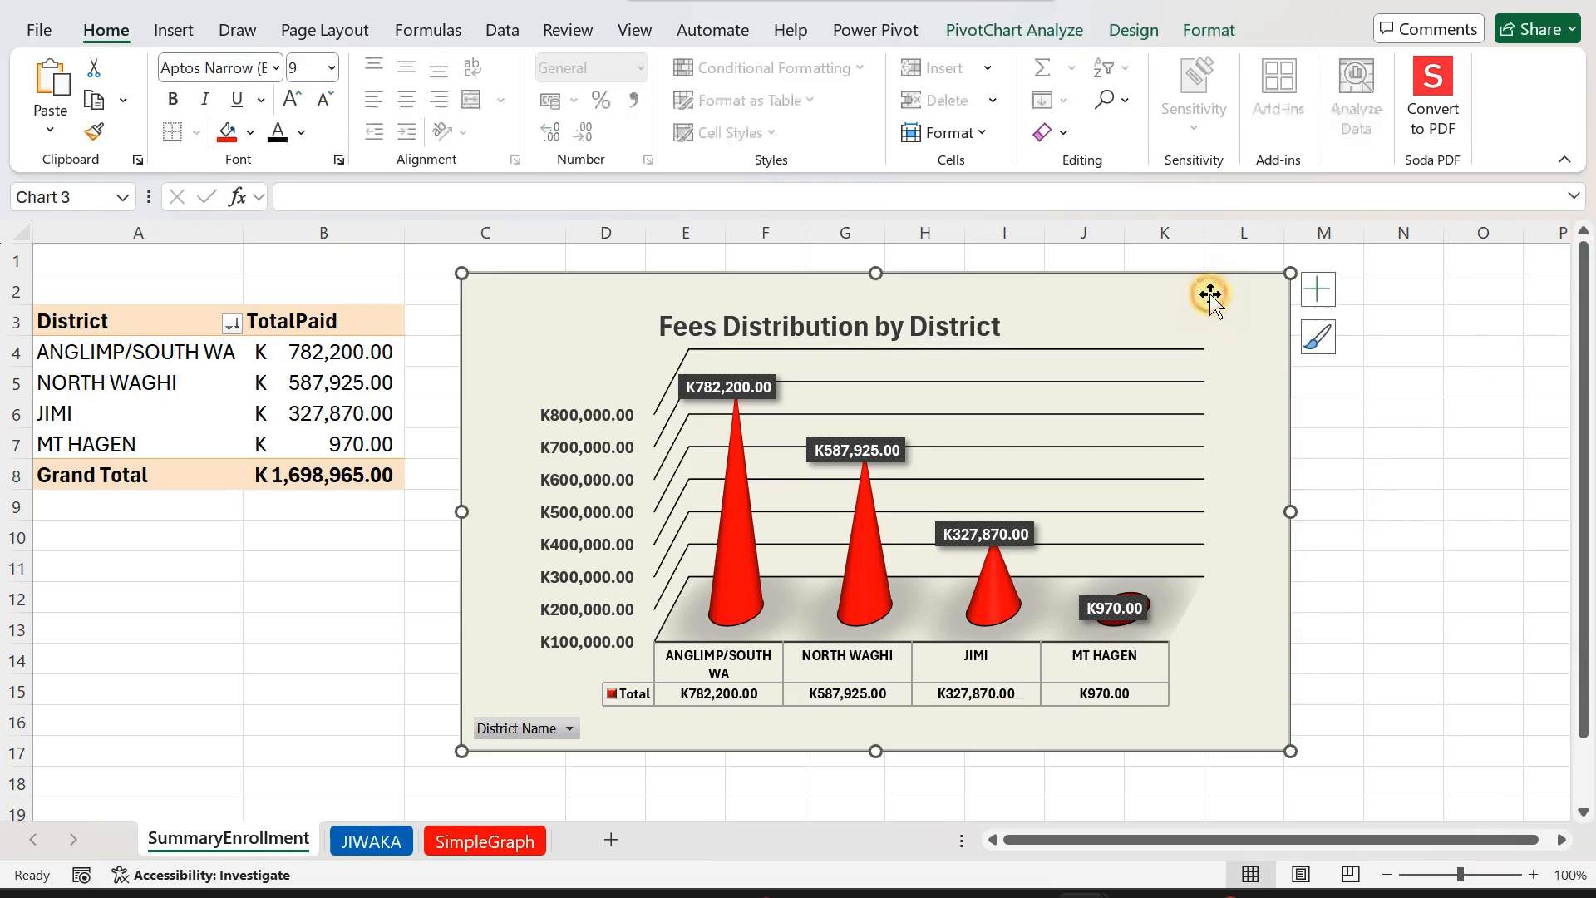
- Copy the whole Fees Distribution by District cone chart and switch to Presentation1 in PowerPoint
right_click(1211, 296)
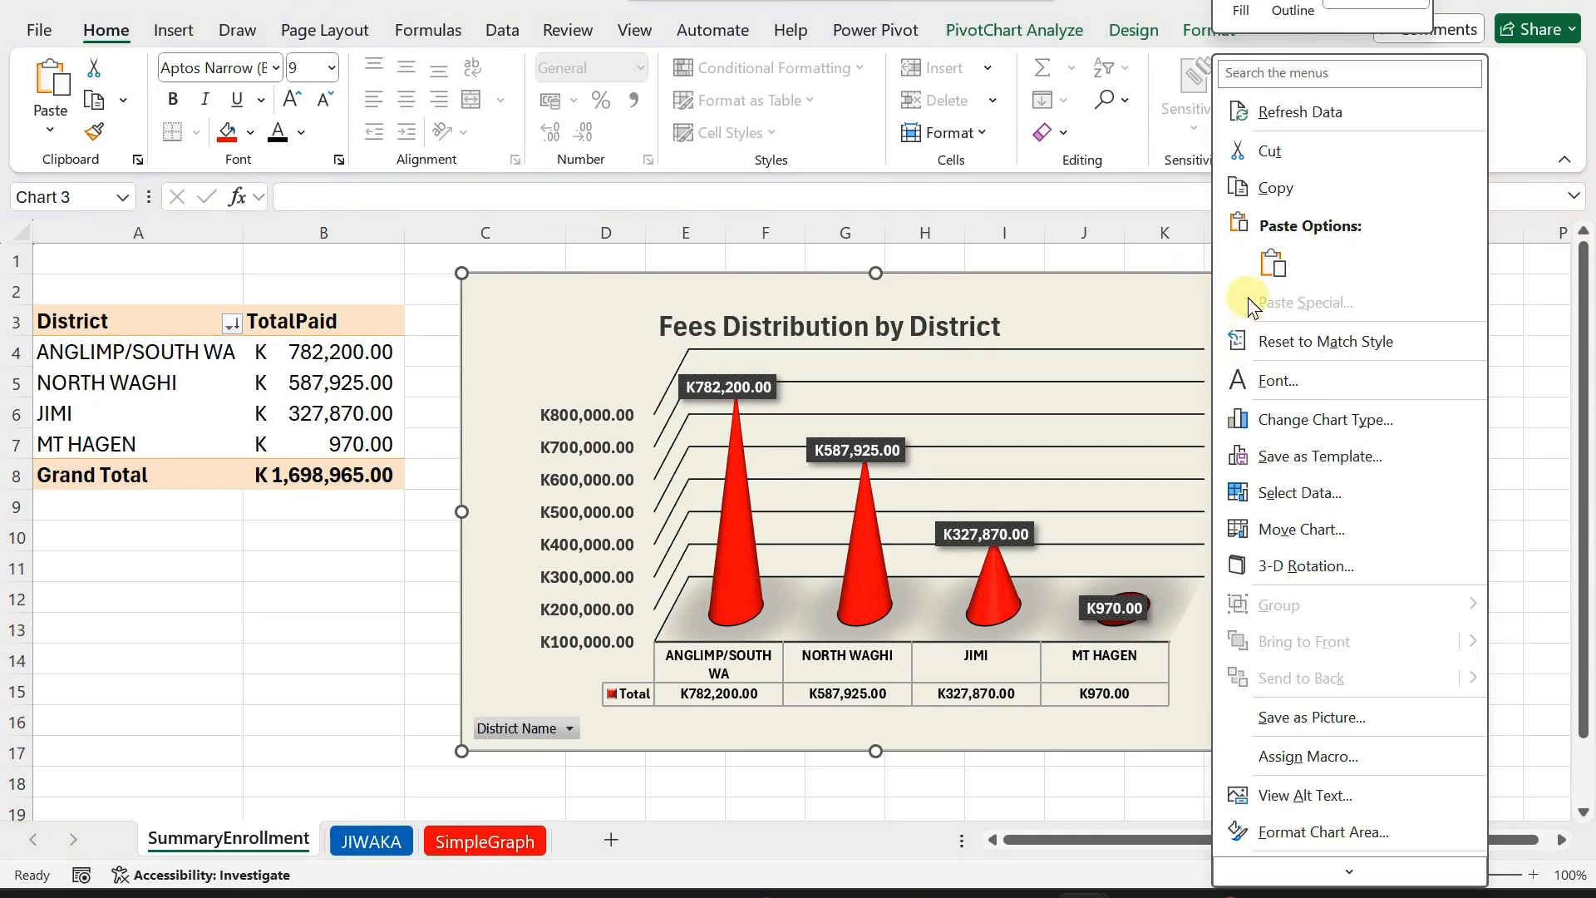
left_click(1275, 188)
mouse_move(1085, 894)
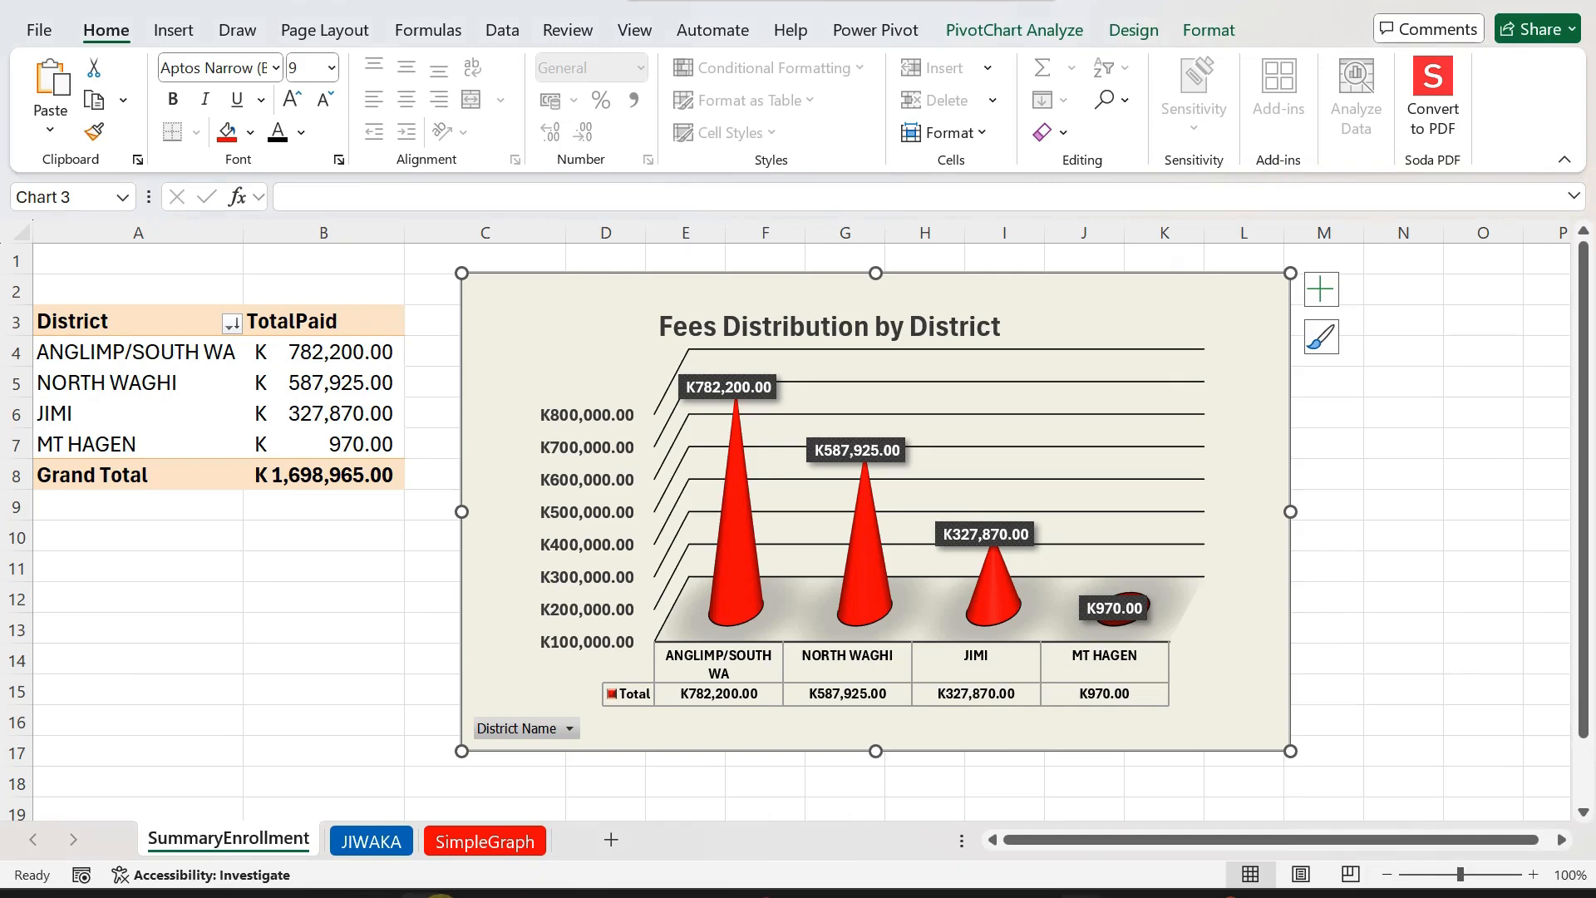
mouse_move(439, 894)
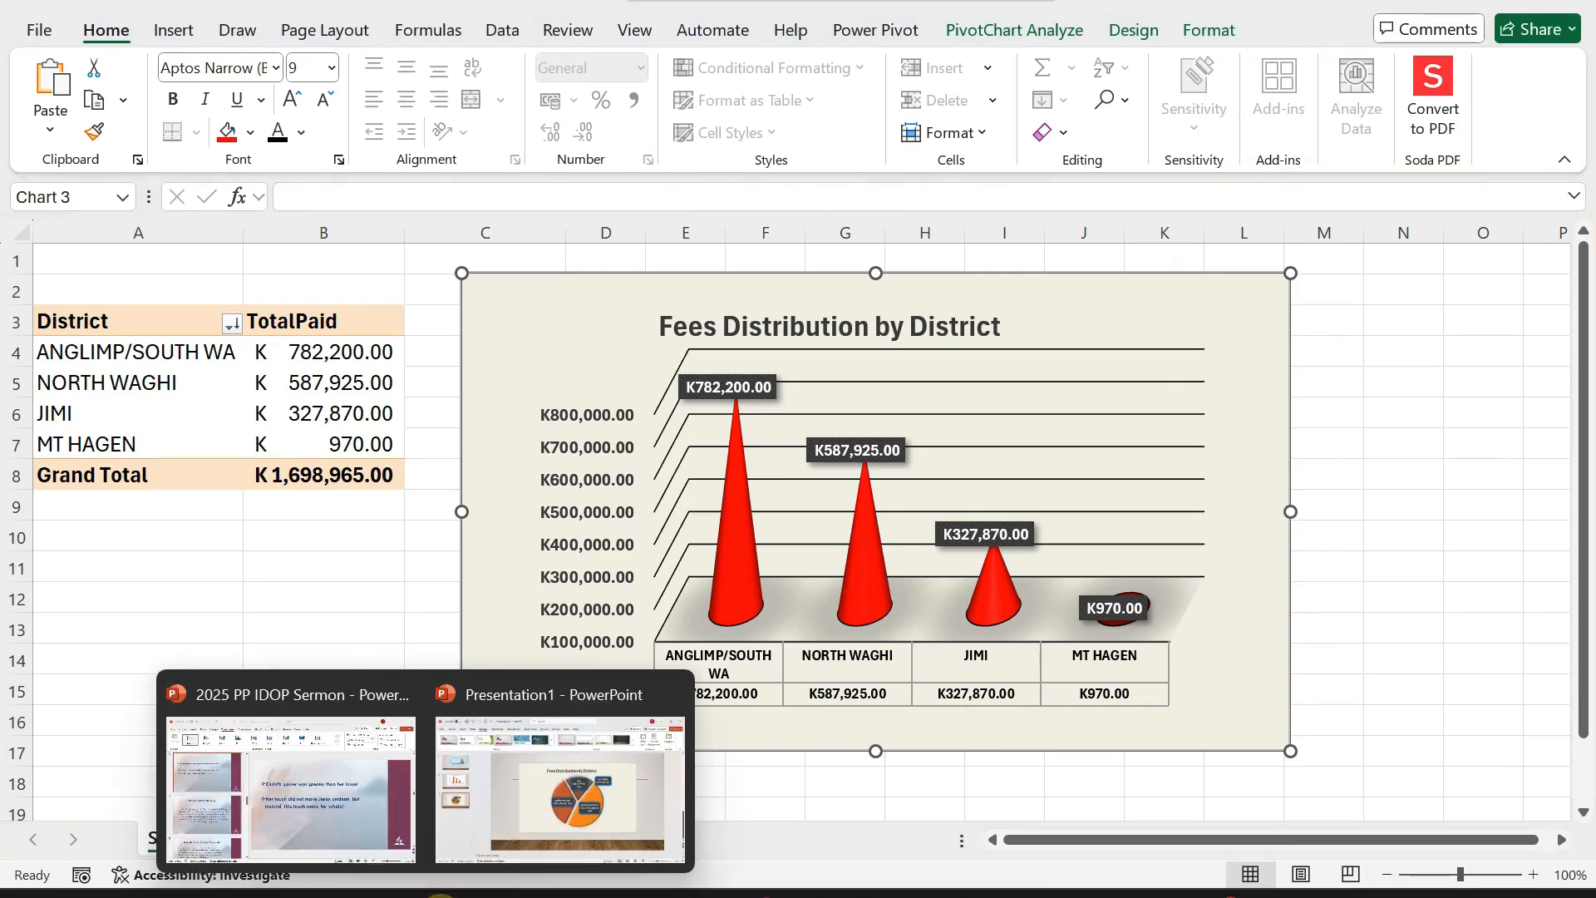
left_click(498, 760)
- Add a new slide after the pie chart slide and apply the second theme variant, with the light background and dark grey floor
right_click(118, 616)
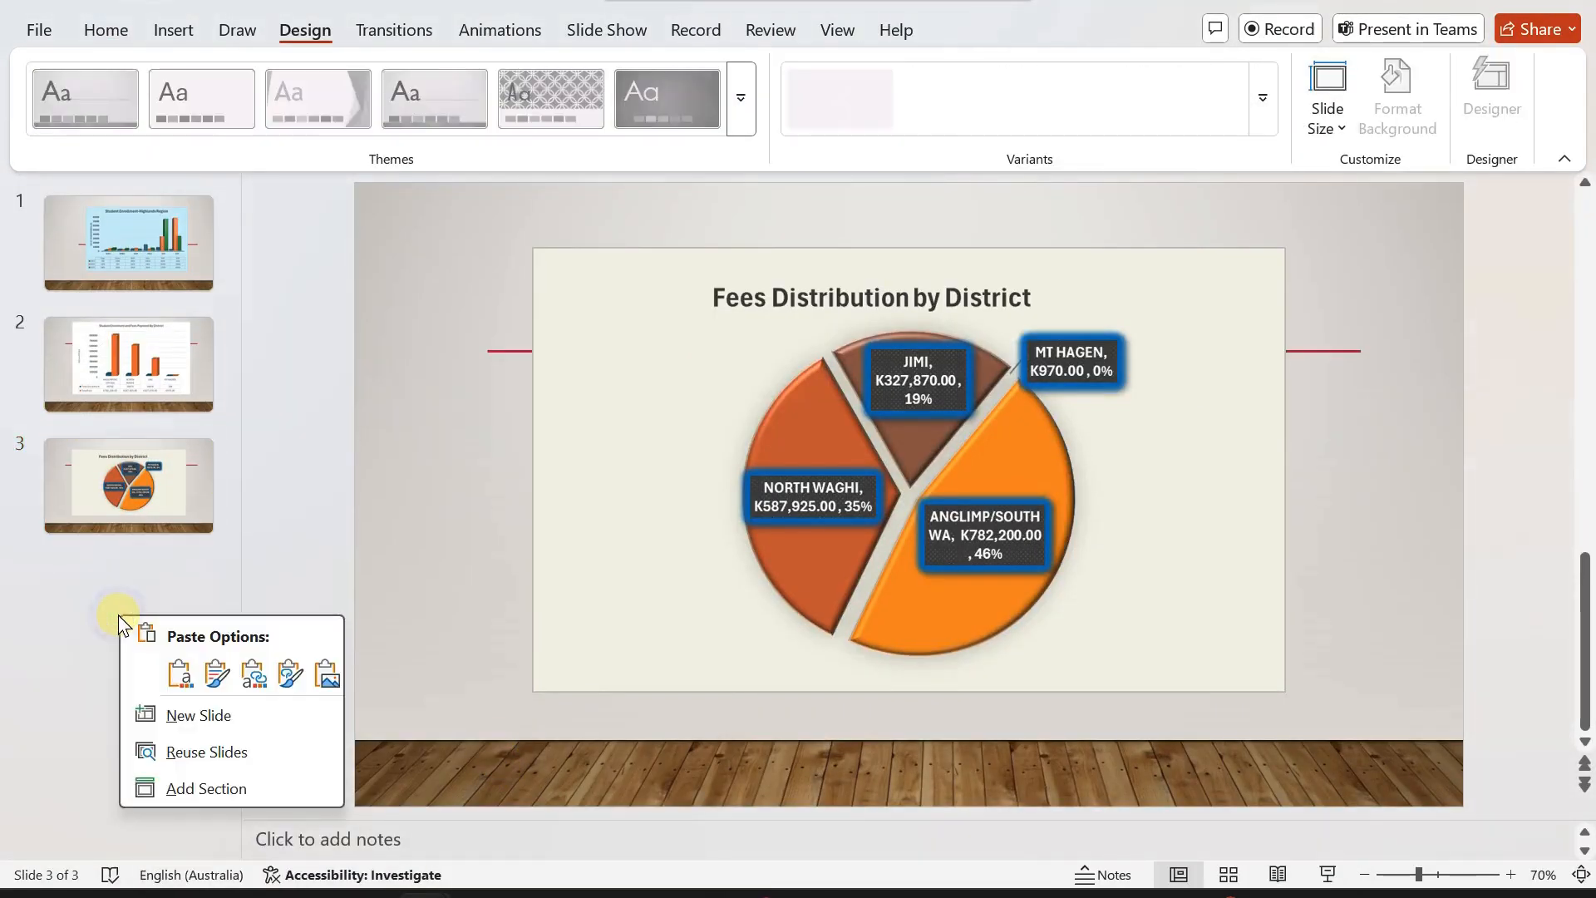
left_click(187, 715)
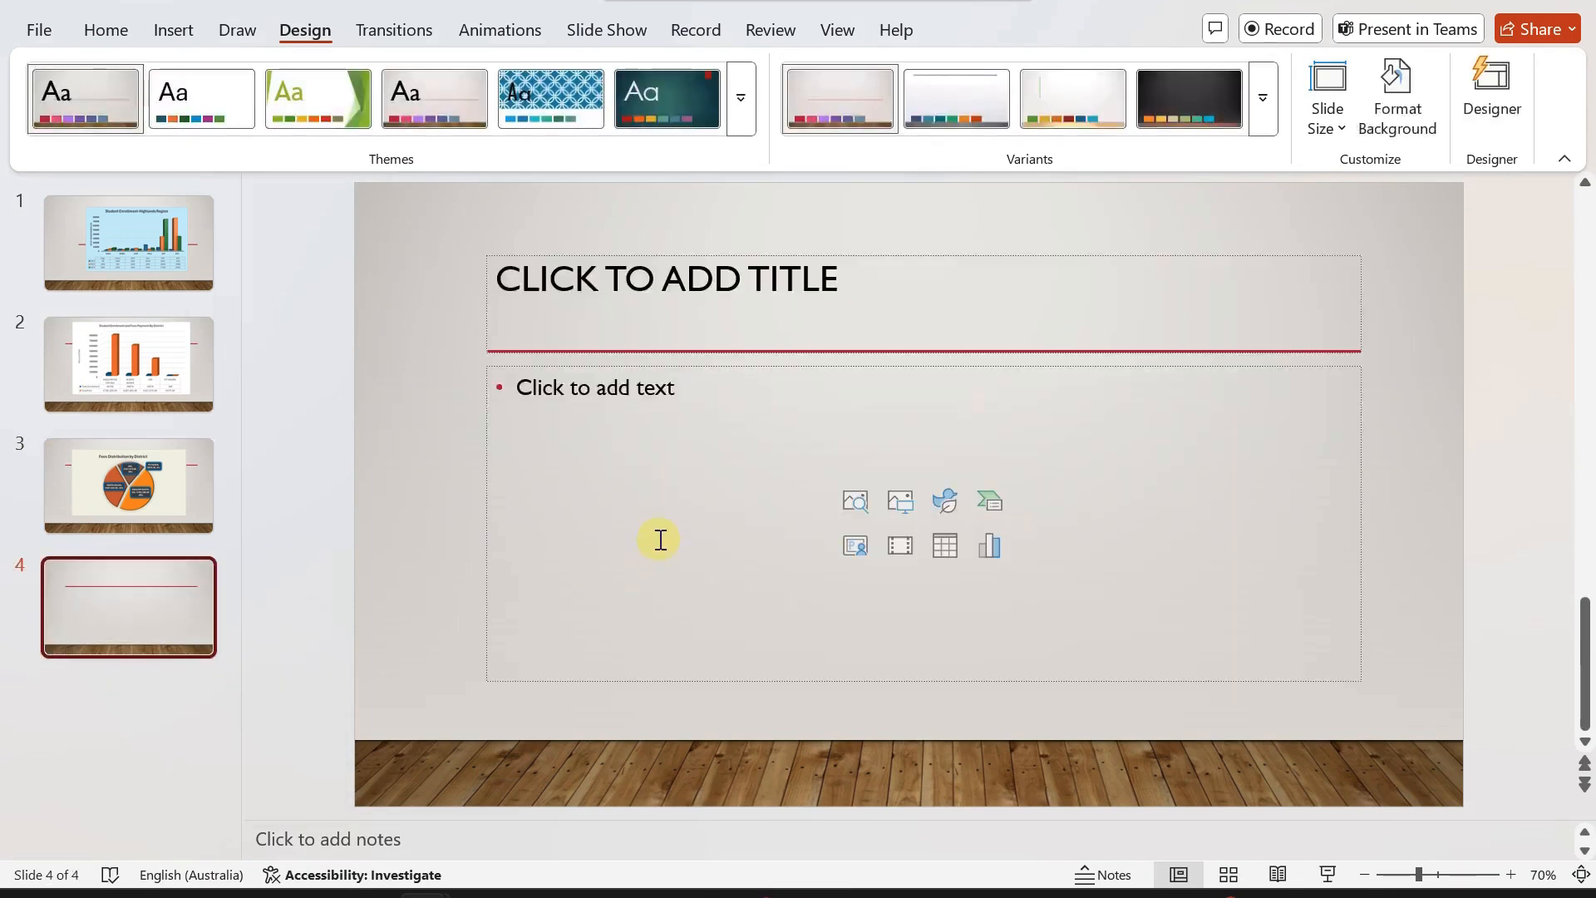
left_click(496, 489)
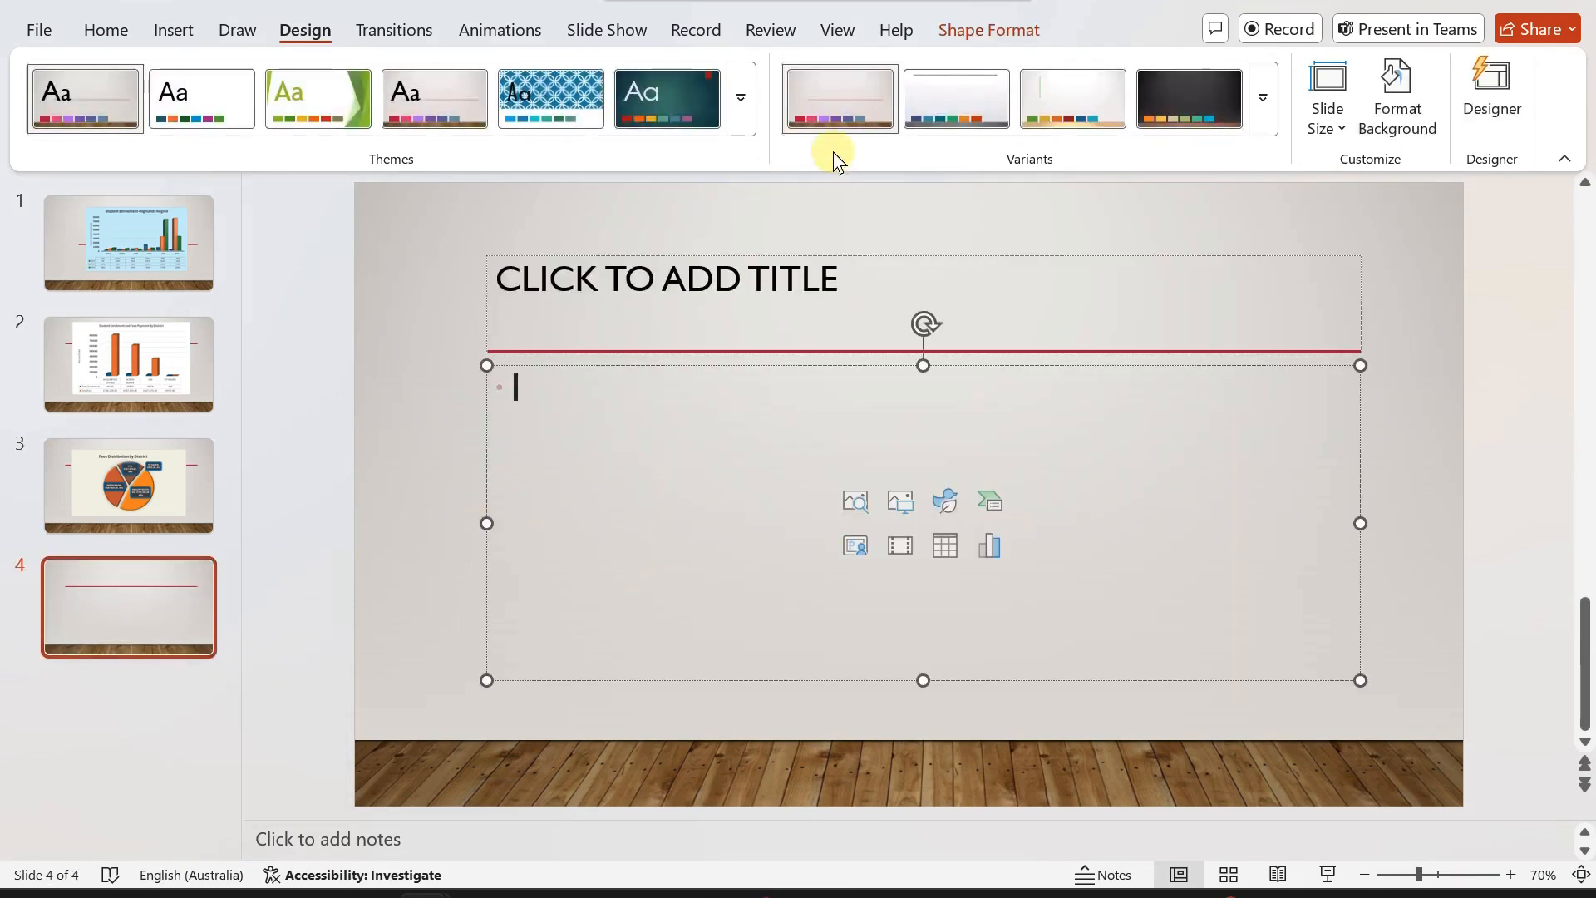
left_click(915, 103)
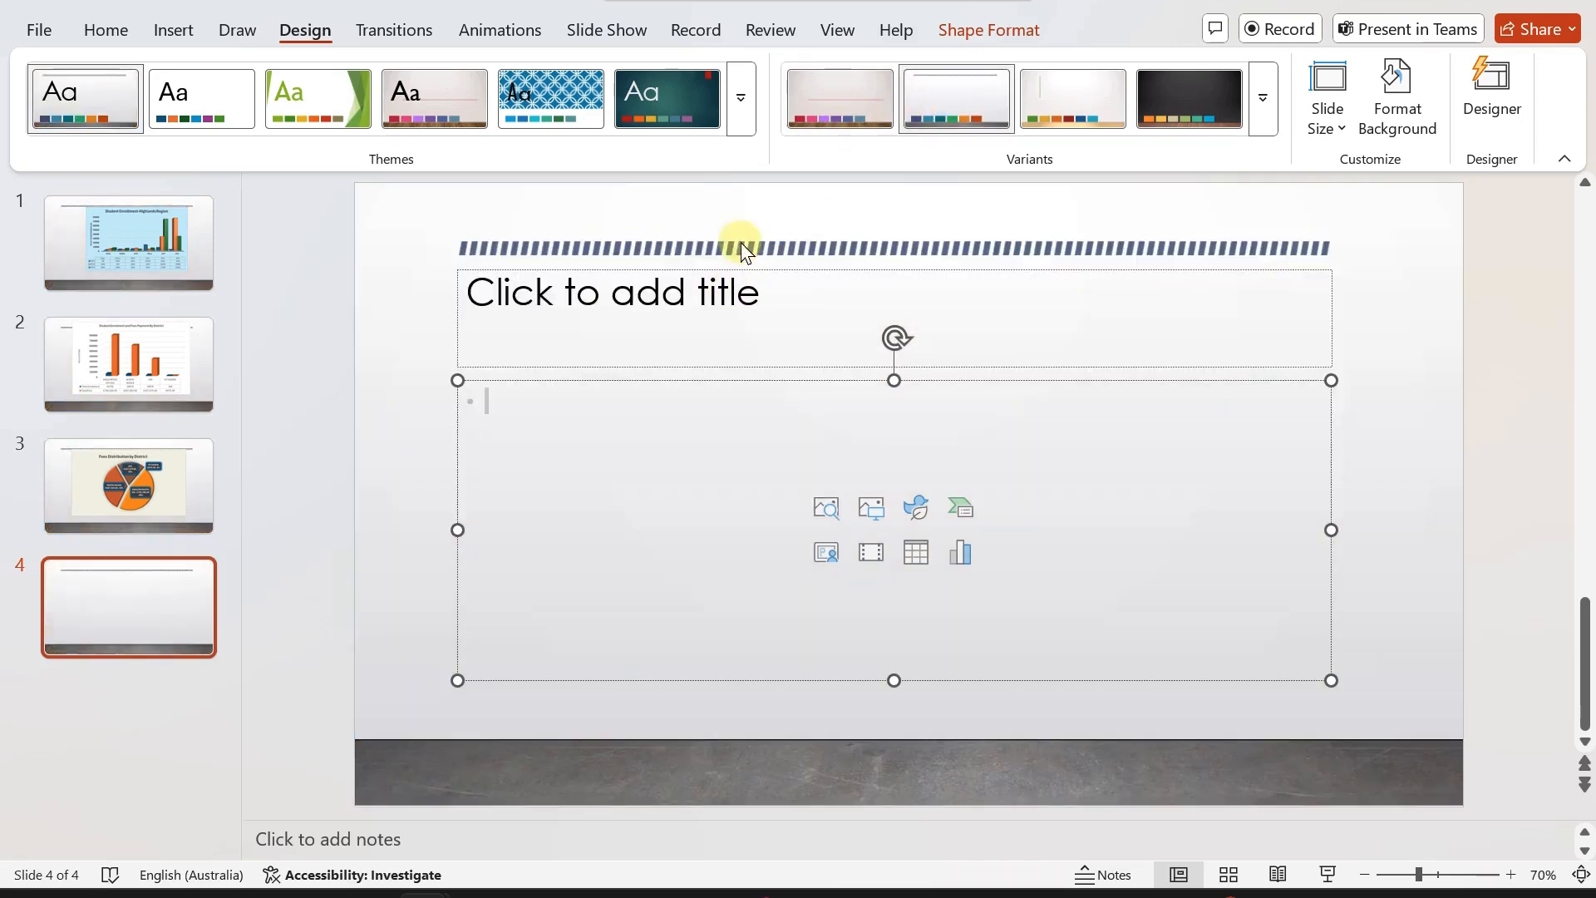